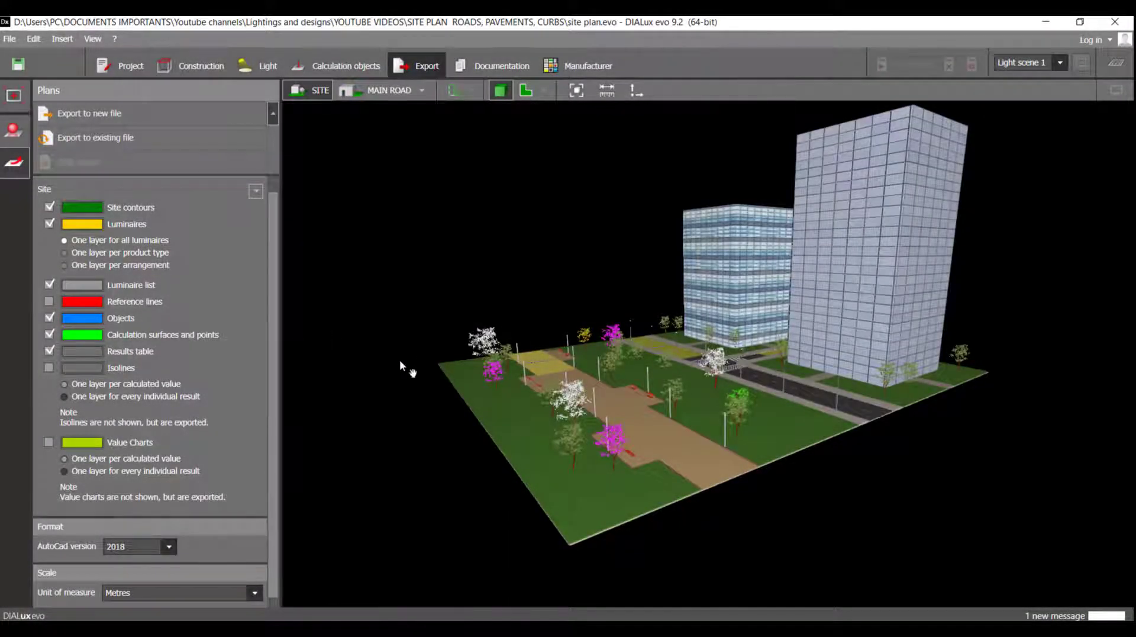
drag(400, 360, 476, 376)
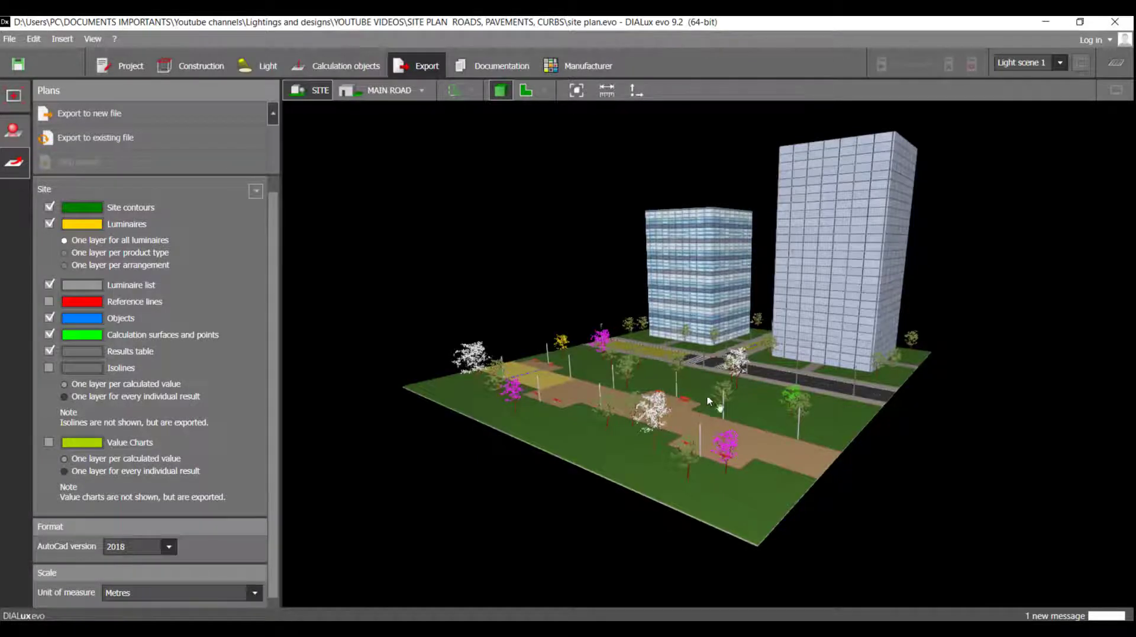
drag(702, 393, 705, 414)
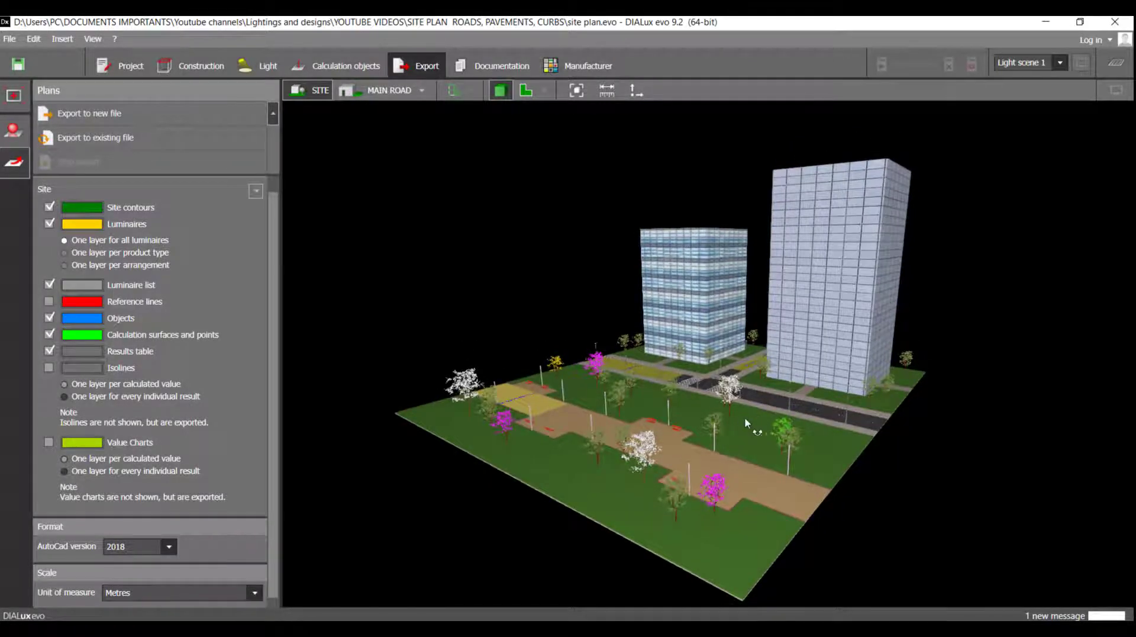
right_drag(745, 419, 705, 417)
middle_drag(541, 436, 618, 452)
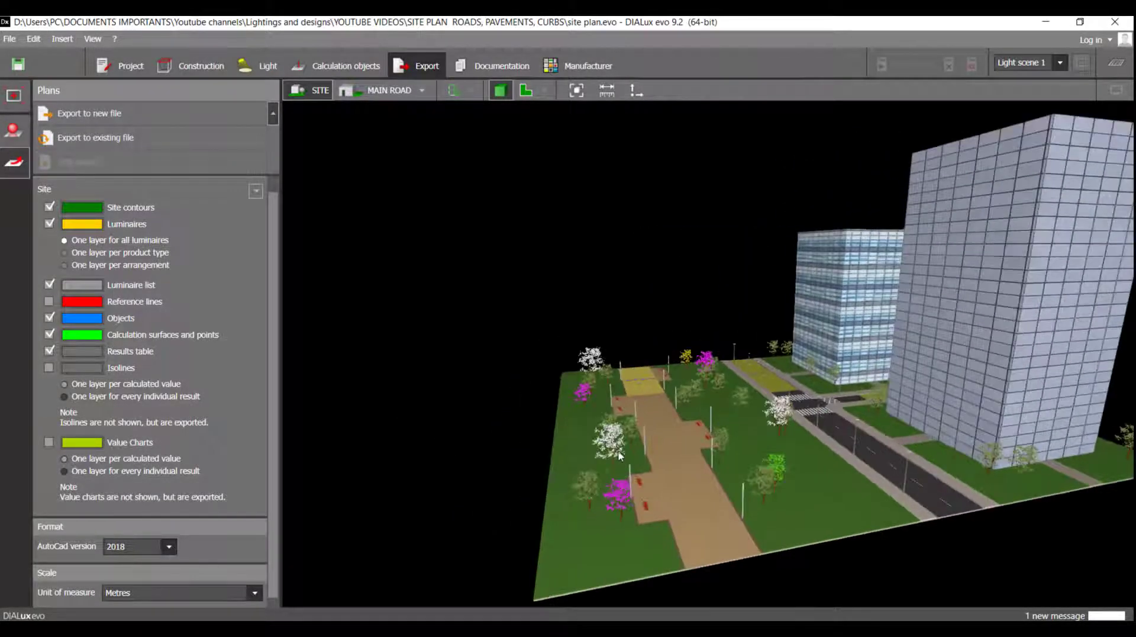
scroll(619, 452, up, 2)
right_drag(618, 452, 652, 436)
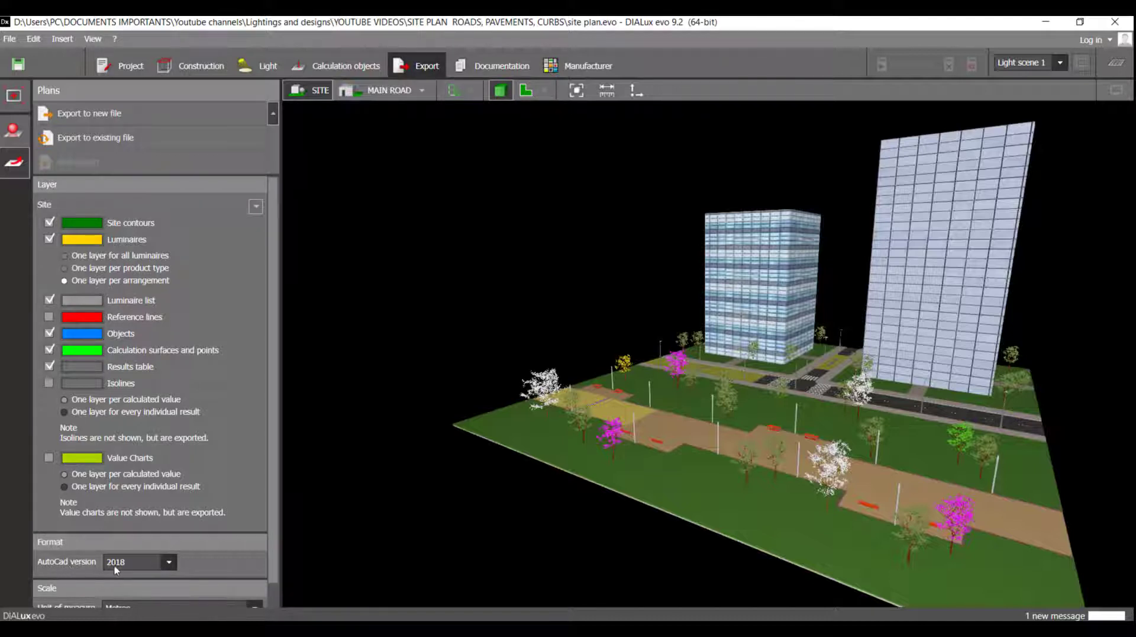
Step: Review the available AutoCAD versions and units of measure for the plan export
click(169, 563)
click(169, 563)
scroll(190, 473, down, 1)
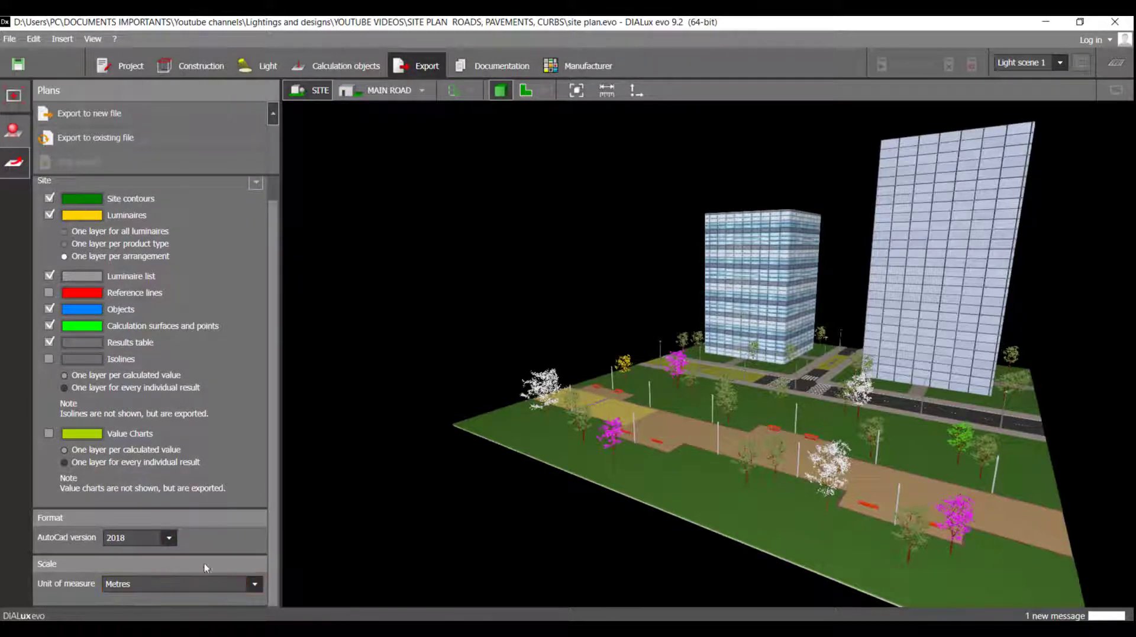
click(254, 583)
click(254, 583)
drag(274, 295, 275, 243)
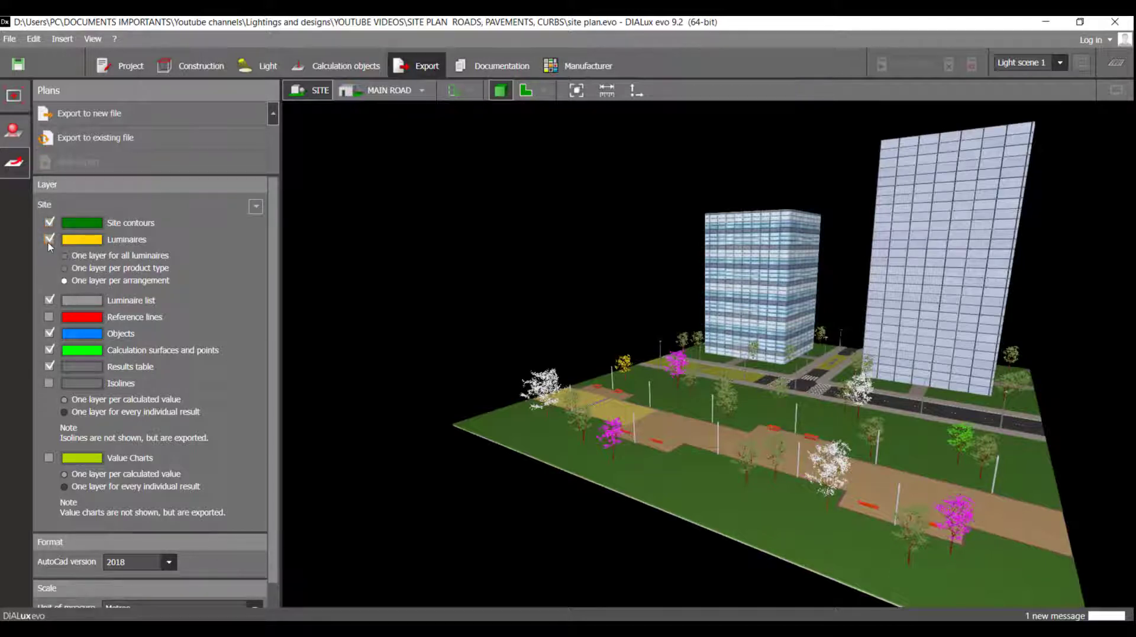
Step: Exclude the site contours layer from the export preview and include it again
click(49, 332)
click(49, 222)
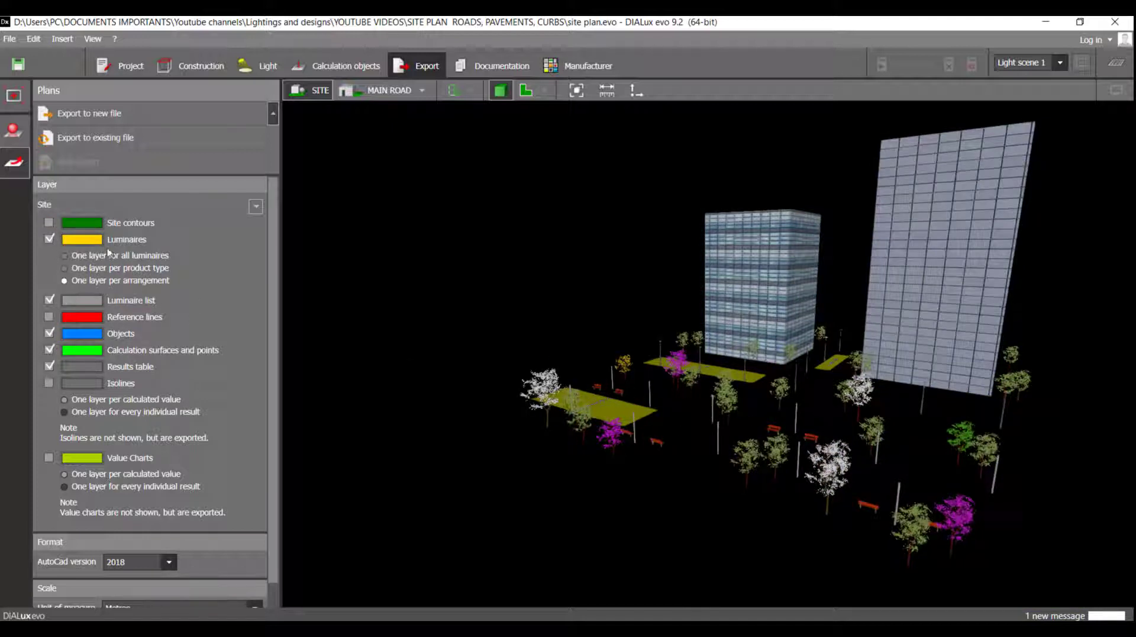
click(49, 223)
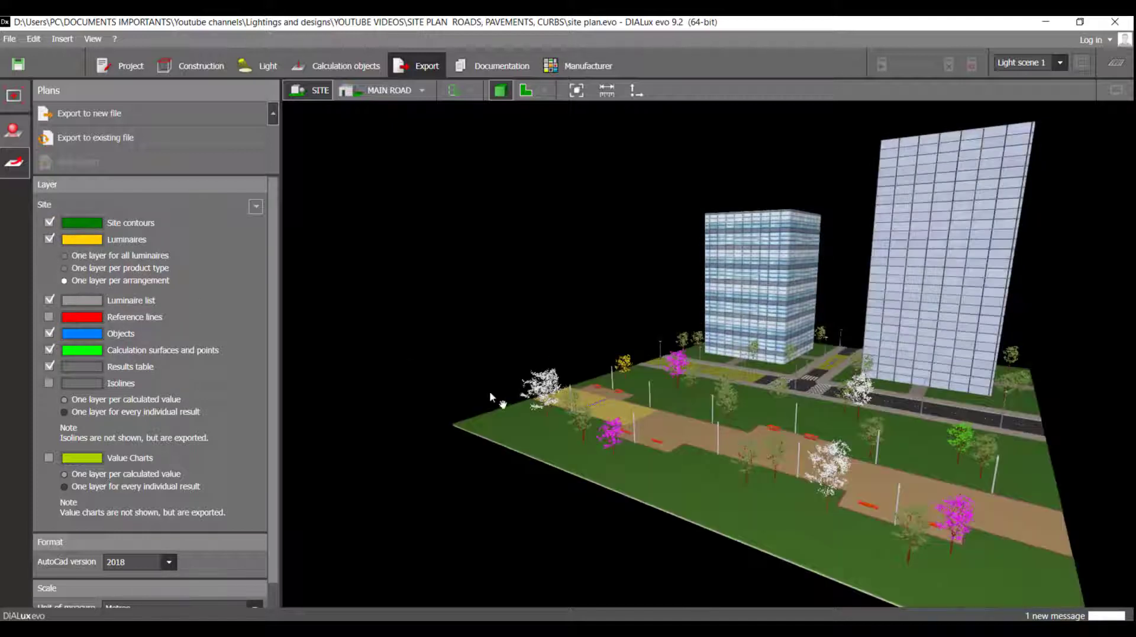
Step: Turn off the luminaires layer, inspect the pedestrian path and main road without it, and turn it back on
drag(489, 390, 436, 387)
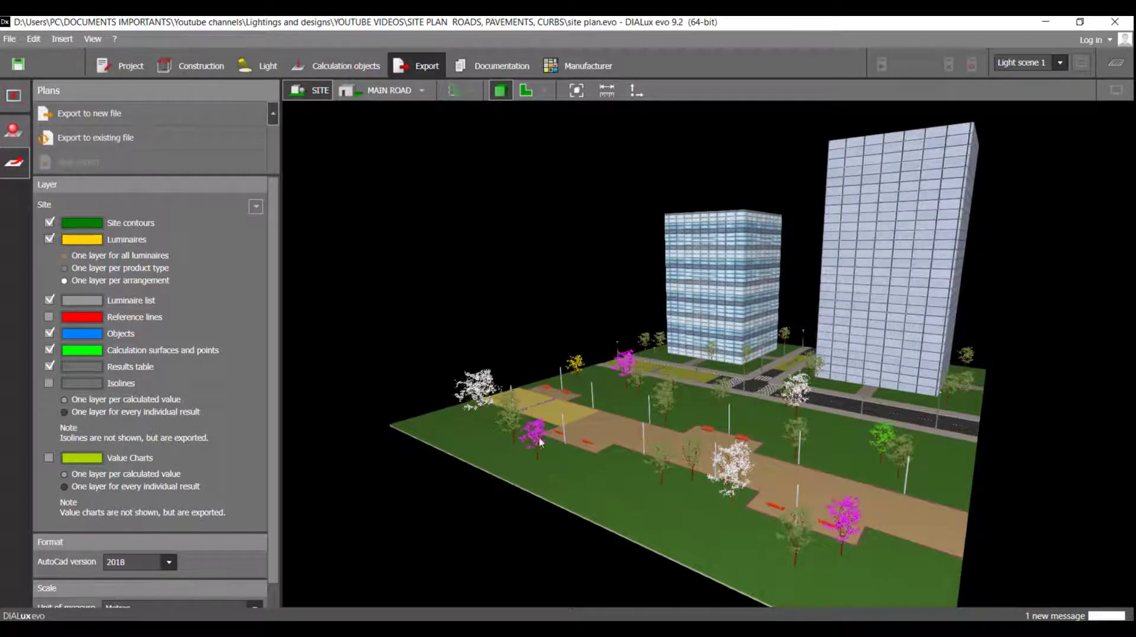
middle_drag(754, 441, 603, 490)
scroll(756, 420, up, 2)
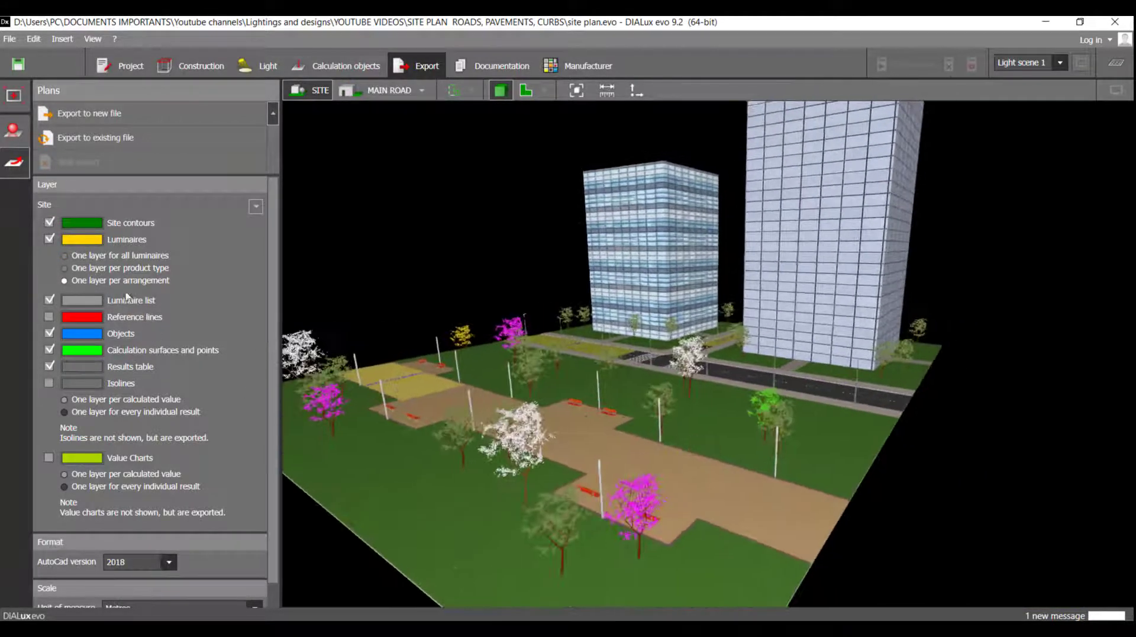
click(50, 239)
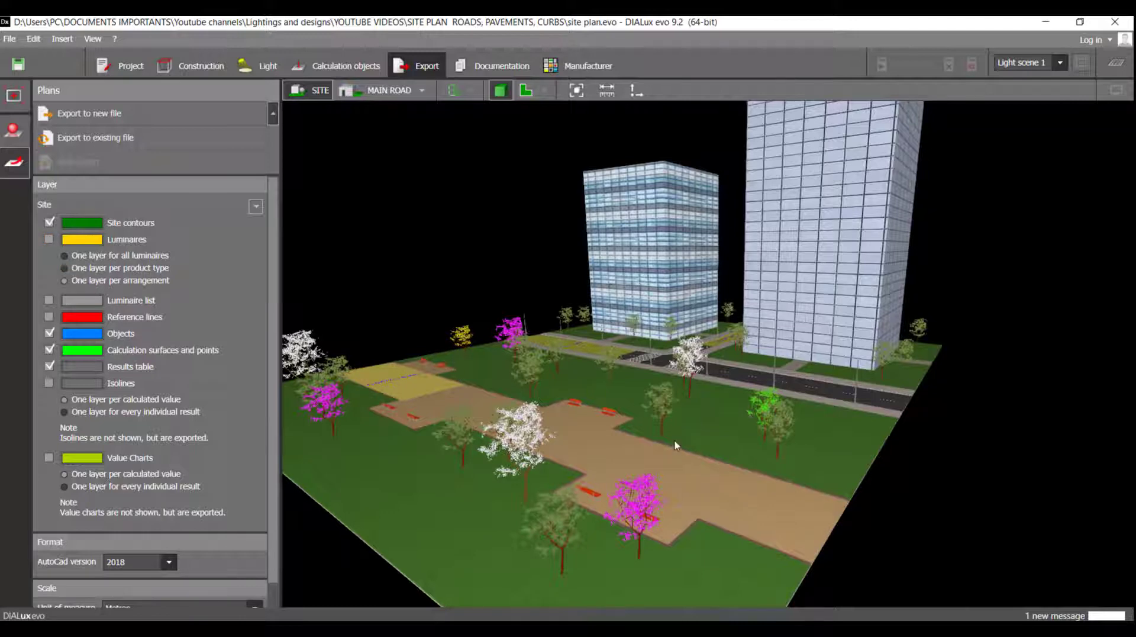
right_drag(824, 449, 773, 441)
scroll(772, 413, up, 5)
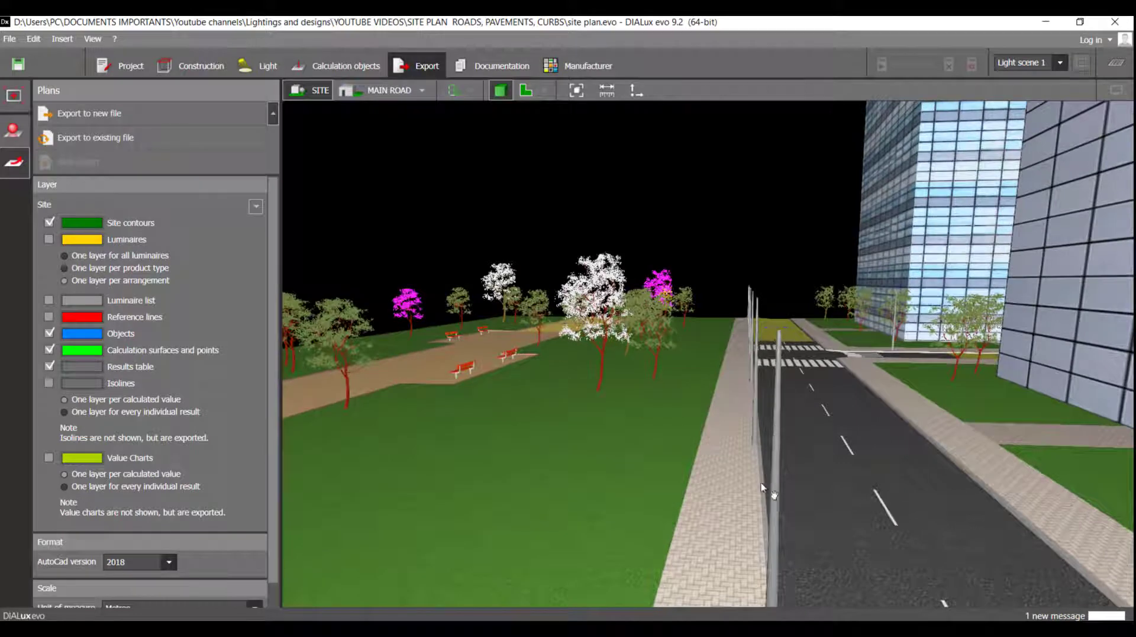
middle_drag(771, 492, 746, 419)
scroll(700, 437, down, 1)
scroll(617, 453, down, 1)
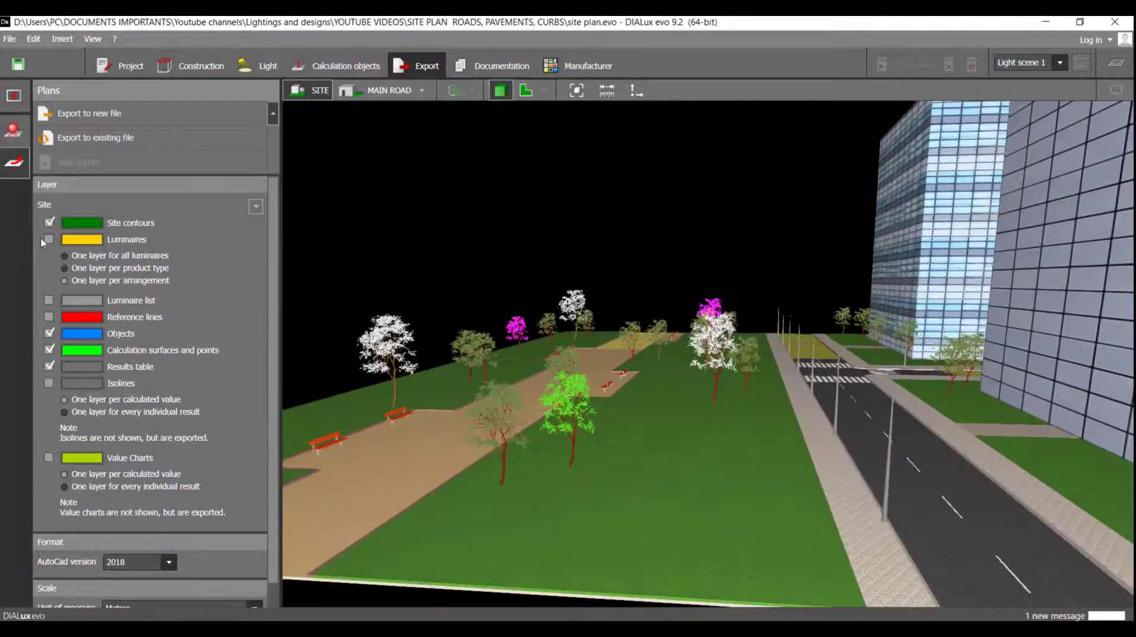
click(50, 240)
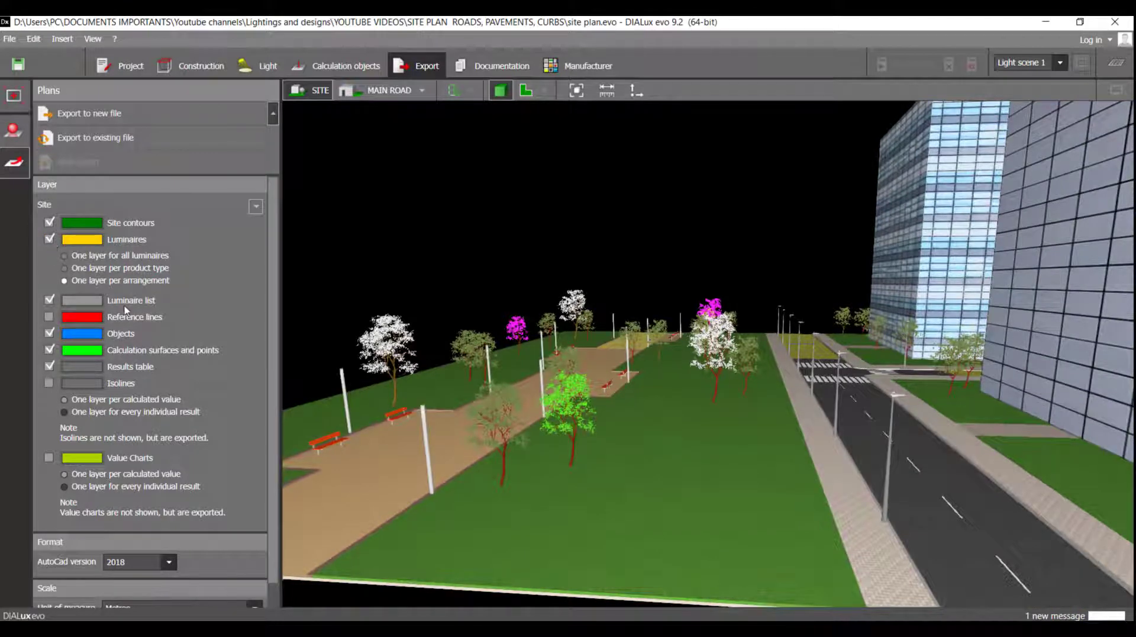
Step: Turn the luminaire list layer off and back on while viewing the site
click(49, 302)
middle_drag(674, 355, 671, 354)
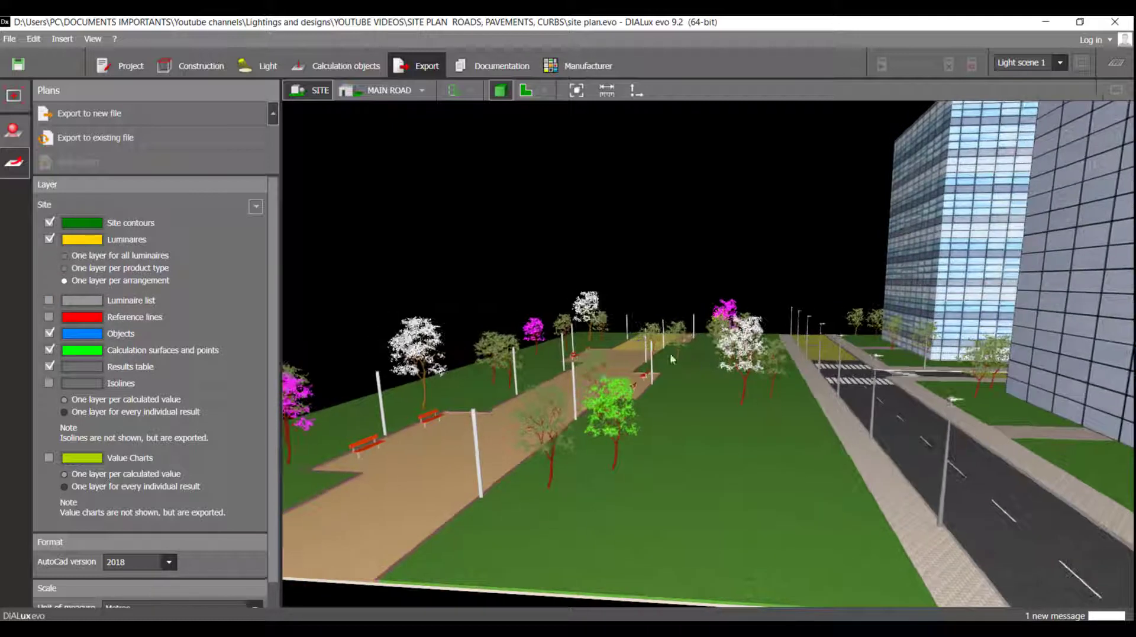
click(50, 302)
middle_drag(638, 415, 549, 380)
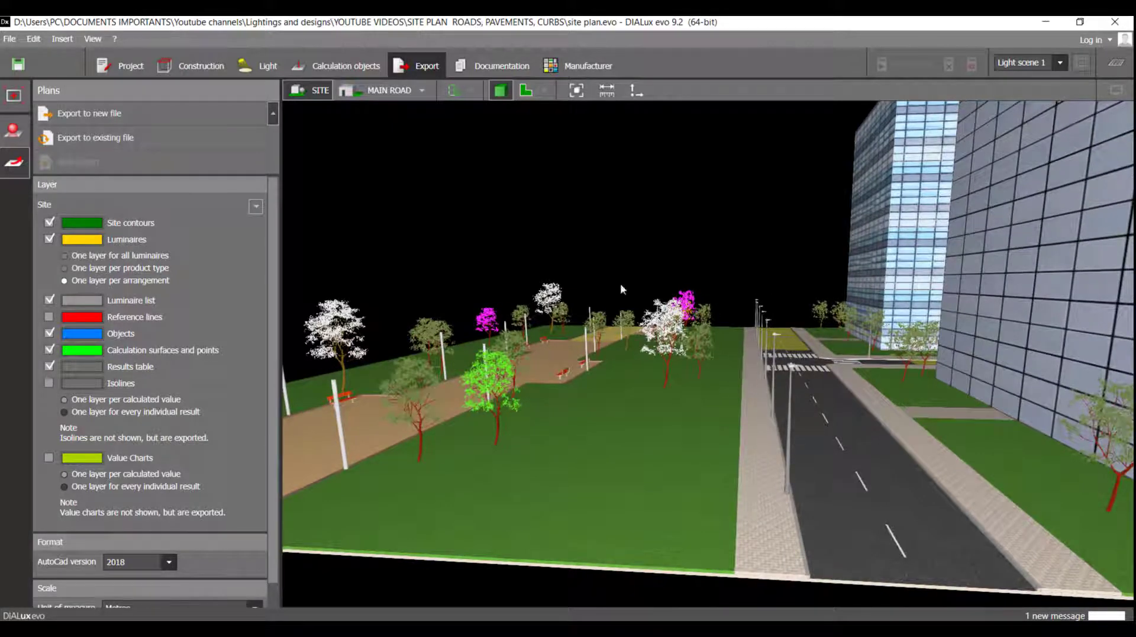
Step: Look over the help line and labeling tools in Light, plus Construction and Calculation objects, and return to the plan export settings
click(260, 65)
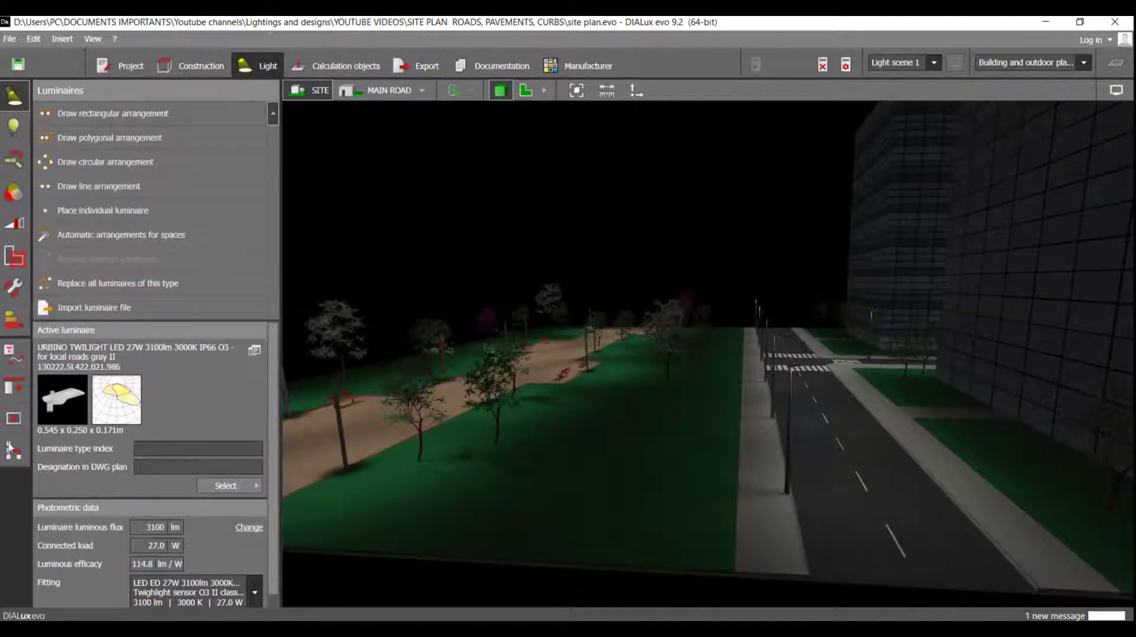
click(5, 356)
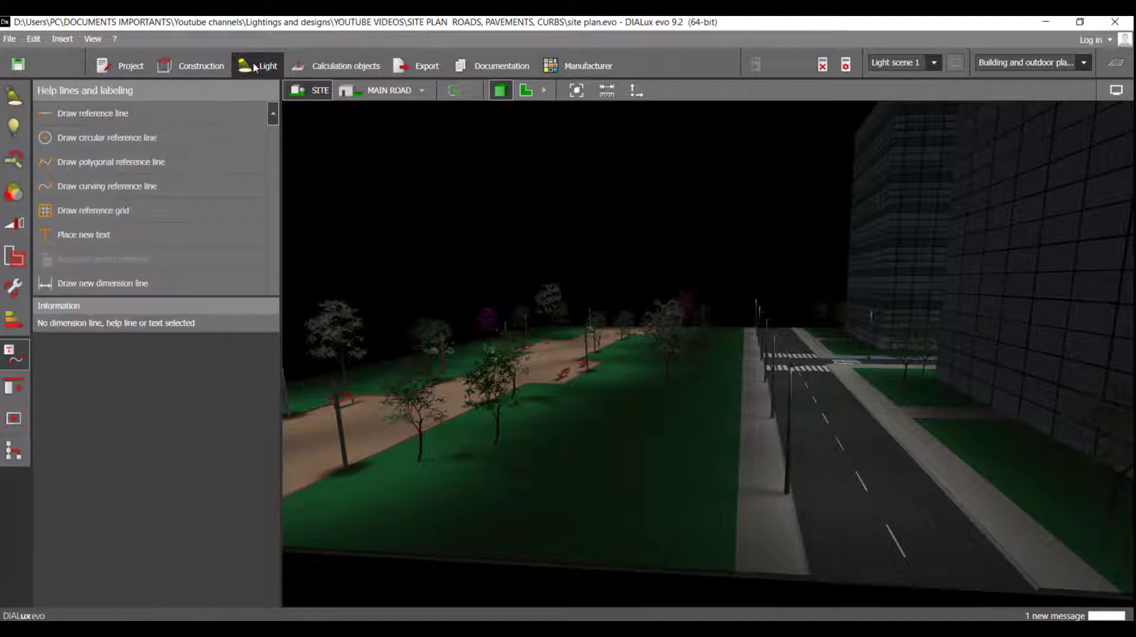
click(190, 65)
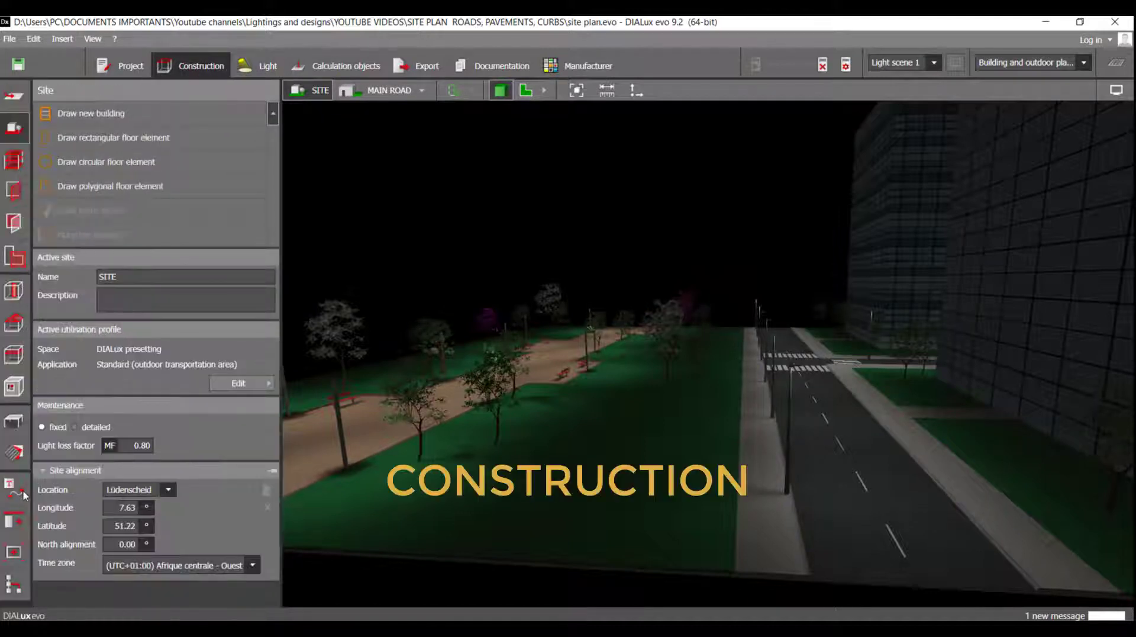
click(355, 70)
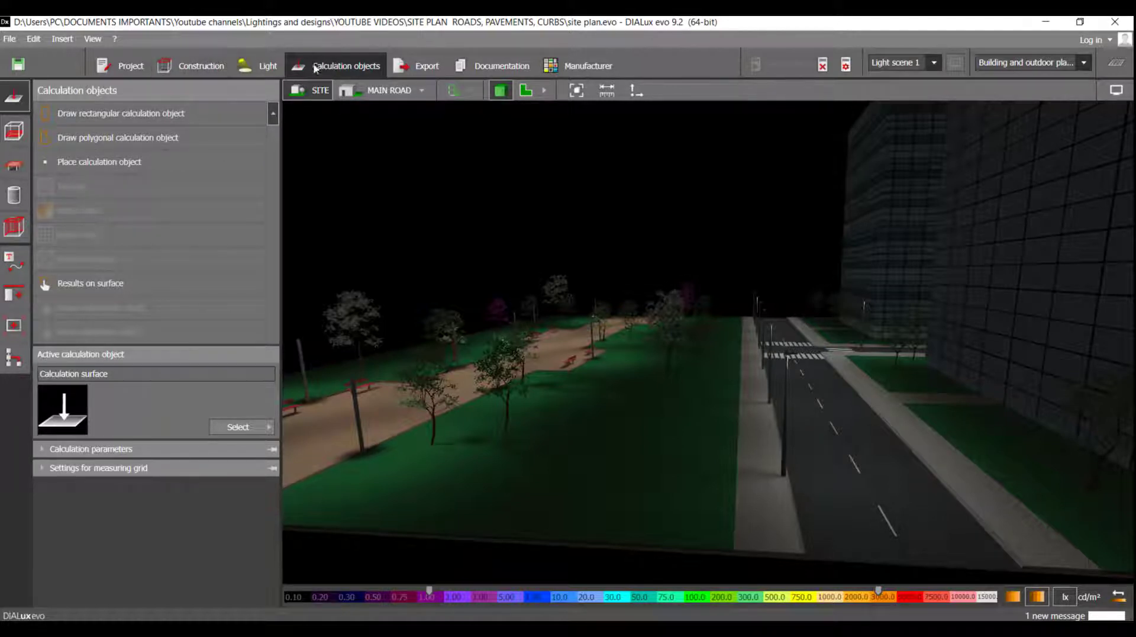
click(427, 67)
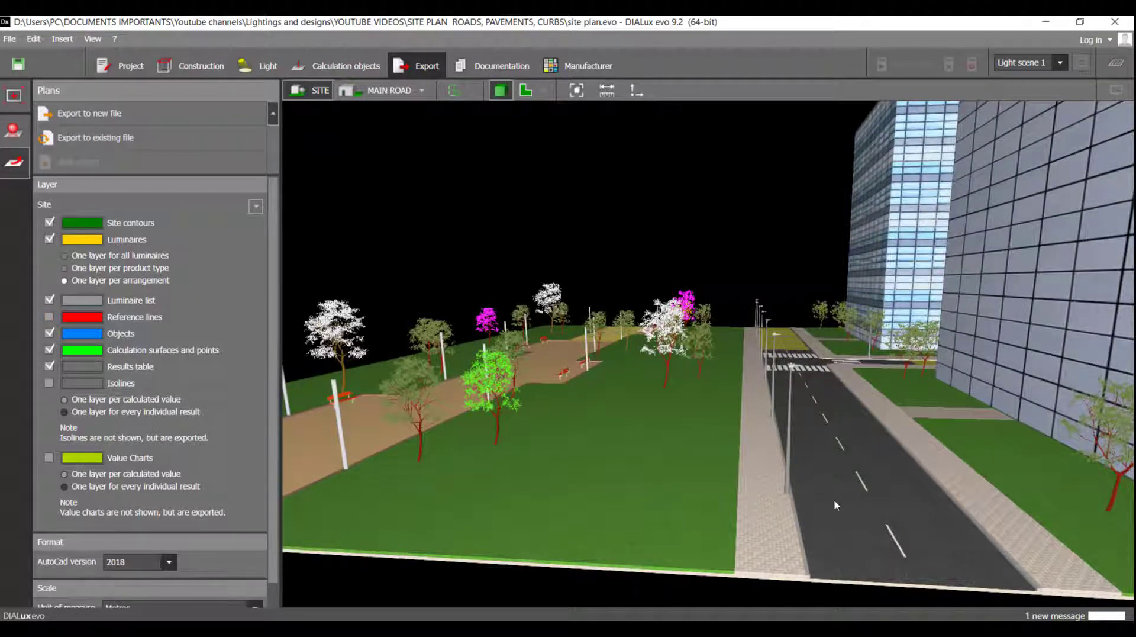
Step: Show the reference lines in the 2D site plan along the main road, then hide them and return to 3D
middle_drag(834, 501, 755, 495)
scroll(667, 491, up, 3)
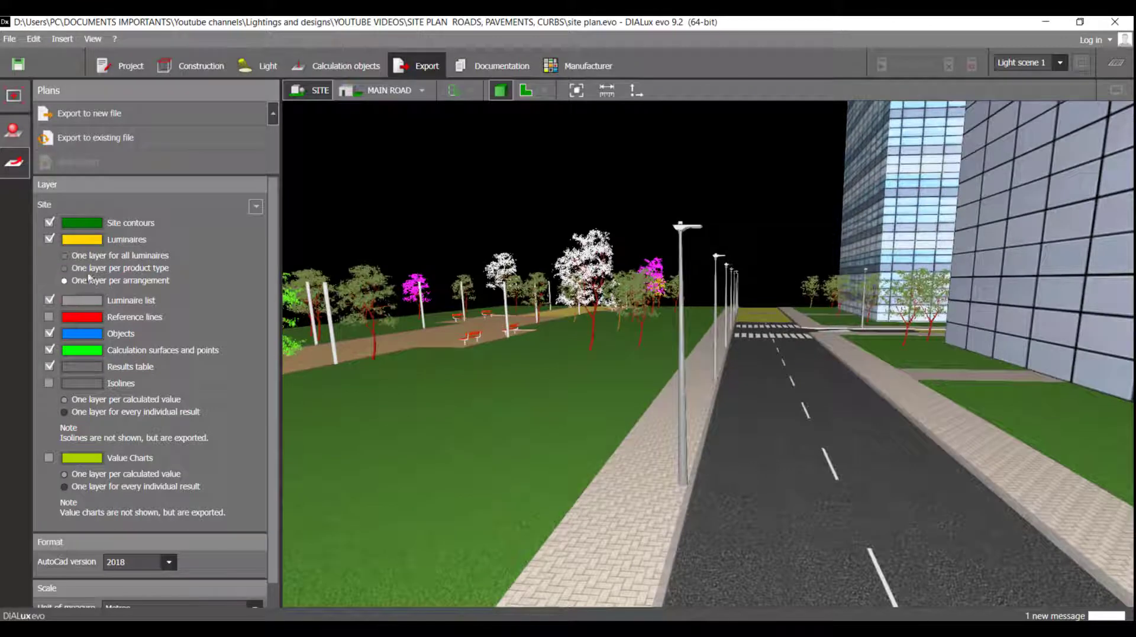
click(50, 317)
click(49, 317)
click(525, 90)
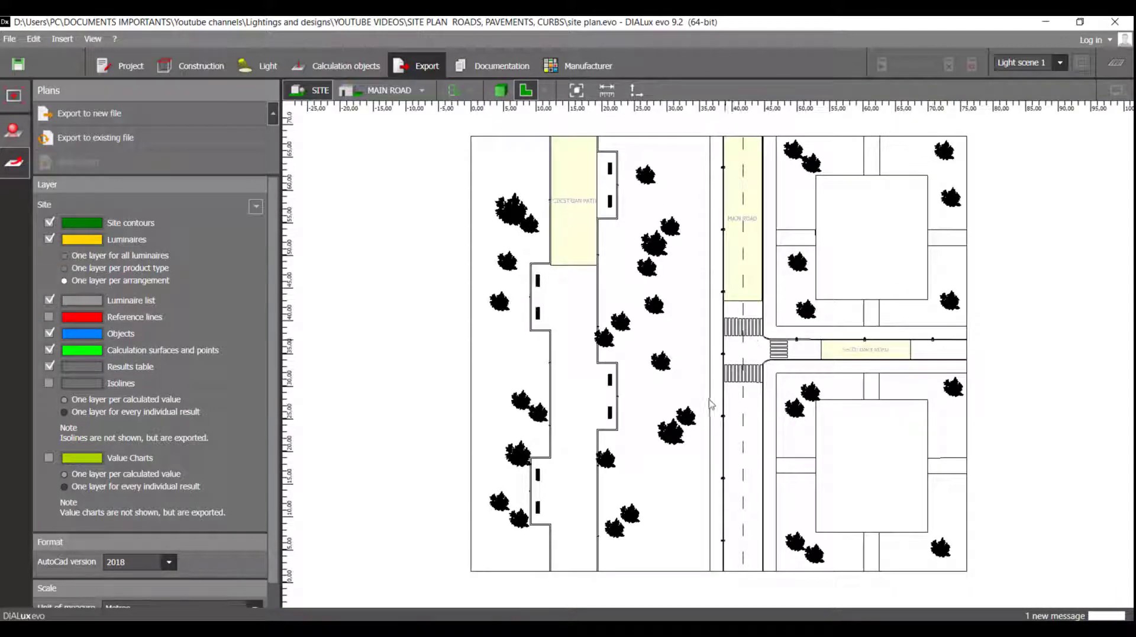
scroll(711, 404, up, 10)
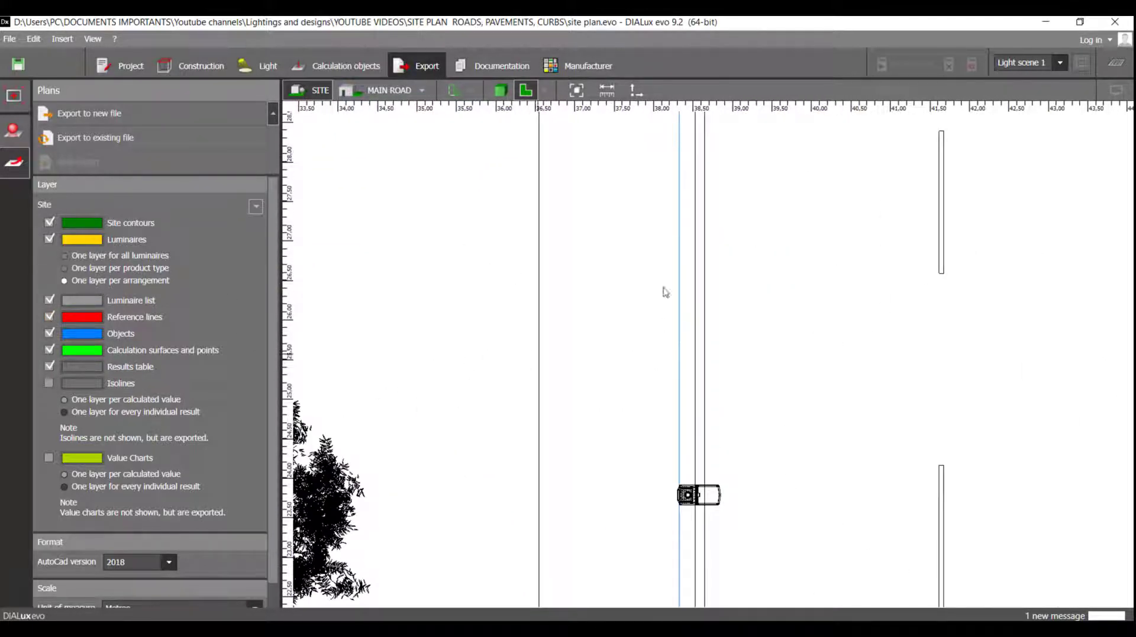
click(56, 317)
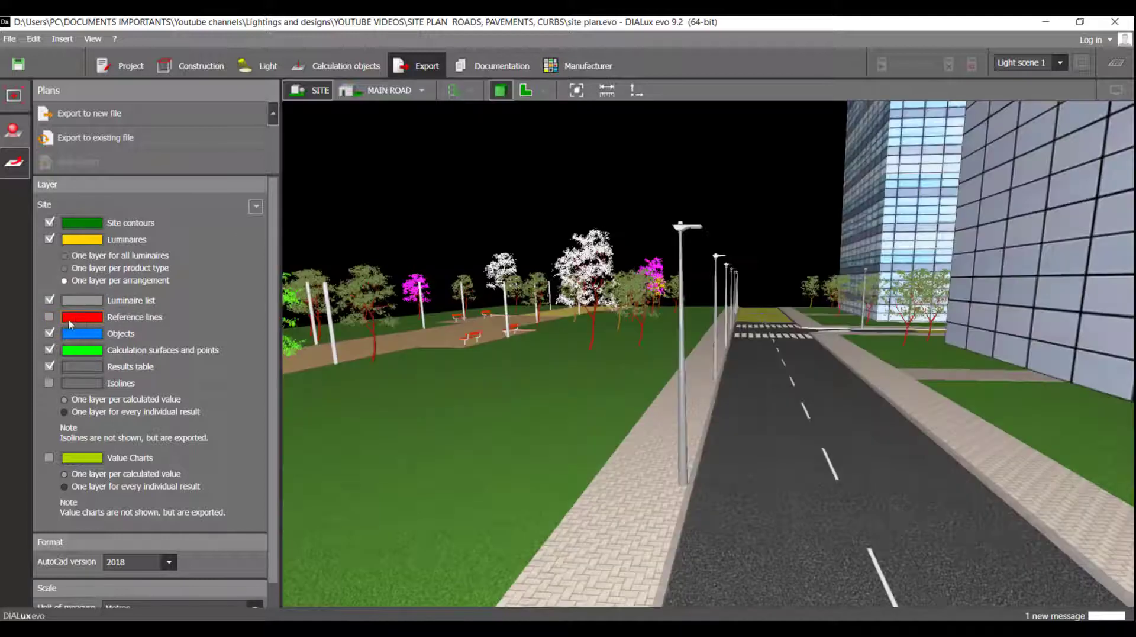
Step: Include the reference lines layer in the export, trying blue as its color before setting it to red
click(86, 323)
click(93, 322)
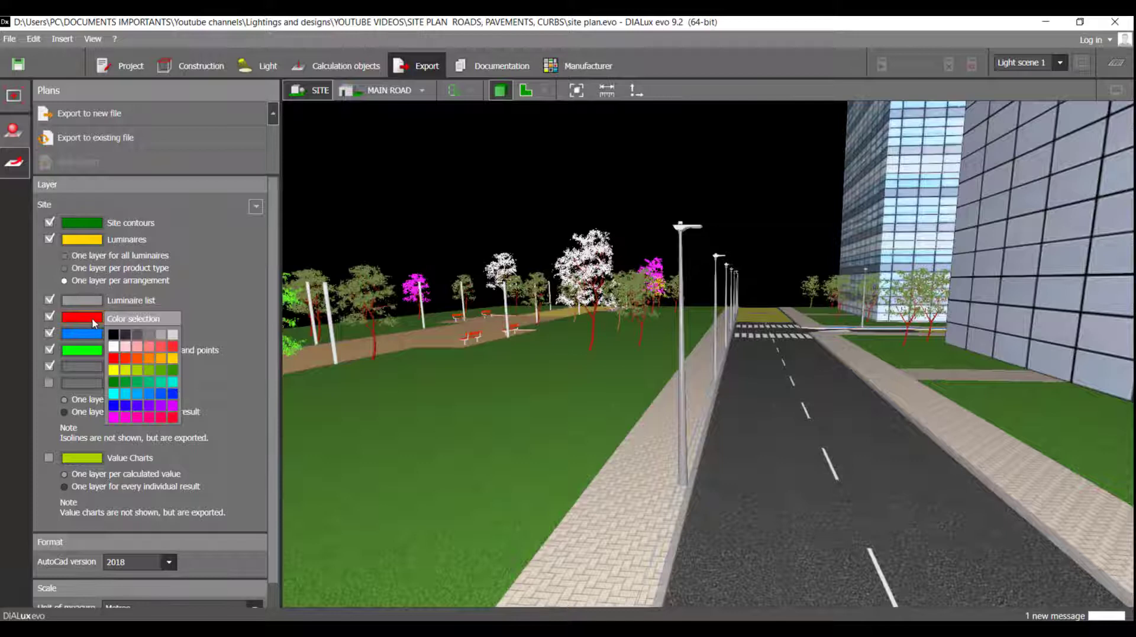
click(149, 392)
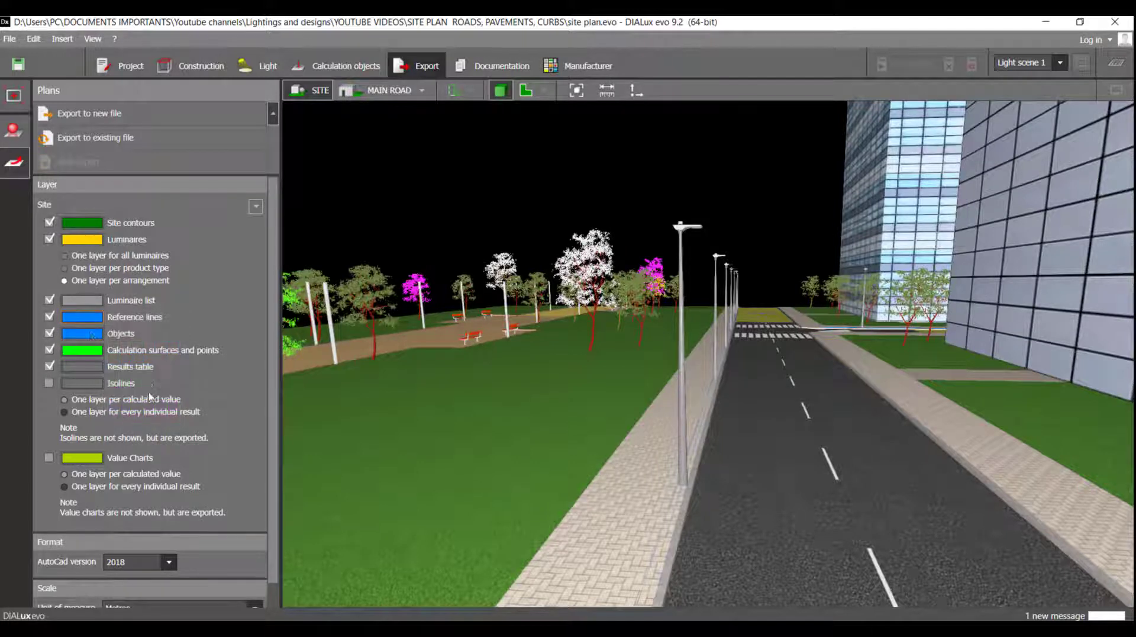
click(94, 320)
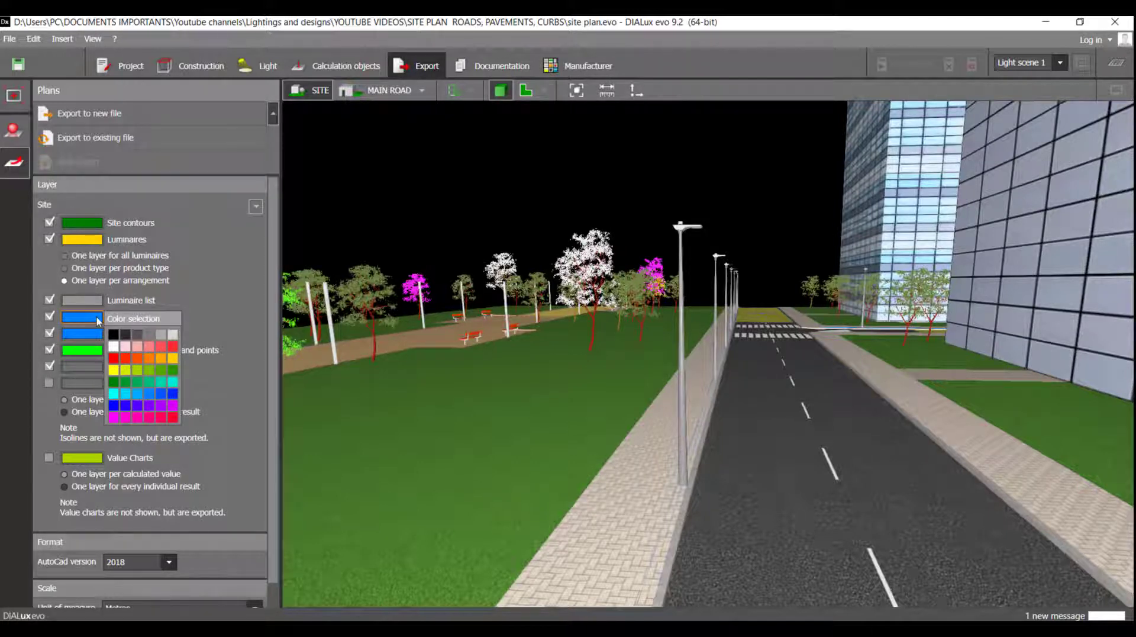
click(113, 358)
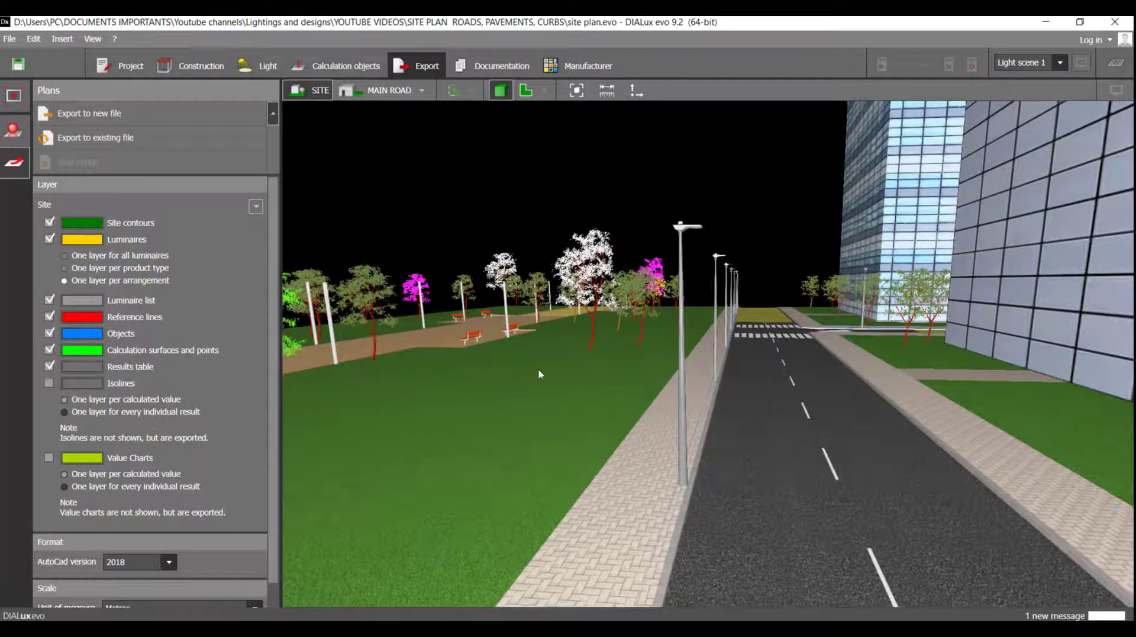
Step: Hide the objects layer, inspect the site without its trees and benches, and show the layer again
middle_drag(671, 380, 698, 367)
scroll(698, 367, down, 2)
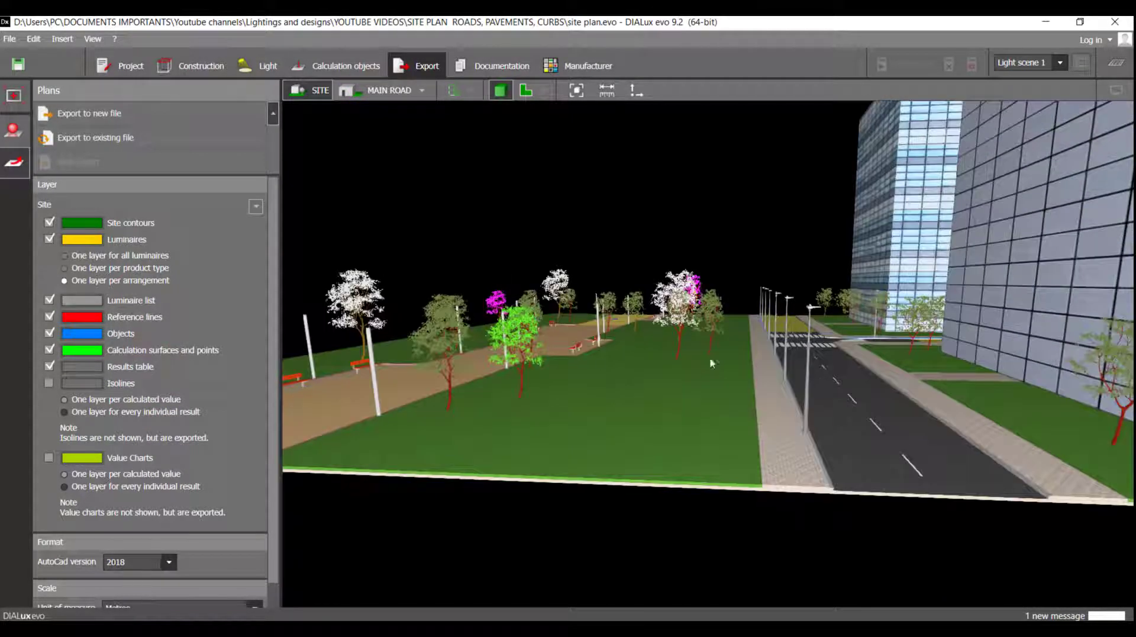
middle_drag(488, 372, 552, 372)
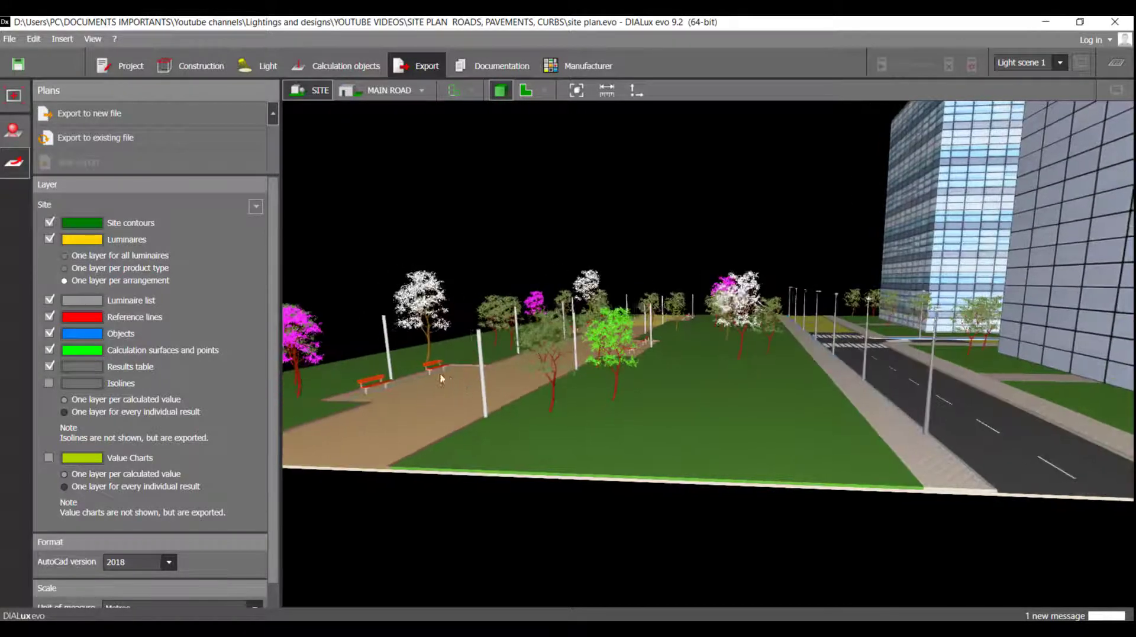
click(51, 335)
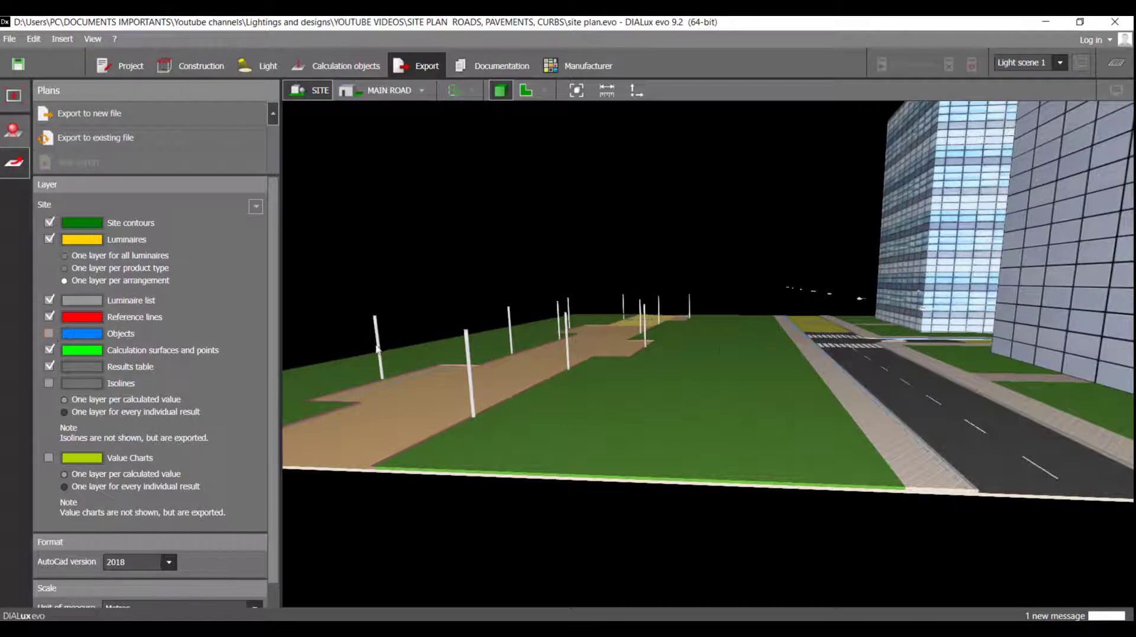
middle_drag(686, 355, 768, 374)
scroll(768, 374, down, 2)
right_drag(603, 358, 193, 413)
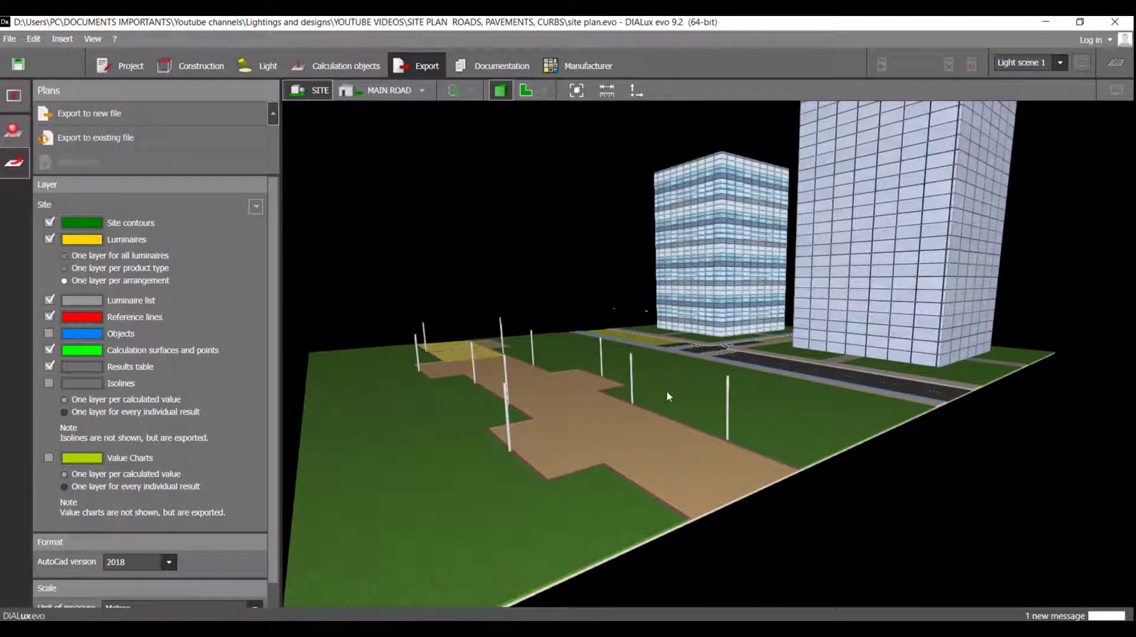
right_drag(739, 369, 736, 385)
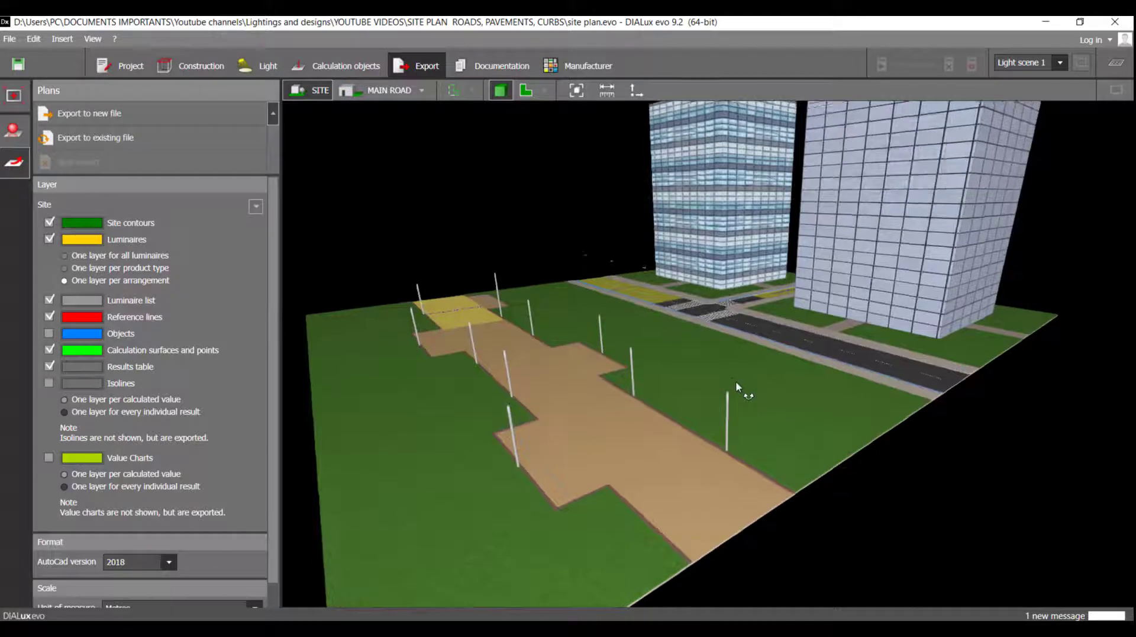
click(49, 334)
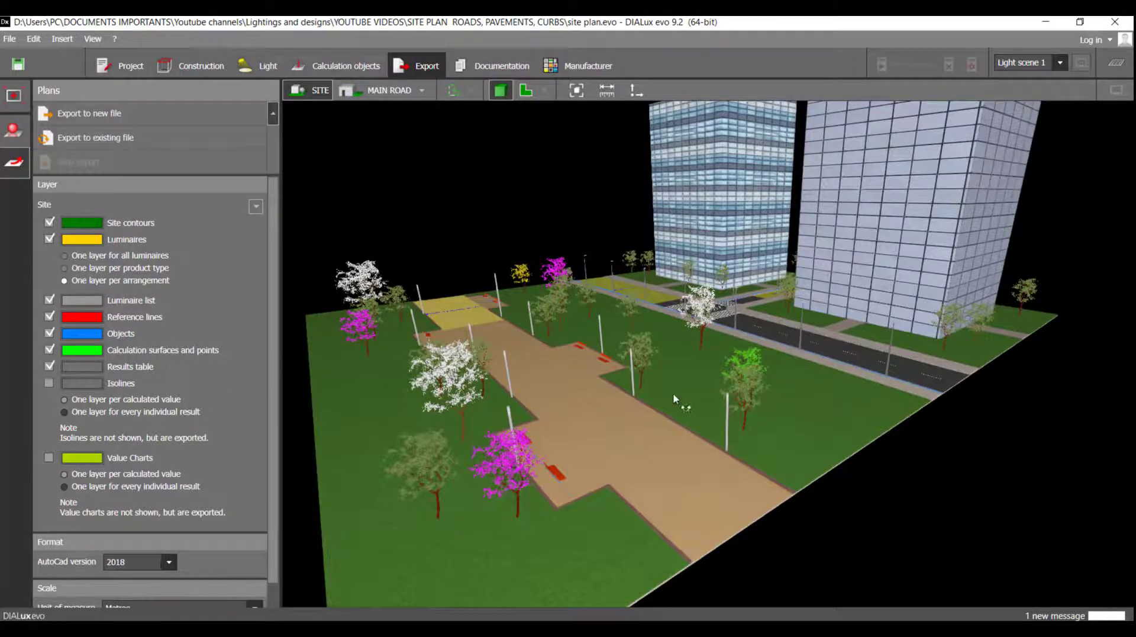
Step: Include the isolines and value charts layers in the site plan export, keeping calculation surfaces and the results table included
right_drag(674, 394, 707, 359)
middle_drag(707, 360, 720, 568)
scroll(714, 375, up, 2)
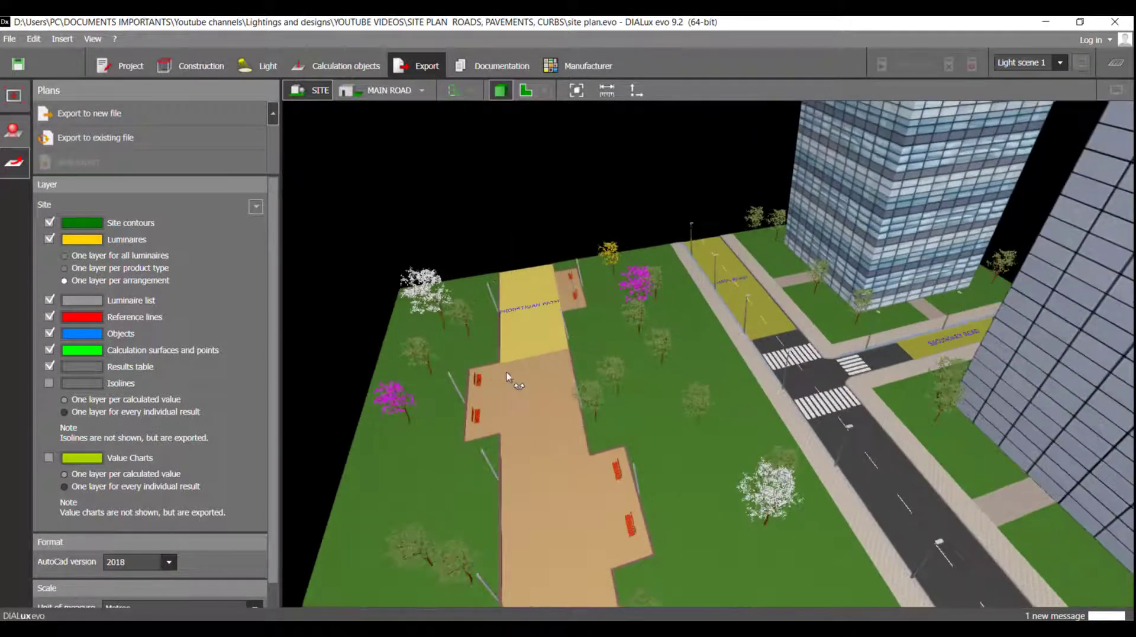
right_drag(510, 378, 470, 377)
middle_drag(470, 377, 565, 414)
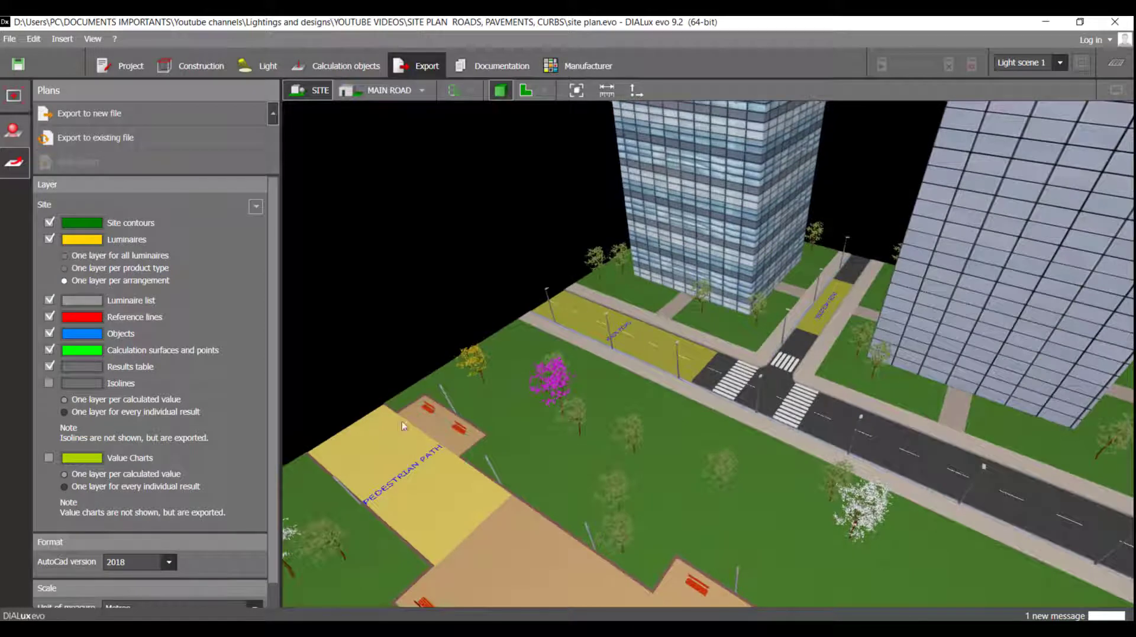
click(48, 367)
click(49, 349)
click(50, 384)
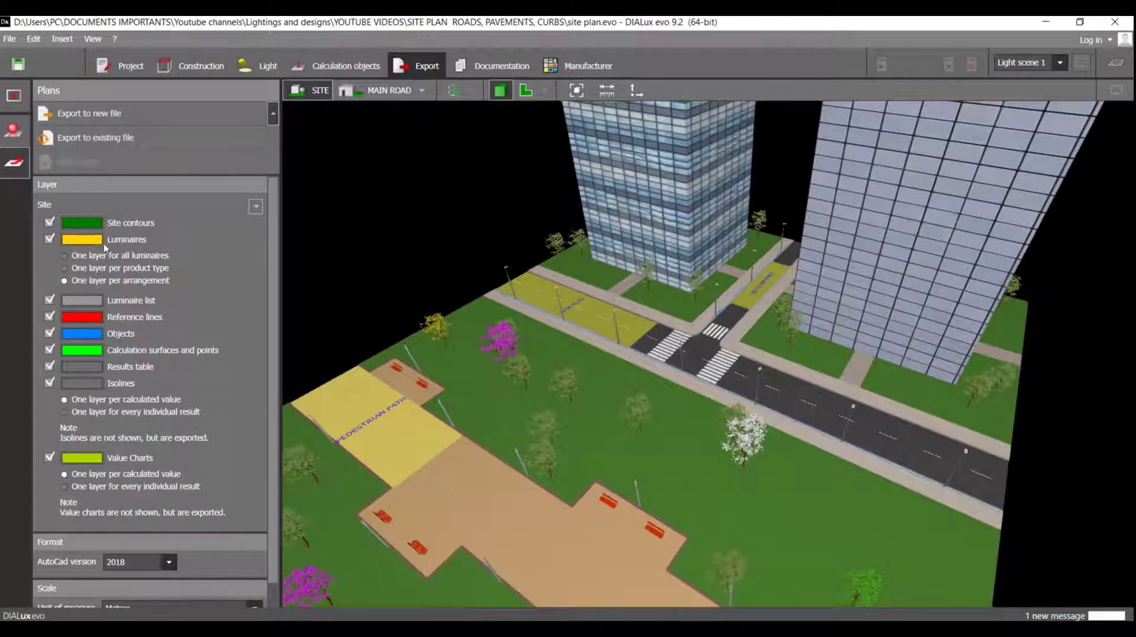
Step: Try one luminaire layer for all luminaires and one per arrangement, settling on one layer per product type
click(63, 256)
middle_drag(518, 349, 542, 332)
scroll(541, 332, down, 1)
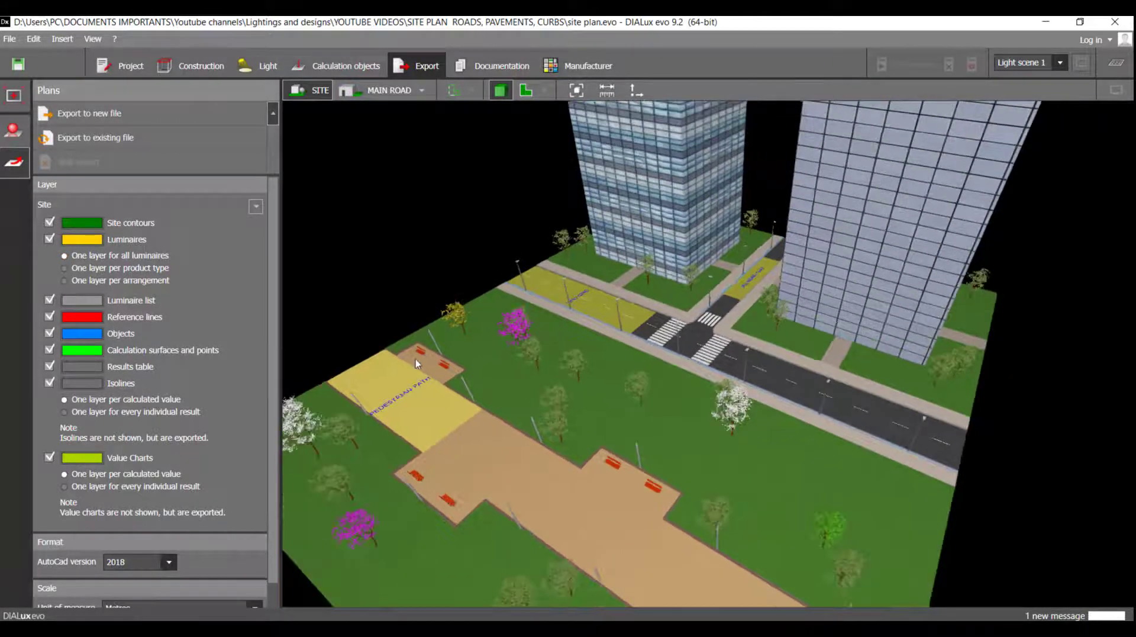
right_drag(438, 362, 510, 377)
middle_drag(556, 365, 671, 326)
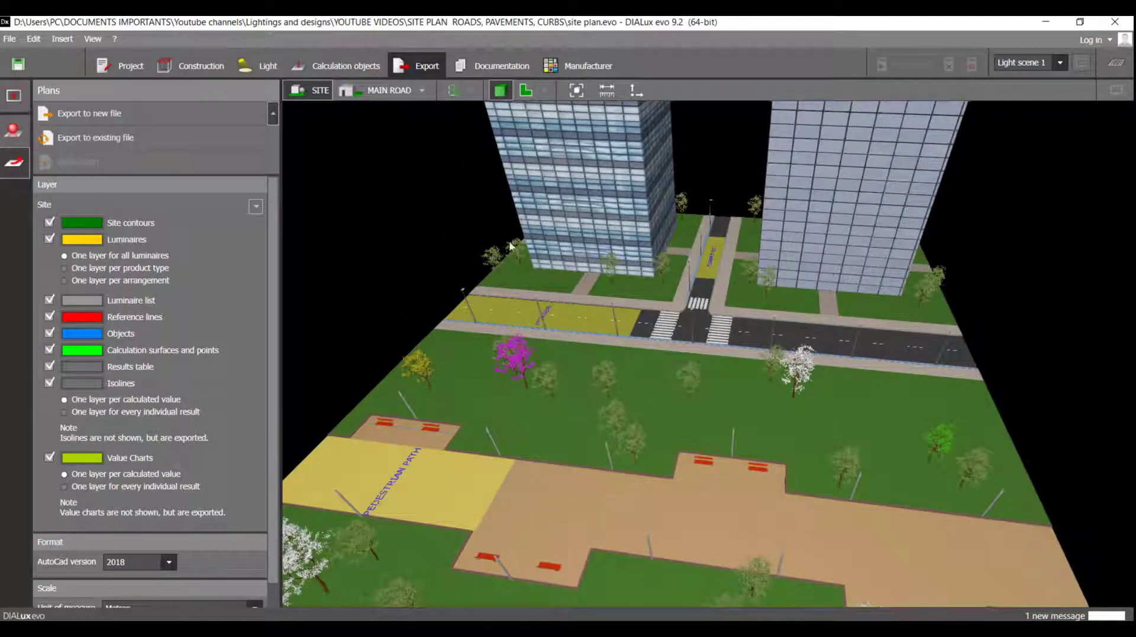
scroll(740, 249, down, 2)
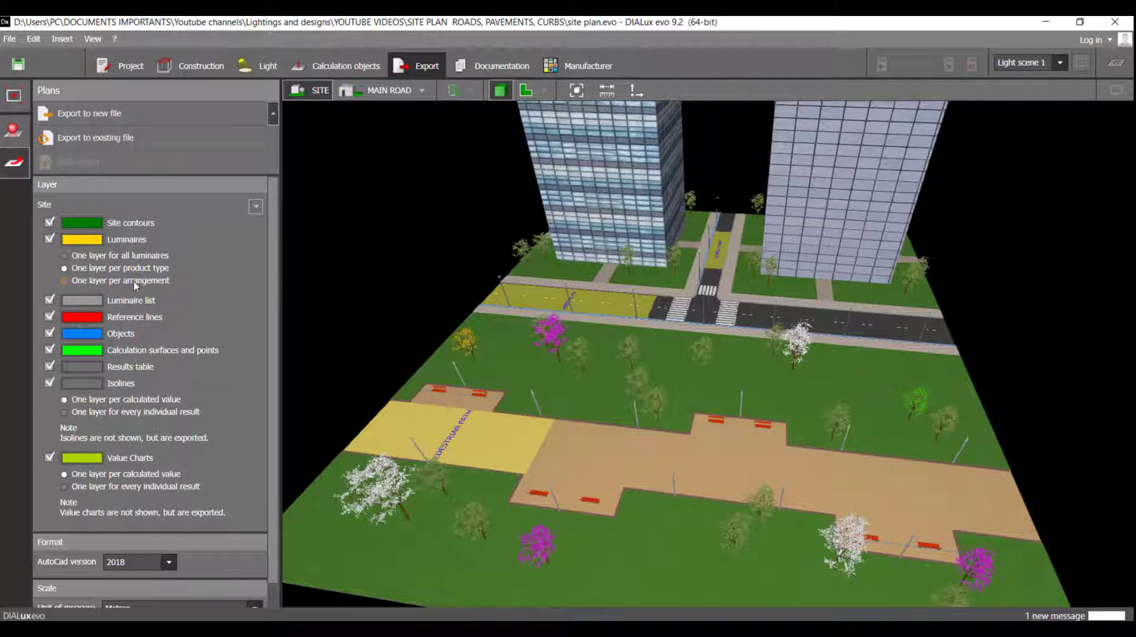
right_drag(631, 394, 553, 397)
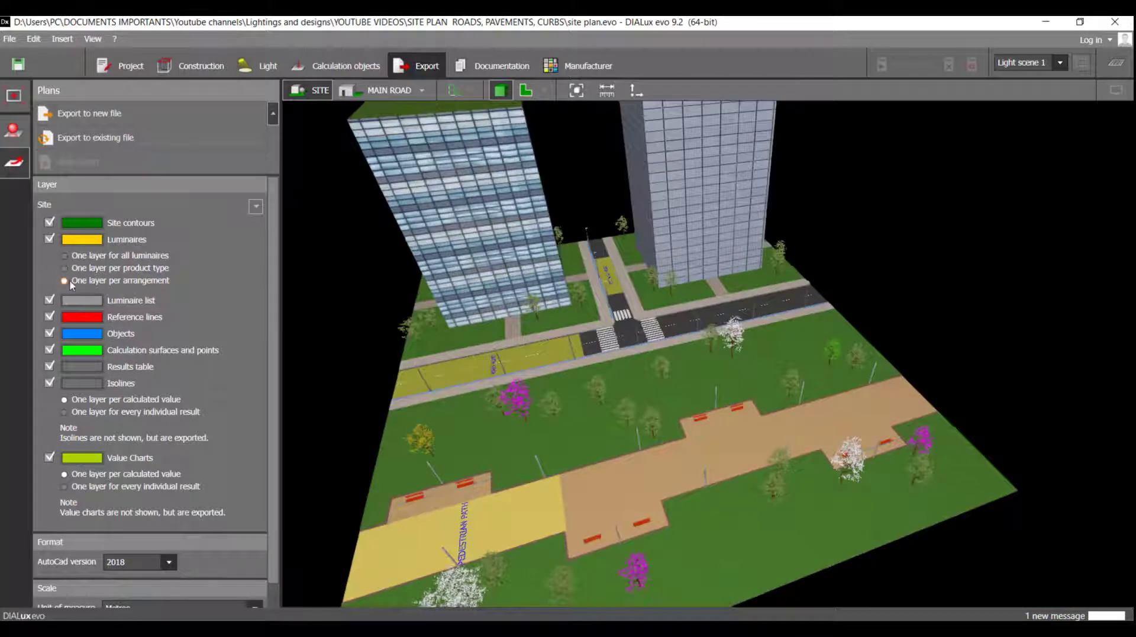
click(70, 279)
click(66, 269)
middle_drag(399, 306, 432, 343)
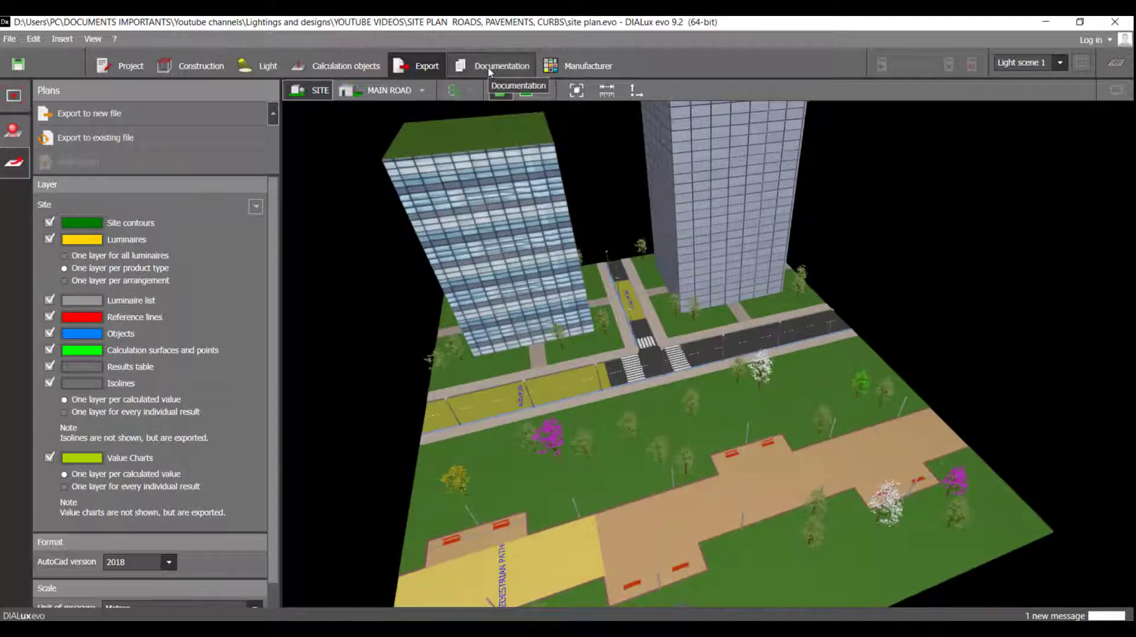
Step: Set the export color of the luminaires layer to orange and the luminaire list layer to purple
click(92, 303)
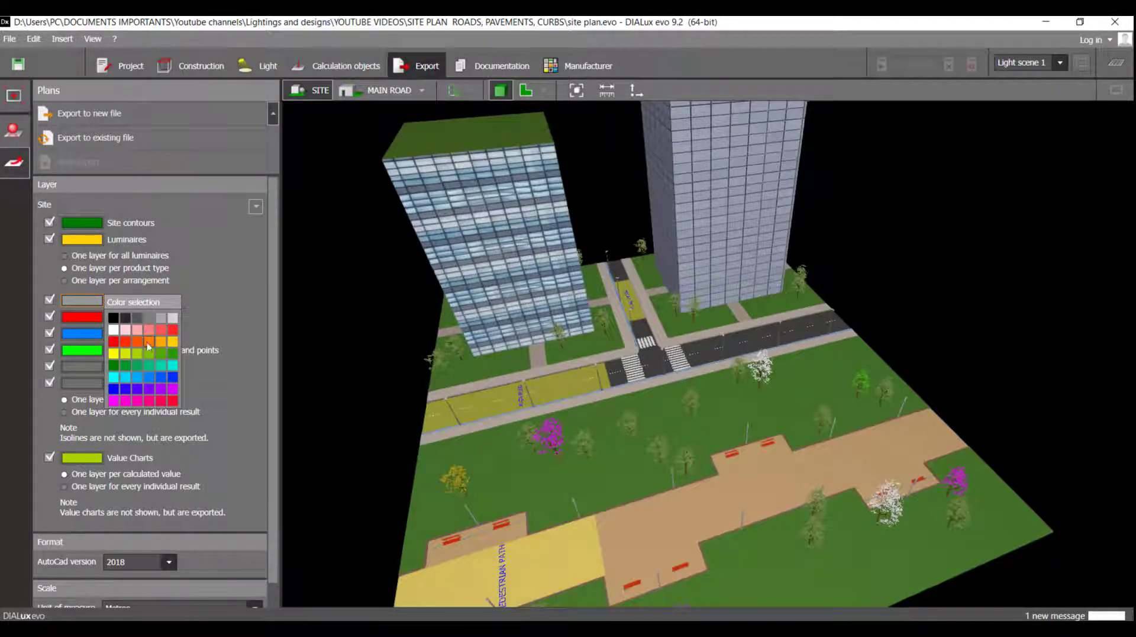
click(229, 294)
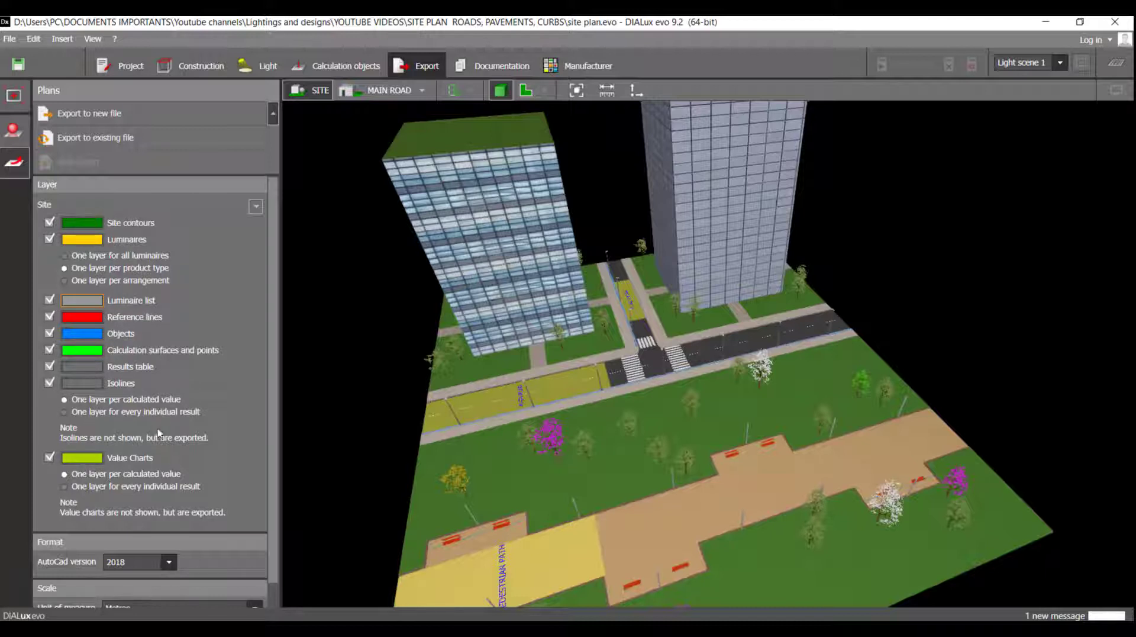
click(88, 239)
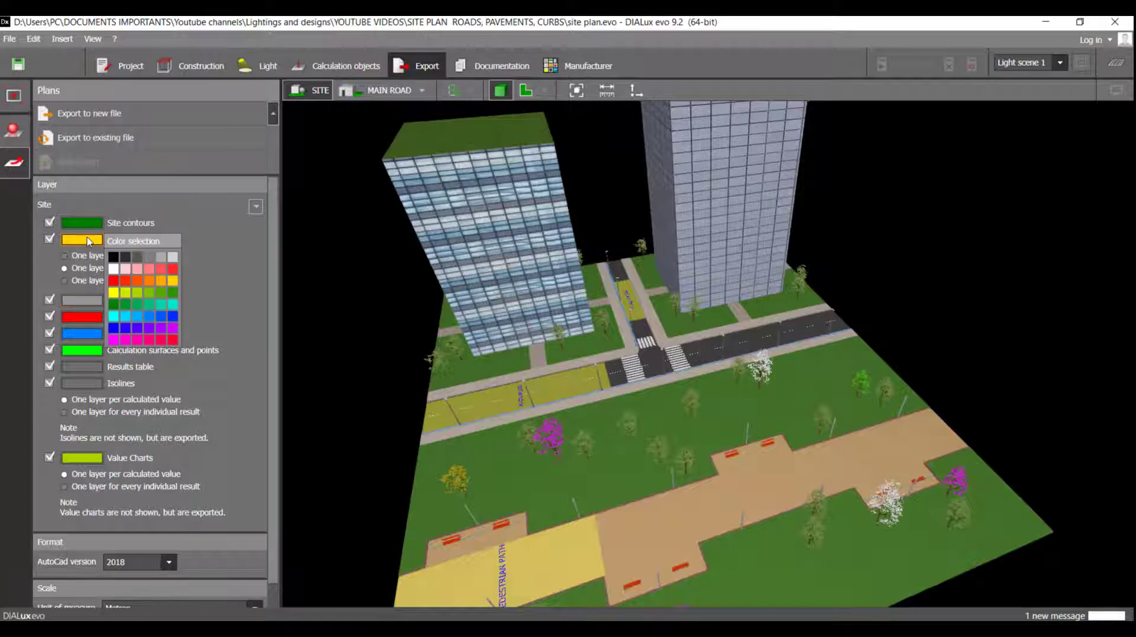
click(148, 283)
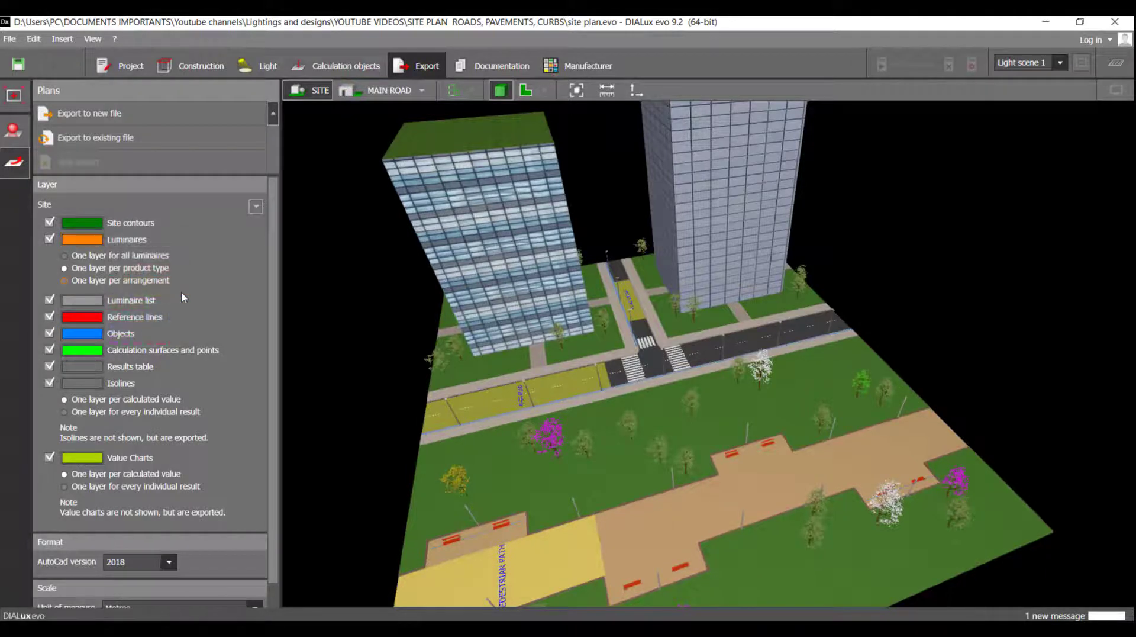
click(92, 301)
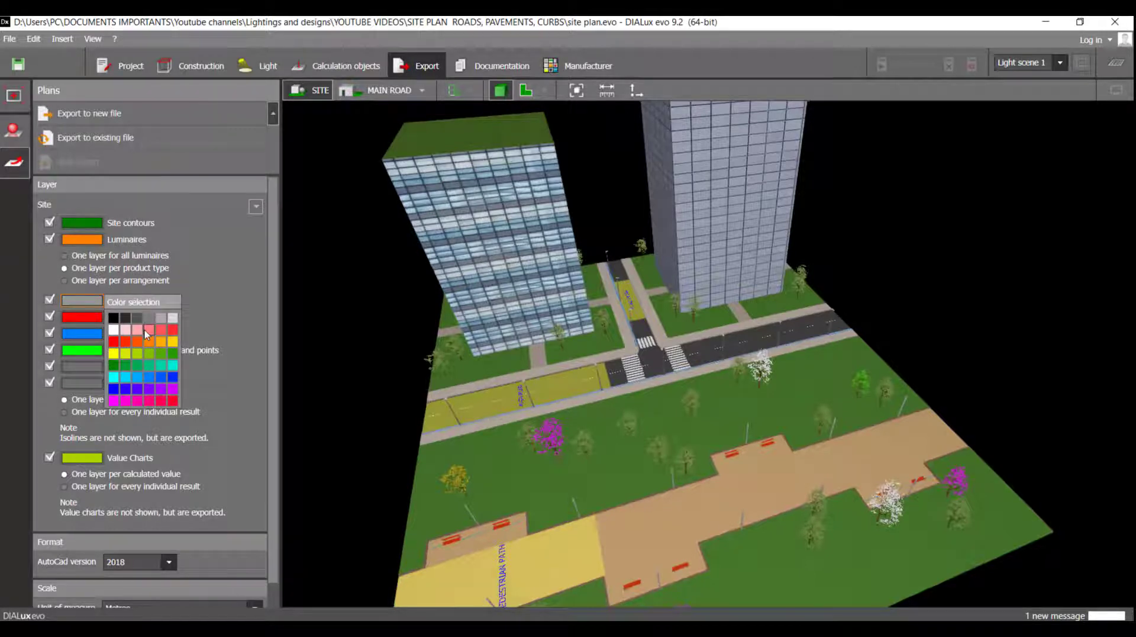
click(162, 388)
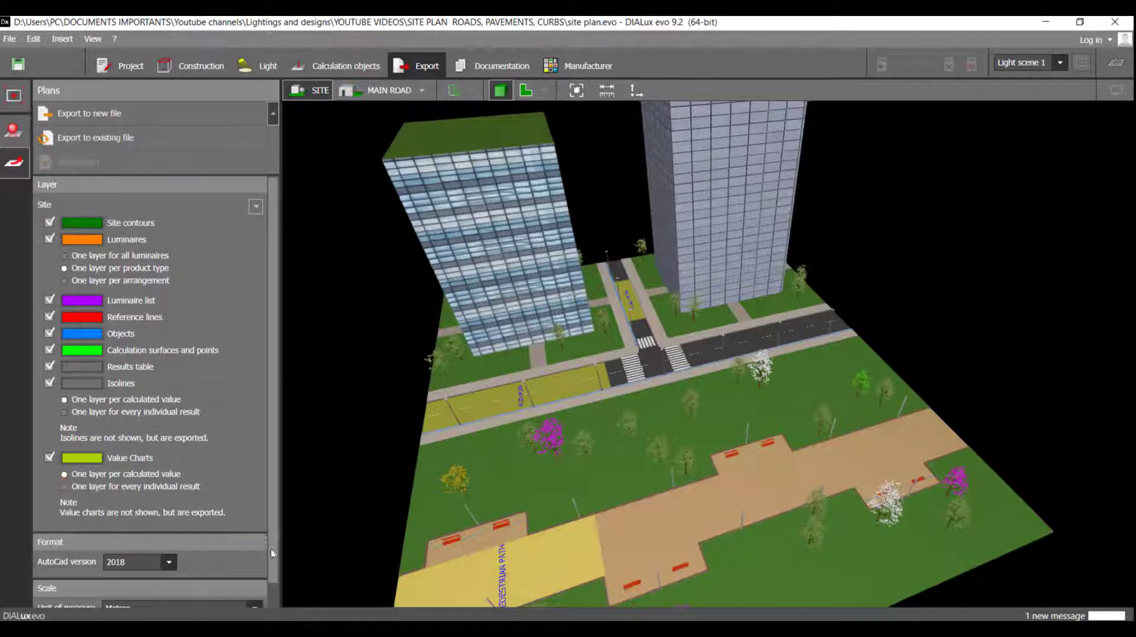
Step: Review the AutoCAD versions offered for the export format and choose 2018
scroll(248, 521, down, 1)
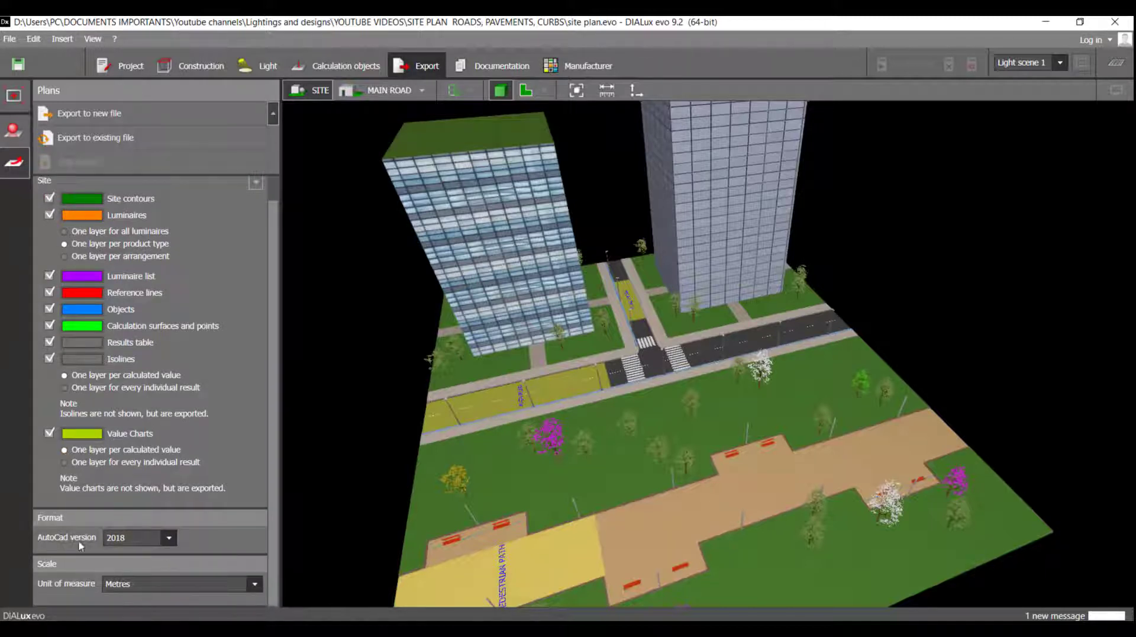
click(172, 540)
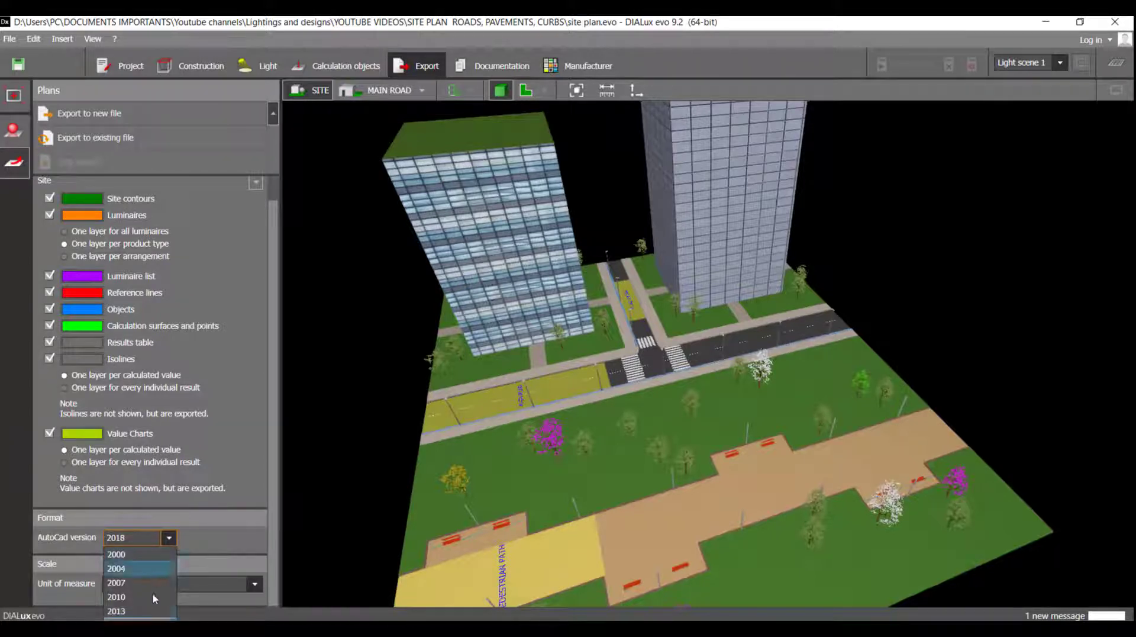
click(224, 535)
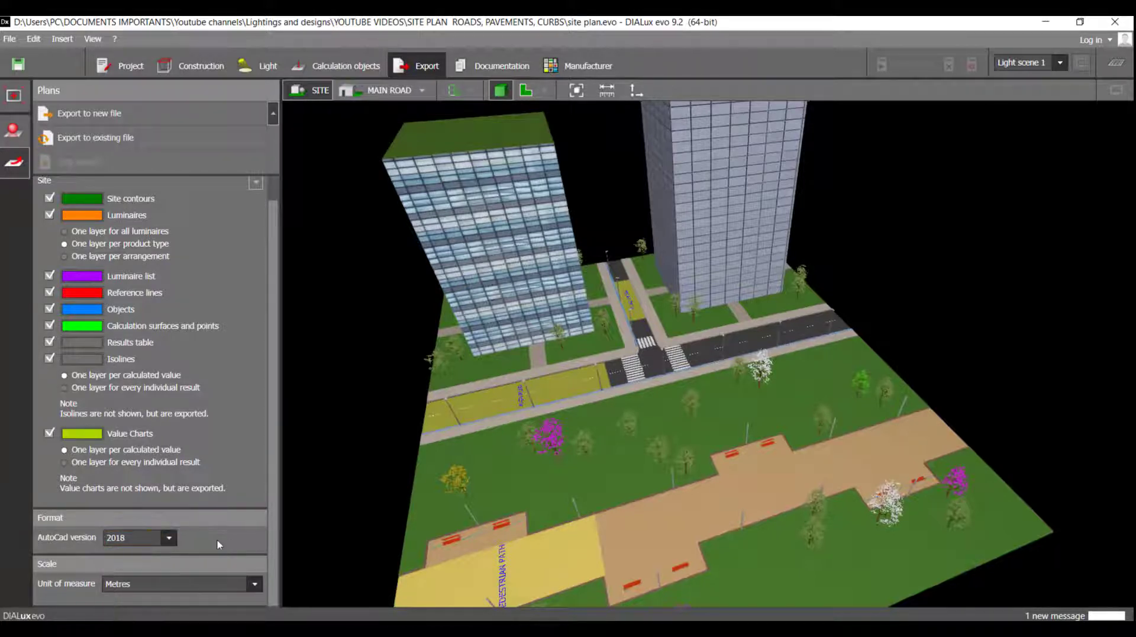
click(169, 538)
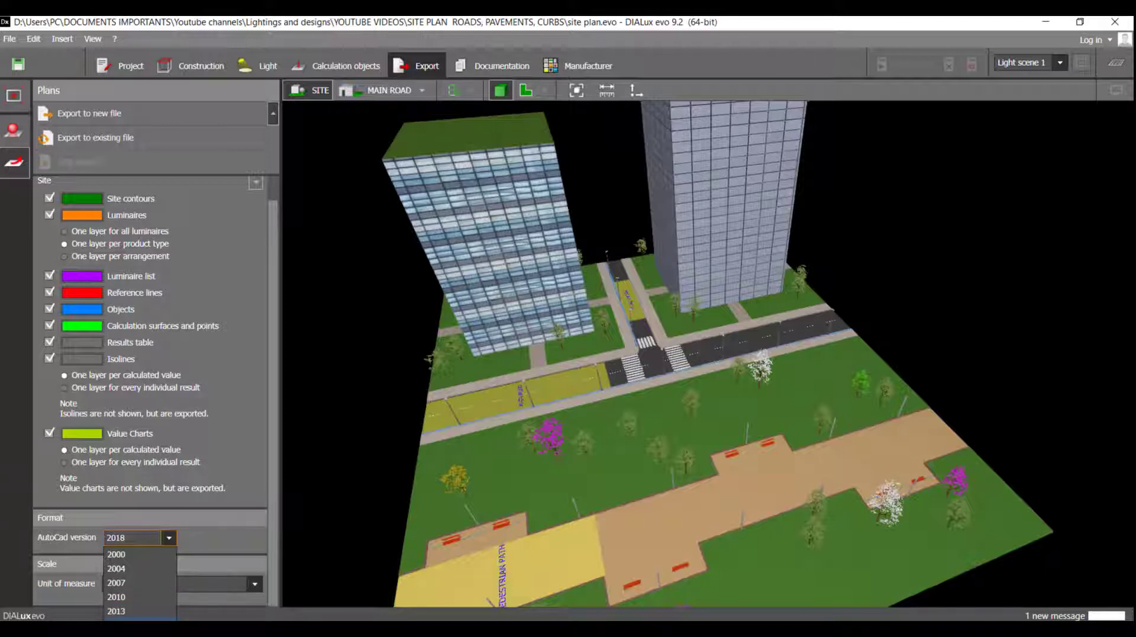
click(140, 619)
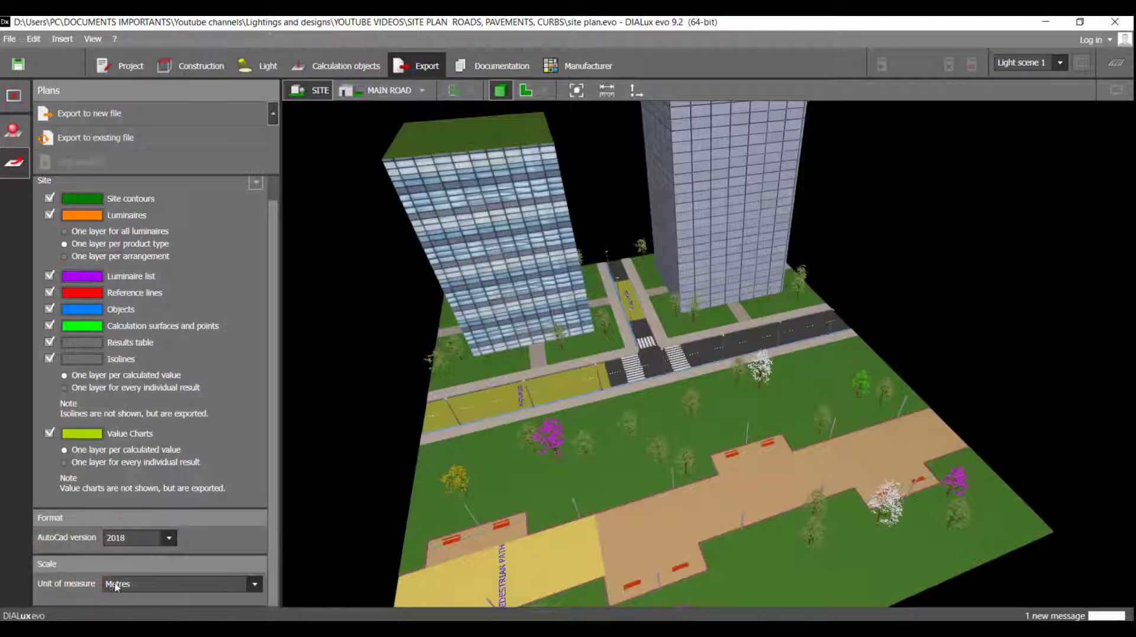
Step: Look through the units of measure offered for the export scale and keep Metres
scroll(443, 436, down, 3)
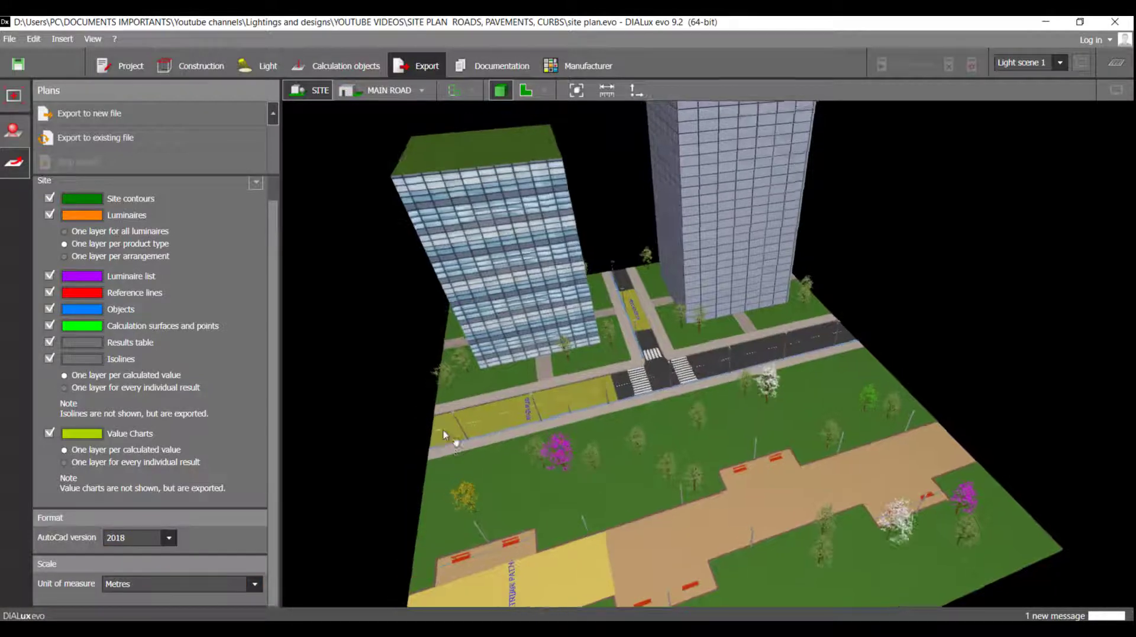
scroll(591, 471, down, 5)
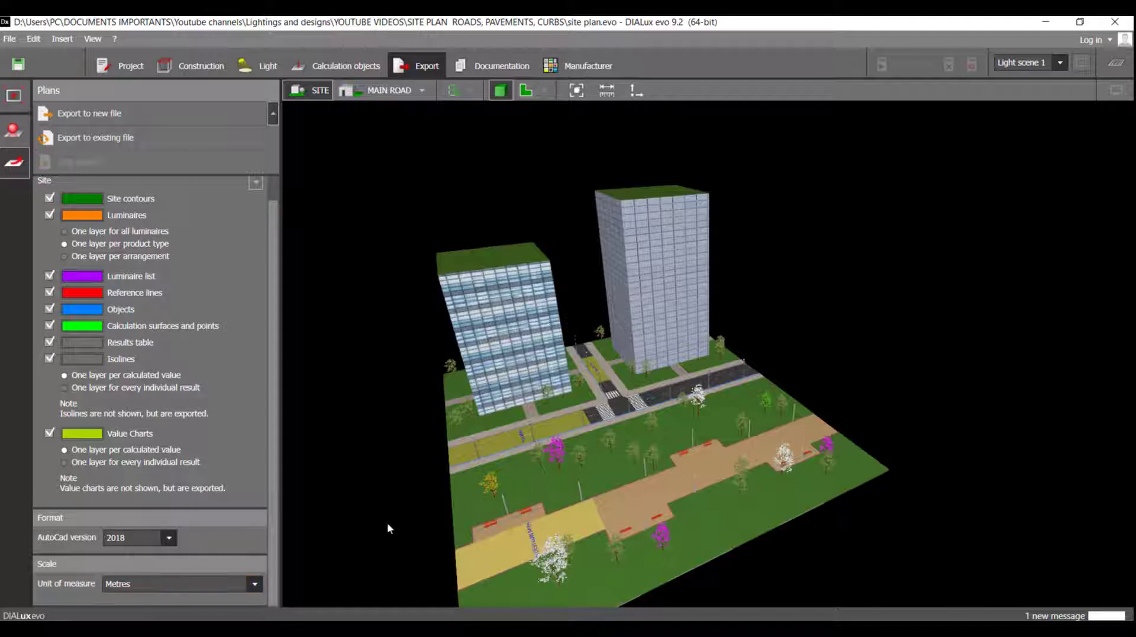
click(254, 584)
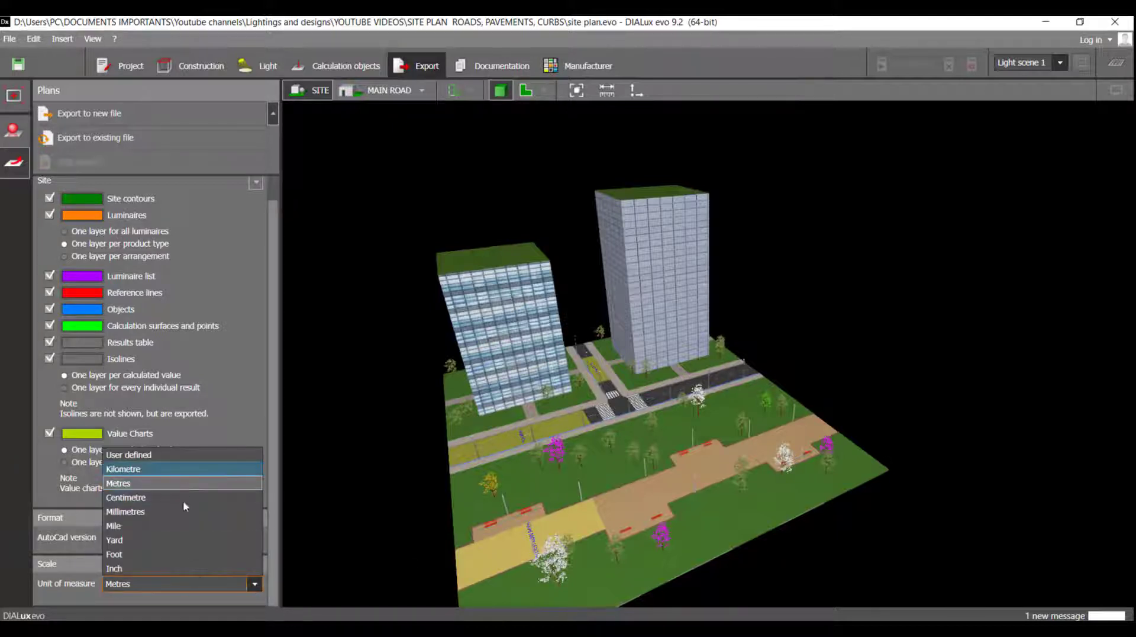
click(256, 585)
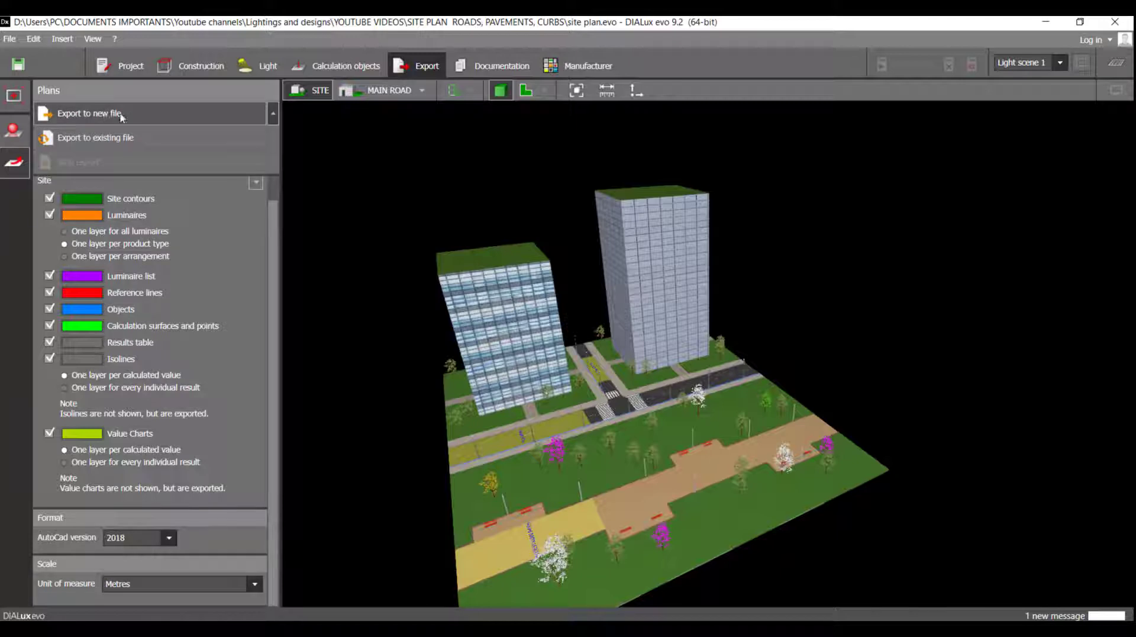
Step: Export the site plan to a new file named DIALUX TO AUTOCAD in the Bureau folder
click(104, 118)
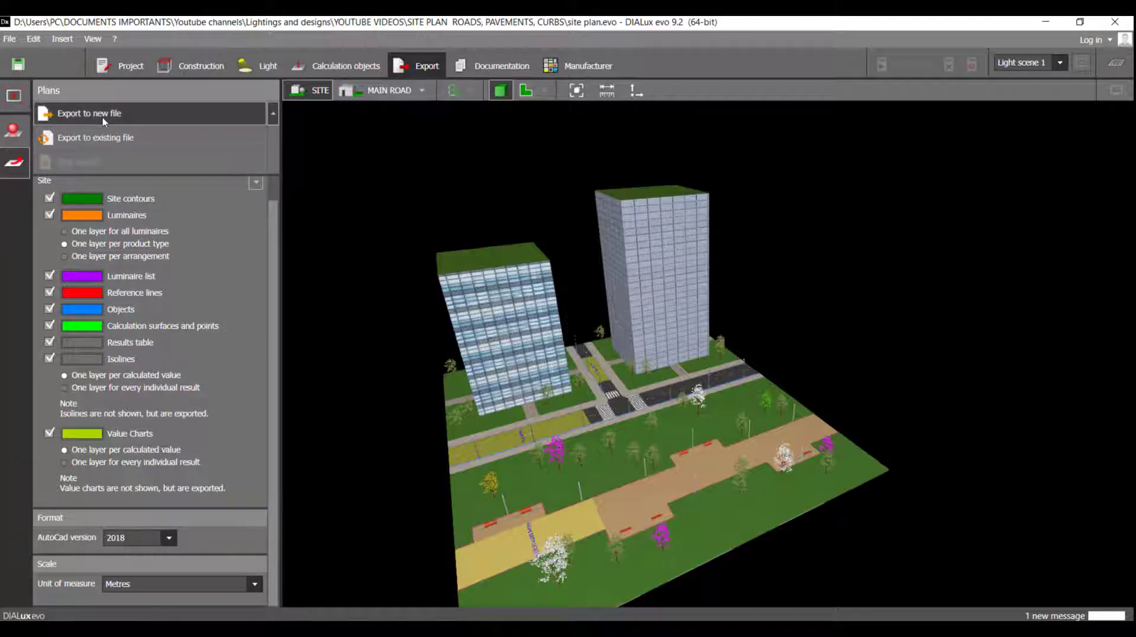
text(DIALUX TO )
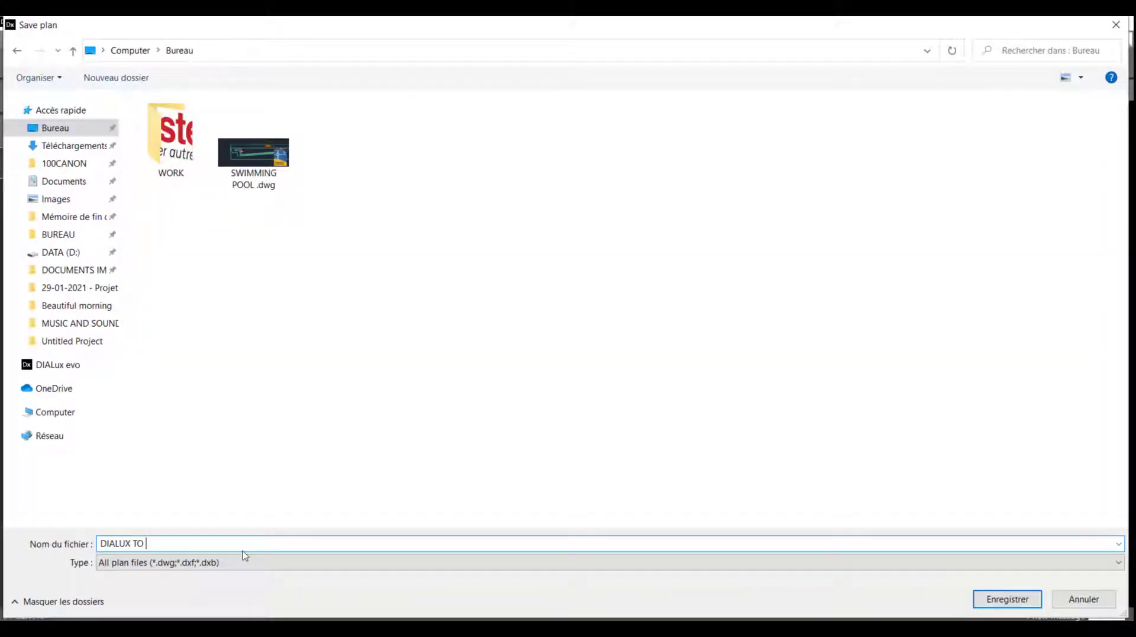
text(AUTOCAD)
key(Return)
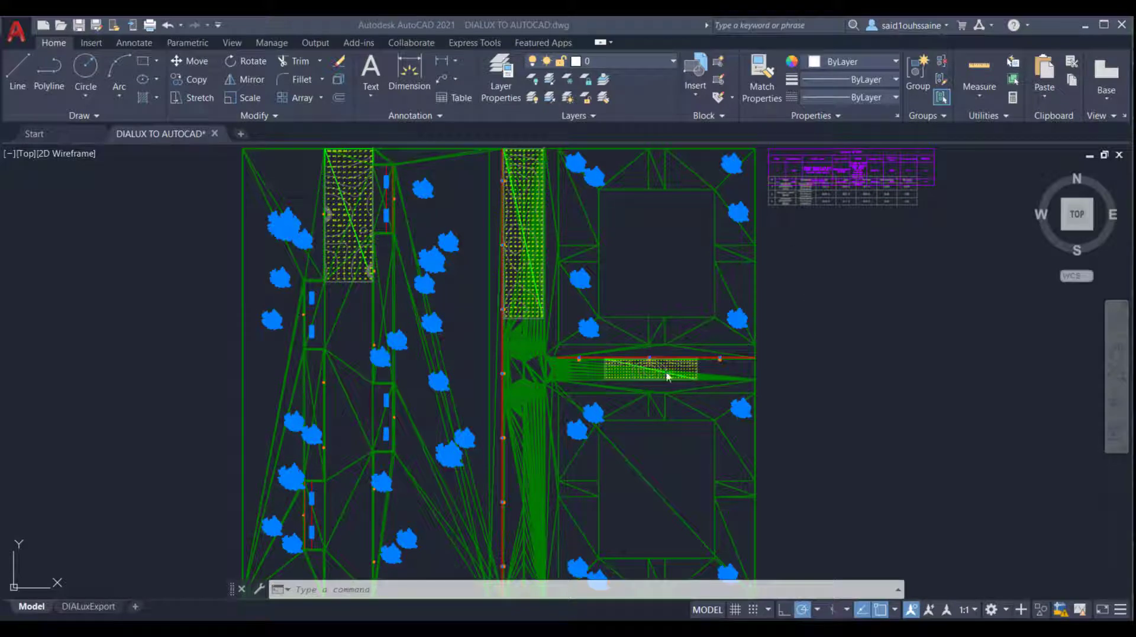
Step: Inspect the exported plan in AutoCAD, covering the contours, trees, road luminaires, calculation areas and luminaire list table
scroll(801, 353, down, 2)
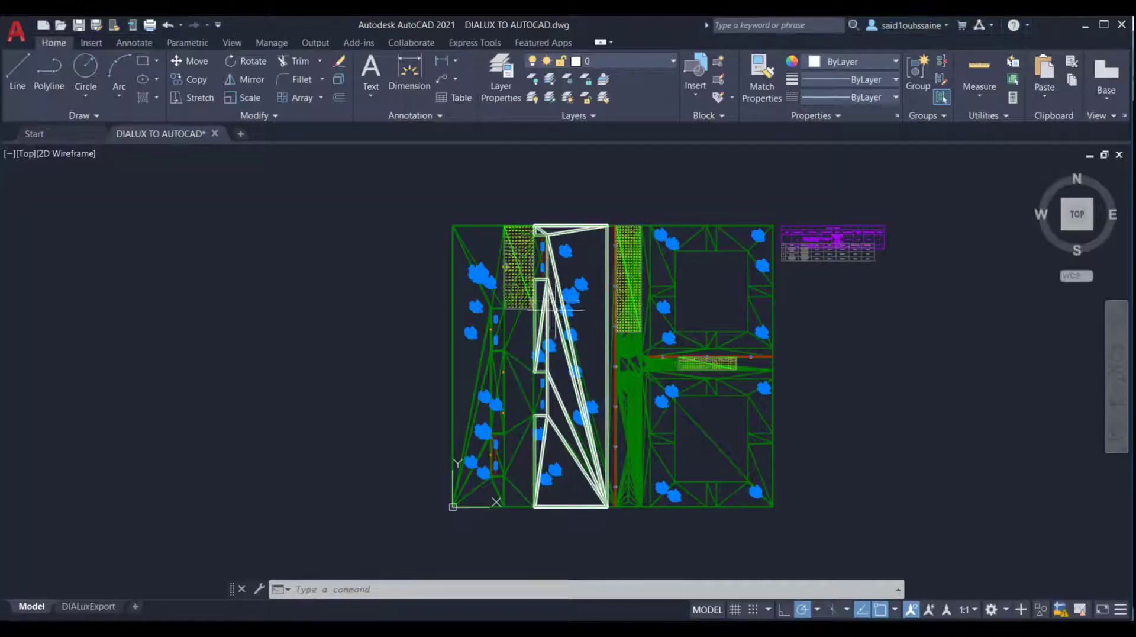
scroll(614, 494, up, 8)
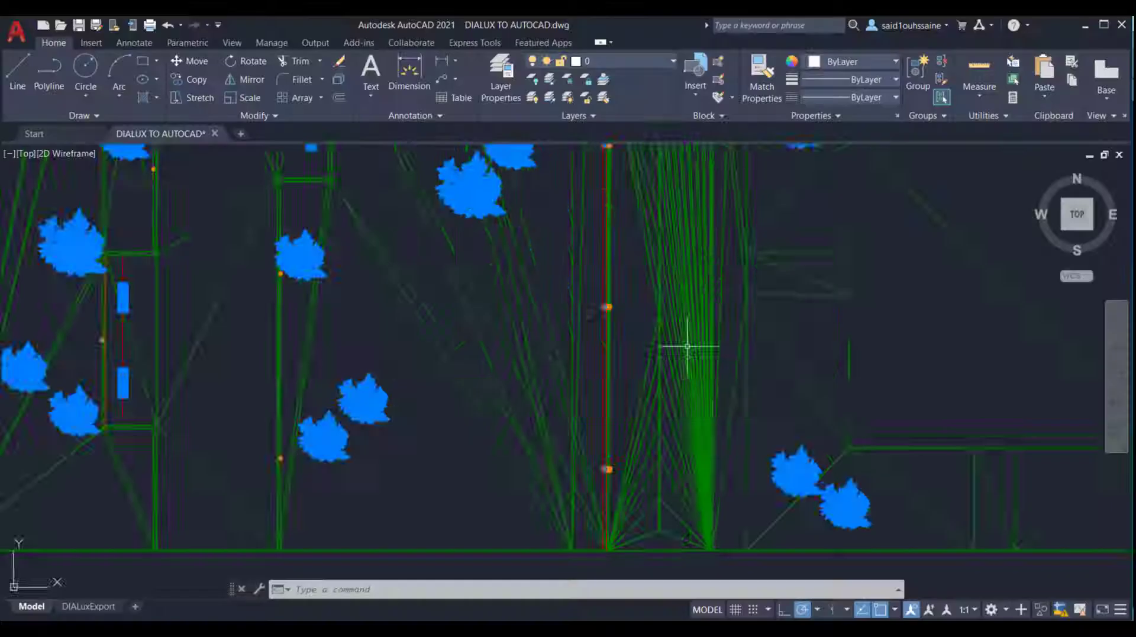
scroll(687, 347, down, 10)
scroll(710, 272, up, 5)
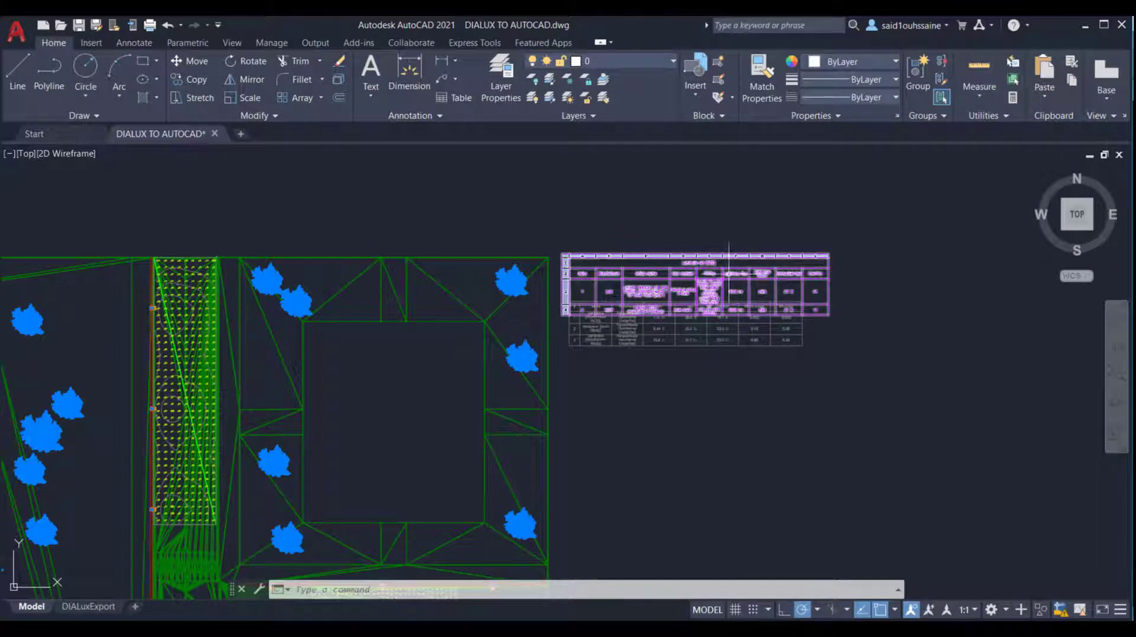
key(Escape)
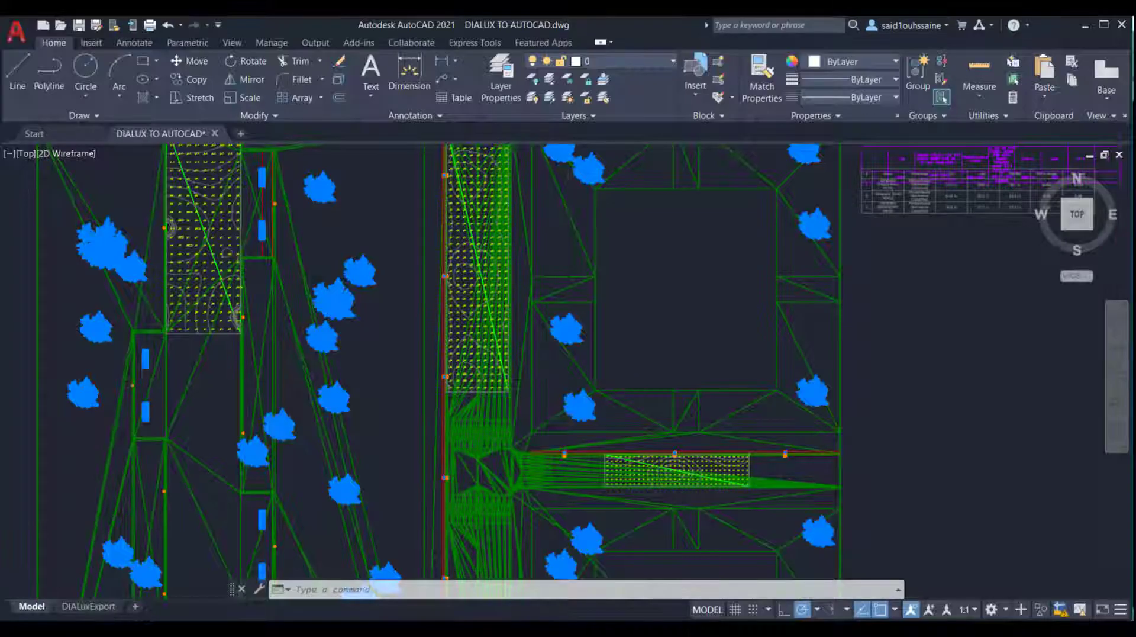
scroll(595, 337, down, 2)
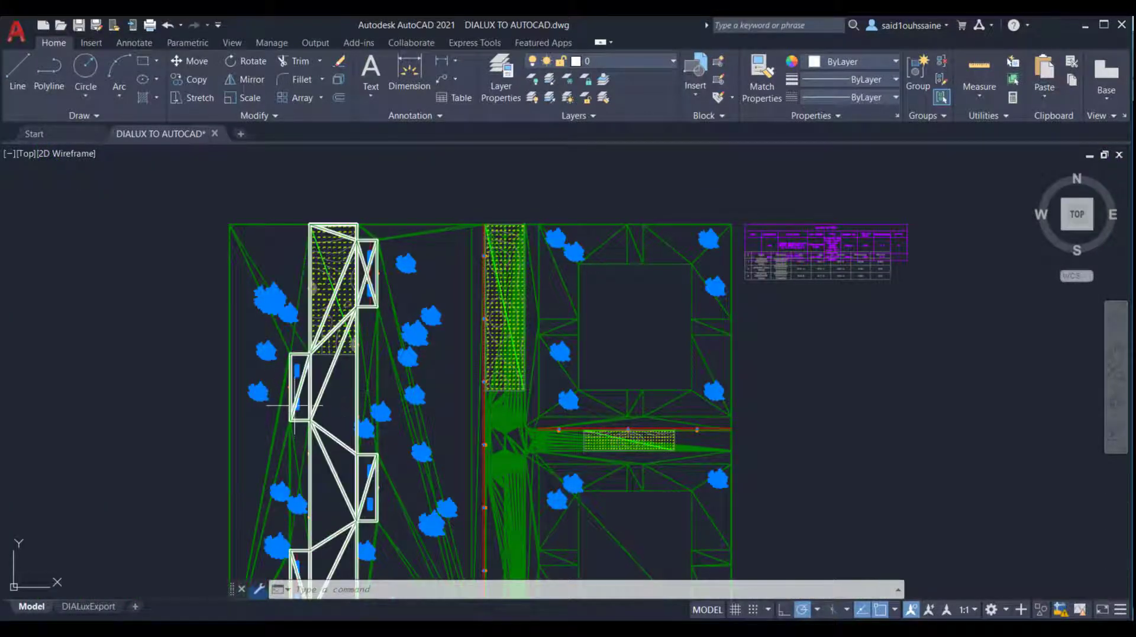
Step: Move the results table down so it sits clear below the purple luminaire list
scroll(480, 382, up, 4)
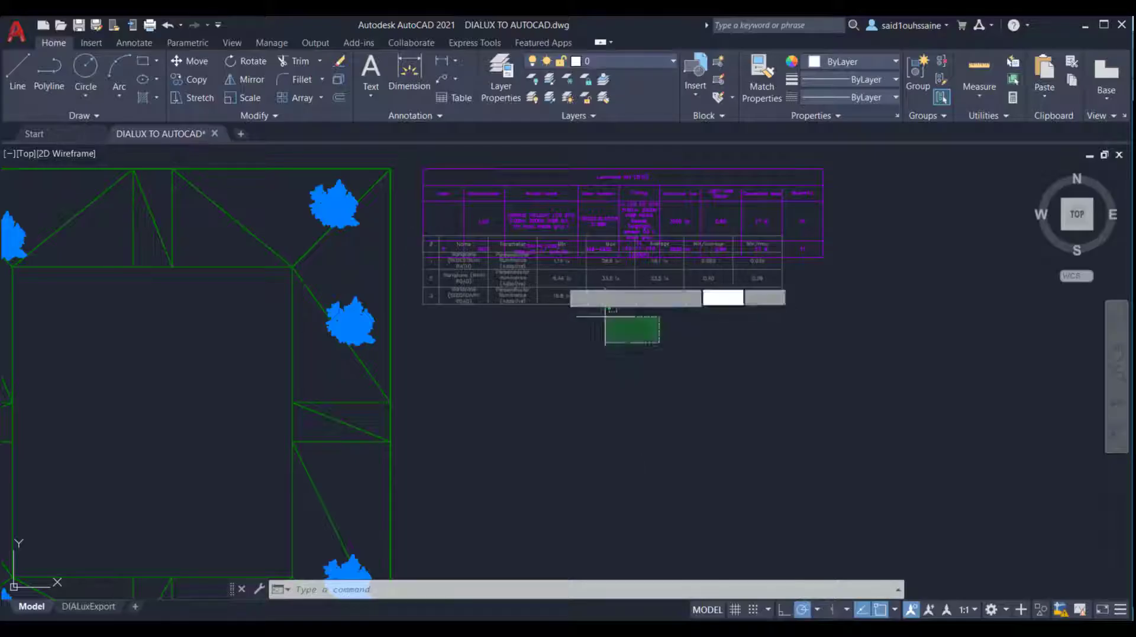
click(645, 385)
click(658, 471)
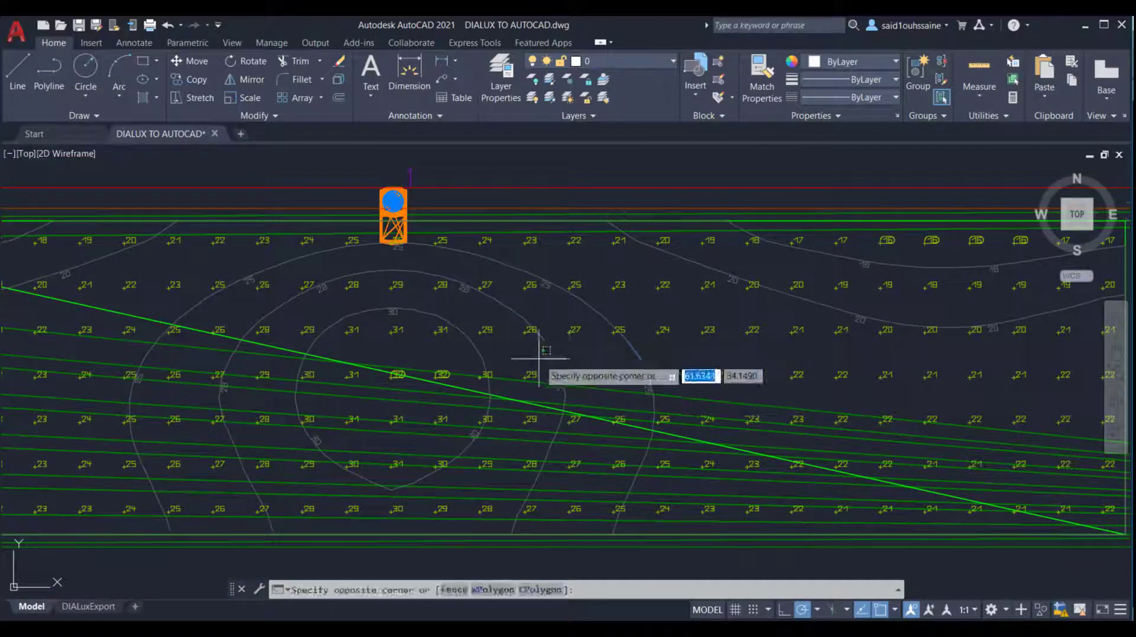
Step: Examine the isolines and calculated values on the road up close and list the layers of the exported drawing
click(539, 358)
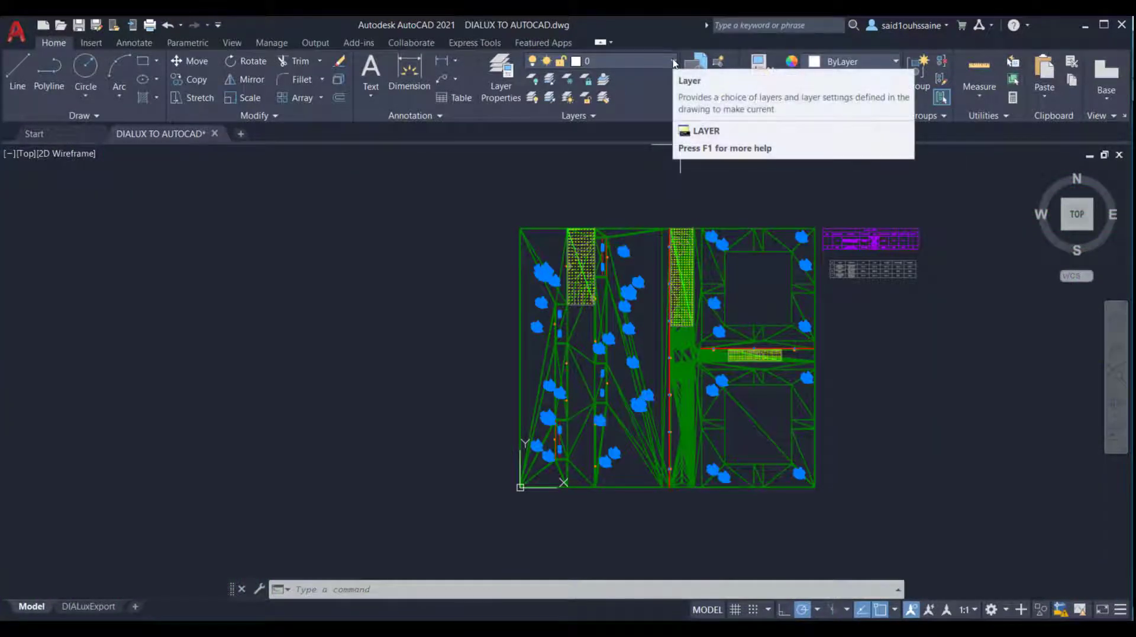
click(673, 62)
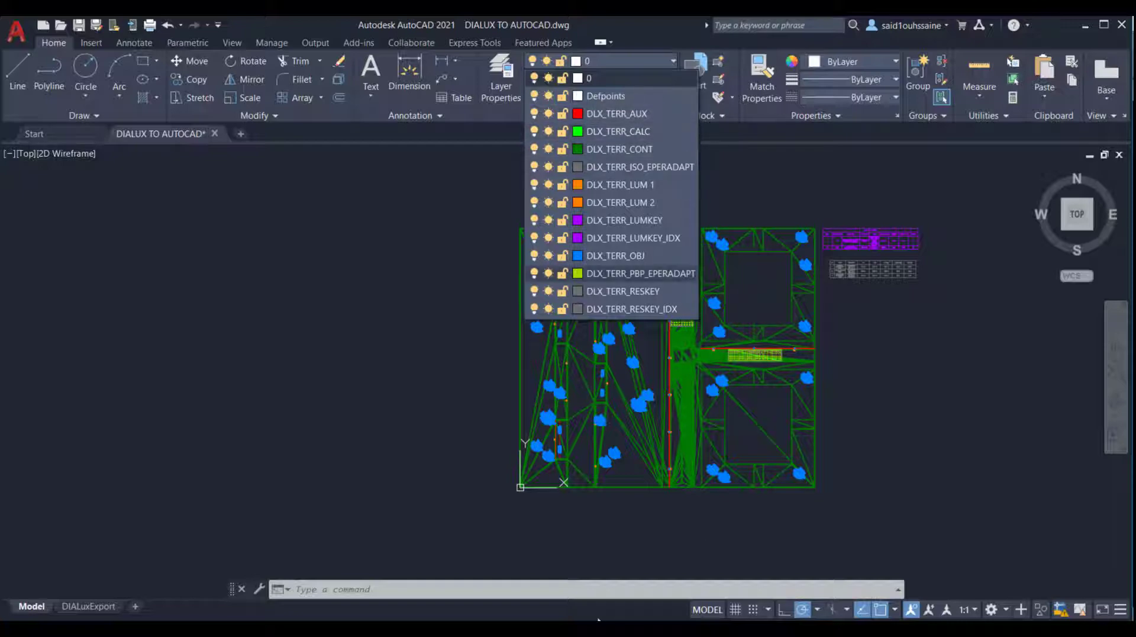
Step: Go through the exported drawing's layer list, from DLX_TERR_AUX to DLX_TERR_RESKEY_IDX
key(Escape)
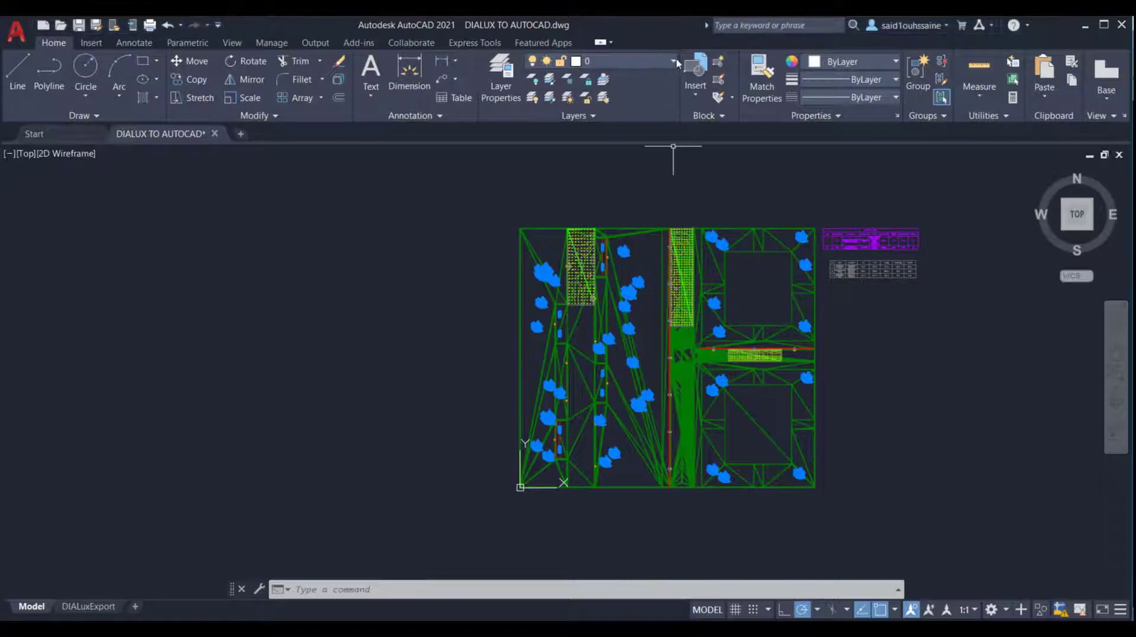
click(665, 58)
click(666, 58)
click(669, 61)
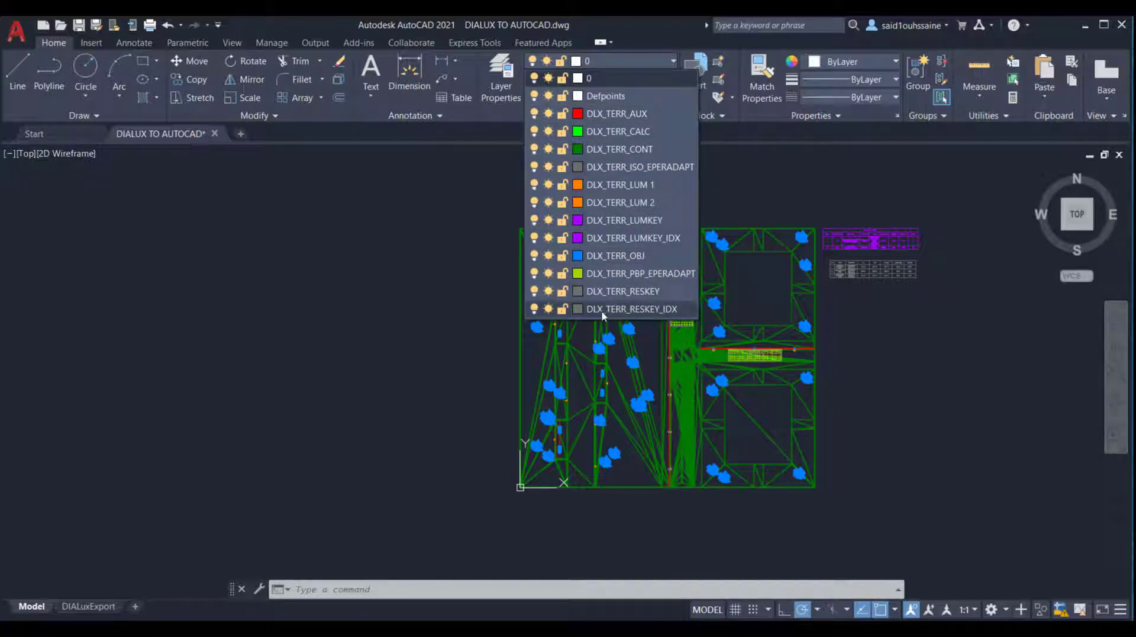
click(482, 262)
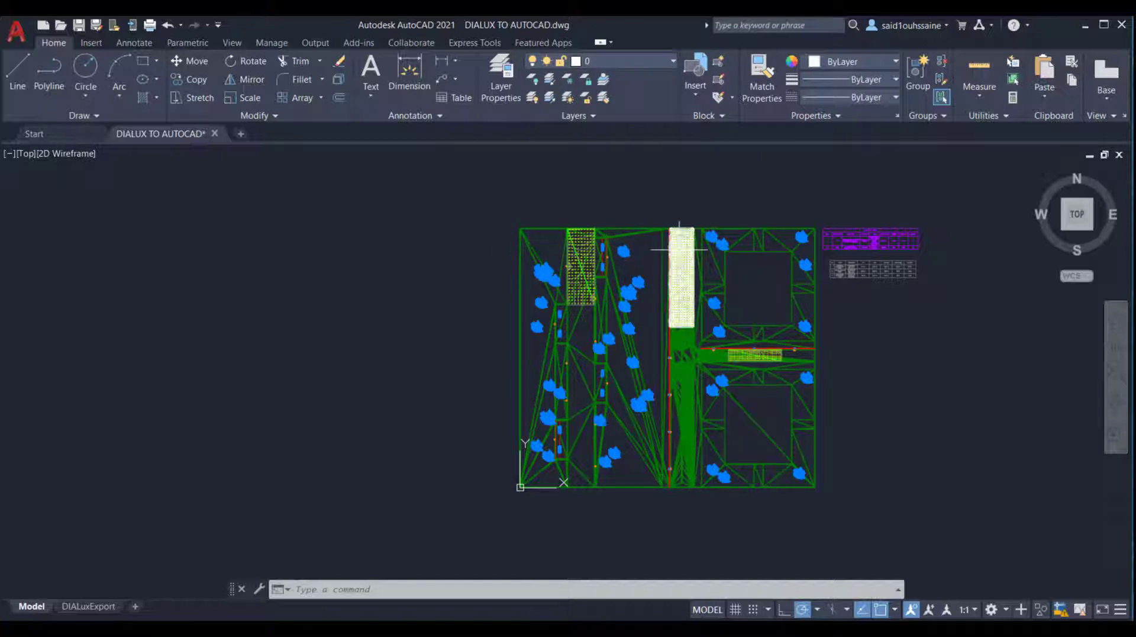
Step: Freeze the DLX_TERR_OBJ layer and look over the plan, from the road junction to the tables, without its trees and objects
click(673, 64)
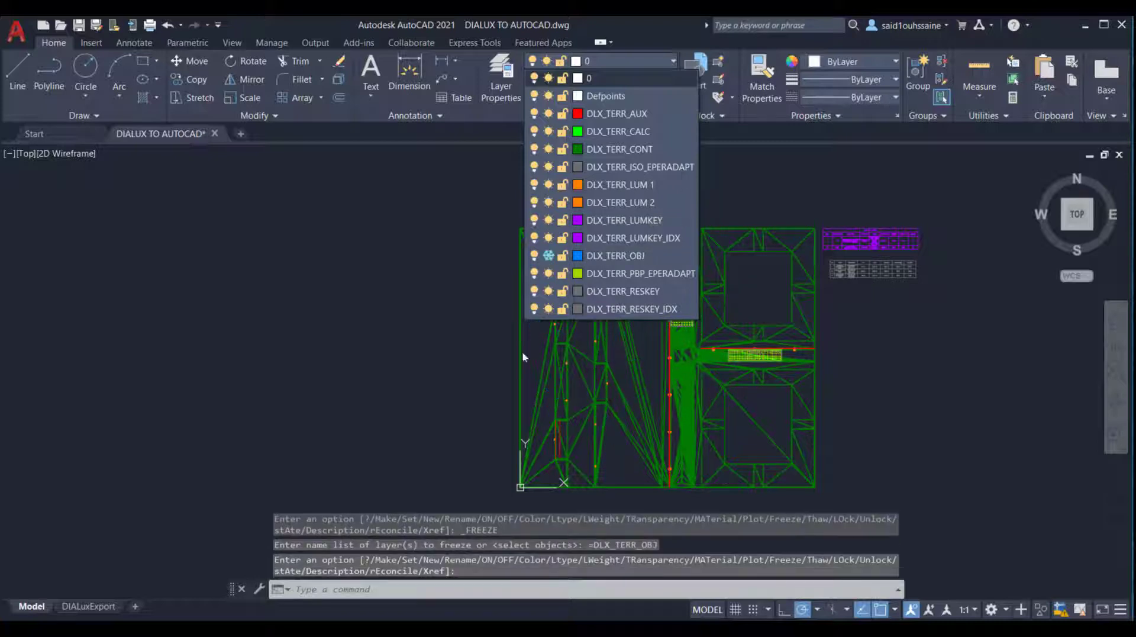
middle_drag(602, 362, 547, 316)
scroll(626, 315, up, 4)
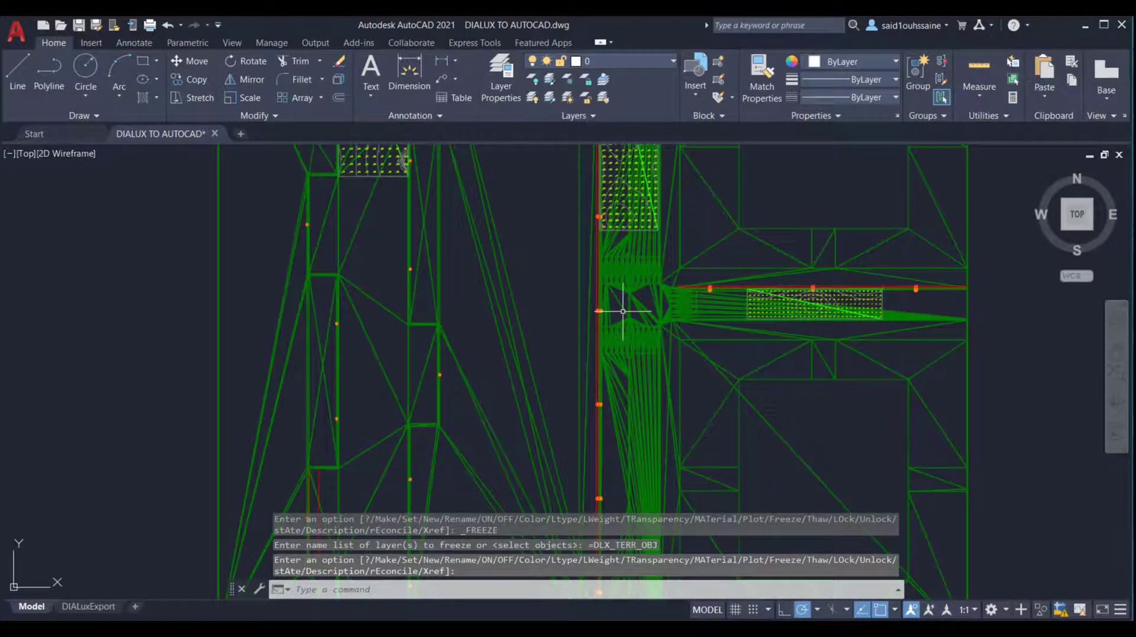
scroll(615, 320, down, 2)
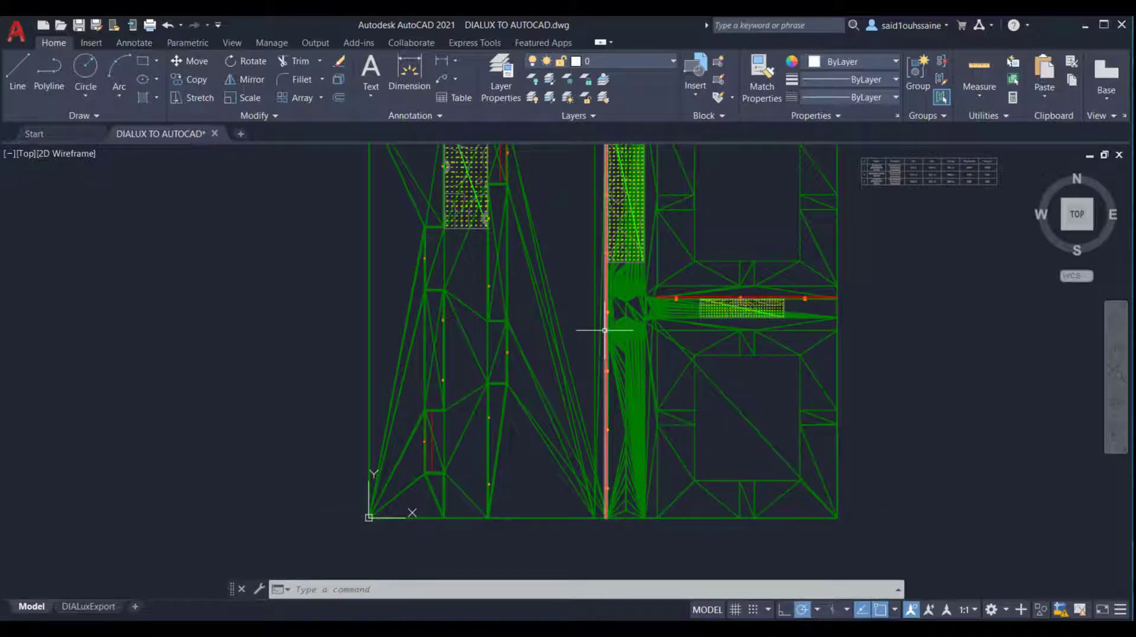
scroll(604, 329, down, 2)
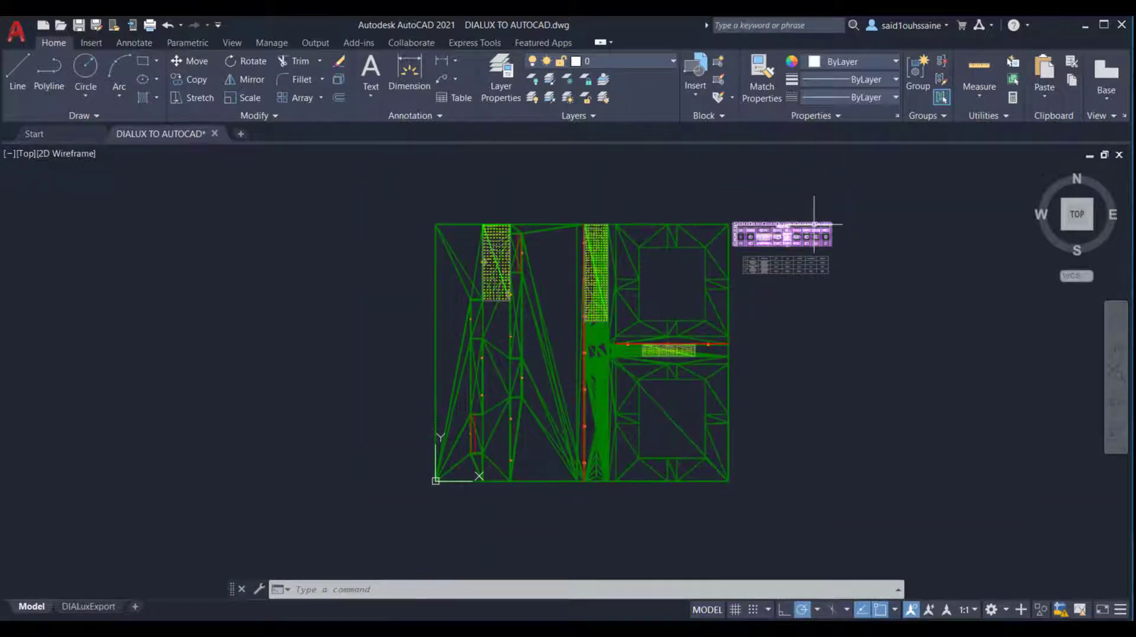
scroll(816, 254, up, 2)
scroll(651, 252, down, 2)
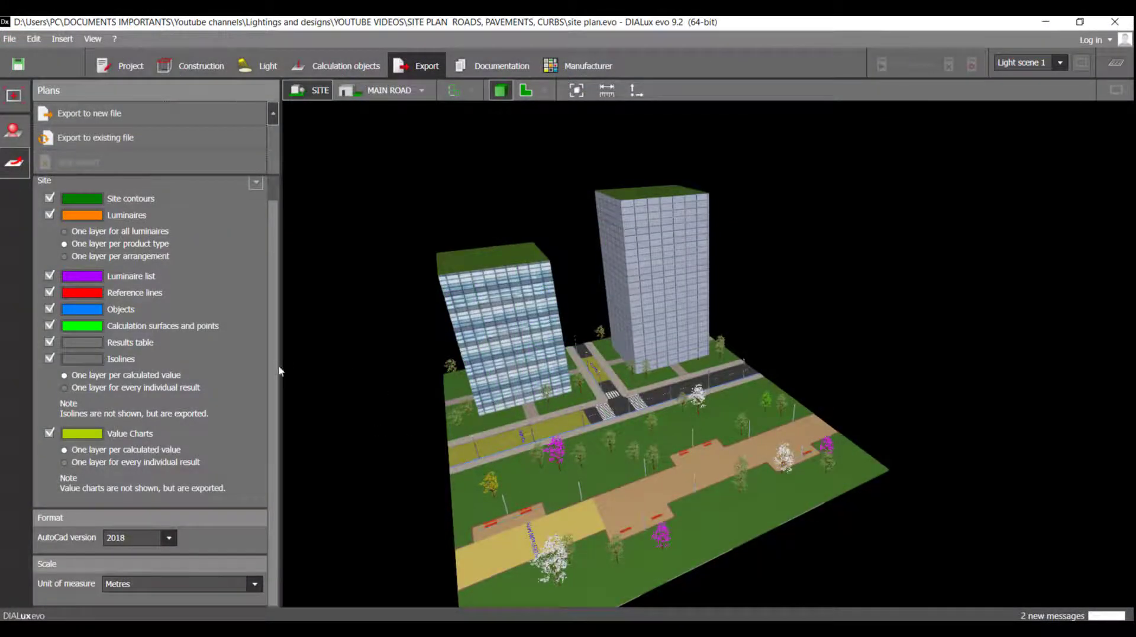
Step: In DIALux evo, exclude reference lines, objects, calculation surfaces and points, results table, isolines and value charts from the site export layers
scroll(273, 373, up, 1)
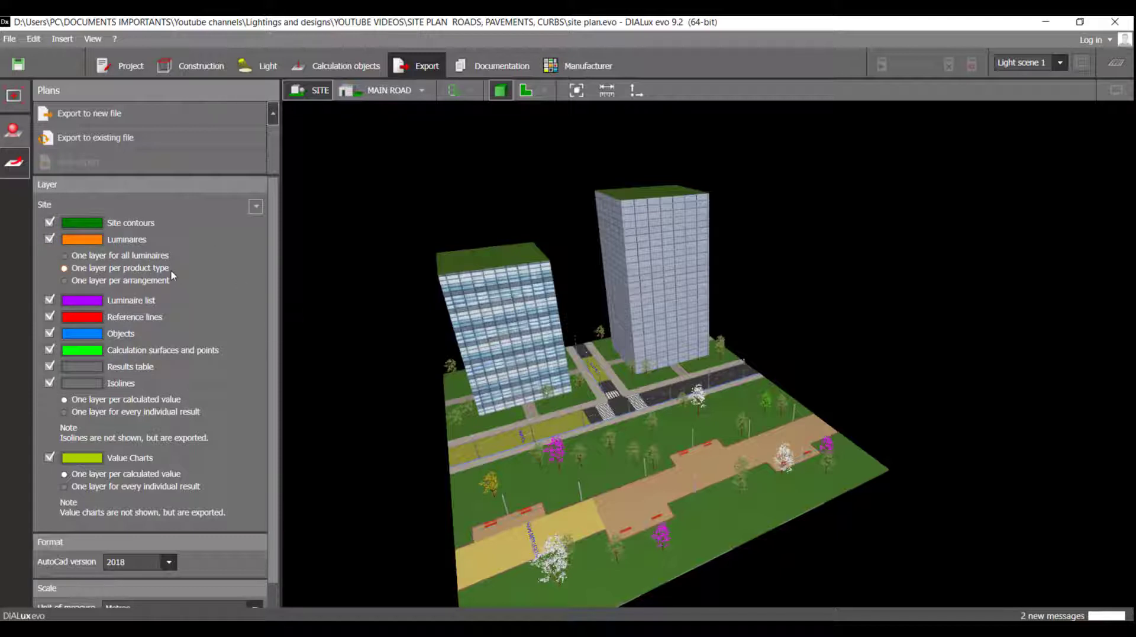
click(50, 302)
click(50, 316)
click(50, 333)
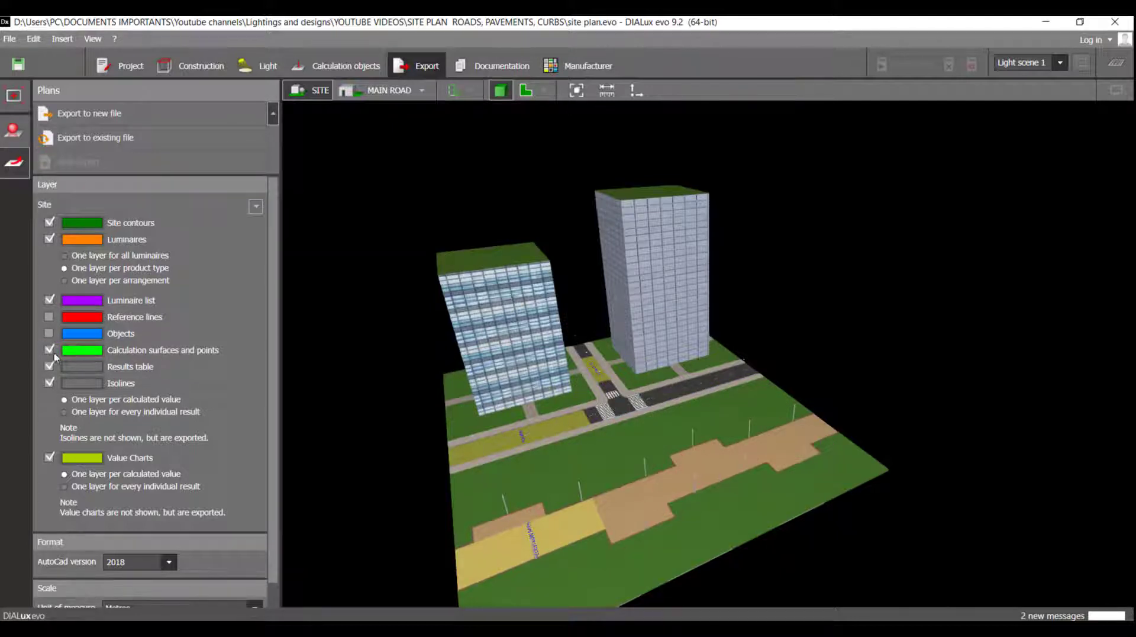
click(50, 350)
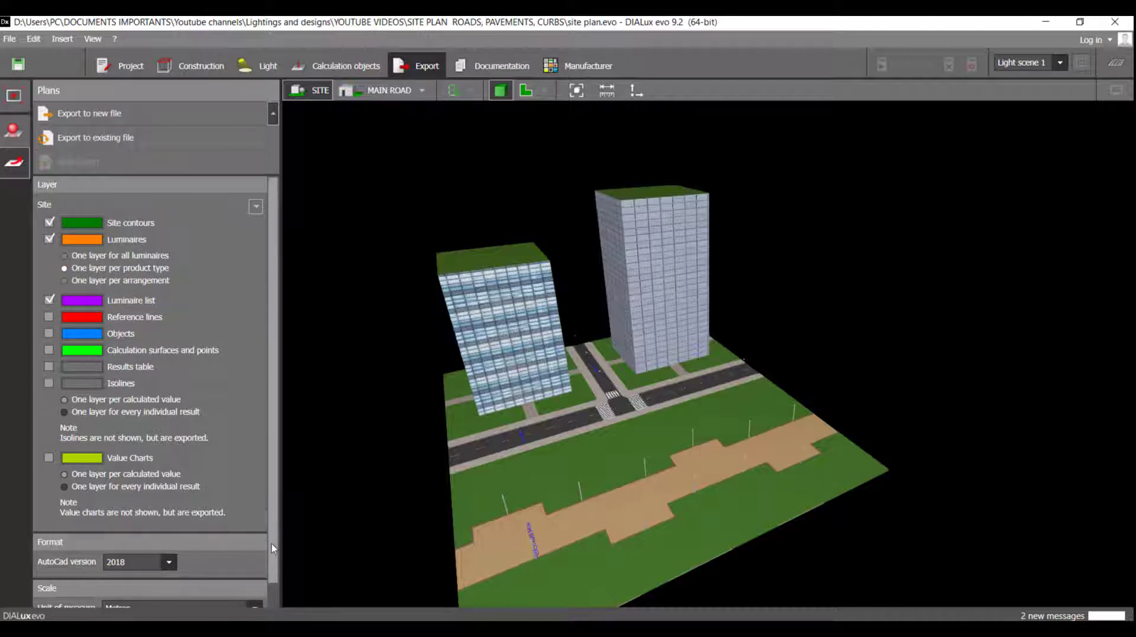
Step: Close the drawing in AutoCAD without saving, and export the reduced site plan from DIALux evo to the existing DIALUX TO AUTOCAD.dwg
scroll(271, 543, down, 1)
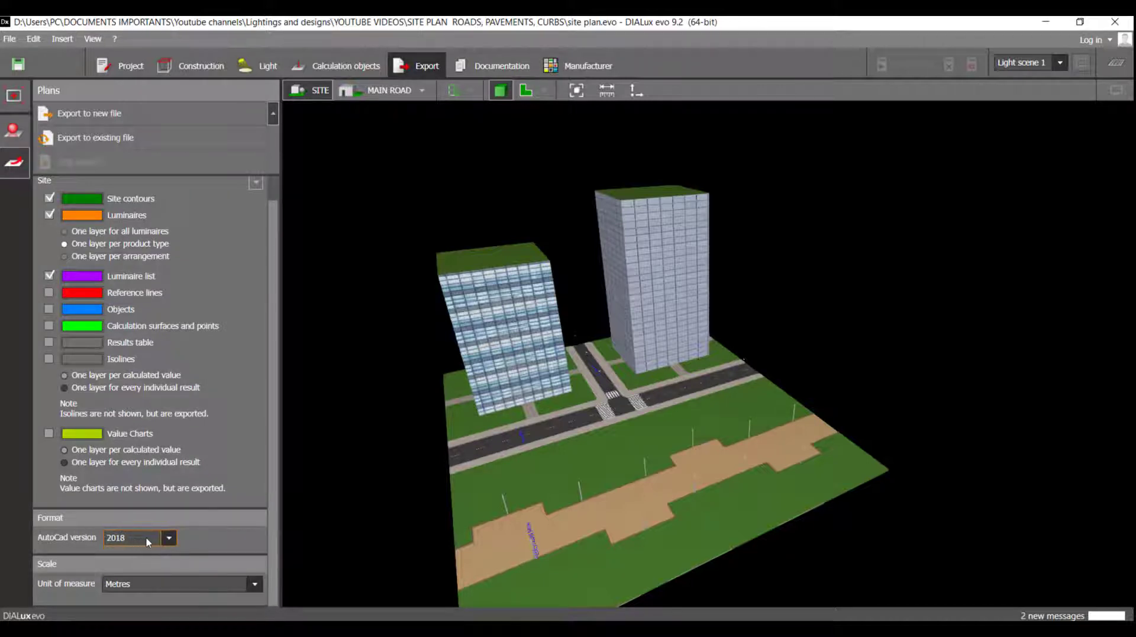
click(157, 142)
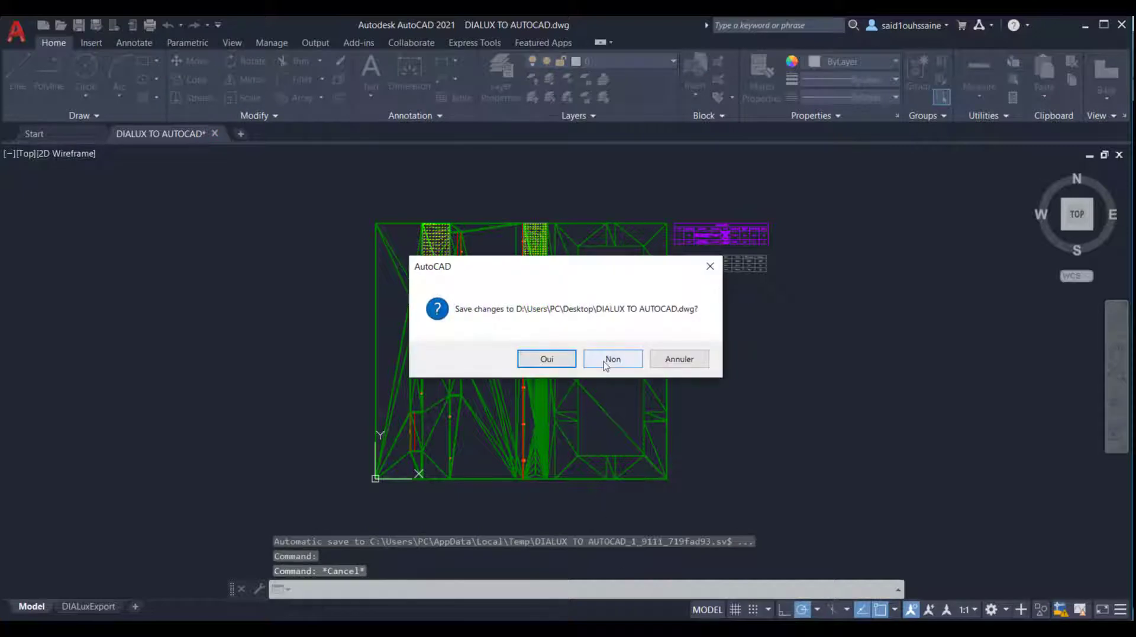
click(611, 358)
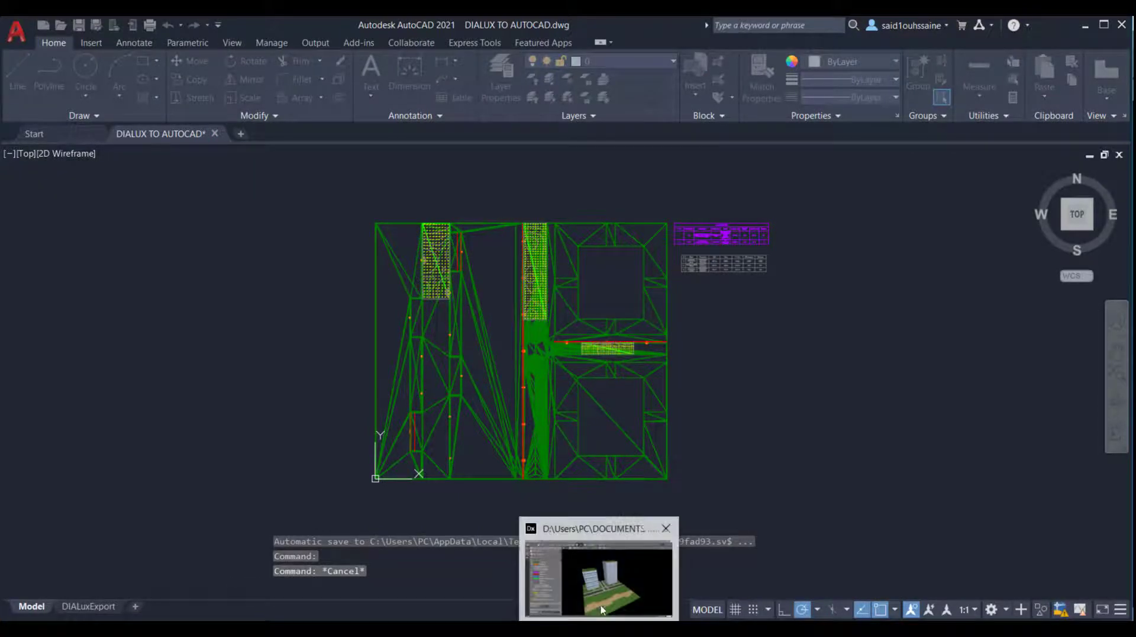
click(598, 582)
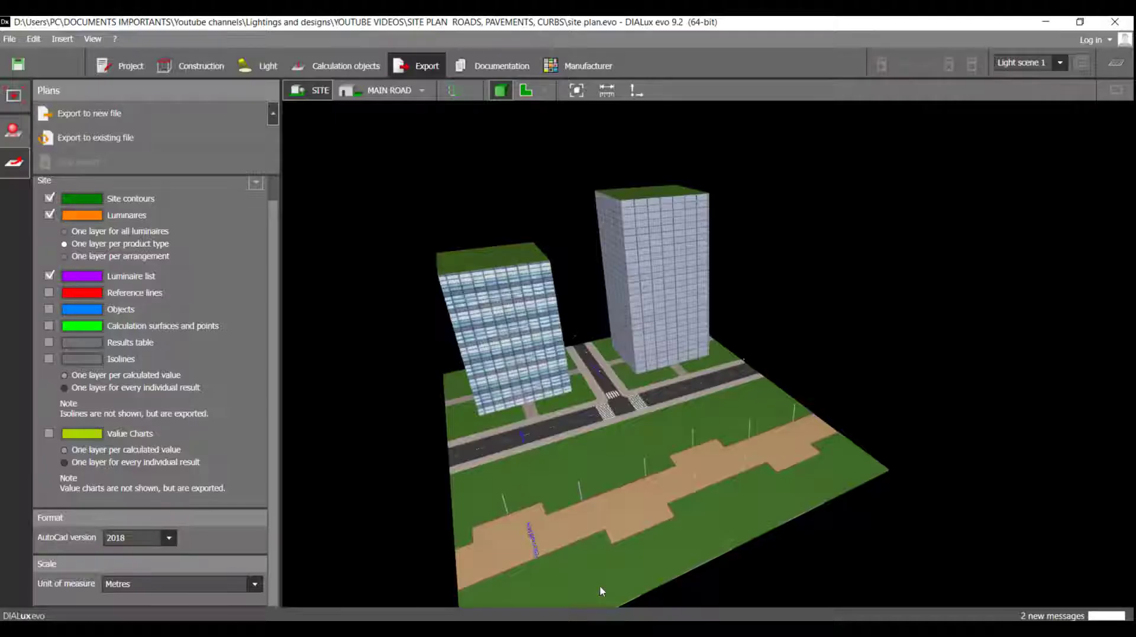
click(156, 138)
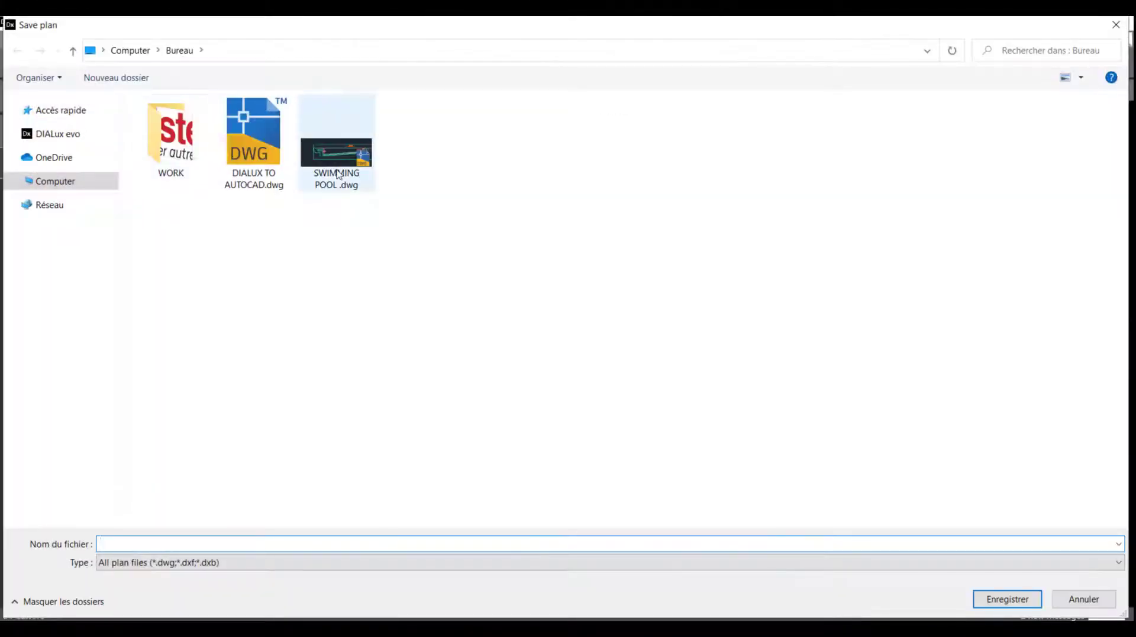
double_click(253, 137)
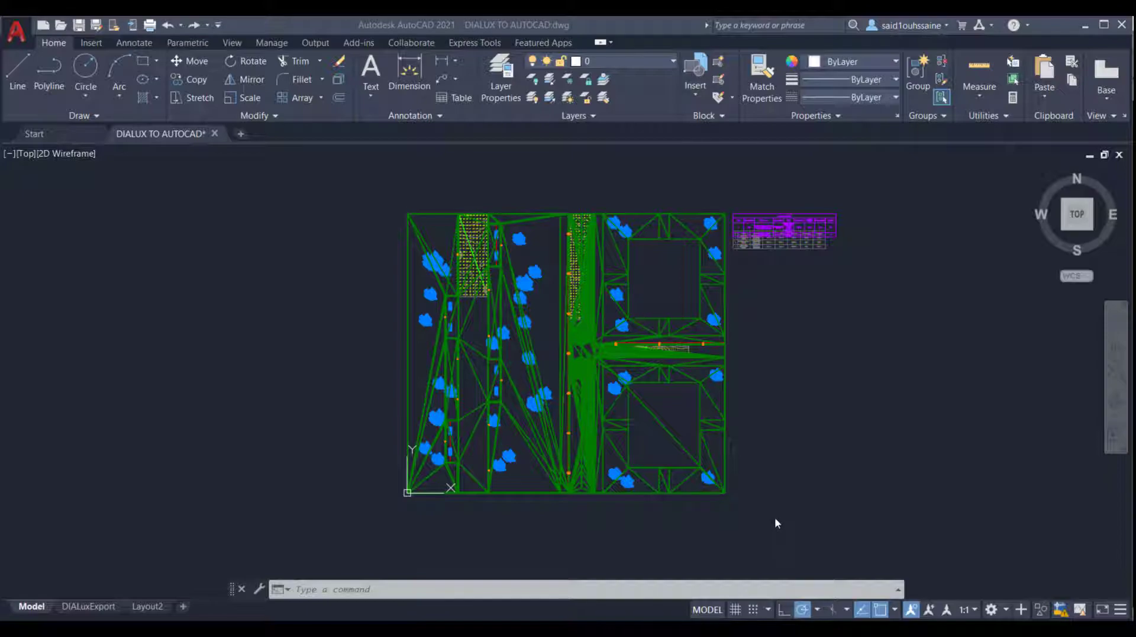
Step: In the reopened AutoCAD drawing, erase one copy each of the western strip contour, the luminaire list and the middle tree on the northeast plot's east side
click(562, 627)
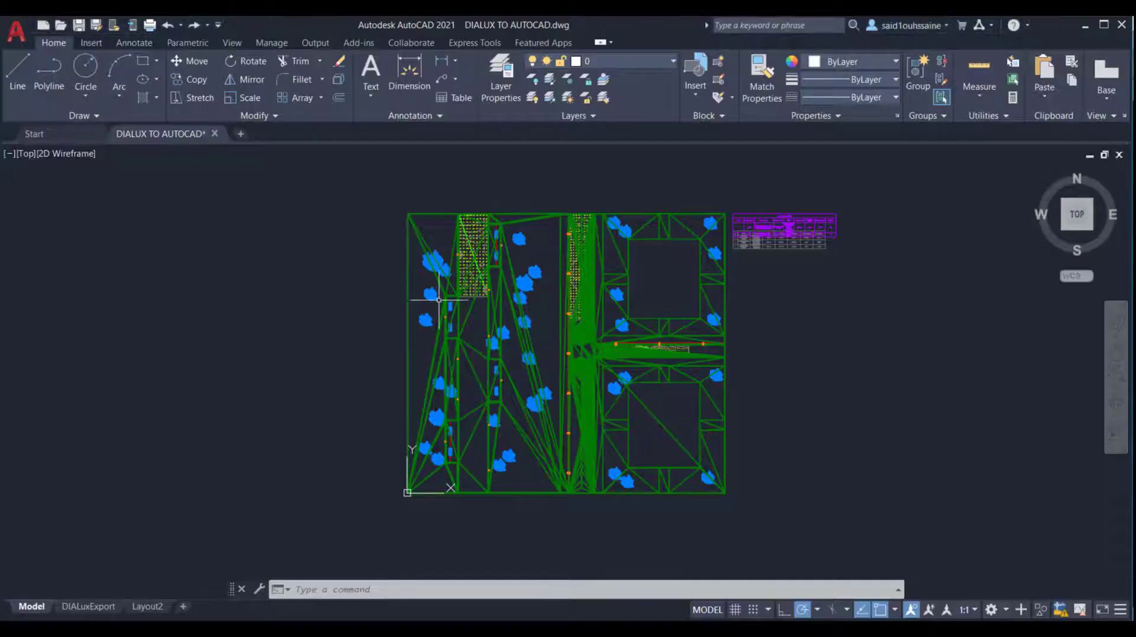
drag(462, 500, 387, 230)
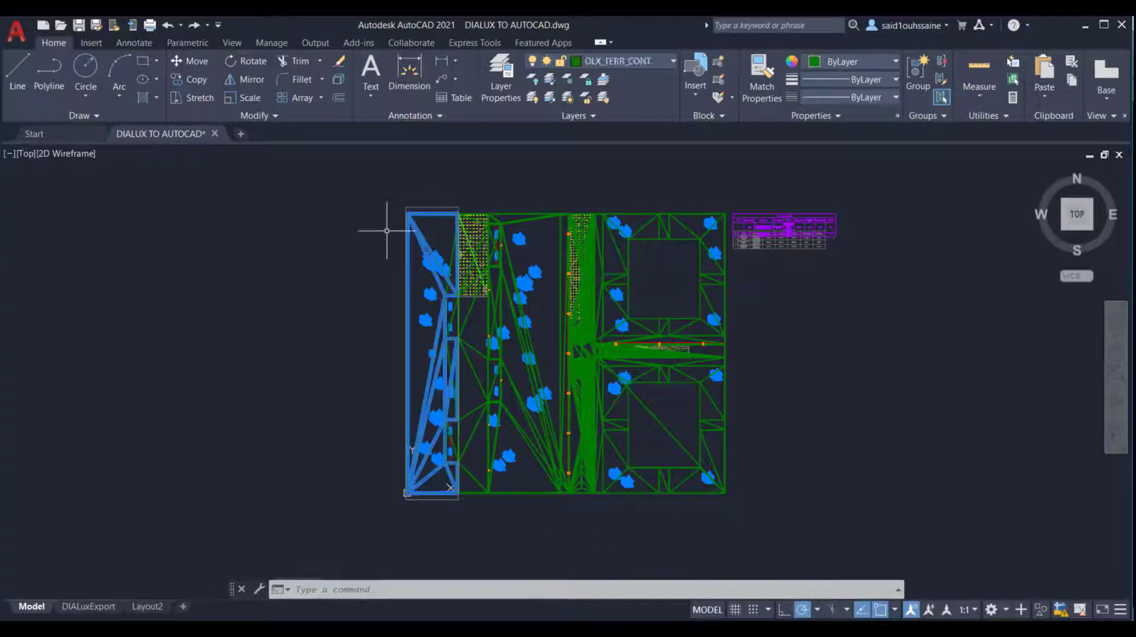
key(Delete)
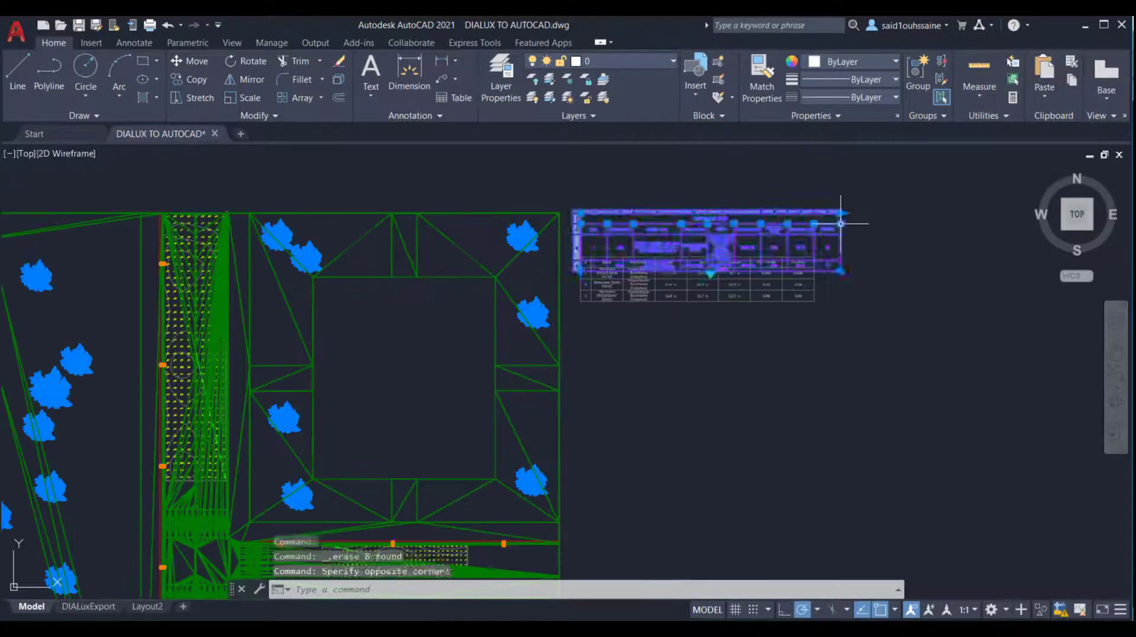
key(Delete)
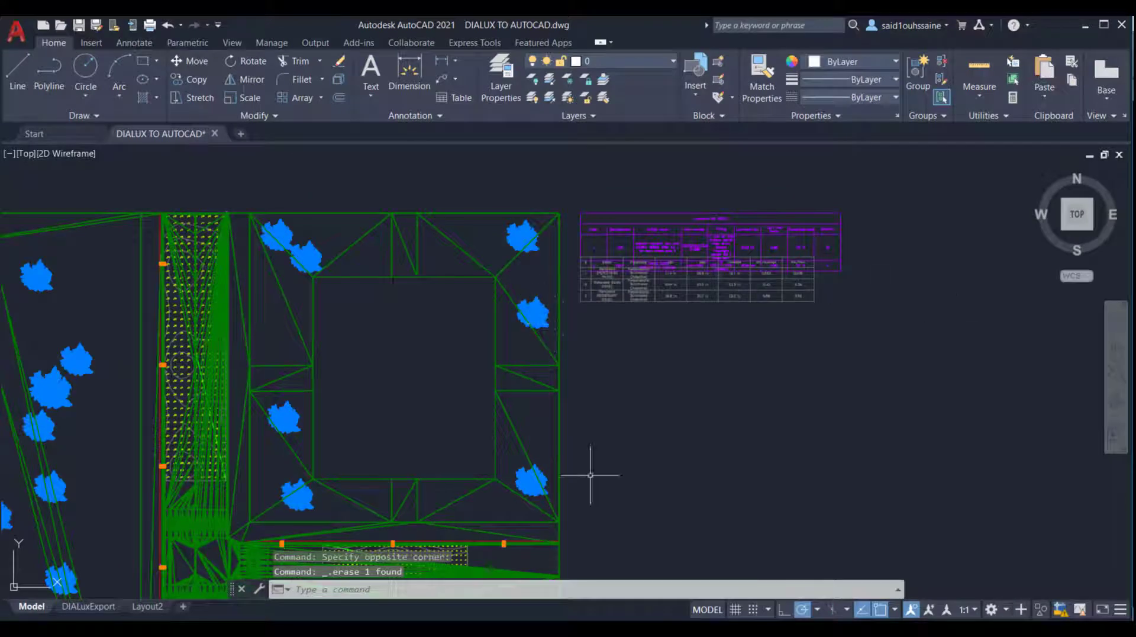
click(542, 308)
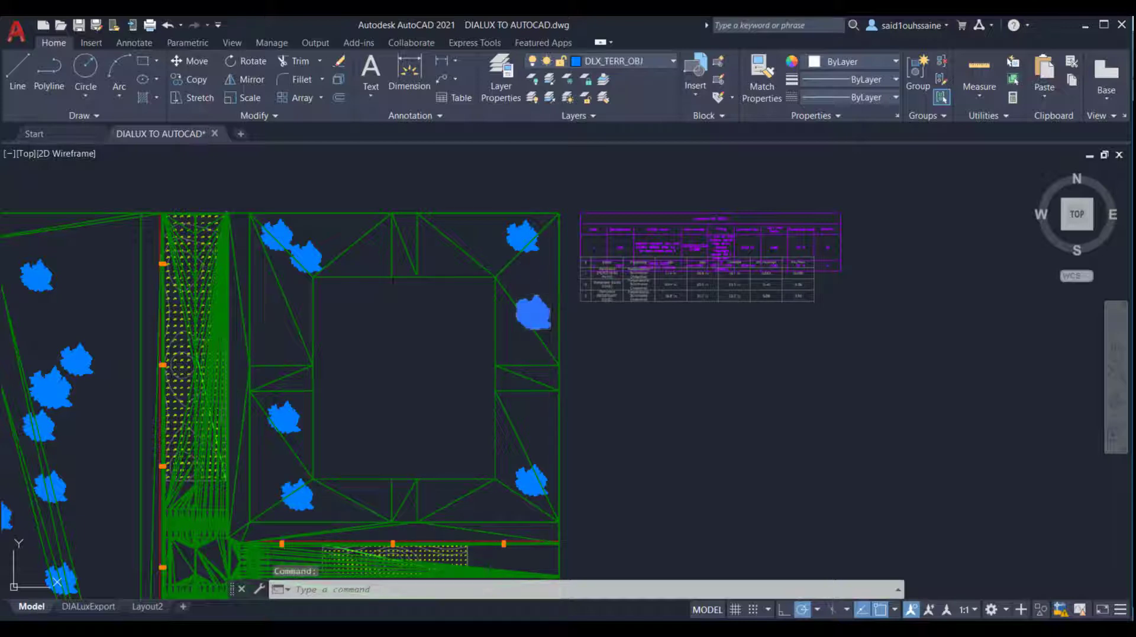
key(Delete)
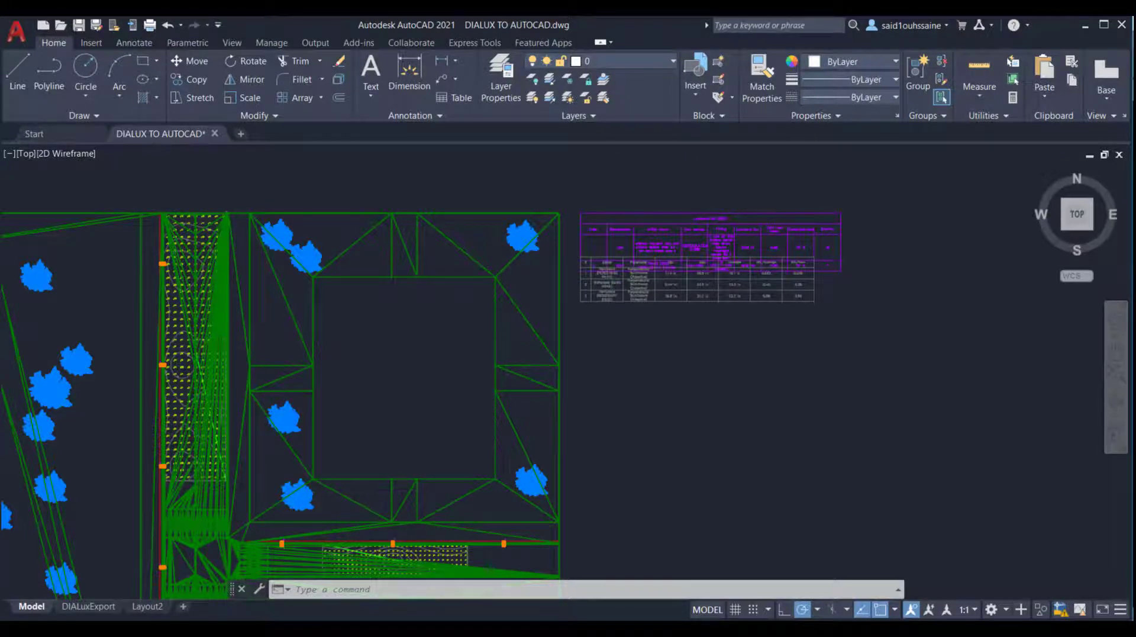
Step: Run Overkill on the northeast building plot's contour, ignoring color, layer, linetype and transparency
scroll(726, 374, down, 2)
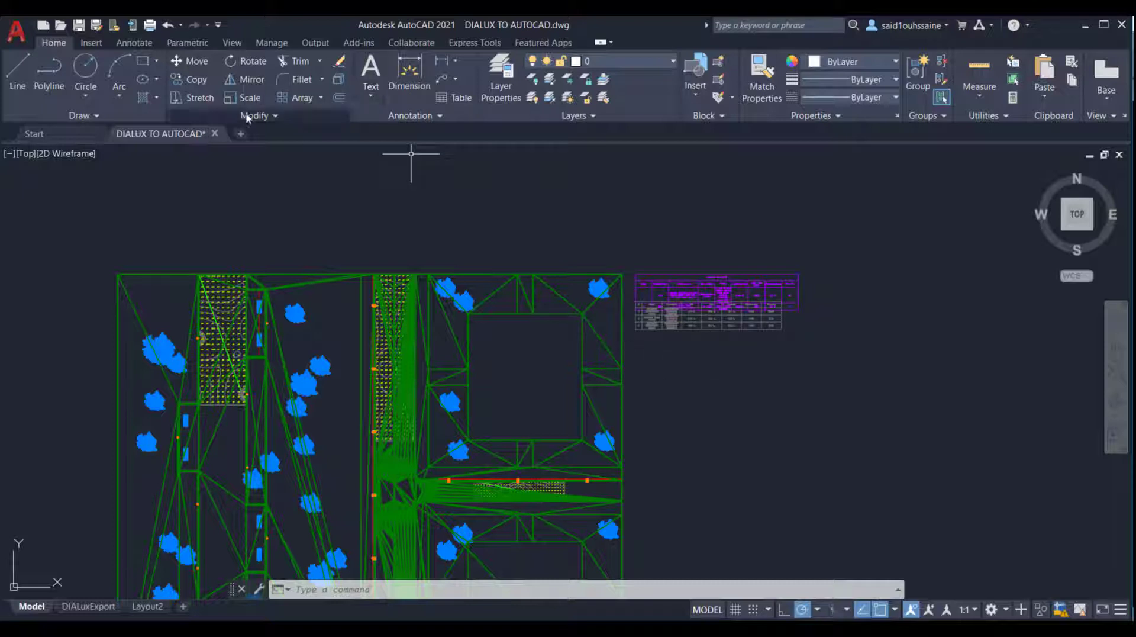
click(264, 118)
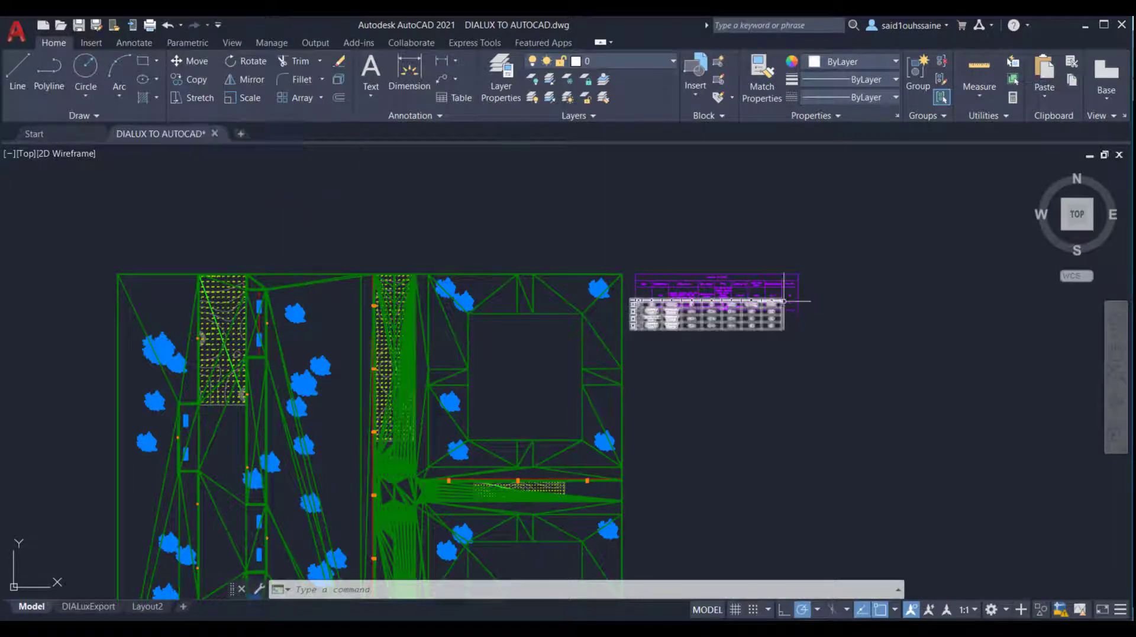
middle_drag(783, 301, 746, 296)
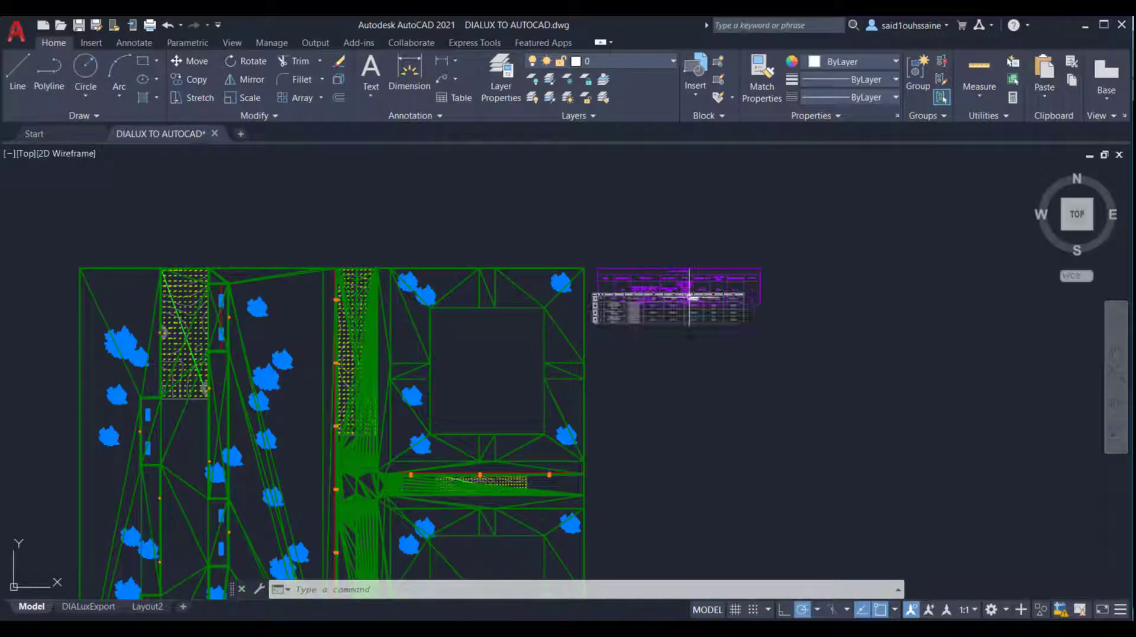
click(512, 323)
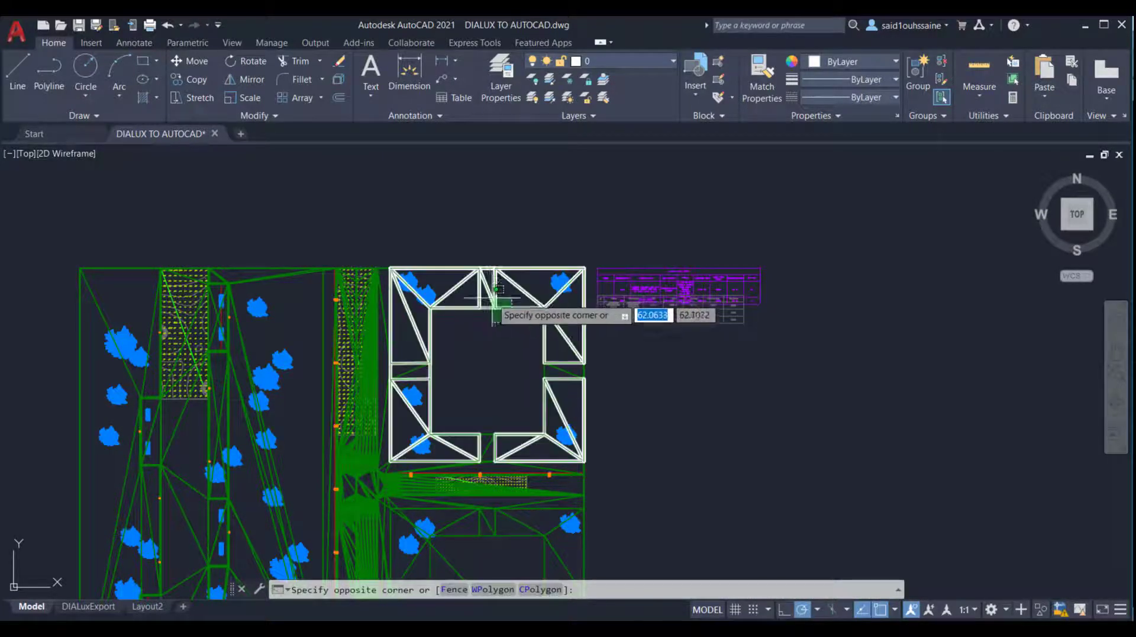
click(488, 297)
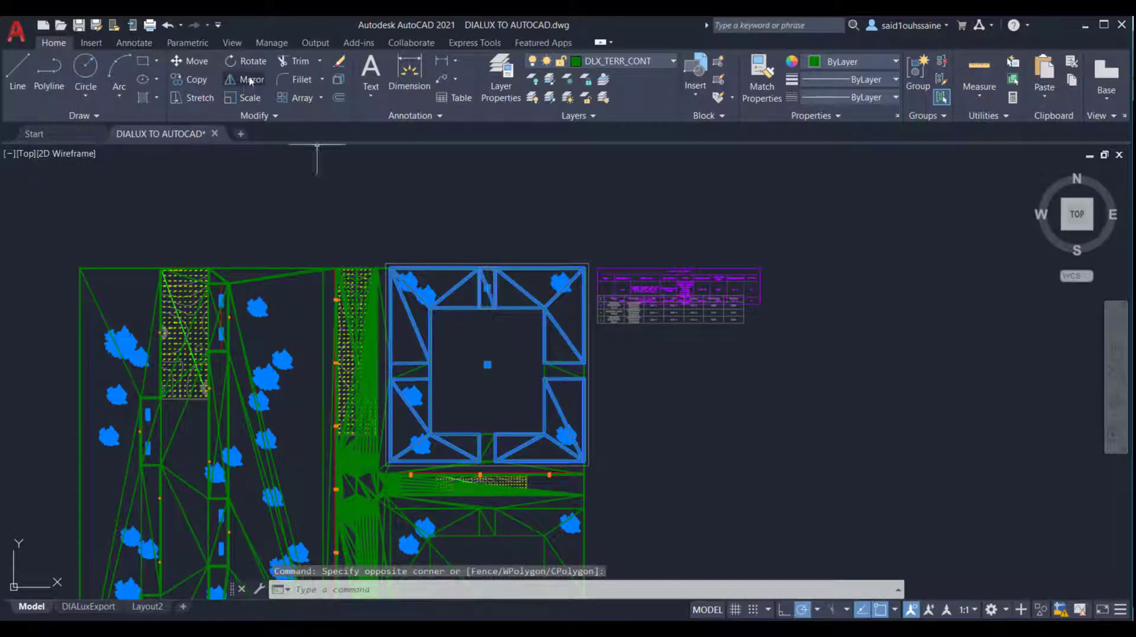
click(276, 116)
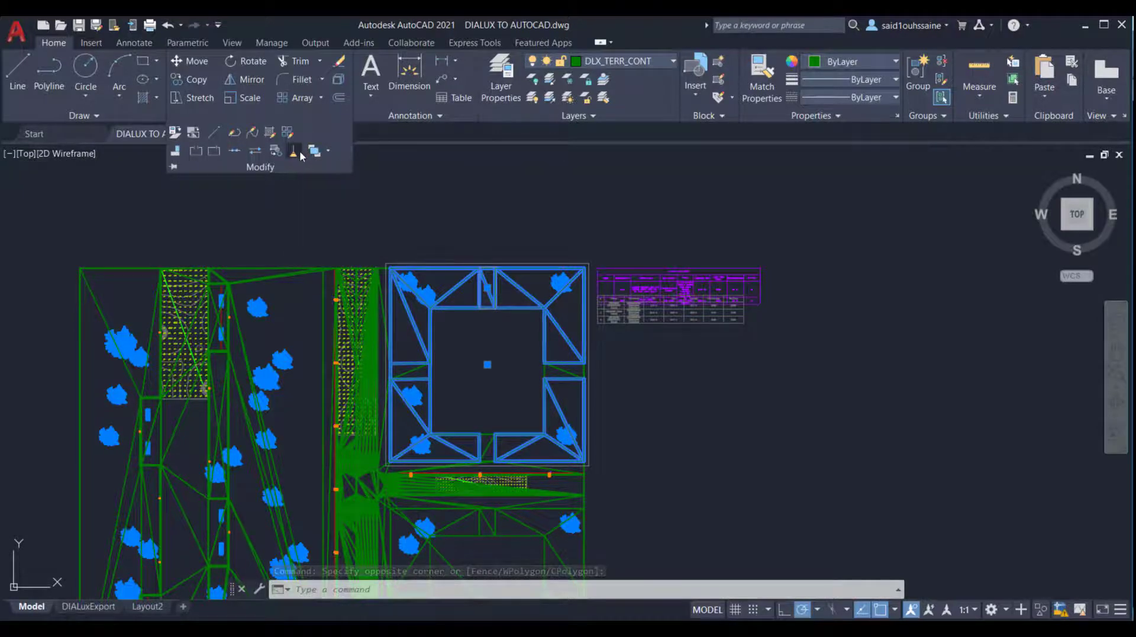
key(Return)
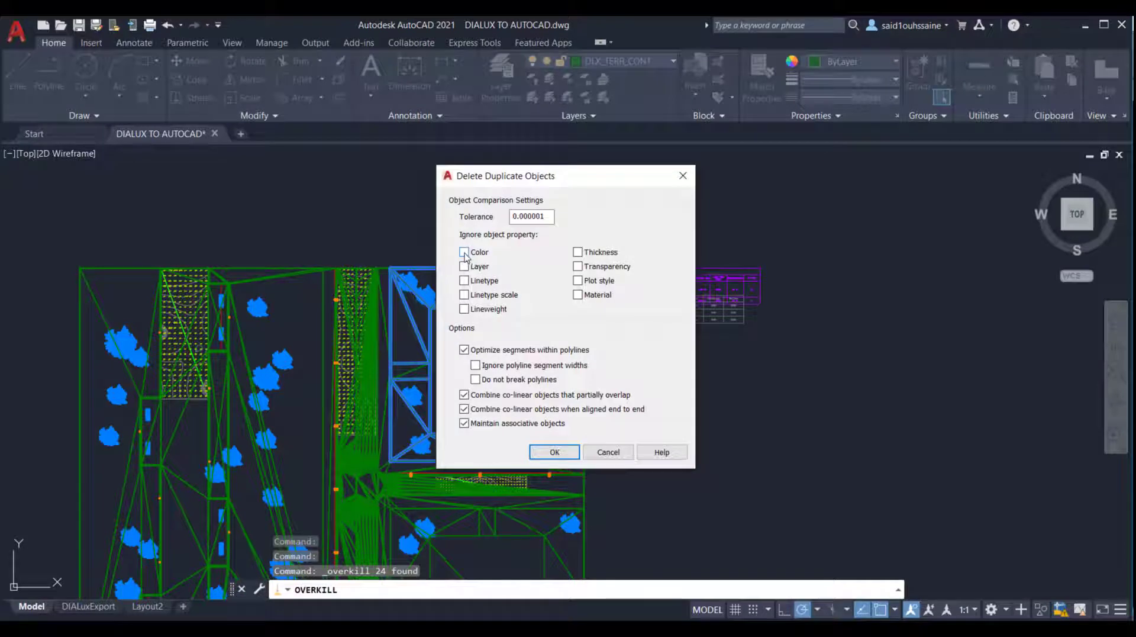
click(464, 253)
click(463, 266)
click(464, 280)
click(577, 268)
click(555, 451)
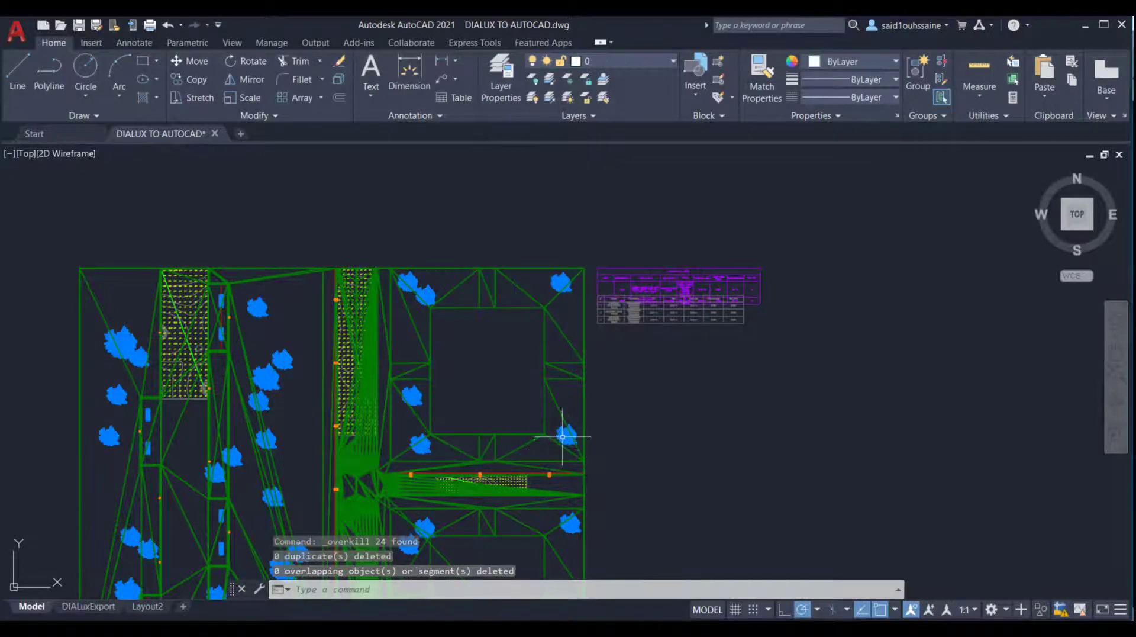
Step: Erase the contour surrounding the northeast building plot, keeping the small rectangles between its corner pieces
click(585, 381)
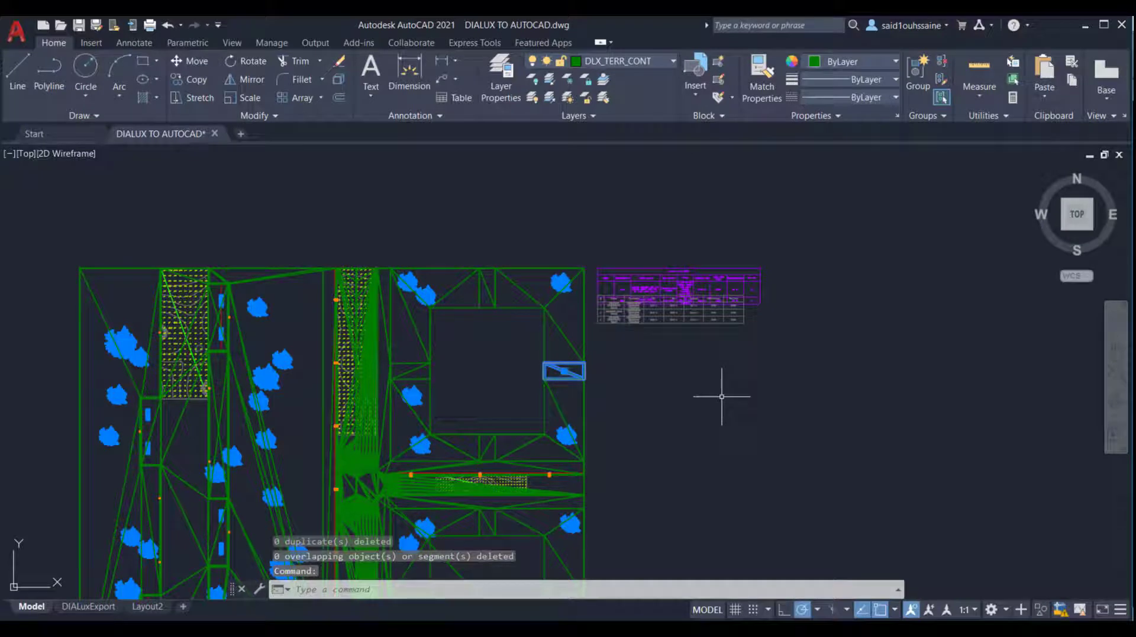
key(Escape)
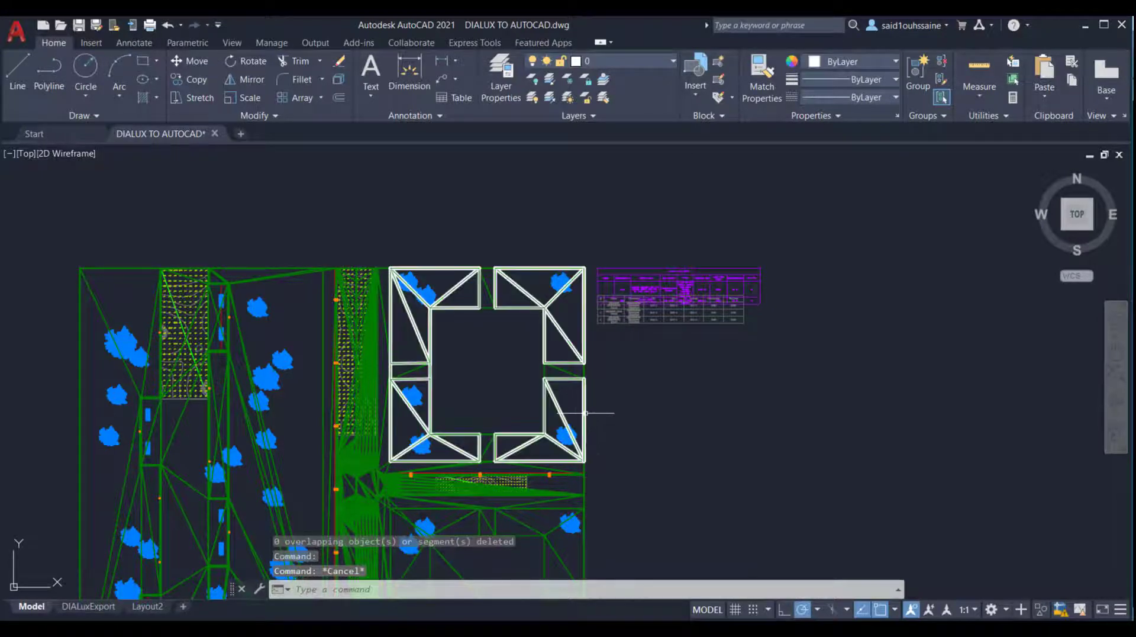
click(586, 412)
key(Delete)
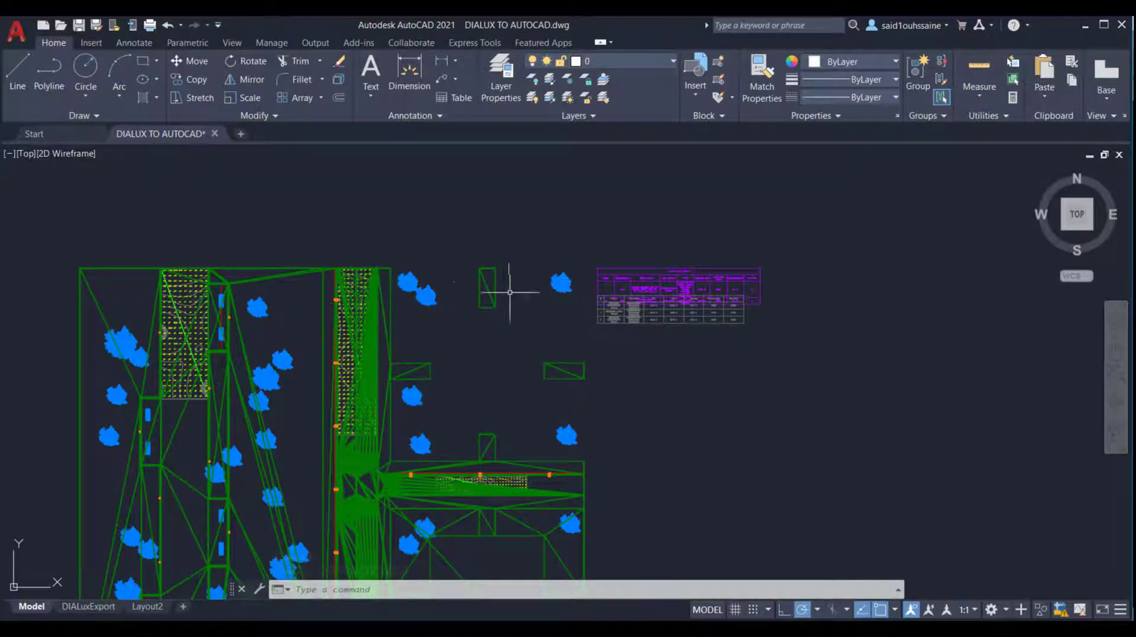
middle_drag(586, 333, 609, 304)
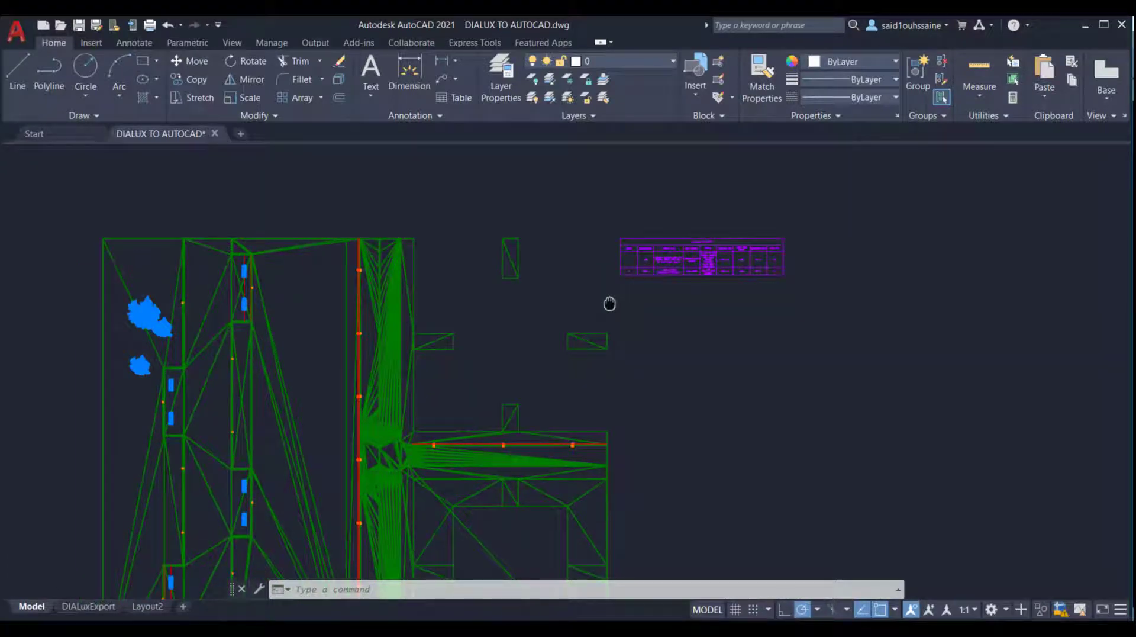
middle_drag(609, 304, 558, 393)
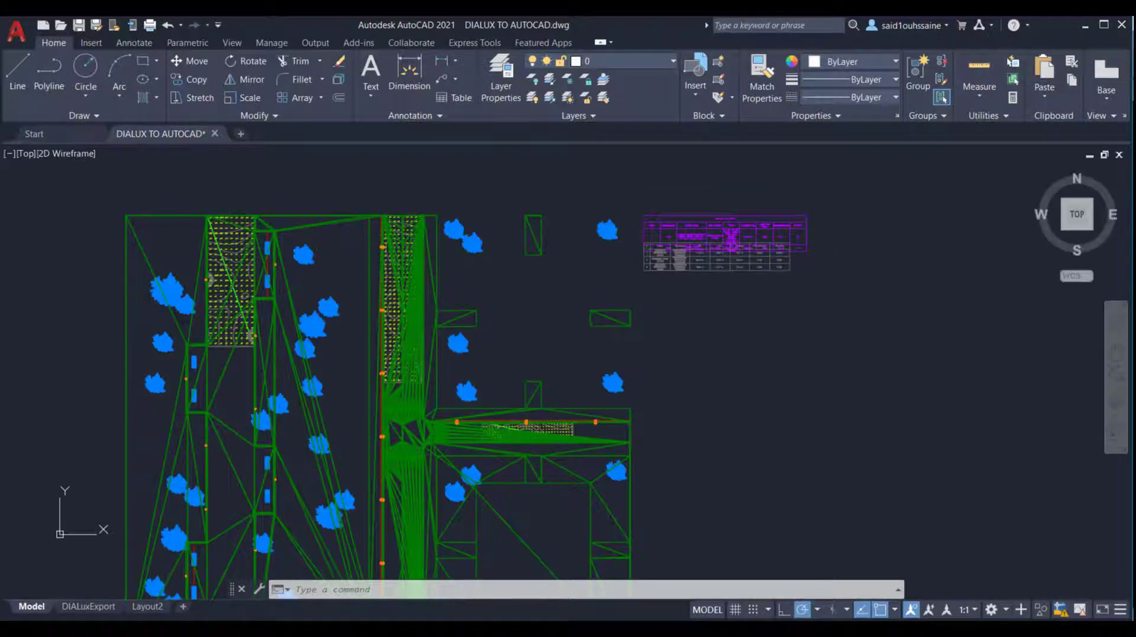
scroll(605, 346, down, 2)
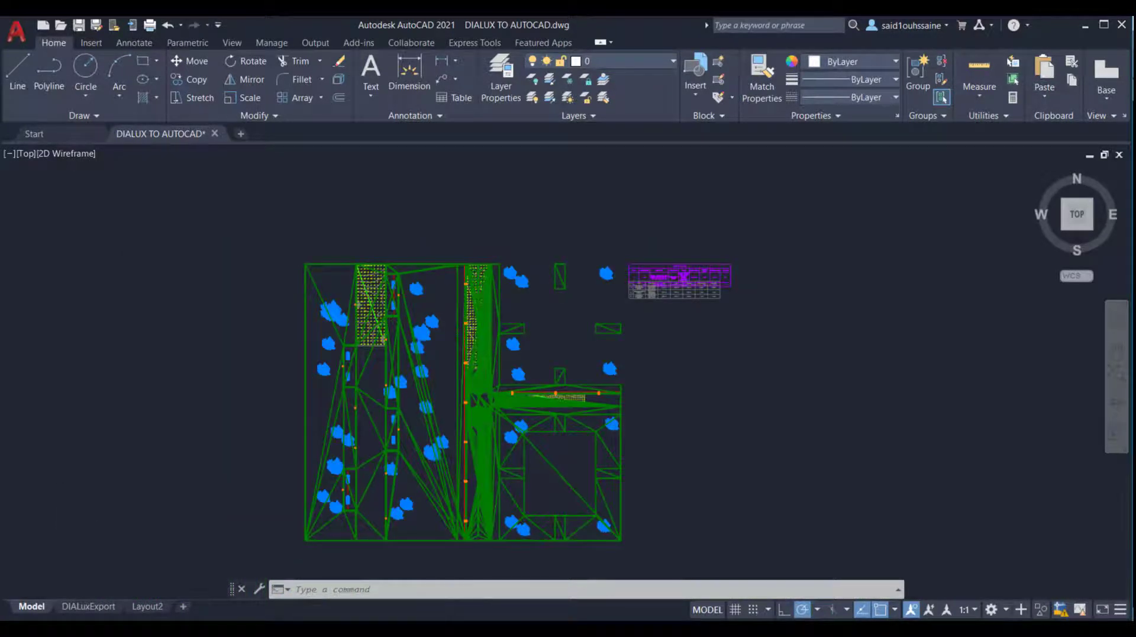
scroll(606, 354, down, 2)
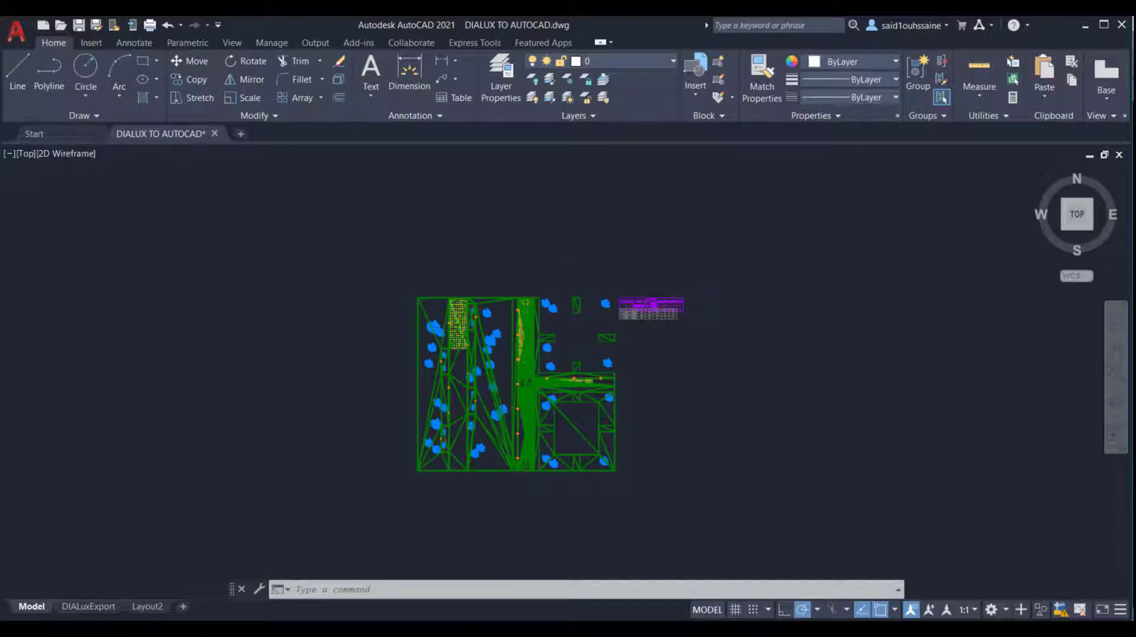
scroll(605, 355, down, 2)
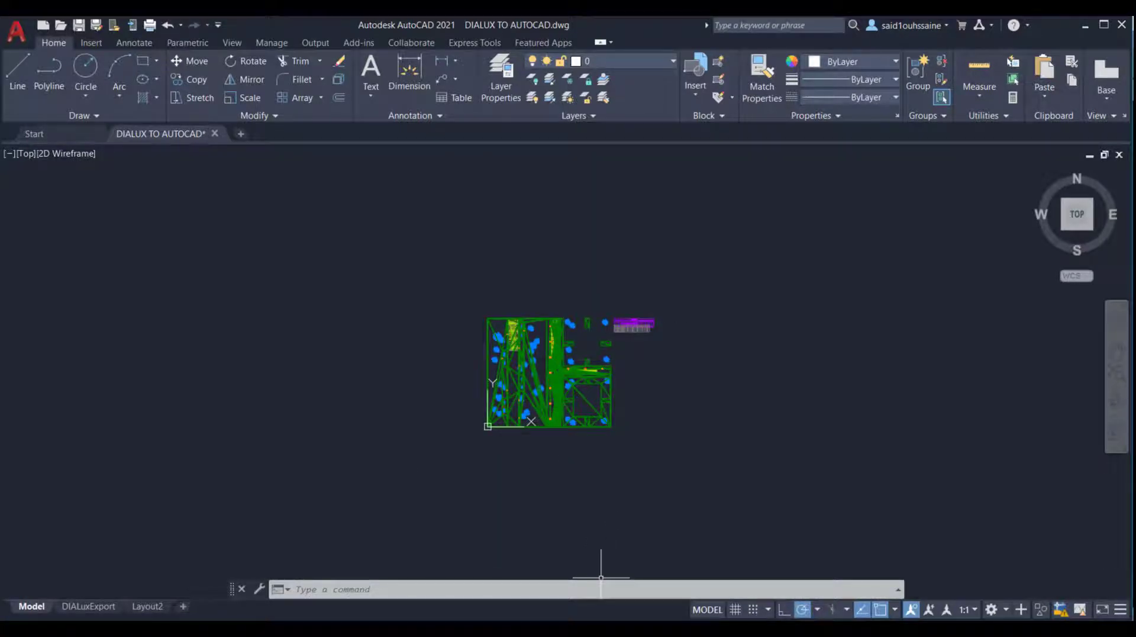
Step: Switch to DIALux evo and export the site plan to a new file named DIALUX TO AUTOCAD 2 .dwg
mouse_move(602, 627)
click(611, 591)
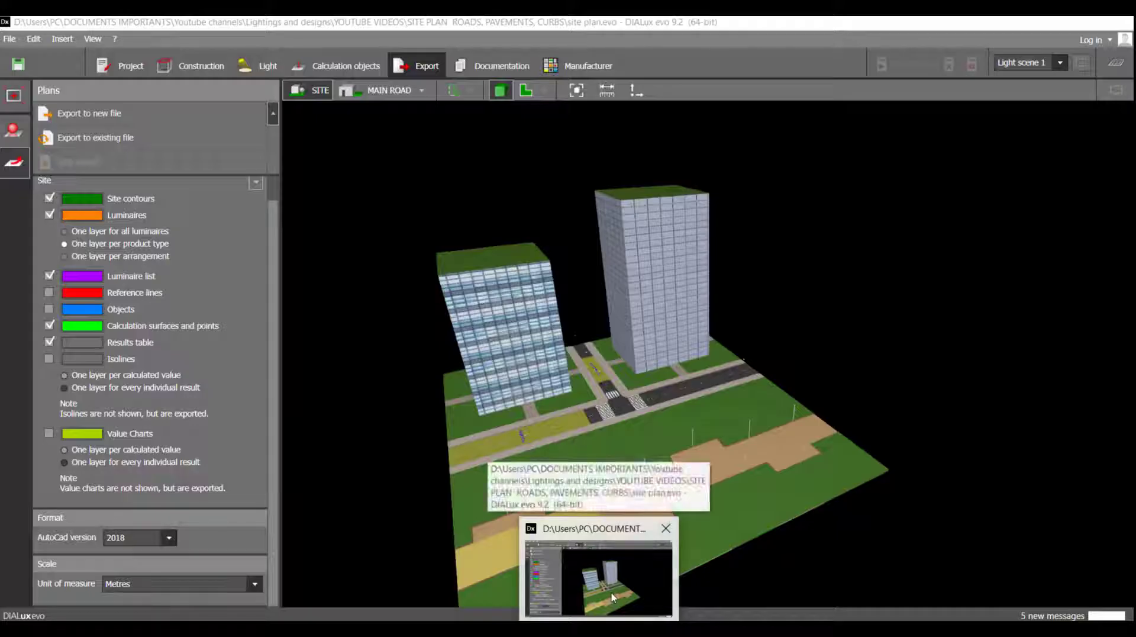
click(170, 114)
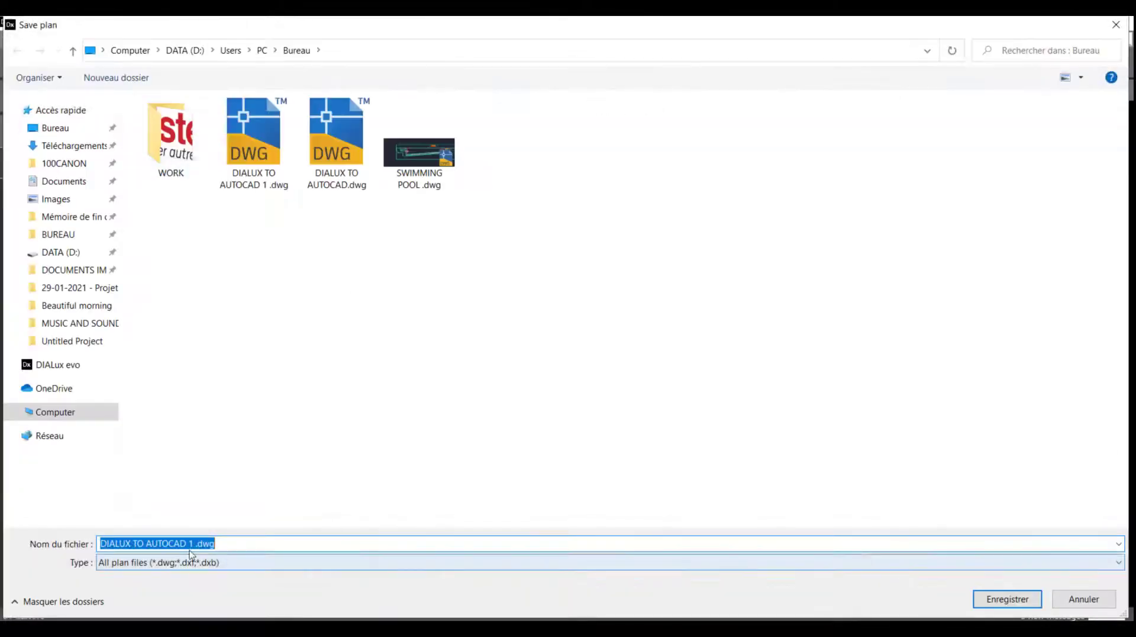
click(191, 549)
key(BackSpace)
key(BackSpace)
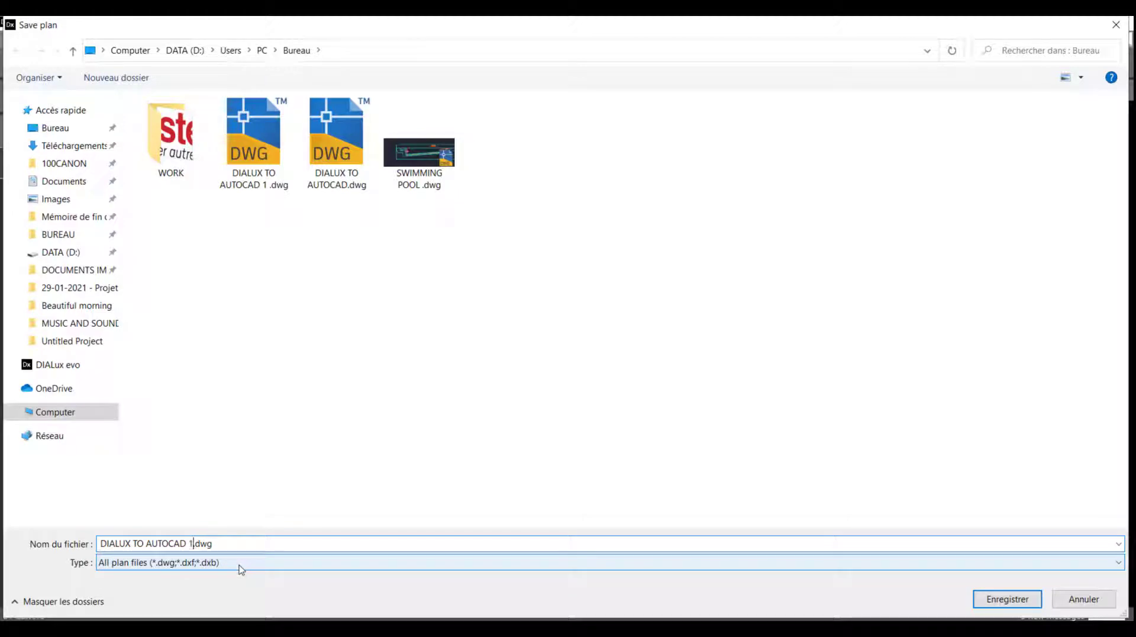
text(2)
key(Return)
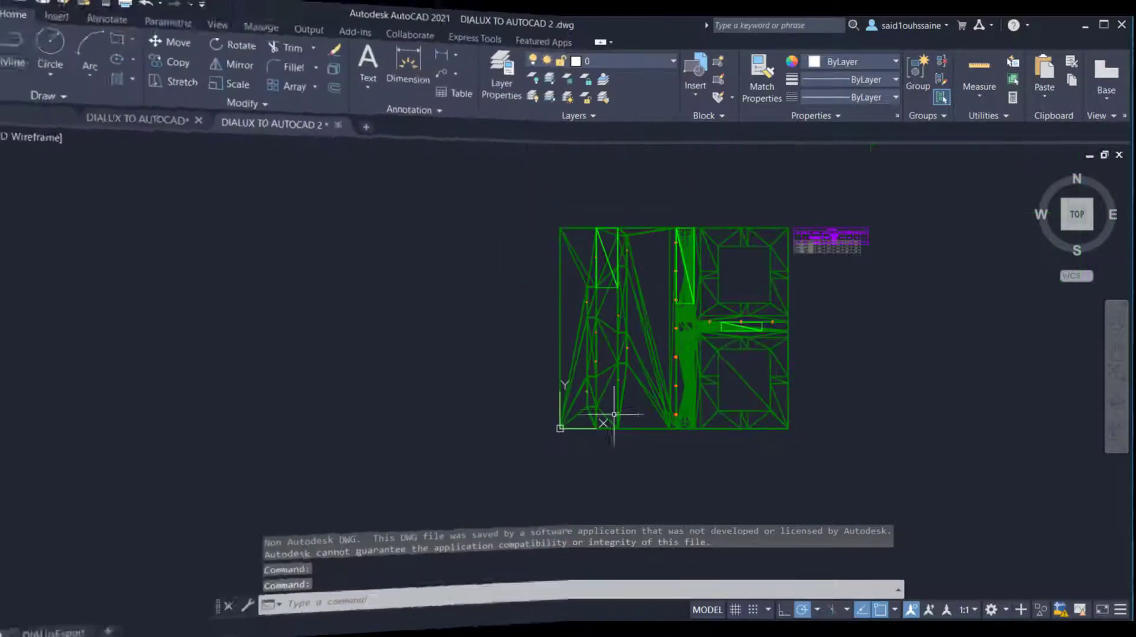
Step: In the new AutoCAD drawing, examine the site contours, luminaires and calculation surfaces
scroll(622, 355, up, 5)
scroll(657, 337, down, 2)
scroll(562, 342, down, 2)
mouse_move(659, 337)
middle_down()
mouse_move(563, 342)
mouse_move(618, 314)
middle_up()
scroll(621, 299, up, 6)
middle_drag(755, 290, 748, 294)
scroll(747, 295, down, 4)
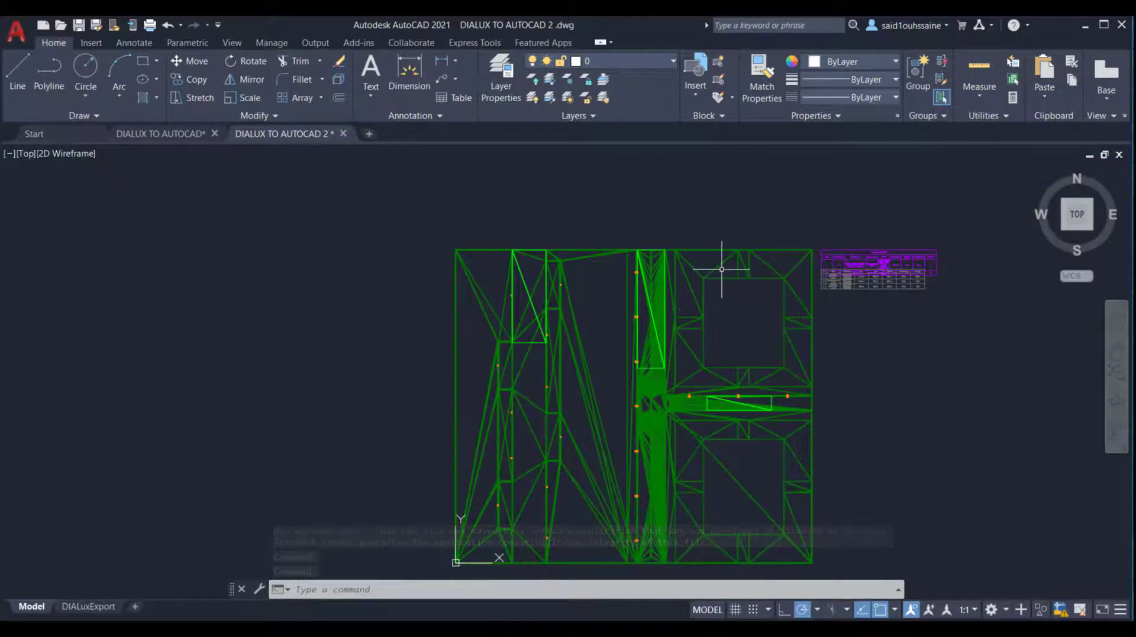
scroll(722, 253, up, 7)
scroll(590, 284, up, 3)
scroll(675, 329, down, 5)
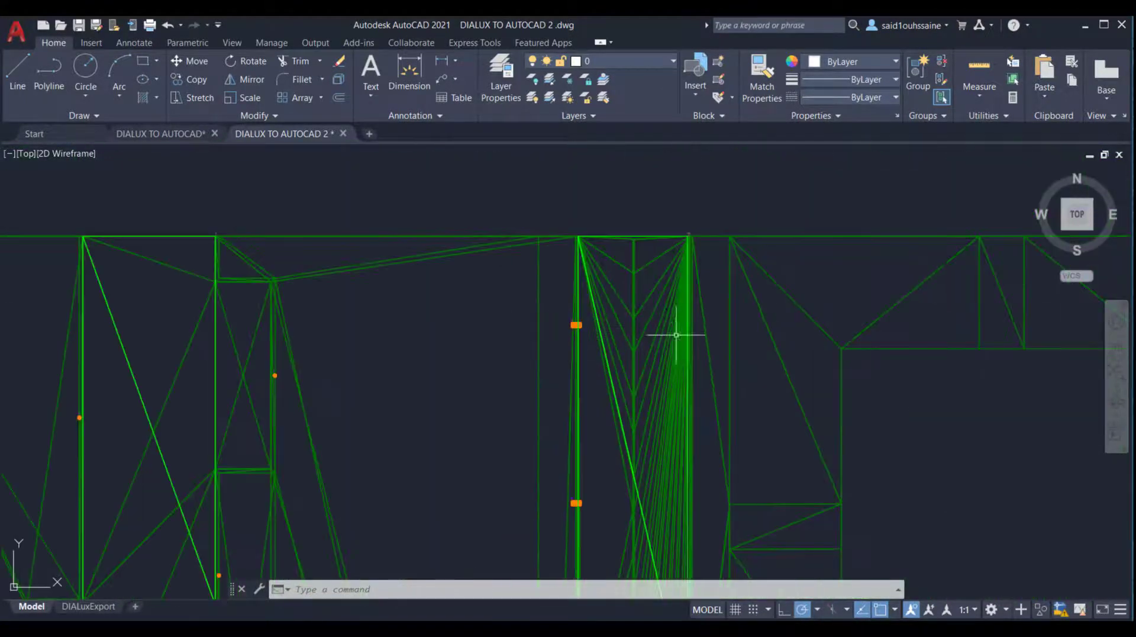
scroll(527, 264, up, 1)
scroll(623, 277, up, 5)
scroll(623, 276, down, 8)
middle_drag(545, 347, 676, 289)
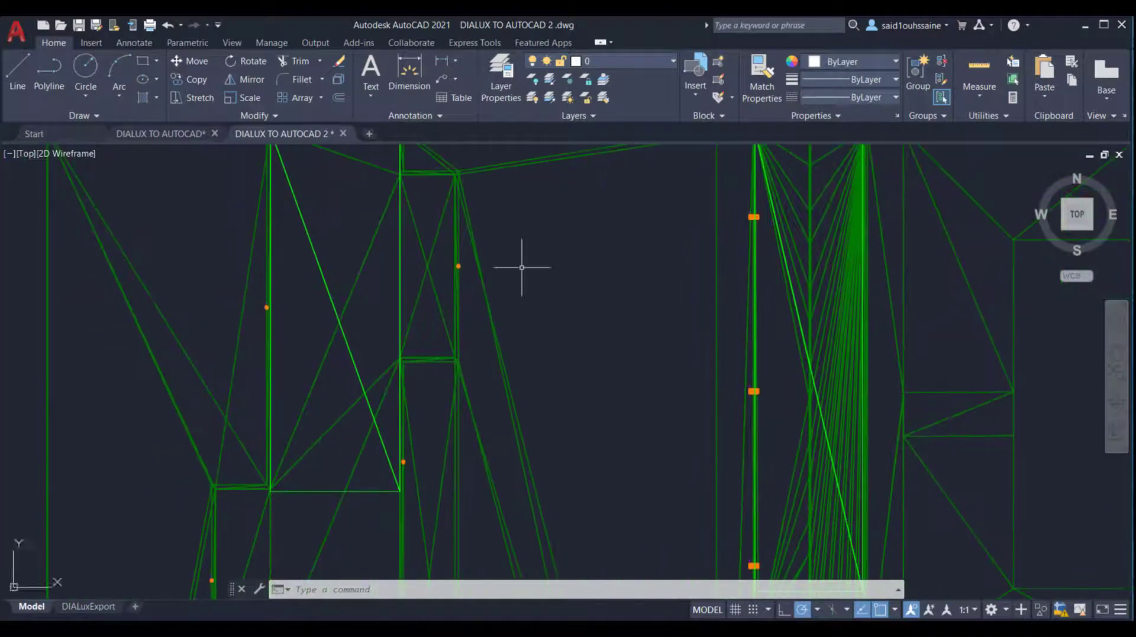
scroll(456, 265, up, 4)
scroll(464, 279, down, 7)
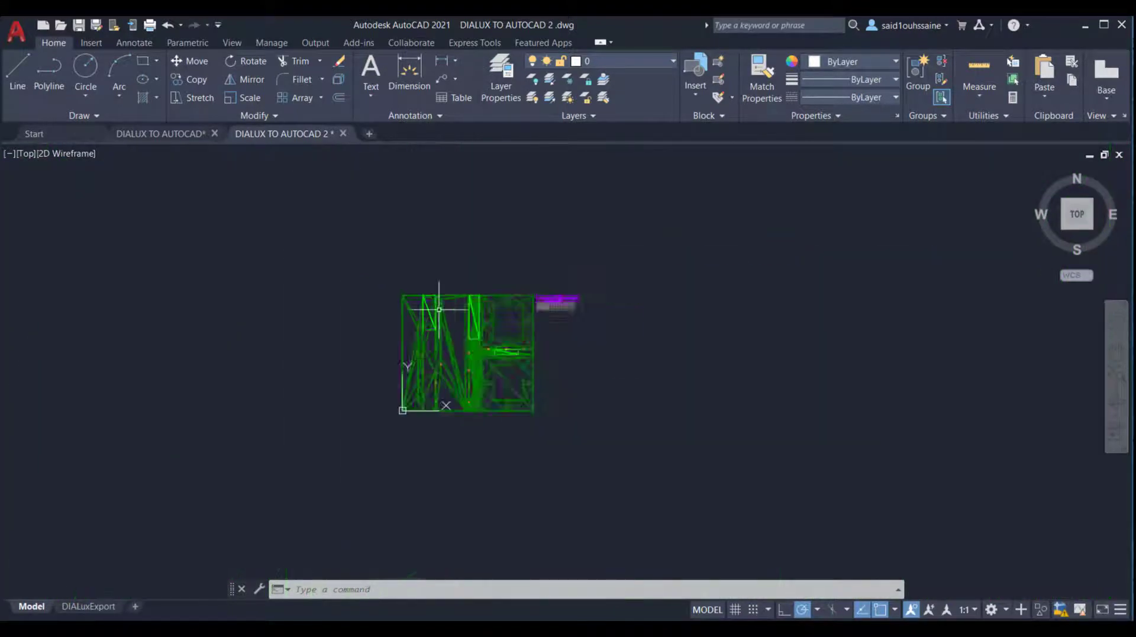
Step: Move the results table down so that it sits clear below the luminaire list
mouse_move(369, 283)
middle_down()
mouse_move(22, 267)
mouse_move(449, 261)
middle_up()
scroll(22, 268, up, 2)
scroll(444, 284, up, 6)
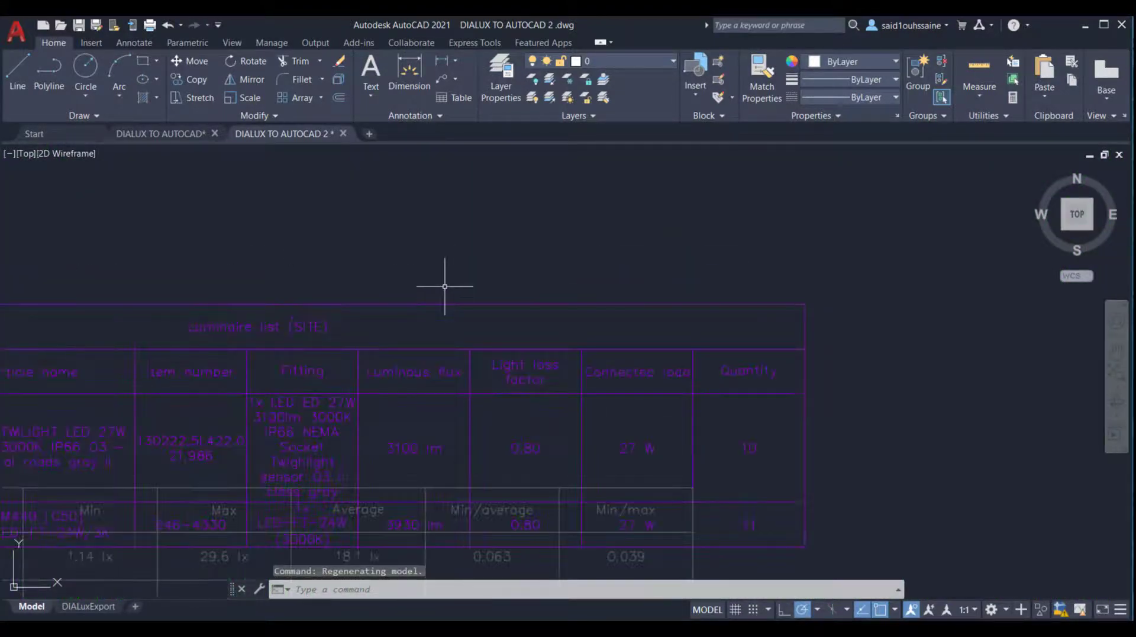
scroll(393, 314, down, 1)
middle_drag(393, 314, 553, 203)
click(719, 474)
click(603, 367)
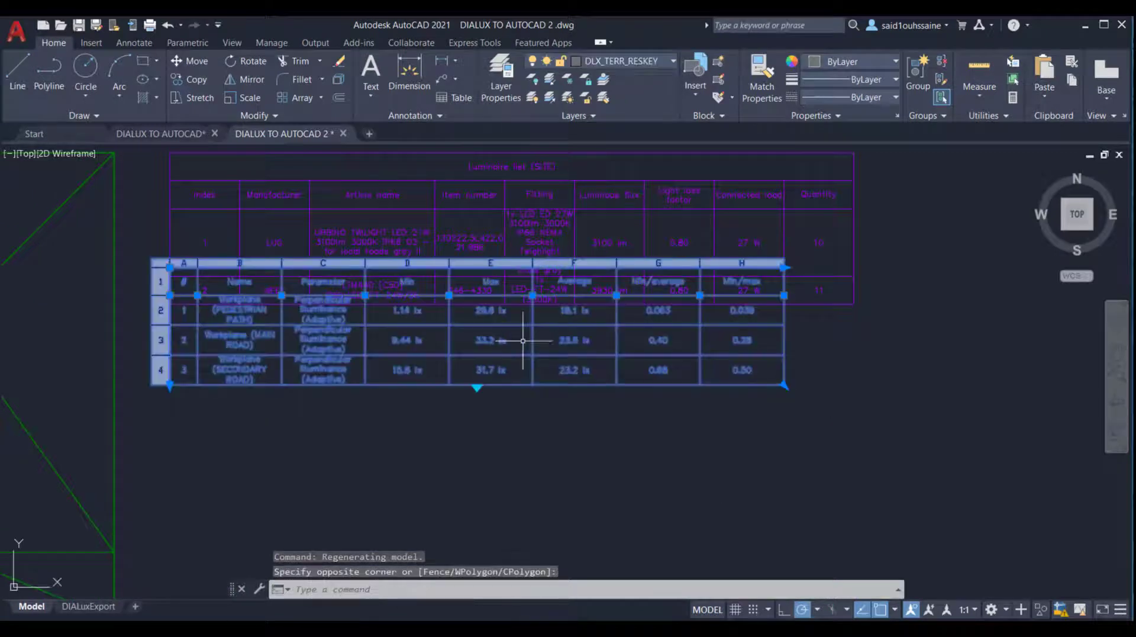
click(205, 67)
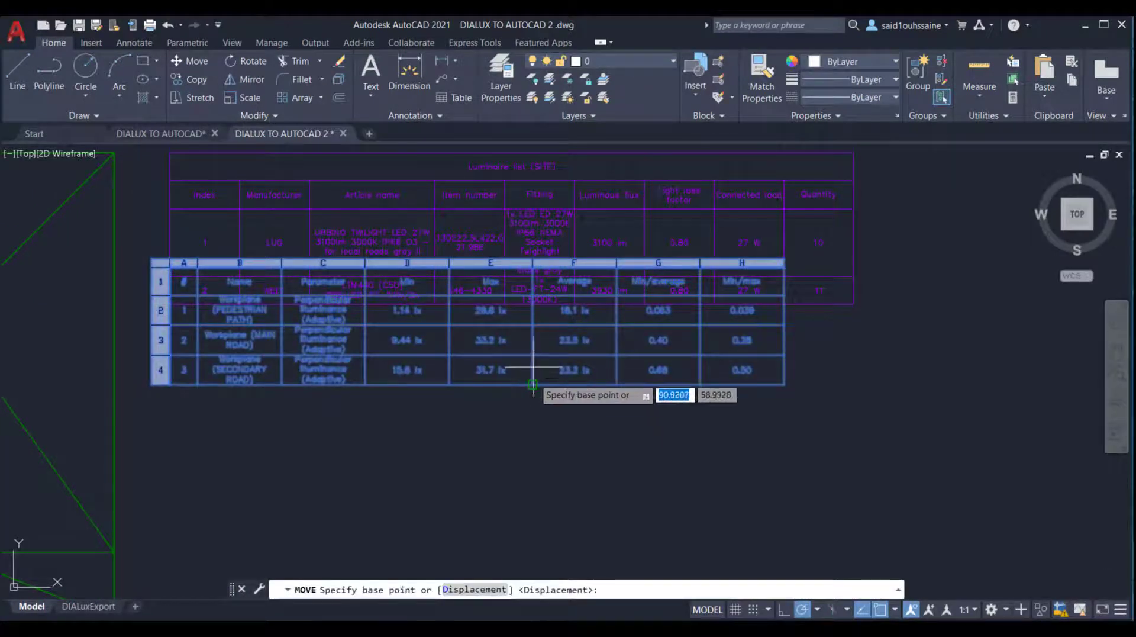
click(513, 318)
click(545, 456)
scroll(539, 355, down, 2)
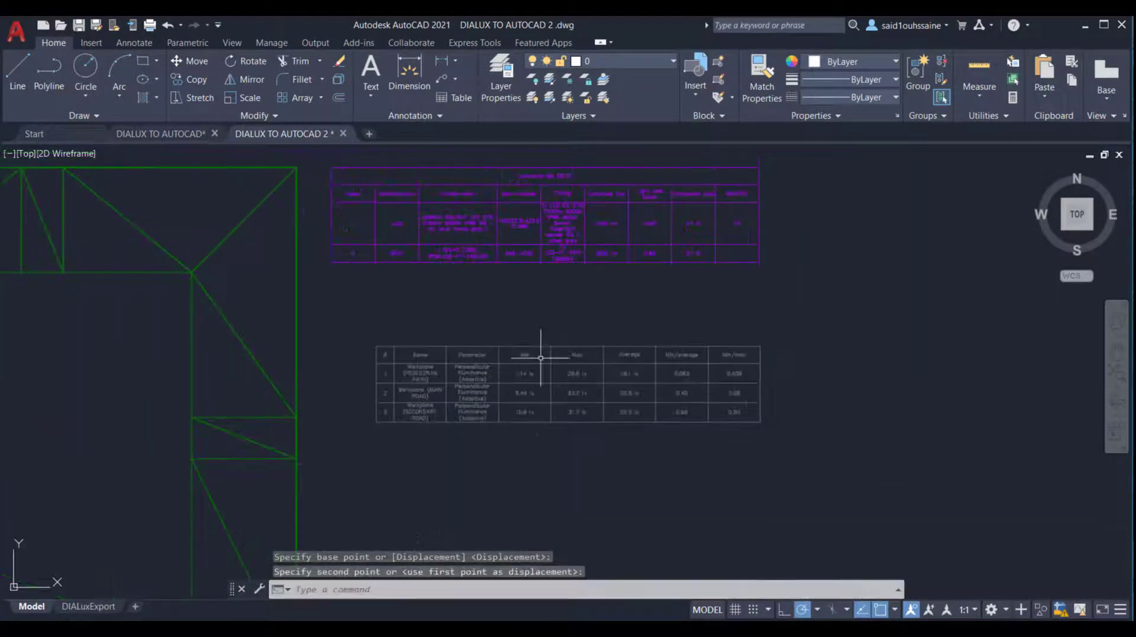
Step: Examine the illuminance values listed for each workplane in the results table
scroll(532, 372, up, 4)
scroll(533, 372, down, 2)
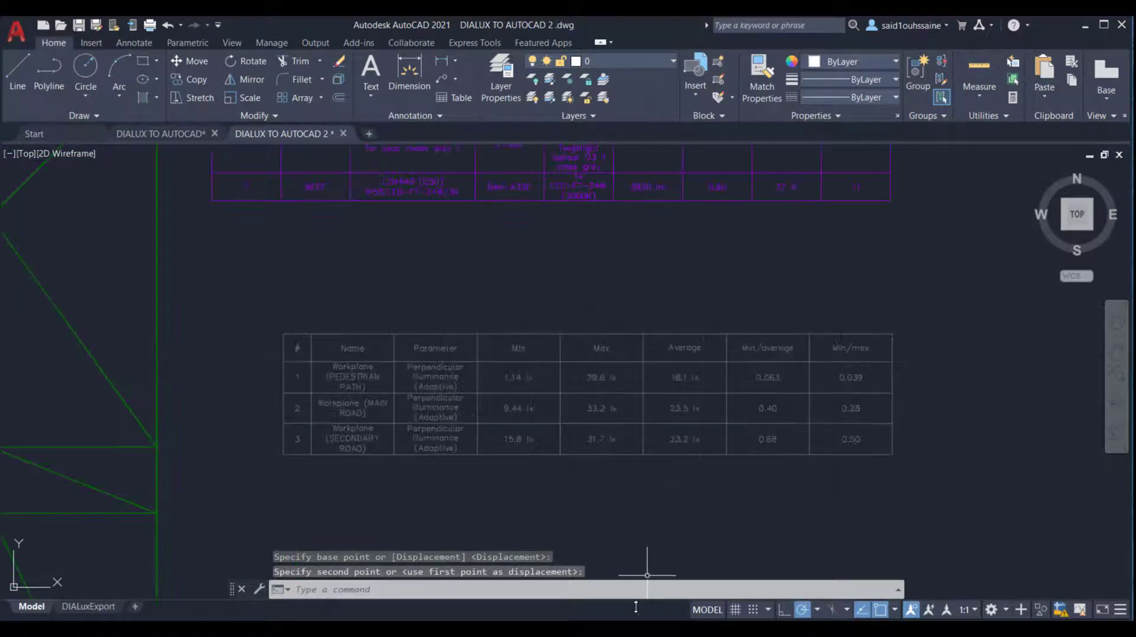
click(580, 430)
key(Escape)
middle_drag(579, 430, 616, 370)
scroll(614, 371, down, 1)
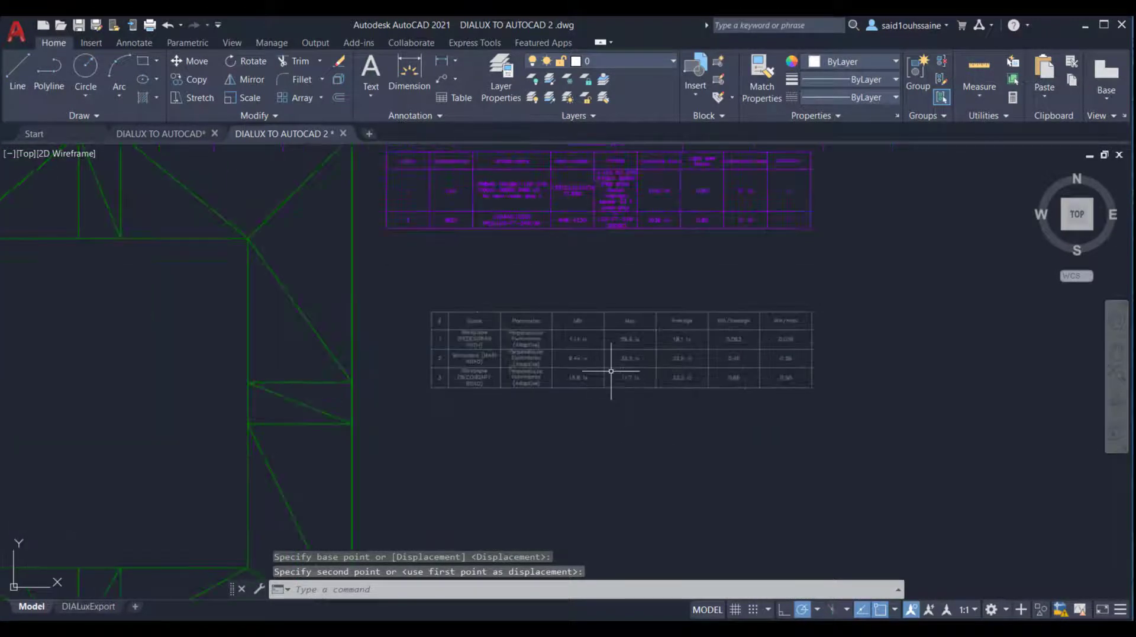
scroll(569, 317, up, 2)
scroll(570, 318, down, 2)
Step: Erase the results table below the luminaire list
click(862, 432)
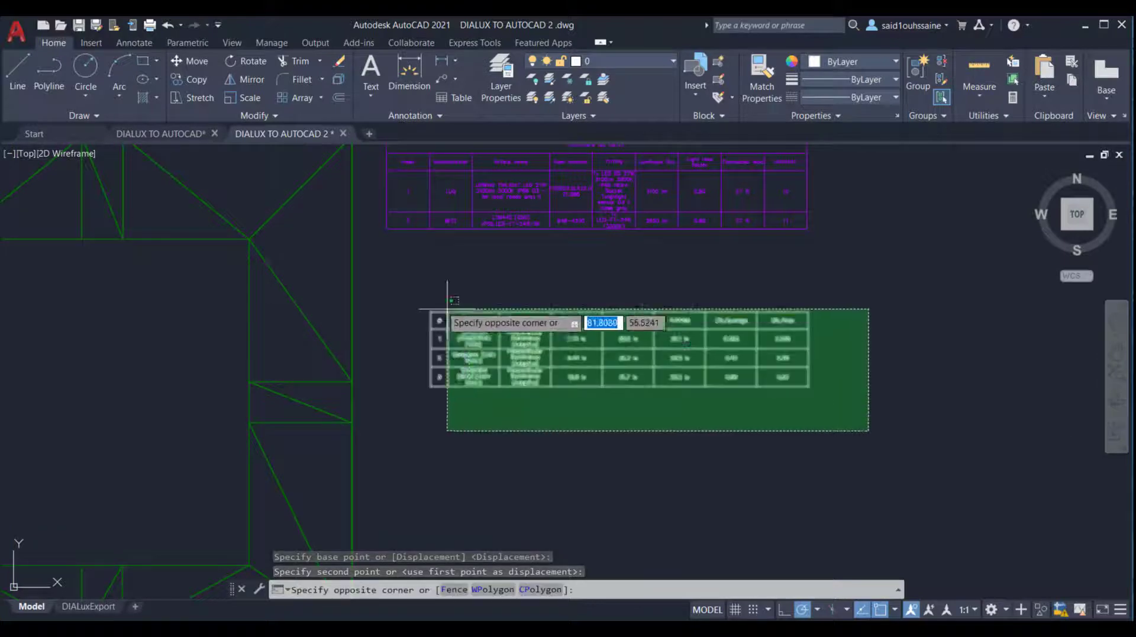
click(442, 299)
key(Delete)
Step: Examine a road luminaire's symbol and the index label beside it
scroll(471, 335, down, 2)
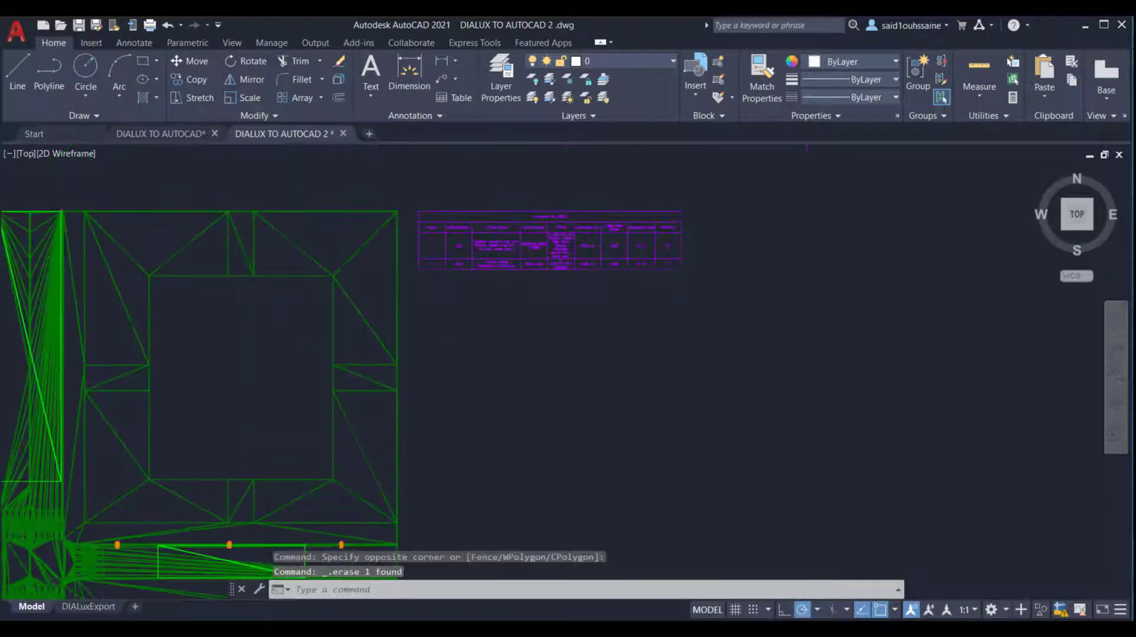
middle_drag(438, 309, 631, 289)
middle_drag(471, 382, 569, 308)
scroll(559, 332, up, 2)
scroll(583, 324, down, 2)
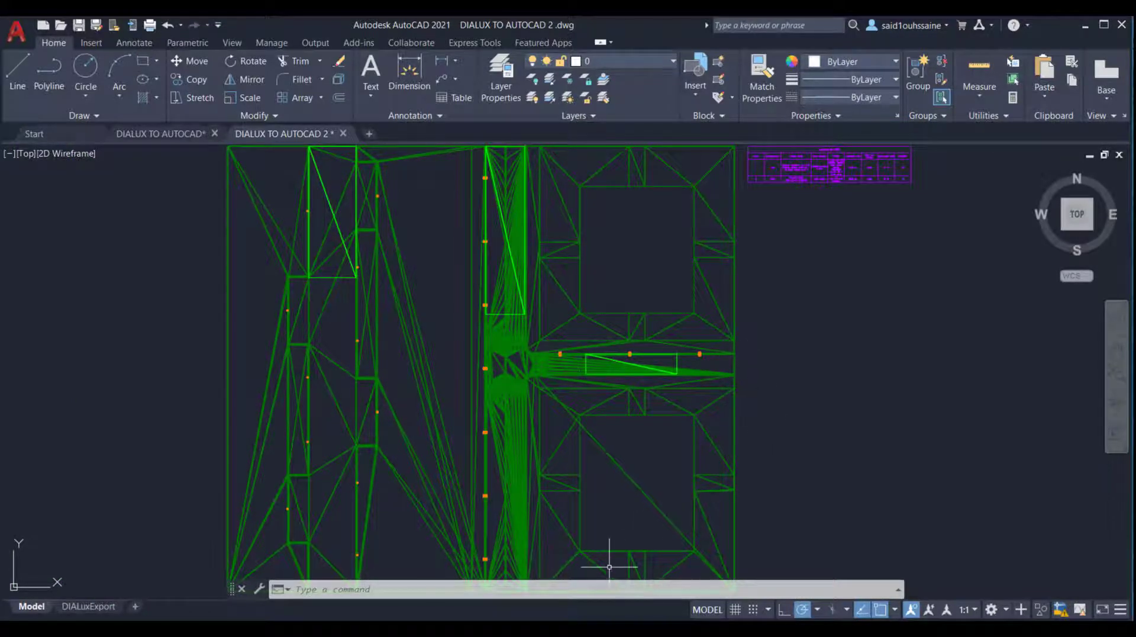
scroll(621, 331, up, 15)
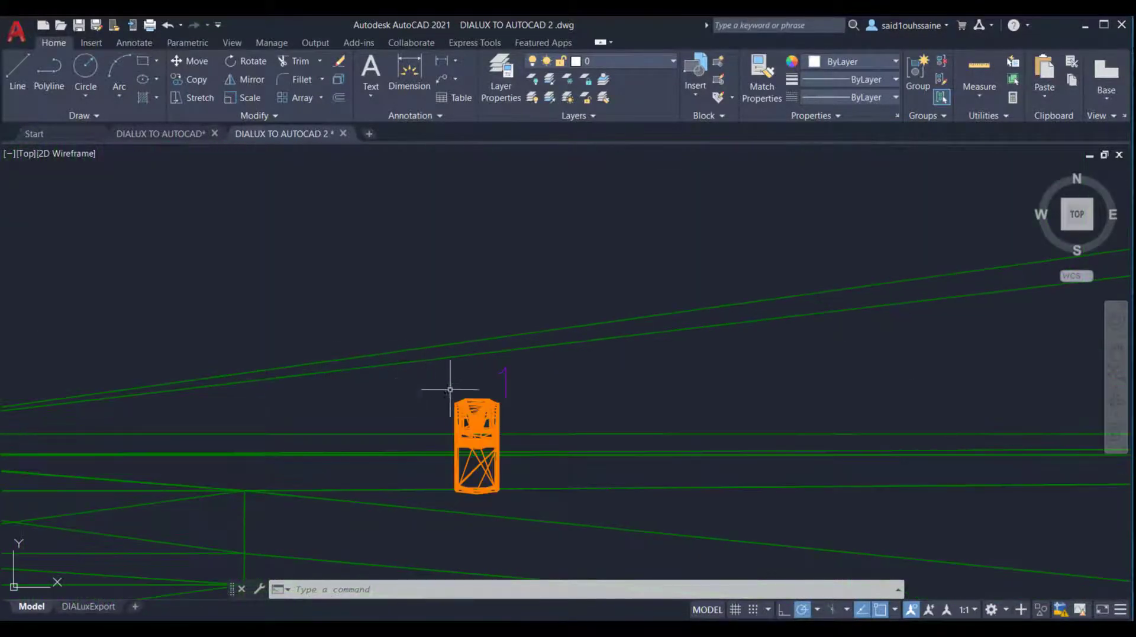
scroll(616, 360, down, 10)
scroll(591, 378, up, 12)
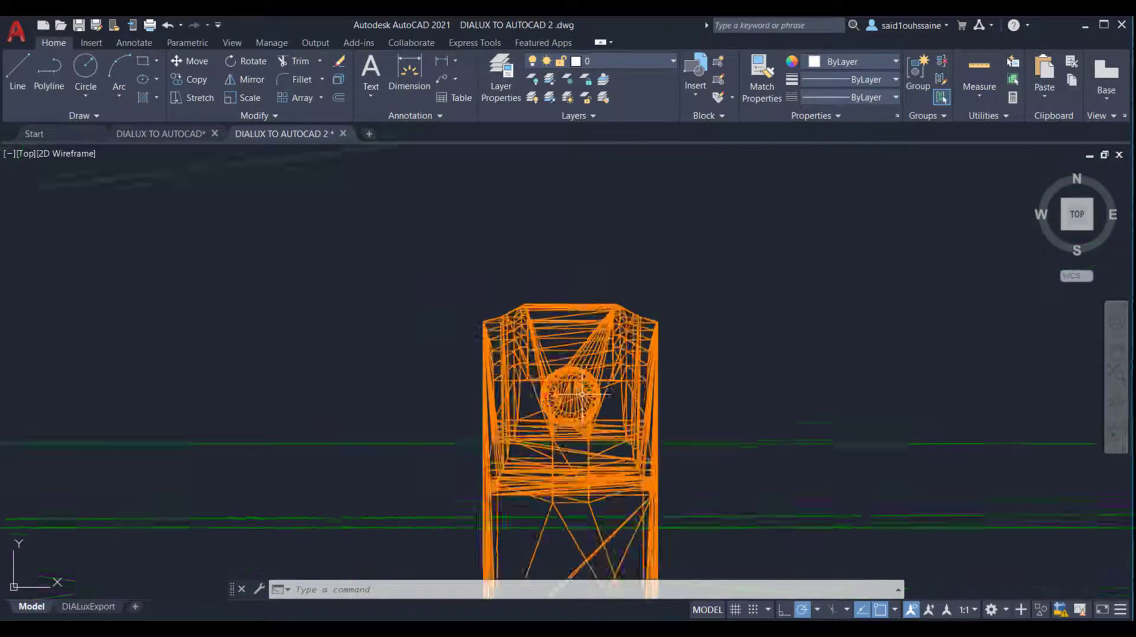
scroll(492, 400, down, 12)
scroll(492, 400, down, 6)
Step: Examine the pedestrian path luminaires and check the index column of the luminaire list
middle_drag(492, 400, 761, 297)
scroll(558, 361, down, 4)
scroll(321, 335, up, 12)
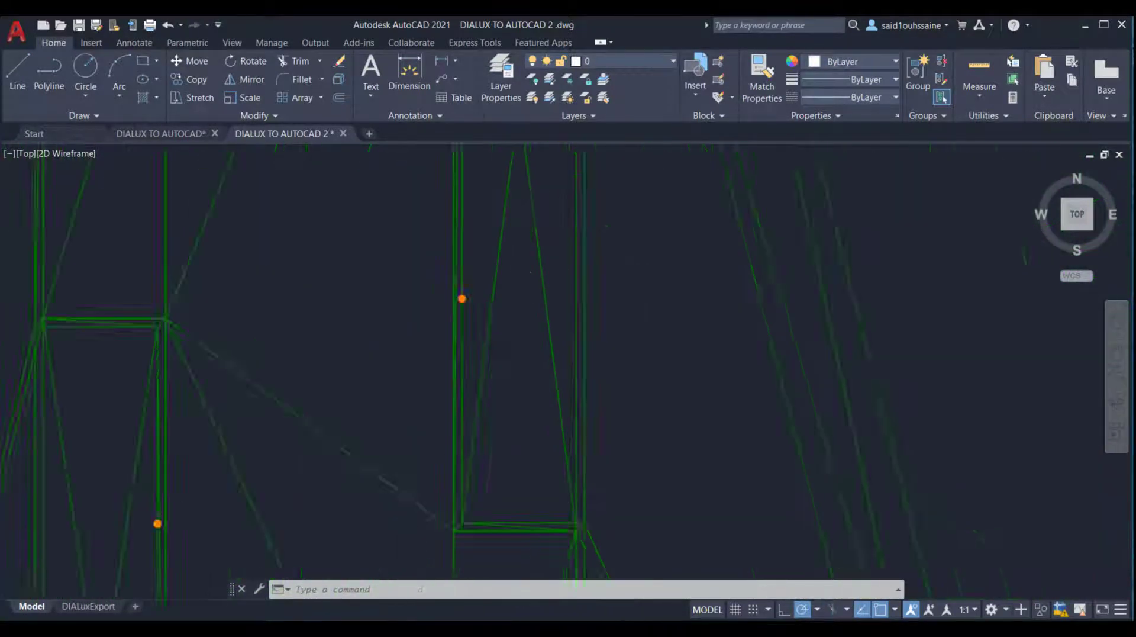
scroll(369, 327, up, 4)
scroll(444, 325, down, 7)
scroll(521, 384, down, 2)
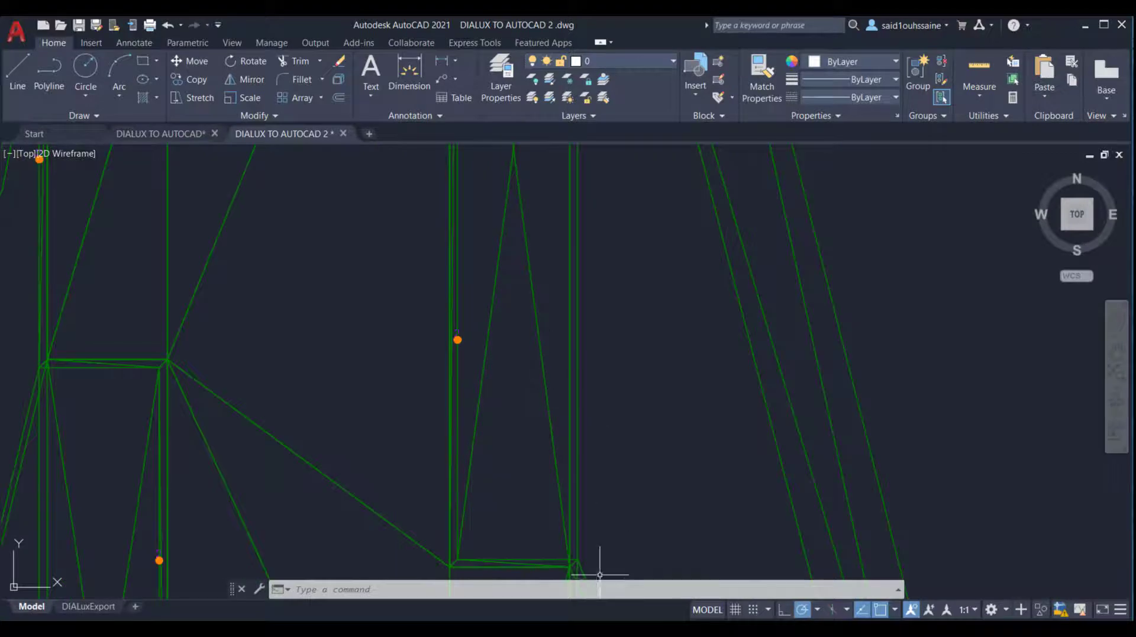
scroll(599, 576, down, 8)
scroll(769, 296, up, 5)
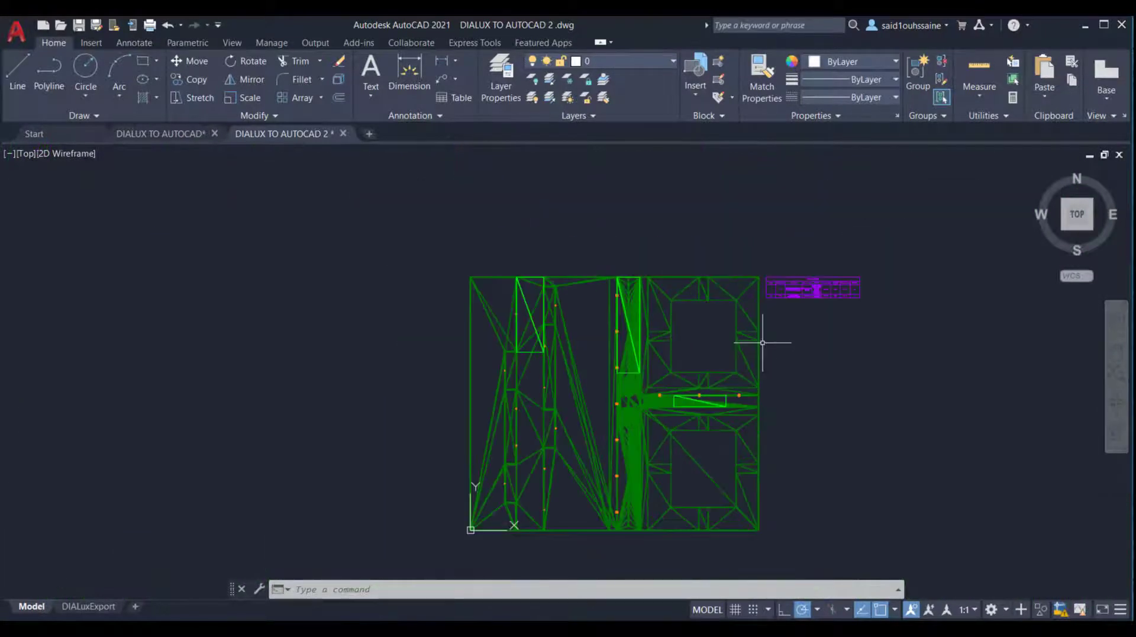
scroll(710, 296, up, 6)
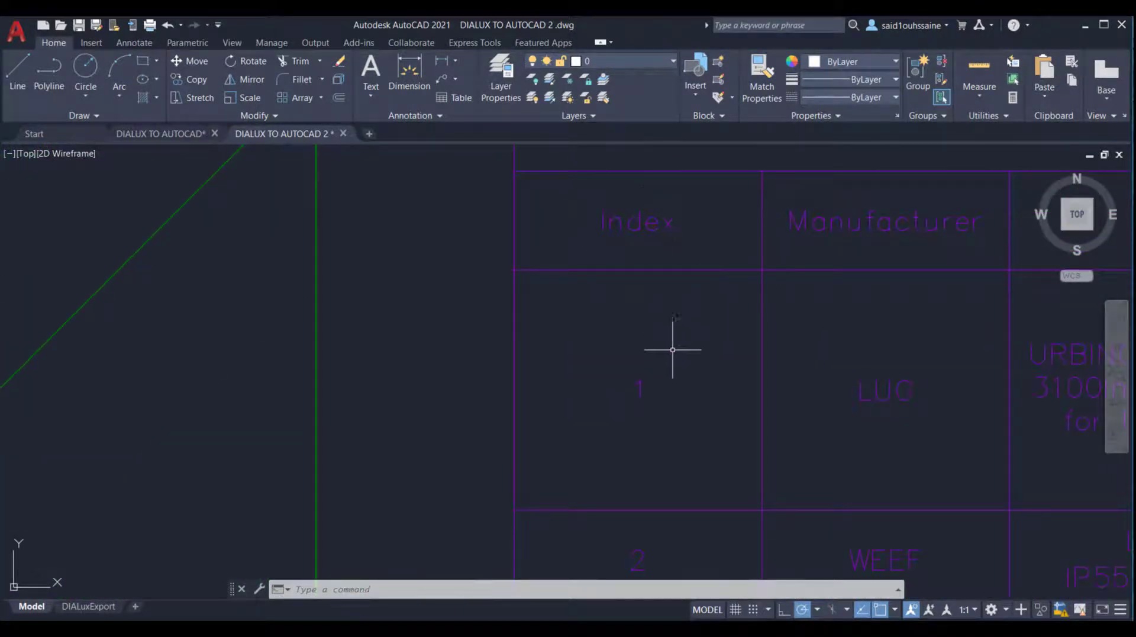
scroll(621, 395, down, 2)
scroll(622, 395, down, 6)
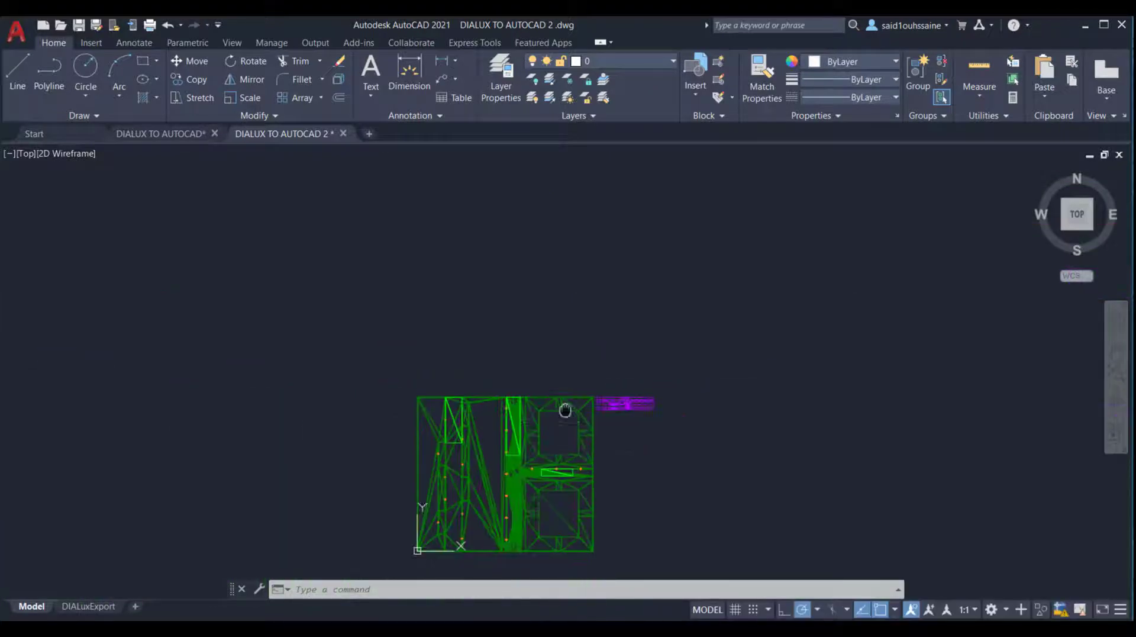
Step: Switch to DIALux evo and set the URBINO TWILIGHT luminaire's designation in the DWG plan to LUM1
key(alt+Tab)
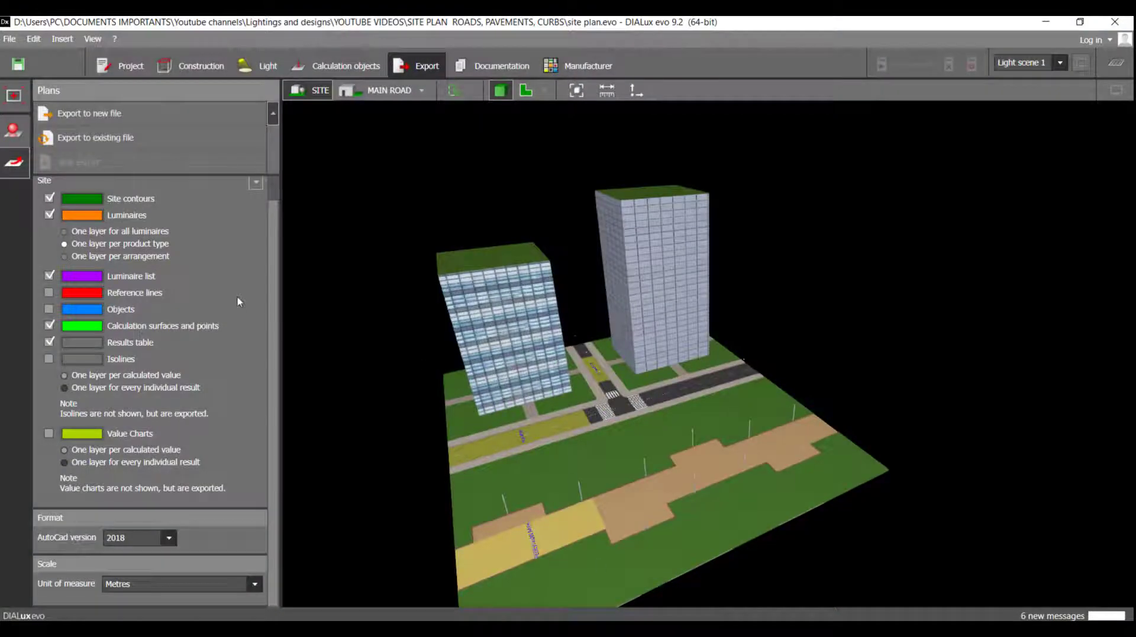
click(258, 65)
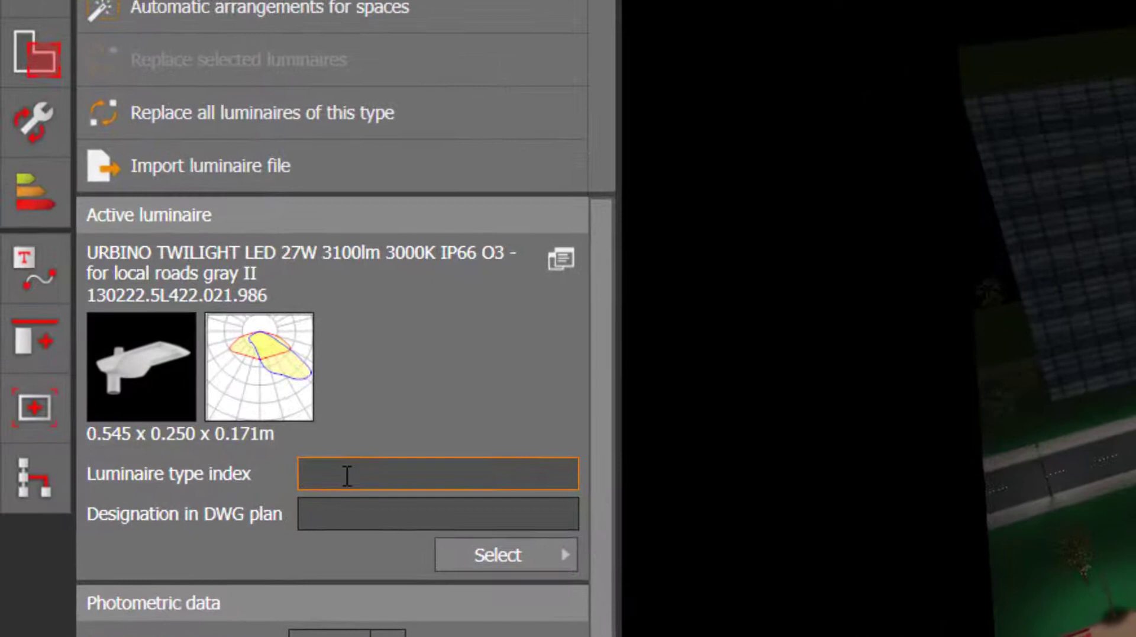
click(347, 475)
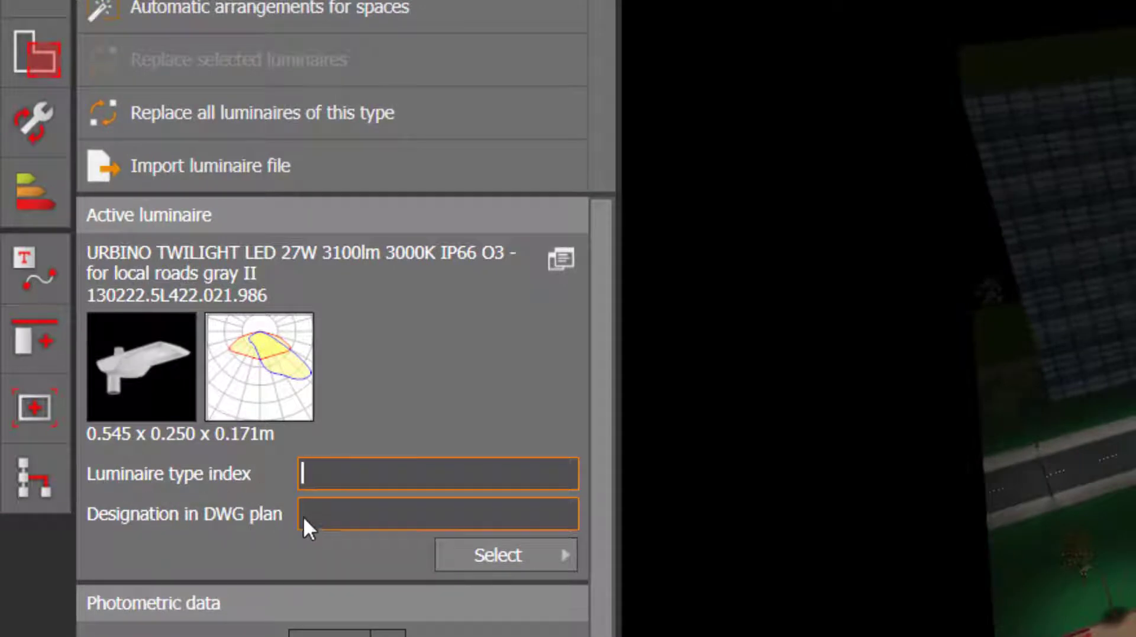
click(341, 510)
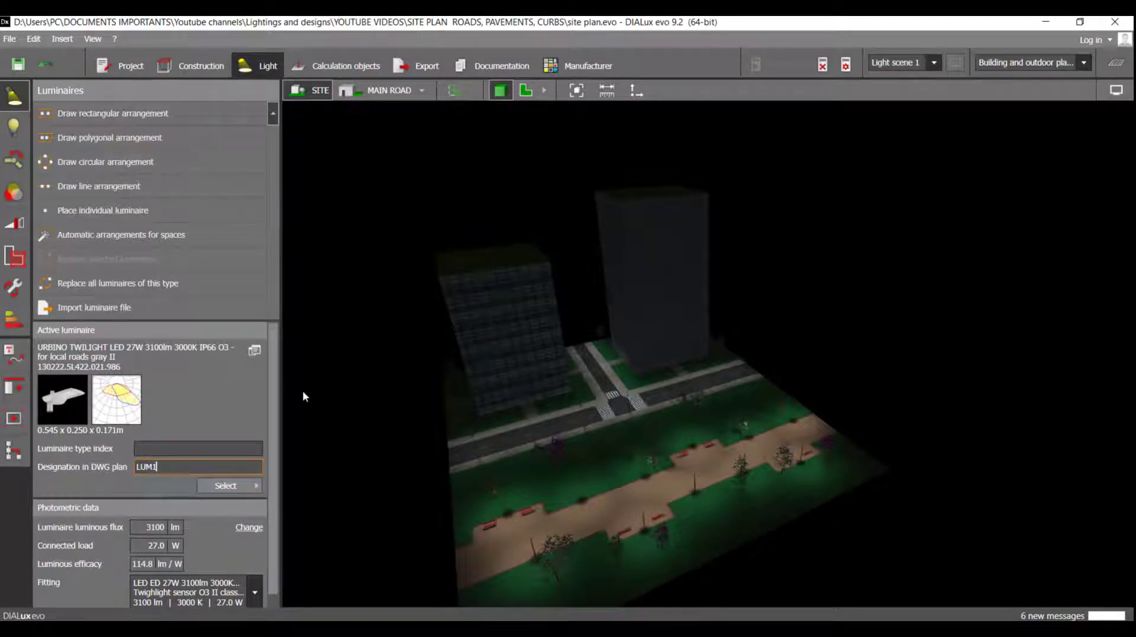
Step: Make the LTM440 [C50] luminaire active and set its designation in the DWG plan to LUM 2
click(248, 485)
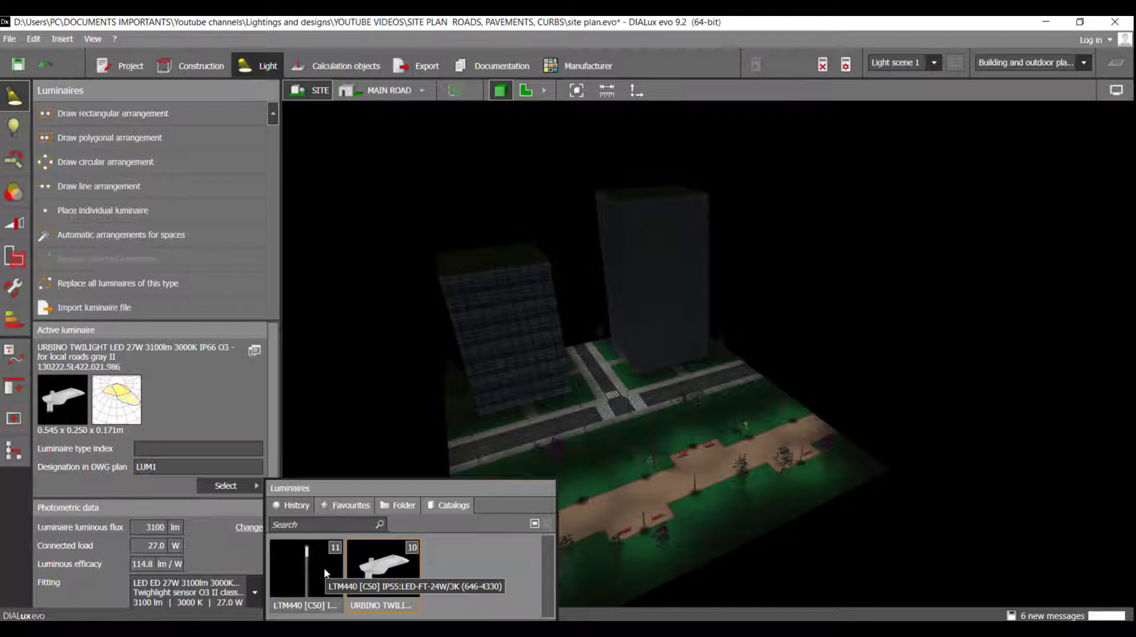
click(324, 567)
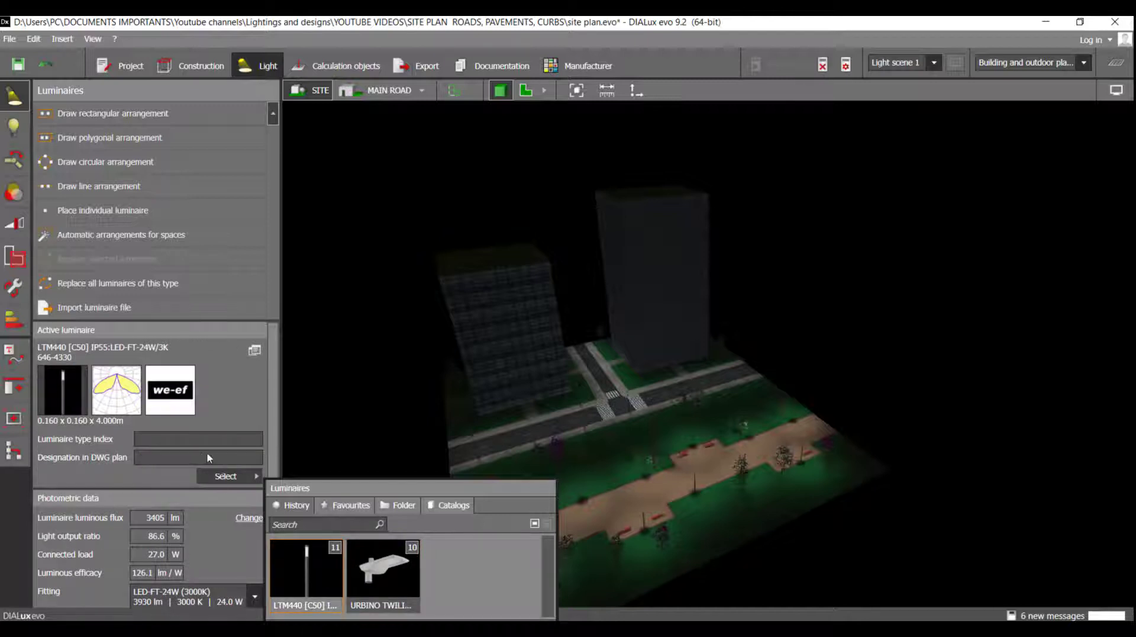
click(191, 457)
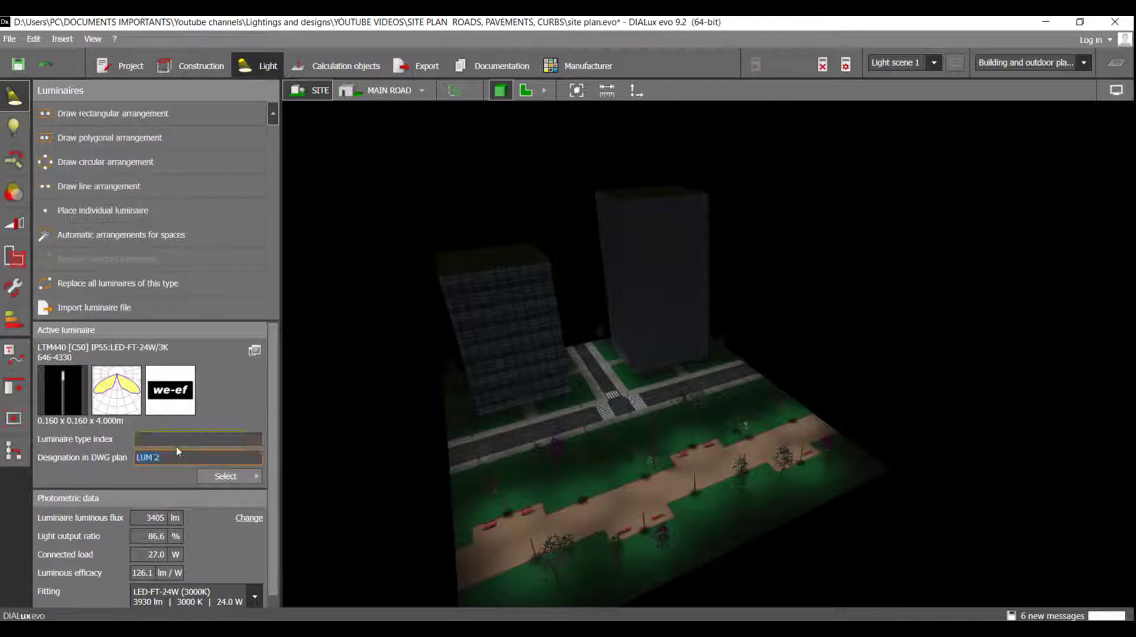
Step: Export the site plan to a new drawing file named DIALUX TO AUTOCAD 3 .dwg
click(242, 475)
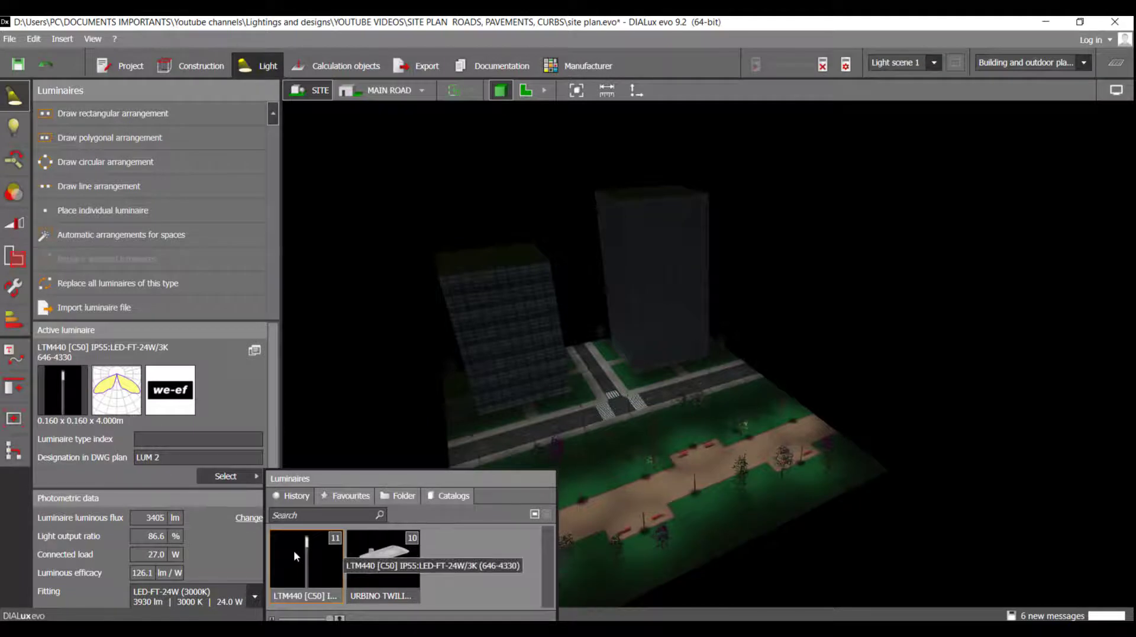
click(424, 68)
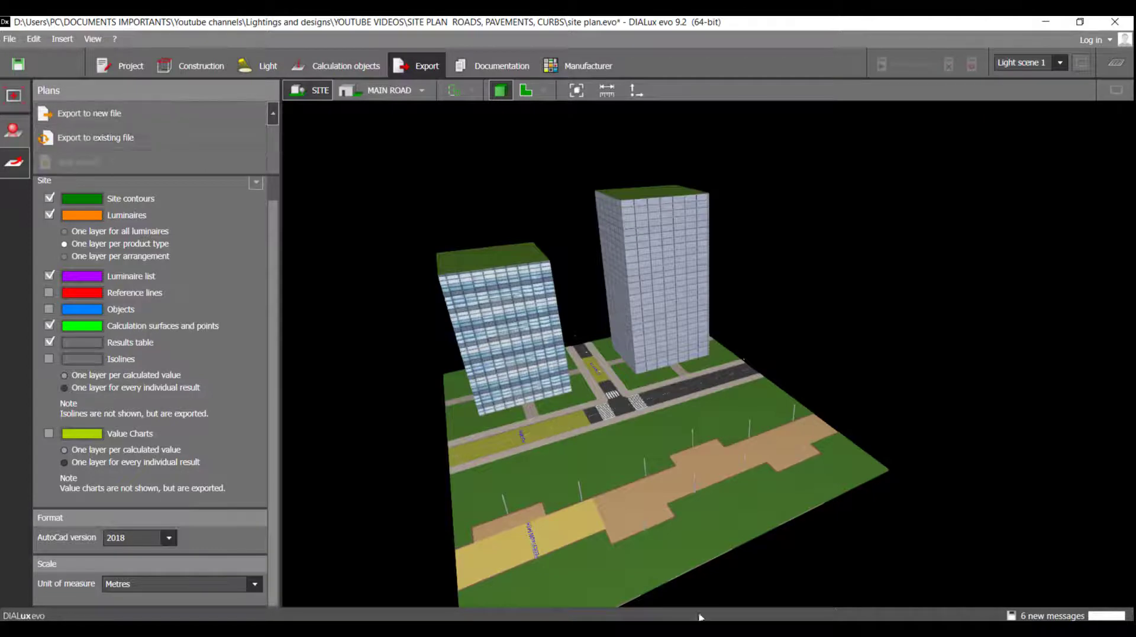
click(598, 628)
click(123, 114)
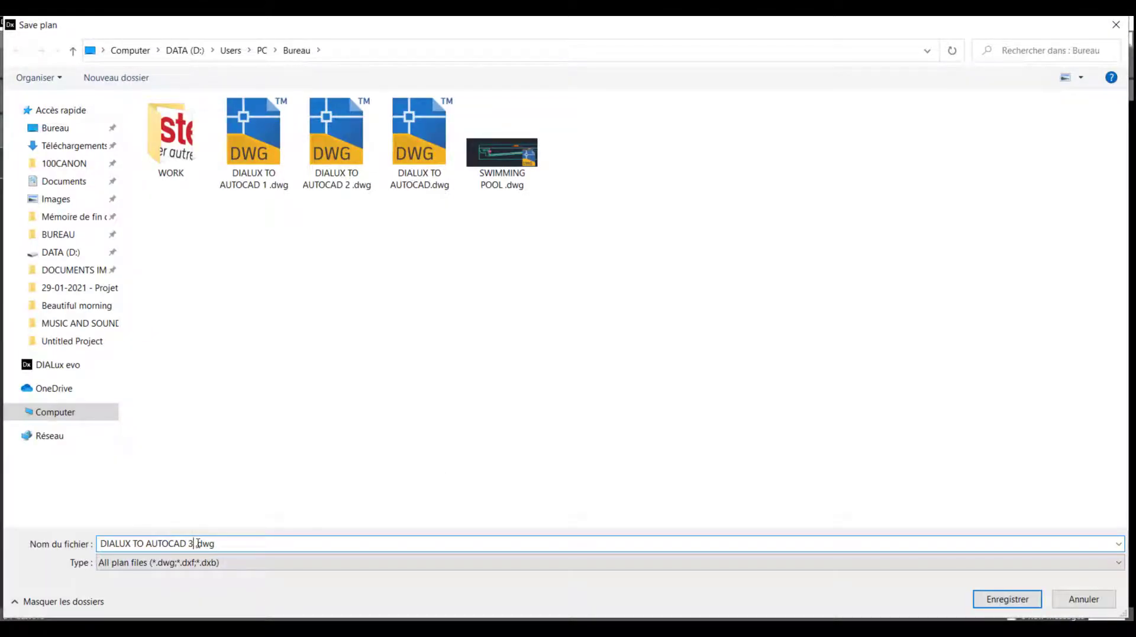
key(Return)
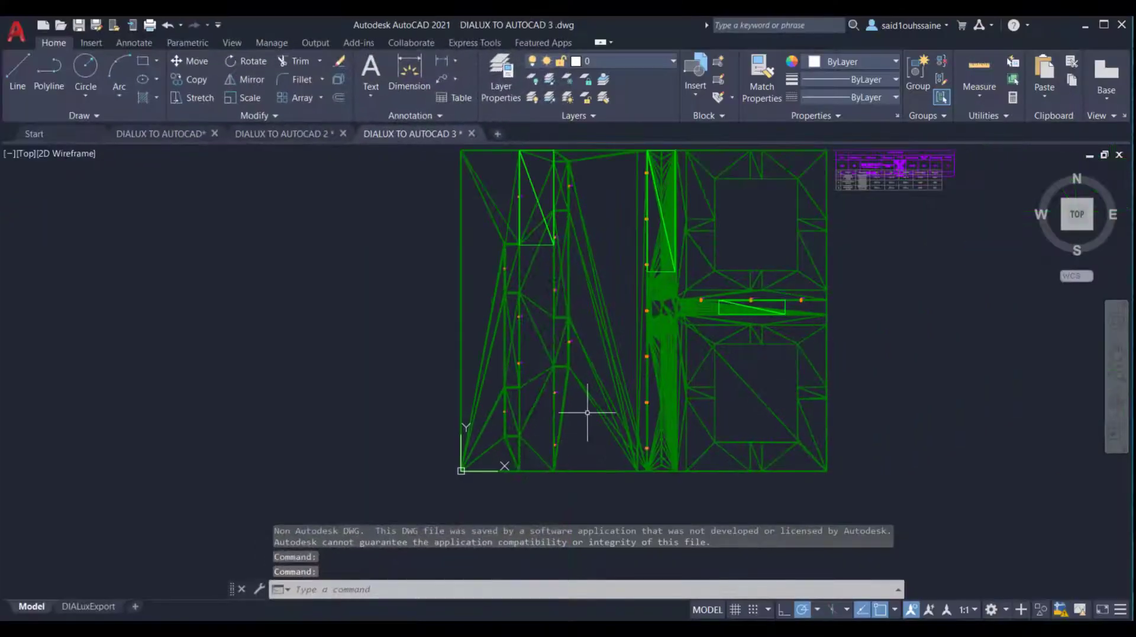
Step: In AutoCAD, check a road luminaire's label in DIALUX TO AUTOCAD 3 against the DWG plan designations set in DIALux evo
scroll(682, 304, up, 6)
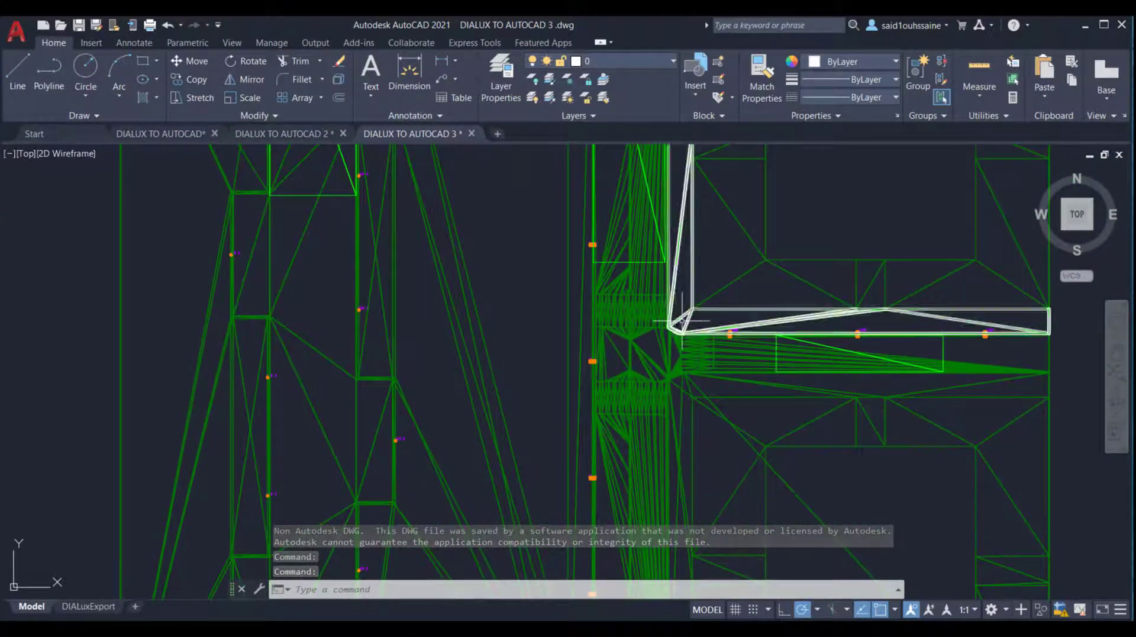
scroll(521, 379, up, 10)
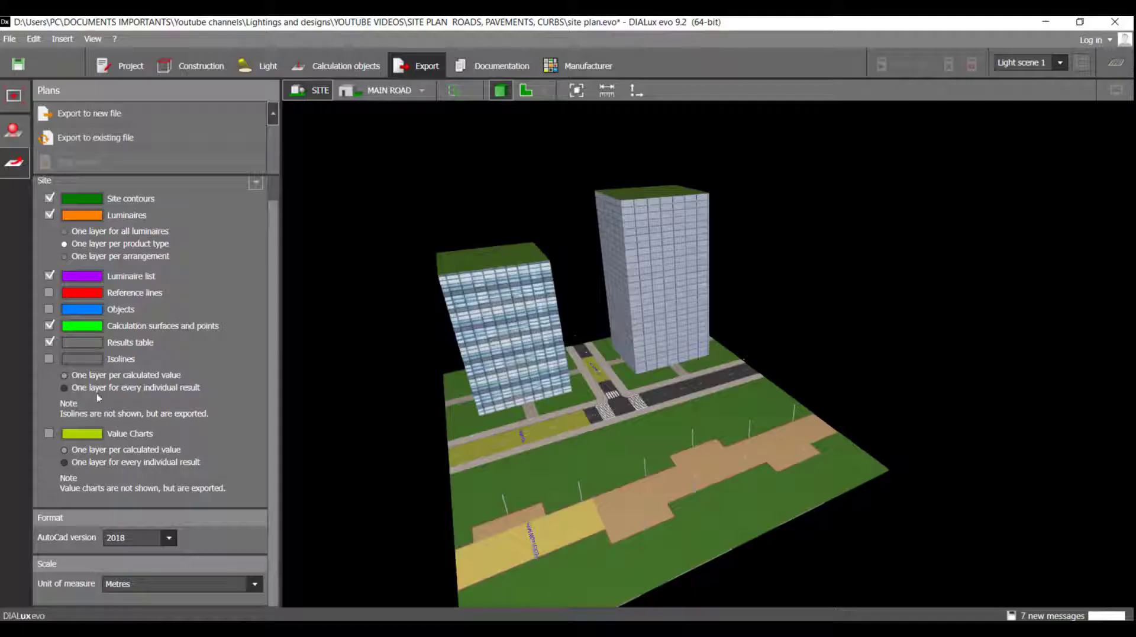
click(256, 66)
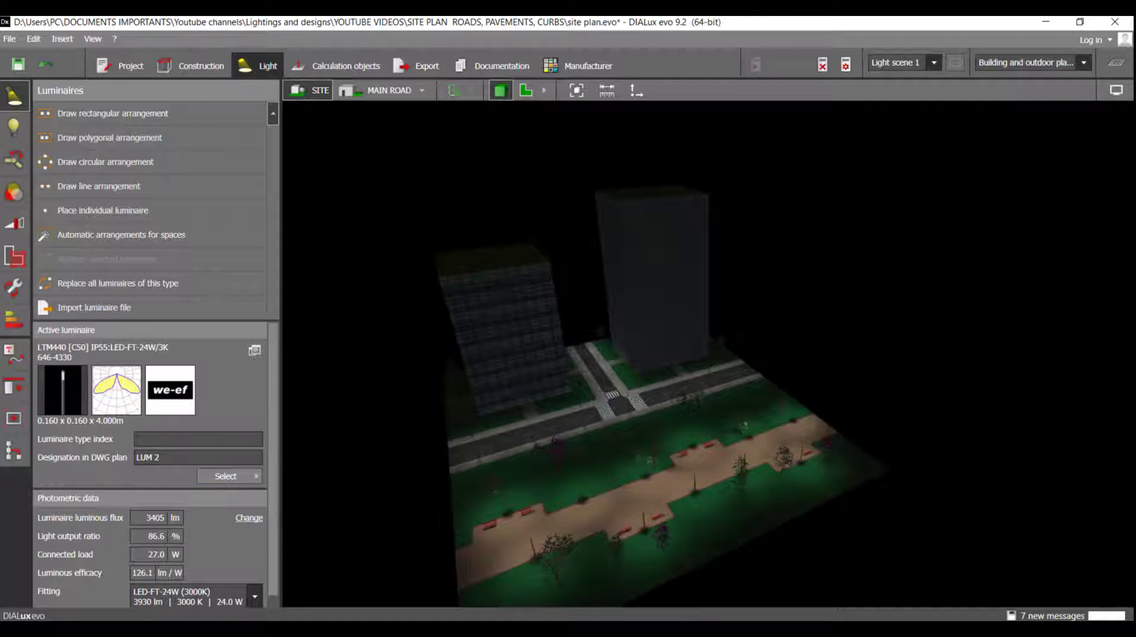
click(758, 574)
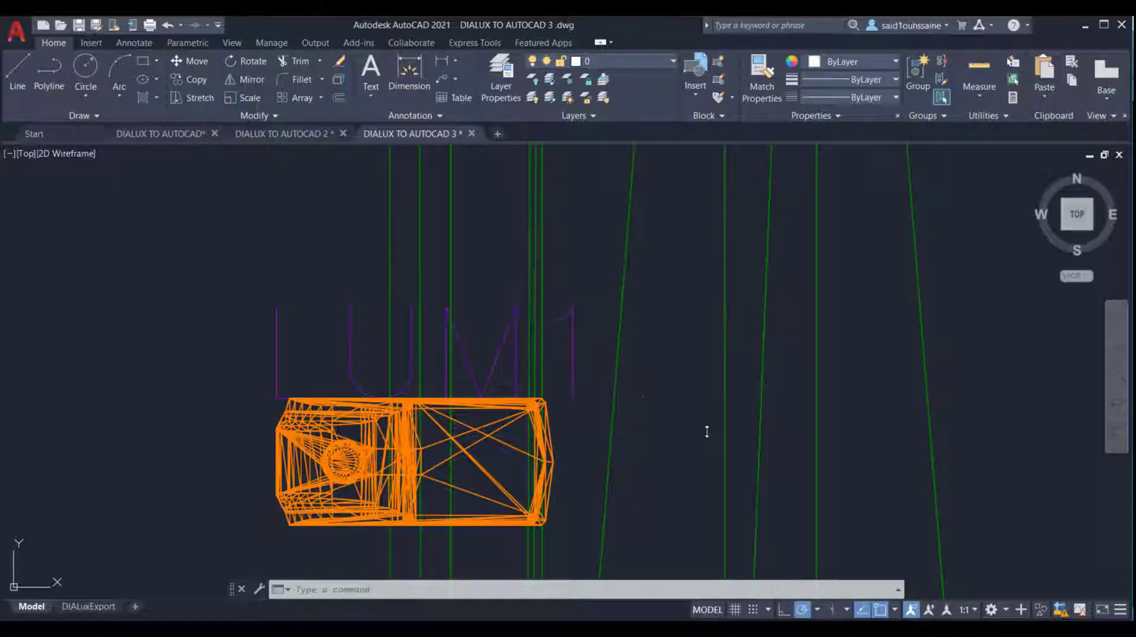
scroll(489, 356, down, 5)
scroll(490, 355, up, 4)
scroll(482, 357, down, 8)
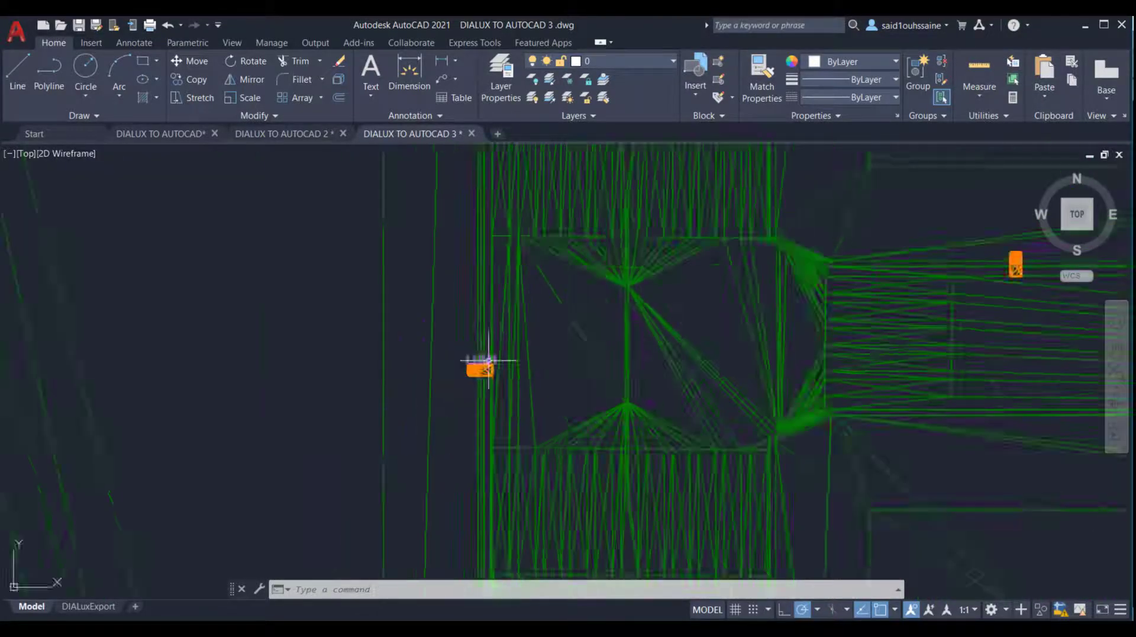
Step: Check a pedestrian path luminaire's label, and review the luminaires across the whole exported plan
scroll(381, 358, up, 12)
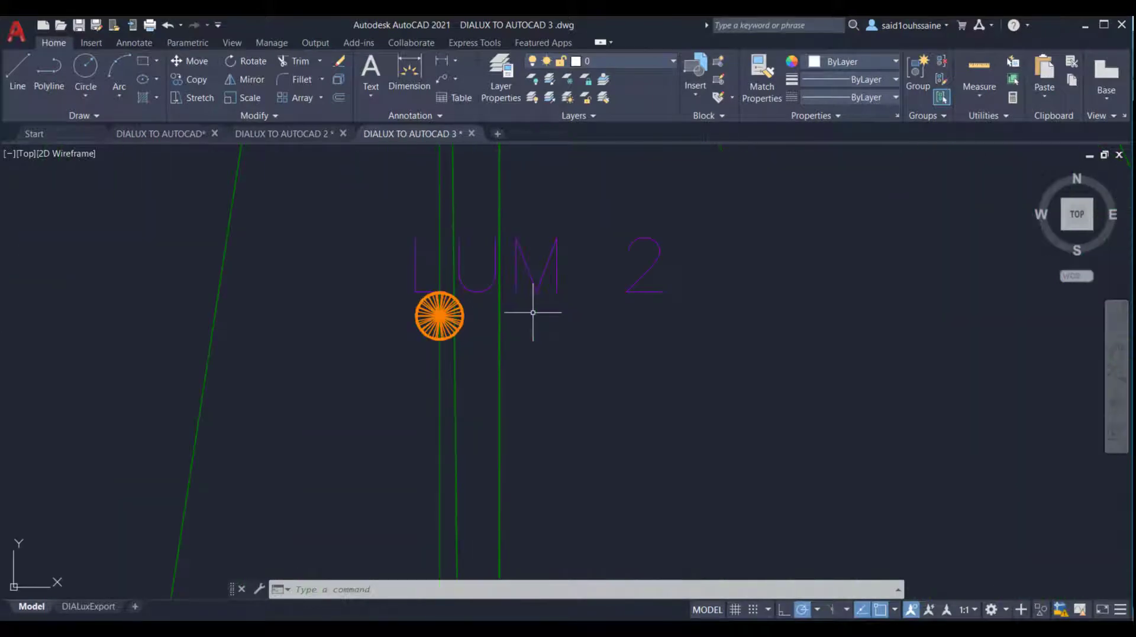
scroll(533, 313, down, 6)
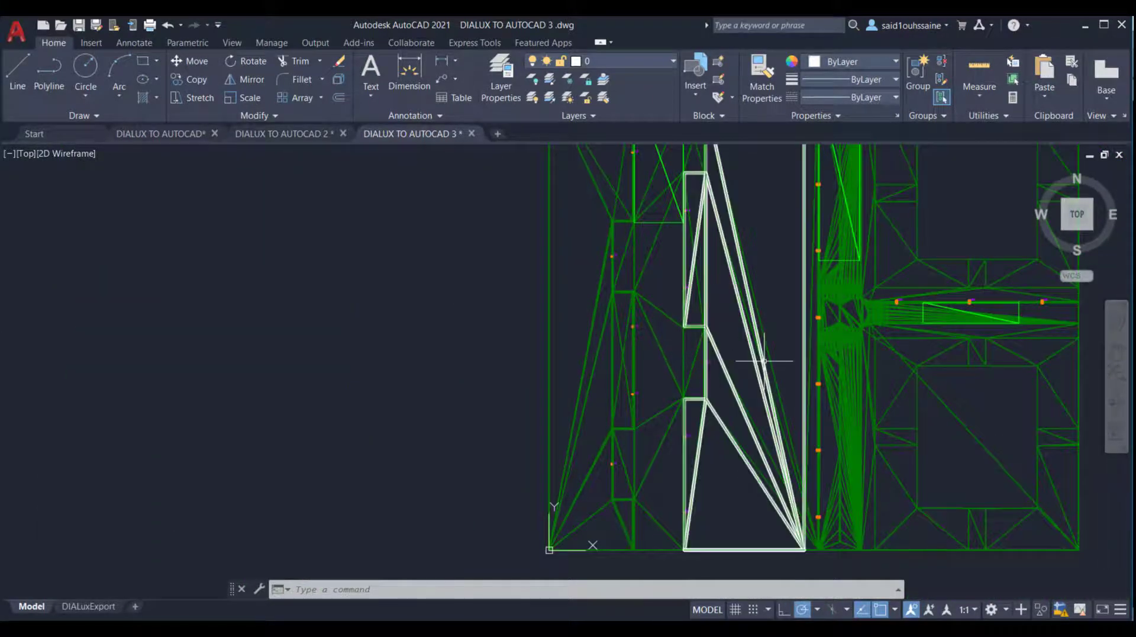
mouse_move(760, 357)
middle_down()
mouse_move(745, 373)
mouse_move(681, 372)
middle_up()
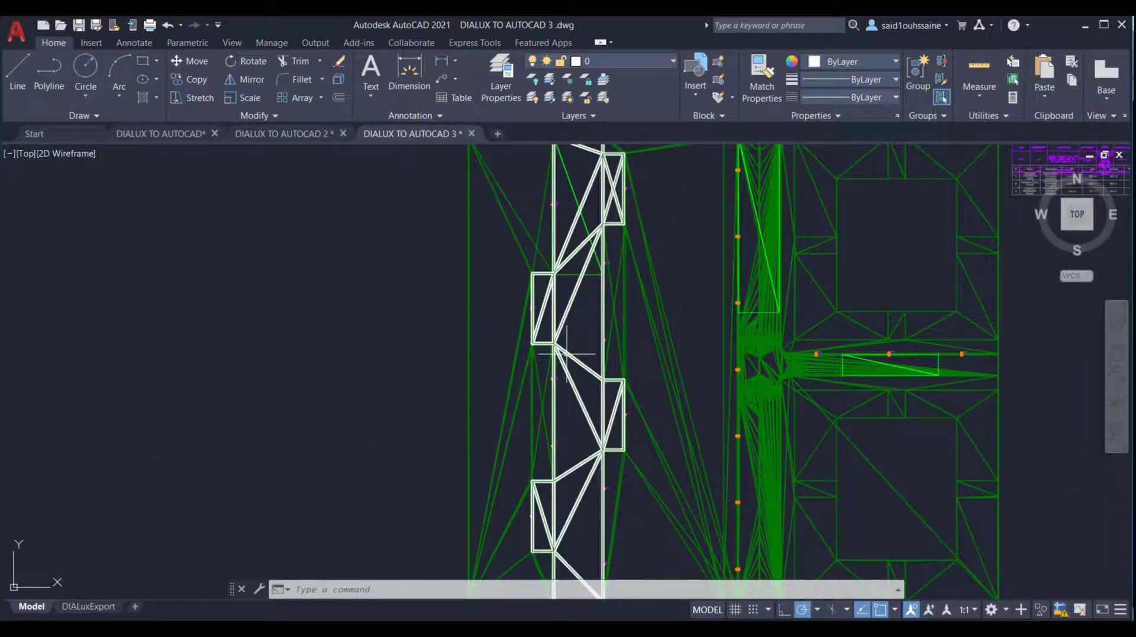
scroll(573, 351, up, 8)
scroll(573, 350, down, 10)
scroll(614, 340, up, 4)
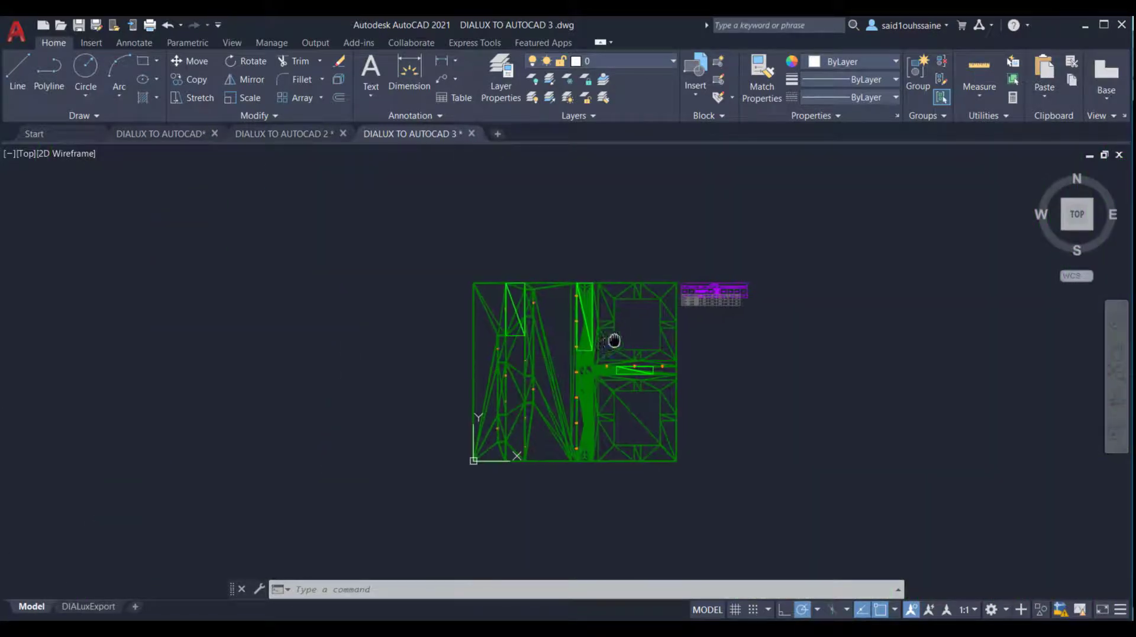
scroll(558, 337, down, 4)
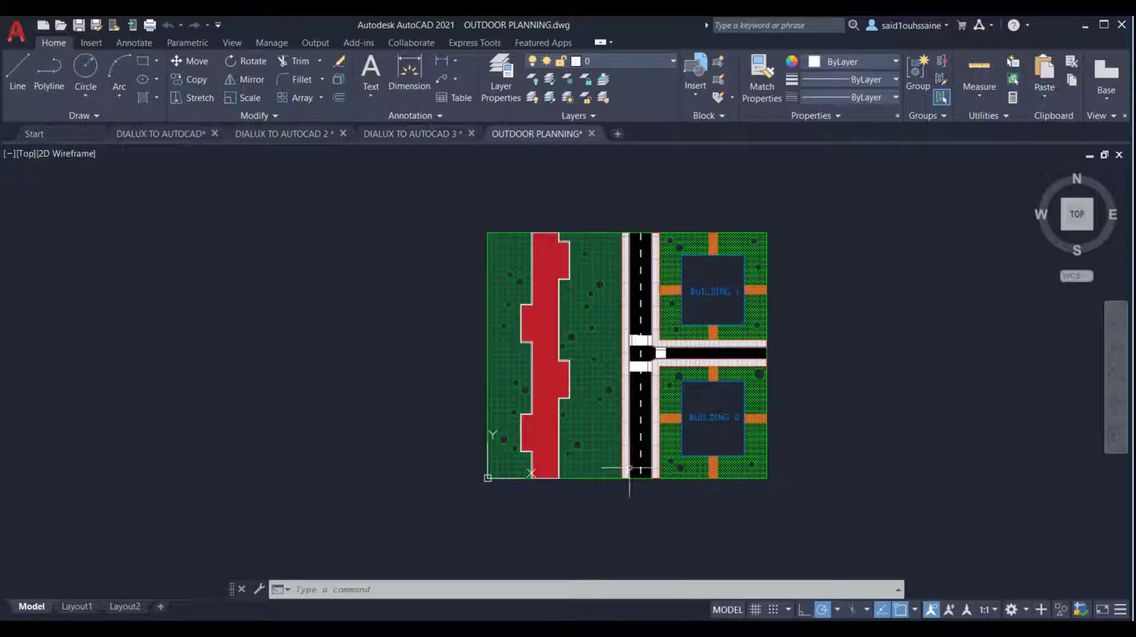
Step: Examine the roads, pedestrian path and buildings in the OUTDOOR PLANNING drawing
scroll(626, 400, up, 6)
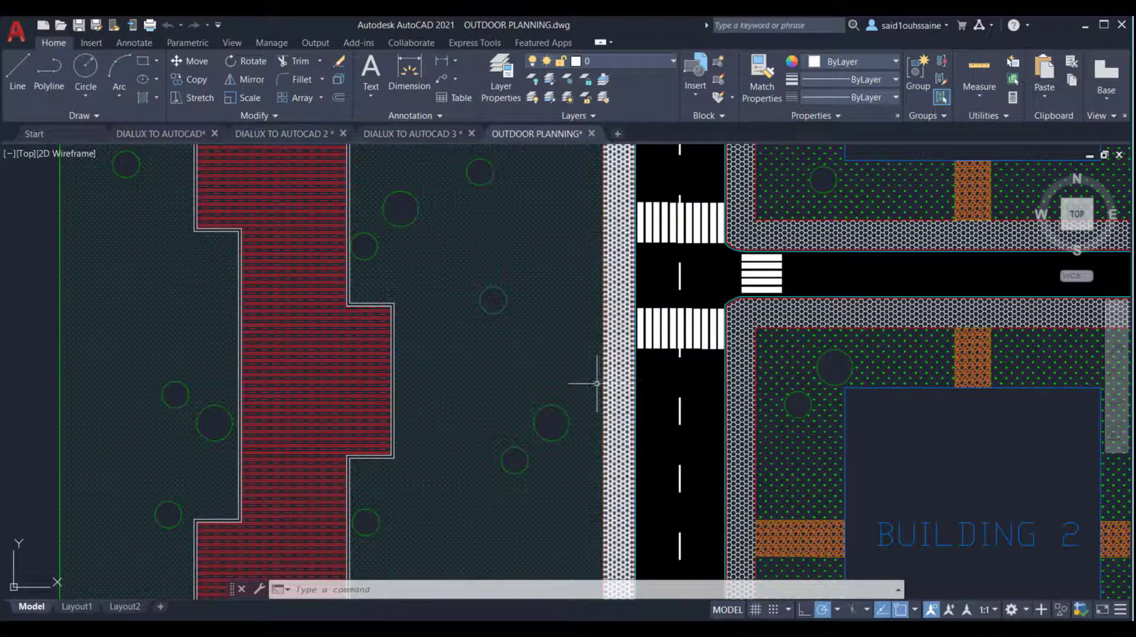
scroll(596, 383, down, 6)
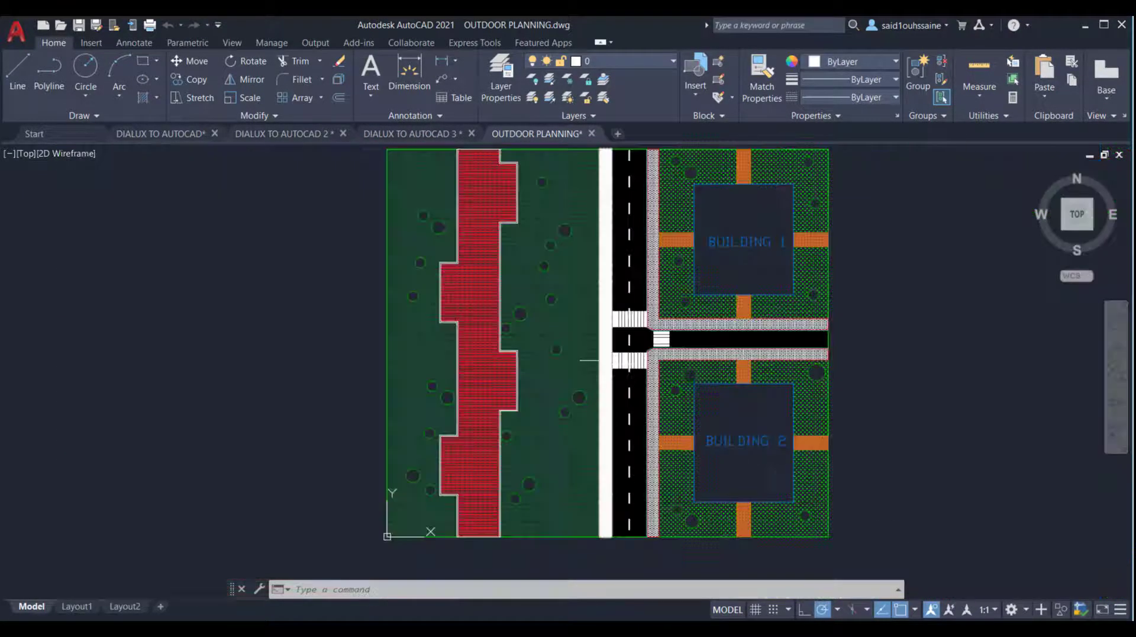
scroll(645, 407, down, 1)
scroll(621, 278, up, 1)
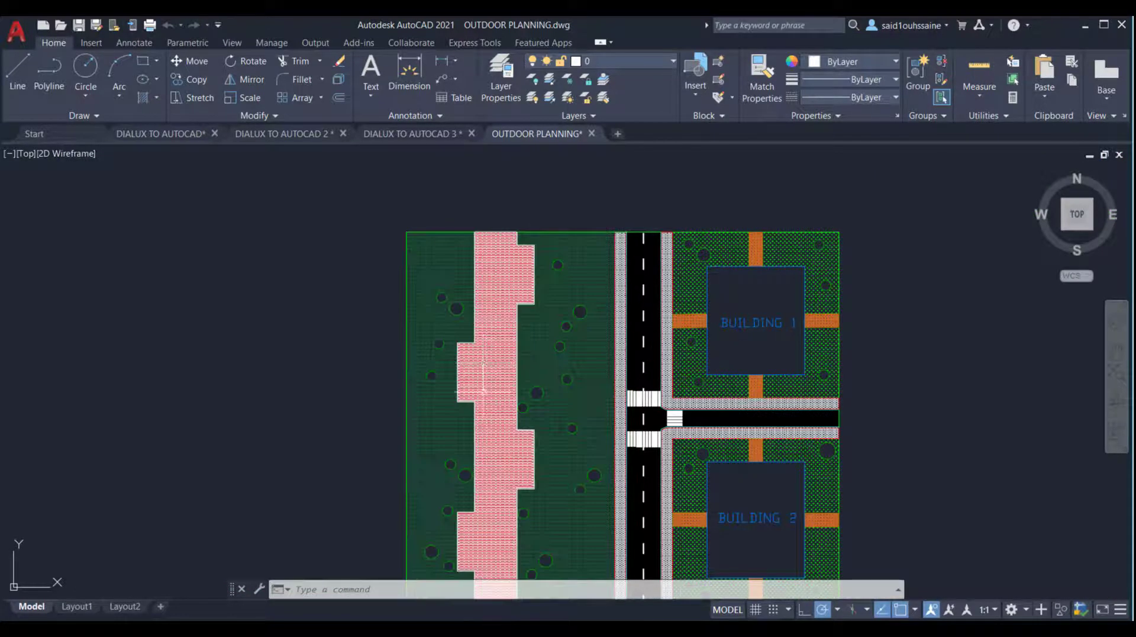
Step: Return to the DIALUX TO AUTOCAD 3 drawing and examine a main road luminaire with its label
click(430, 135)
scroll(571, 349, up, 4)
scroll(572, 349, down, 2)
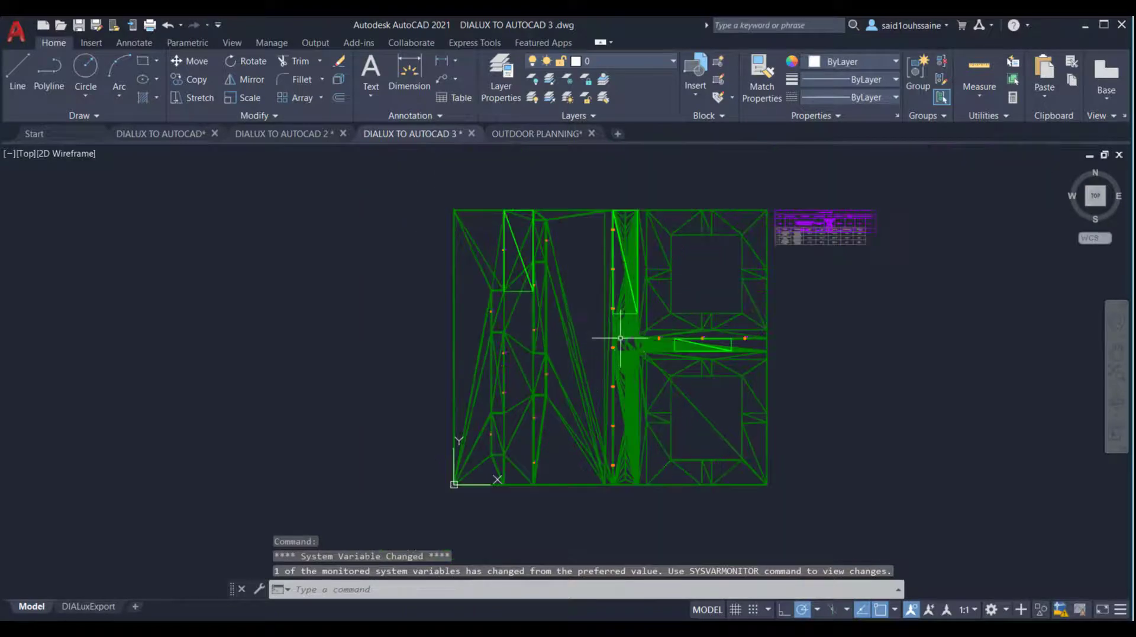
scroll(658, 350, up, 2)
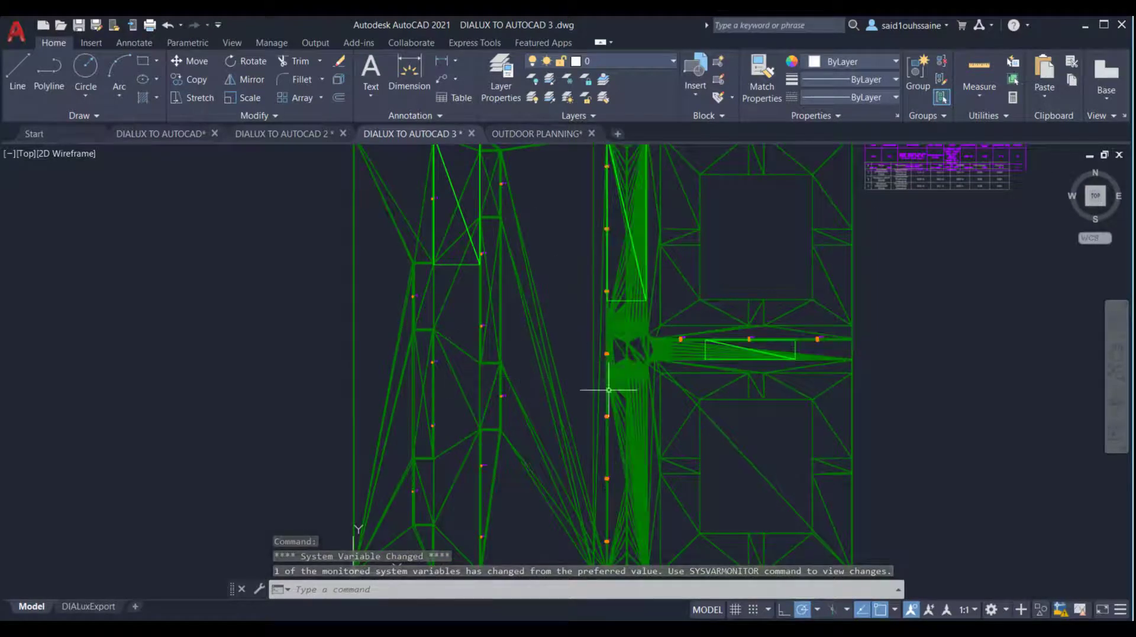
scroll(580, 298, down, 2)
scroll(578, 314, up, 5)
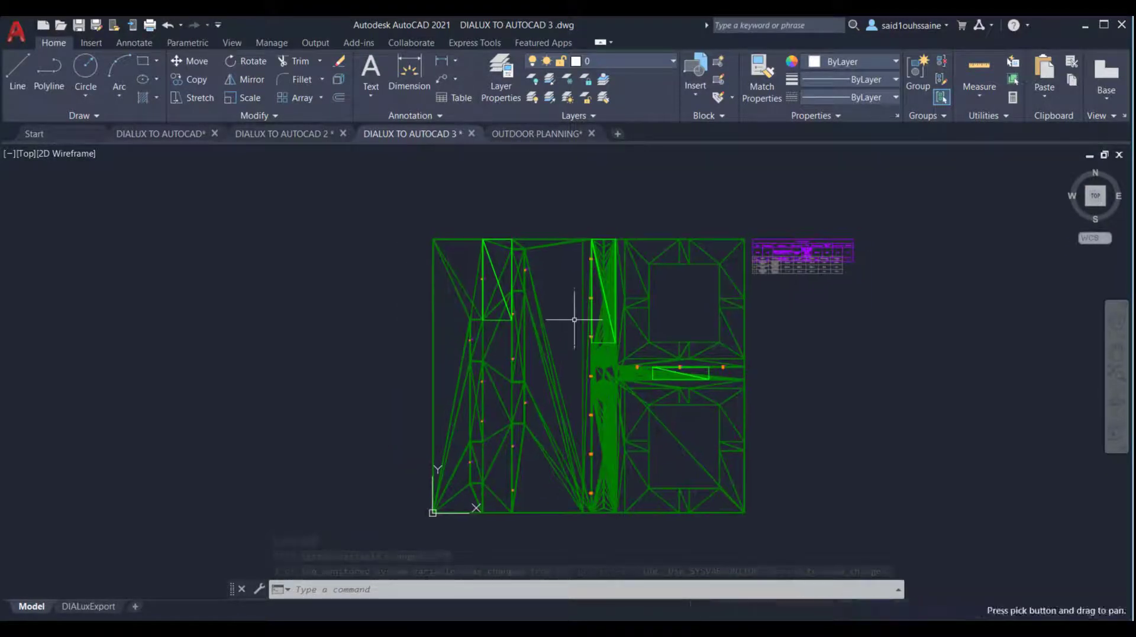
scroll(422, 260, up, 2)
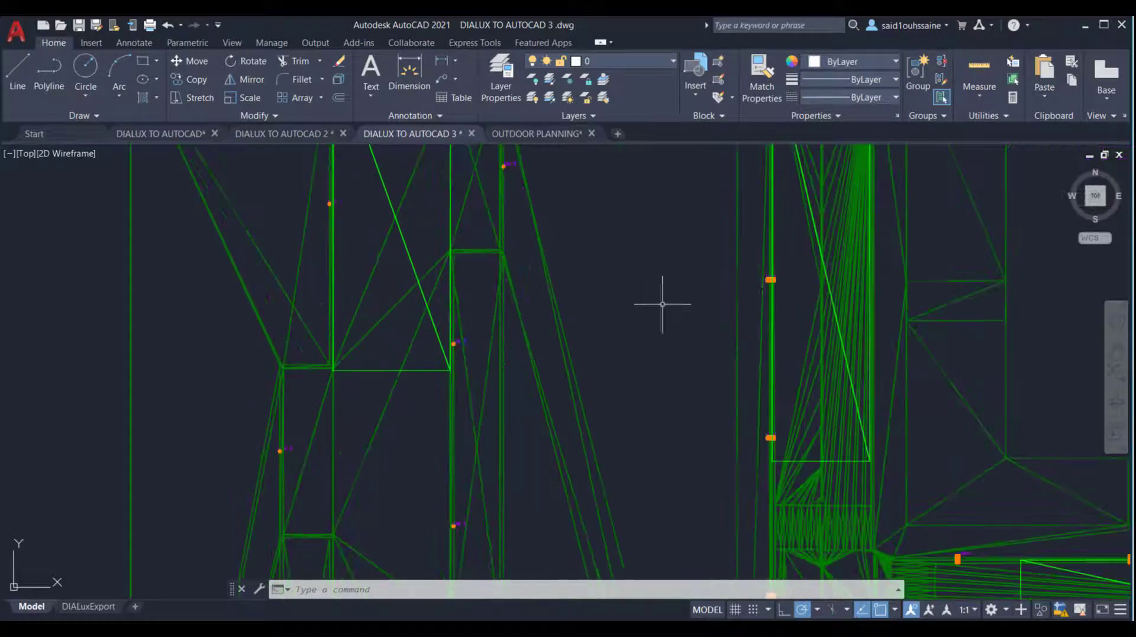
scroll(781, 275, up, 10)
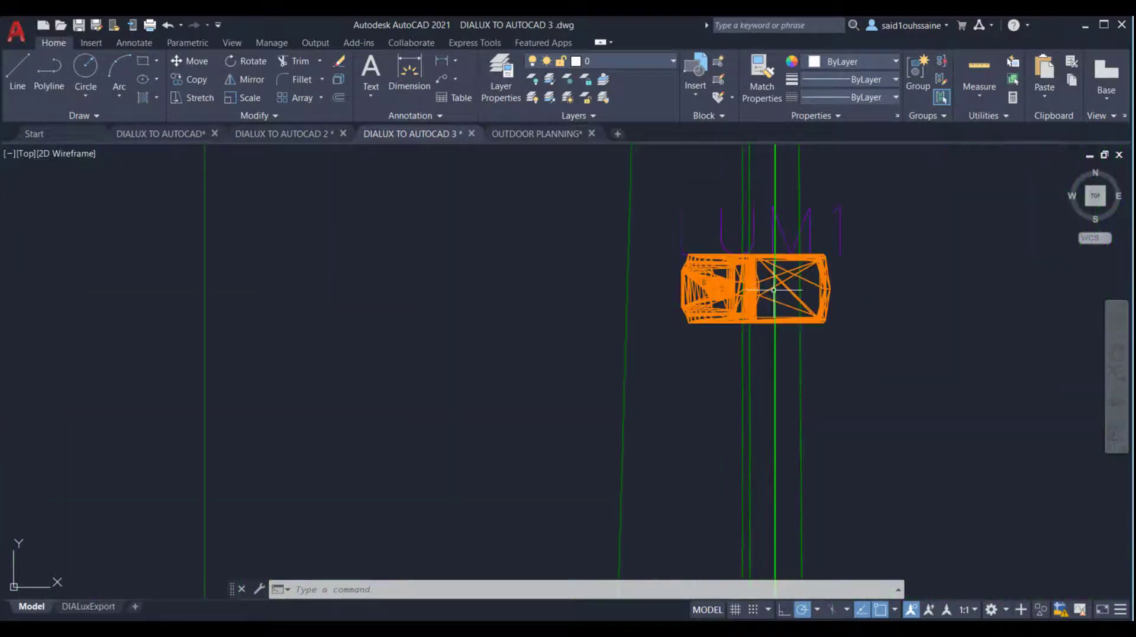
Step: Compare OUTDOOR PLANNING with DIALUX TO AUTOCAD 3 and survey the exported plan's outline and luminaire positions
click(535, 133)
click(441, 138)
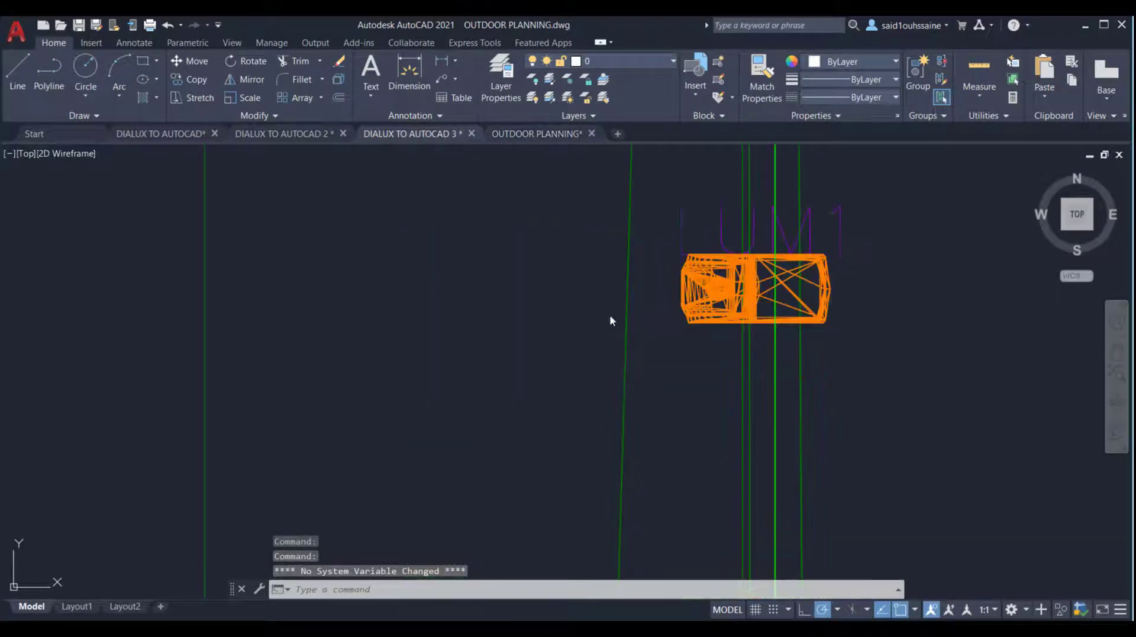
scroll(669, 322, down, 10)
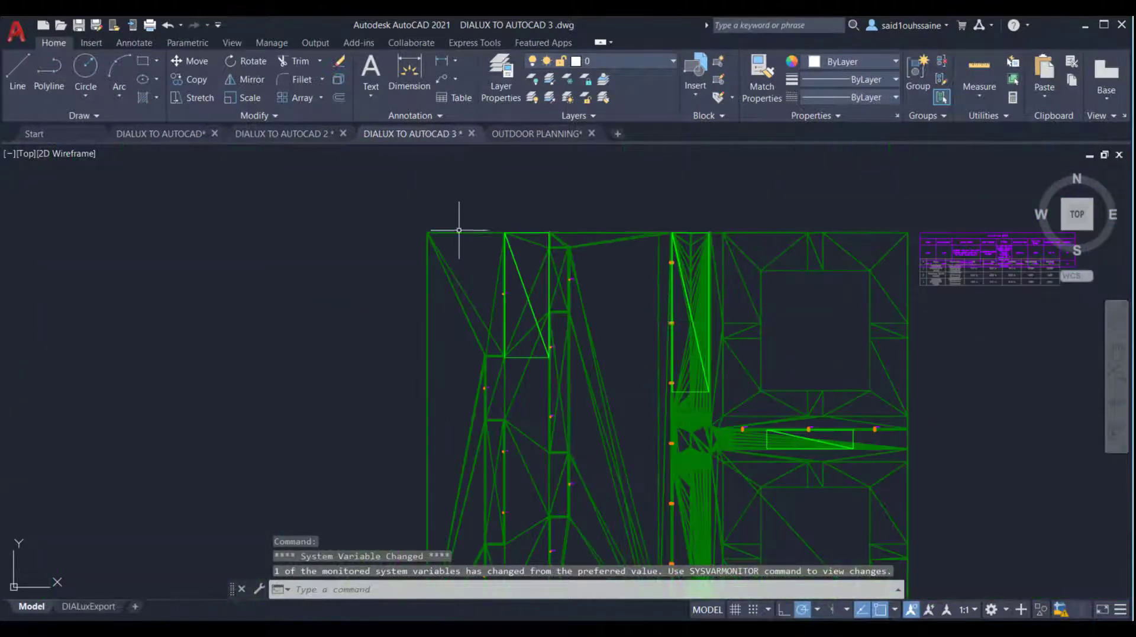
scroll(762, 261, up, 1)
scroll(763, 255, down, 3)
scroll(819, 293, up, 2)
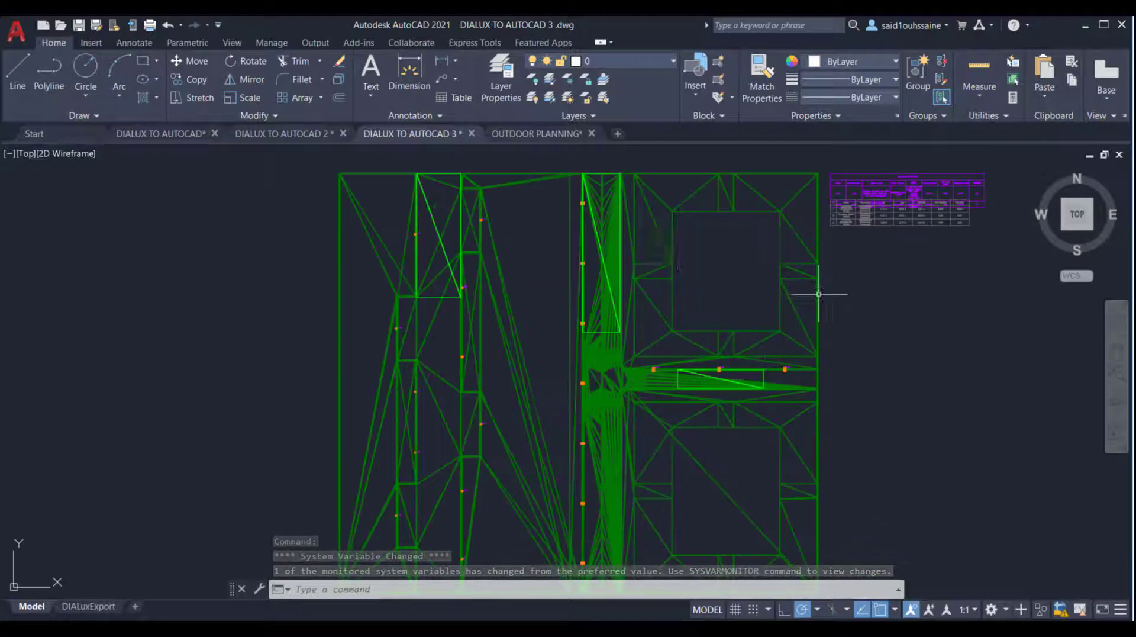
middle_drag(414, 279, 478, 285)
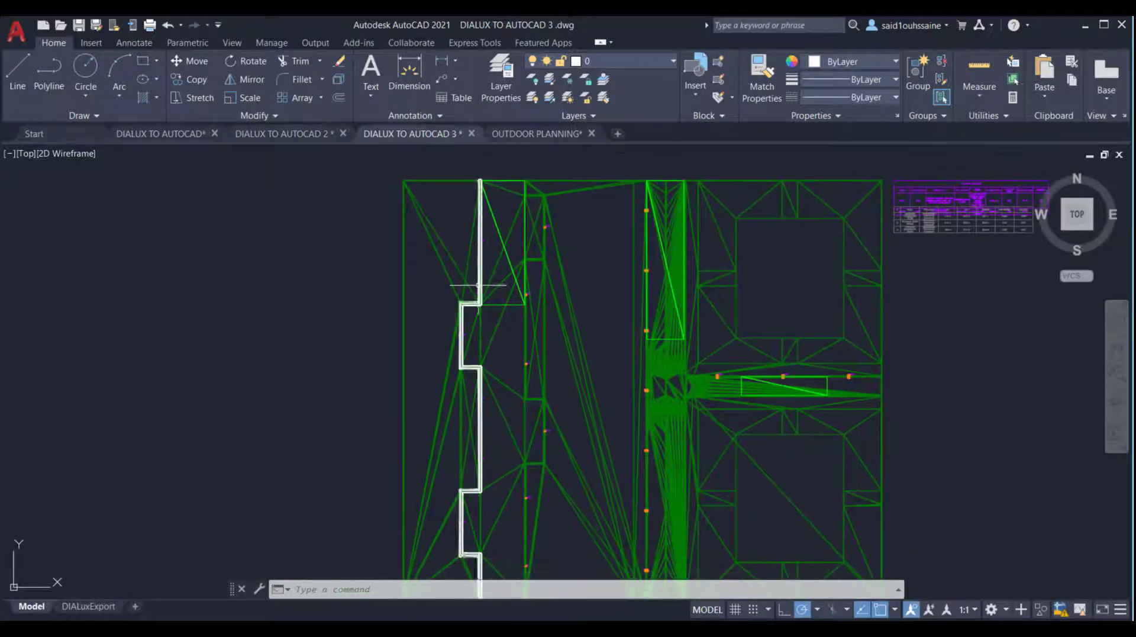
scroll(478, 285, down, 3)
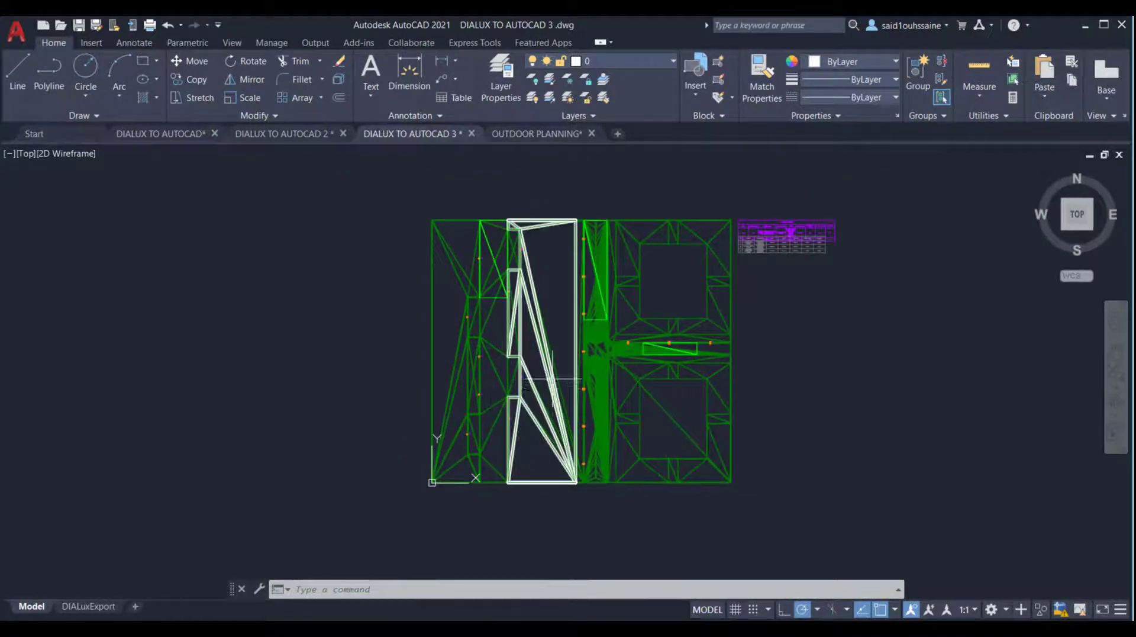
Step: Copy the topmost LUM 2 luminaire on the pedestrian path with its label, using the site outline's upper-left corner as base point
scroll(552, 379, up, 10)
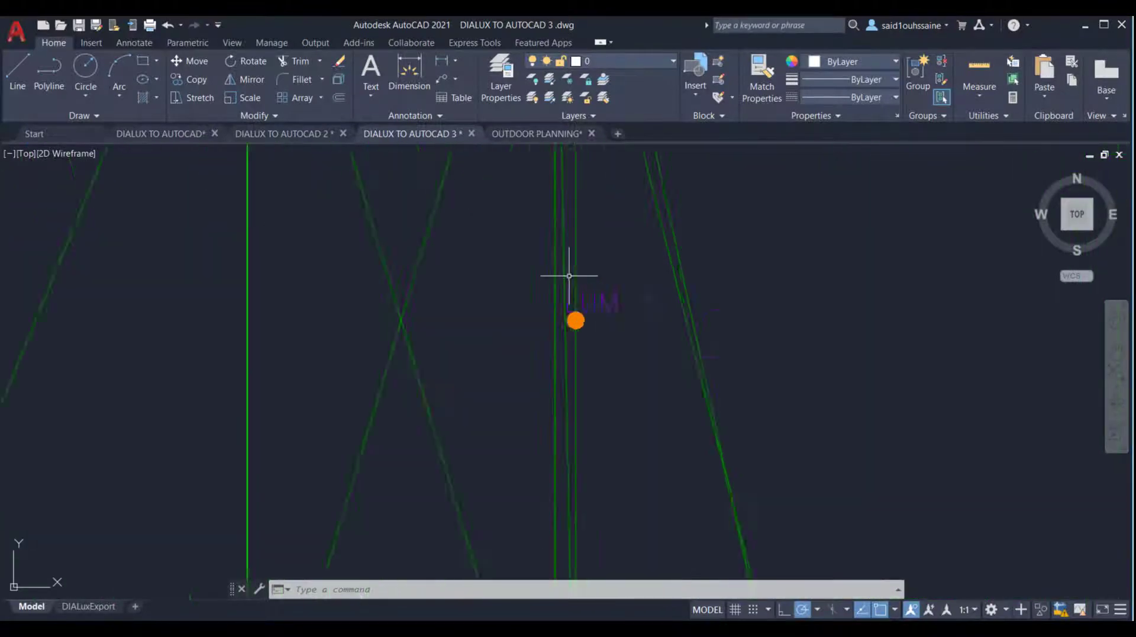
scroll(569, 275, up, 5)
click(735, 500)
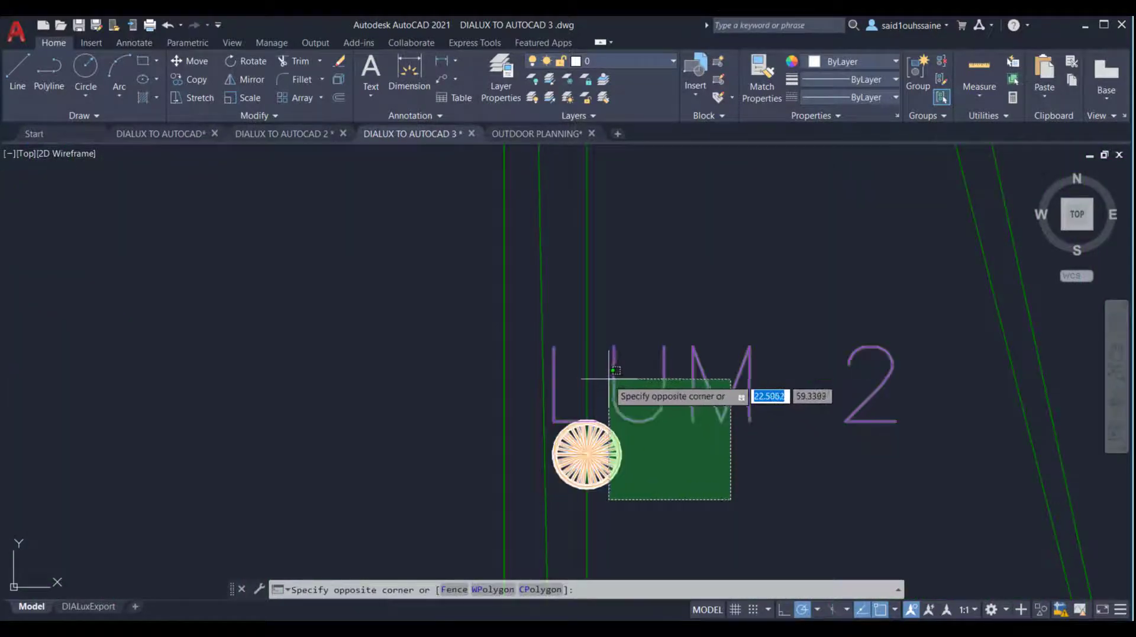
click(608, 379)
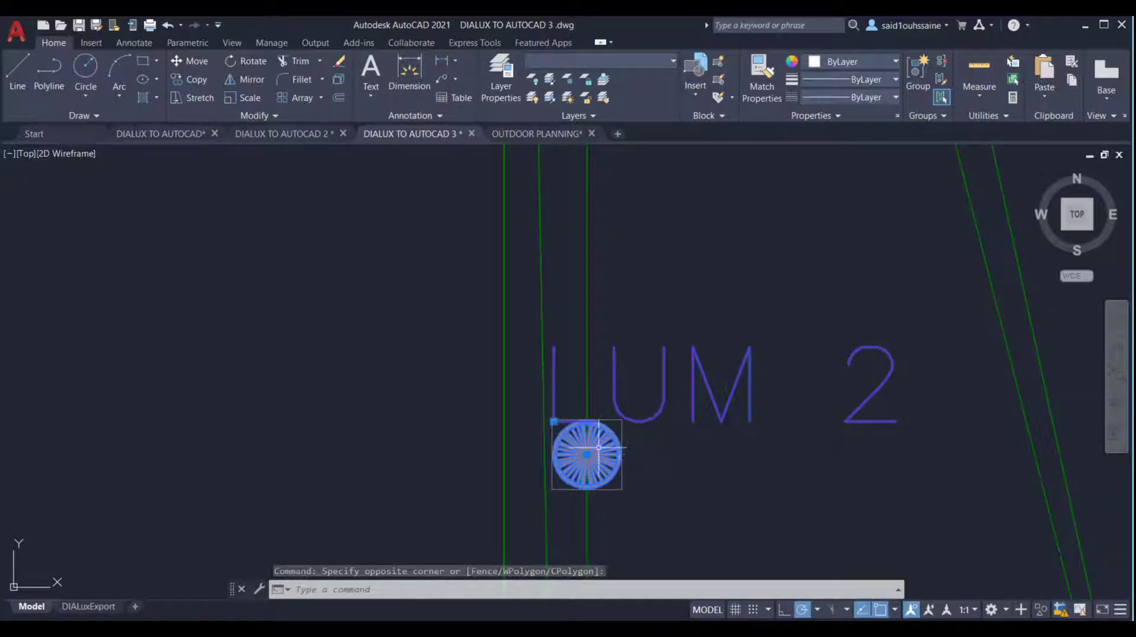
right_click(610, 375)
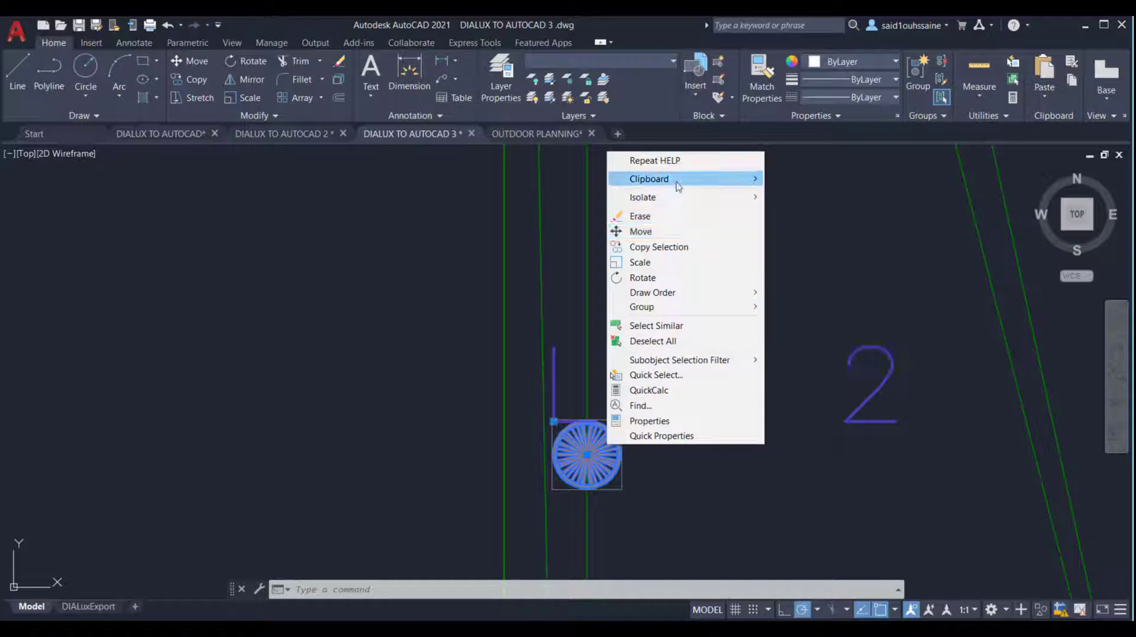
mouse_move(678, 186)
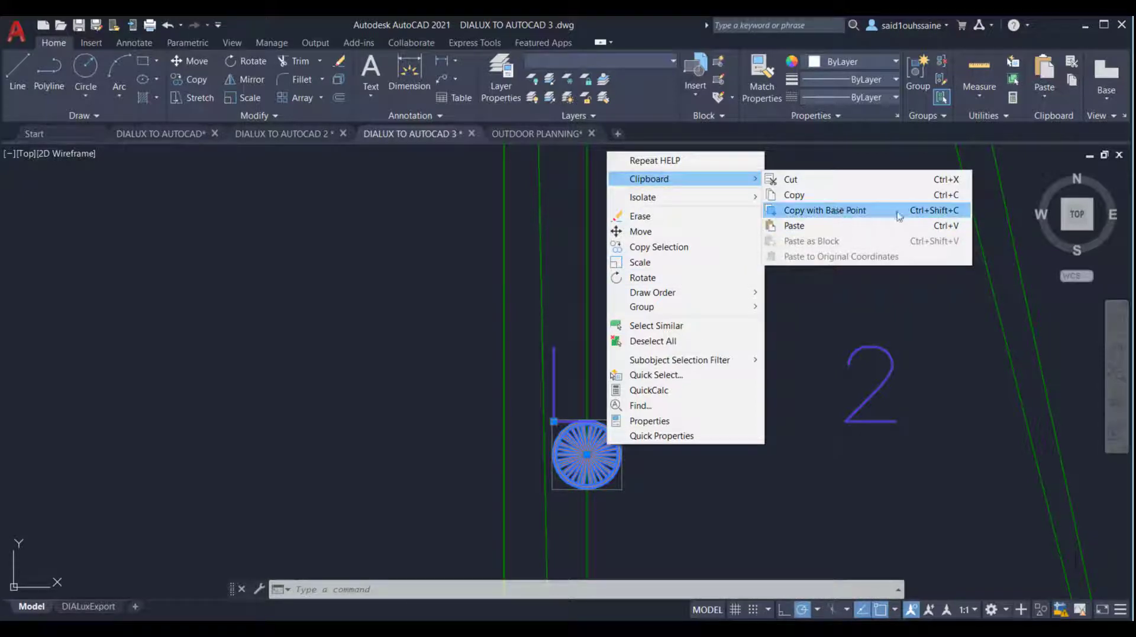
click(859, 215)
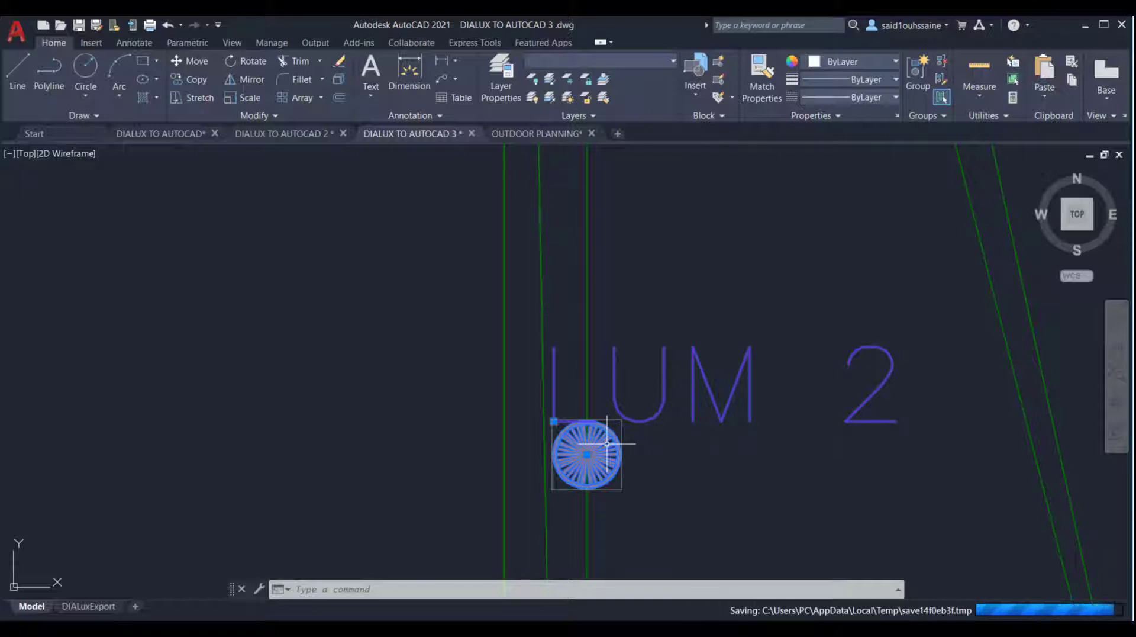
key(ctrl+shift+c)
scroll(607, 442, down, 5)
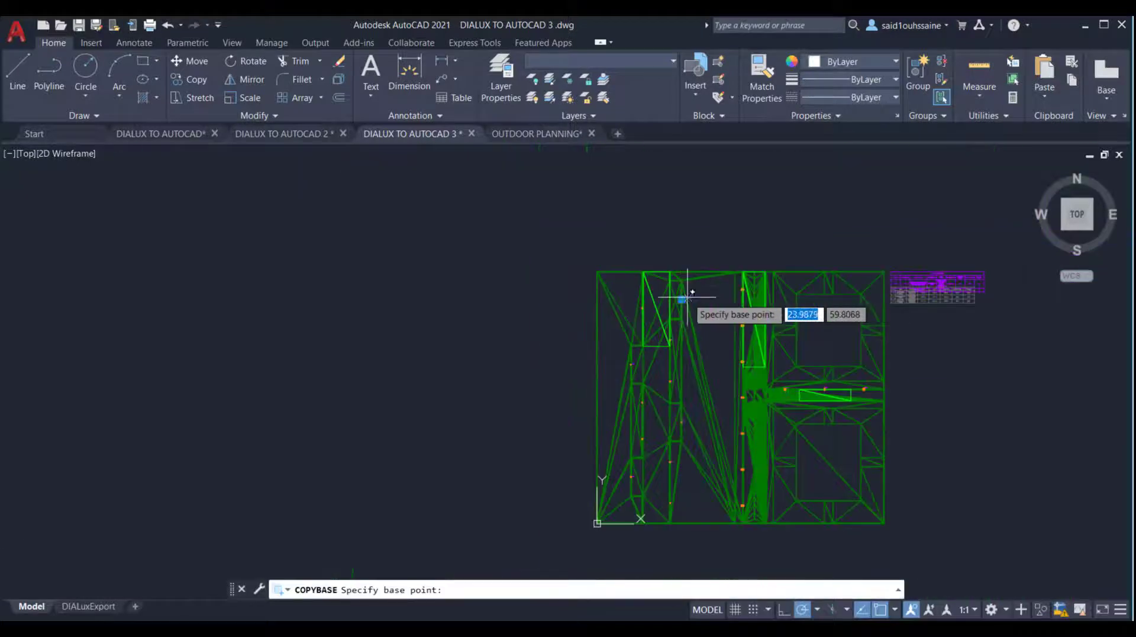
scroll(621, 266, up, 5)
scroll(611, 219, up, 2)
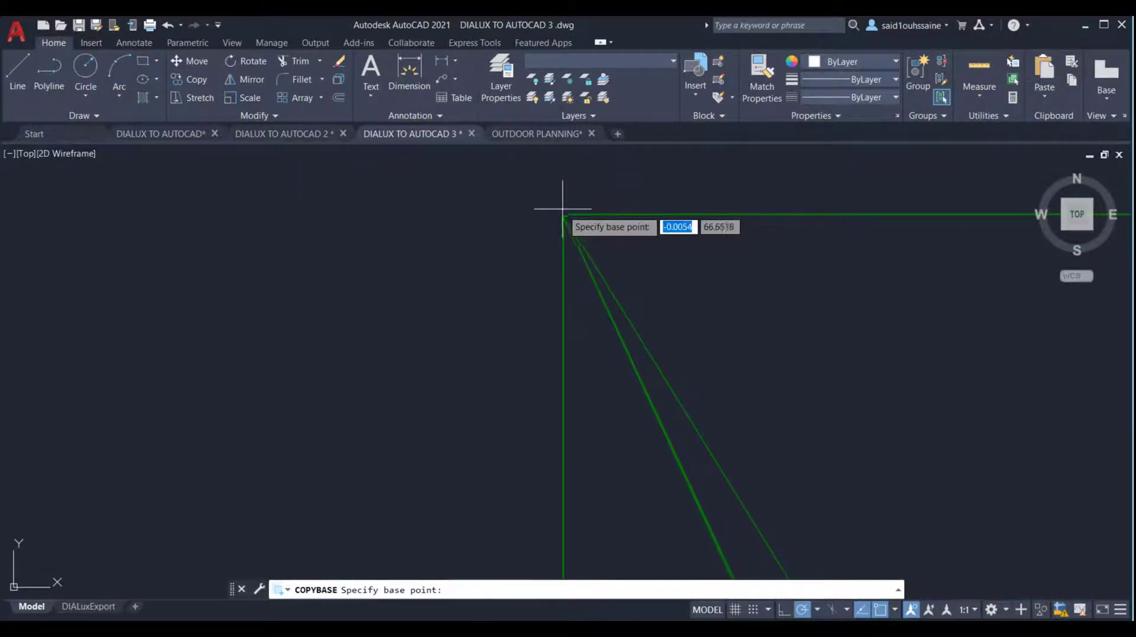
click(563, 215)
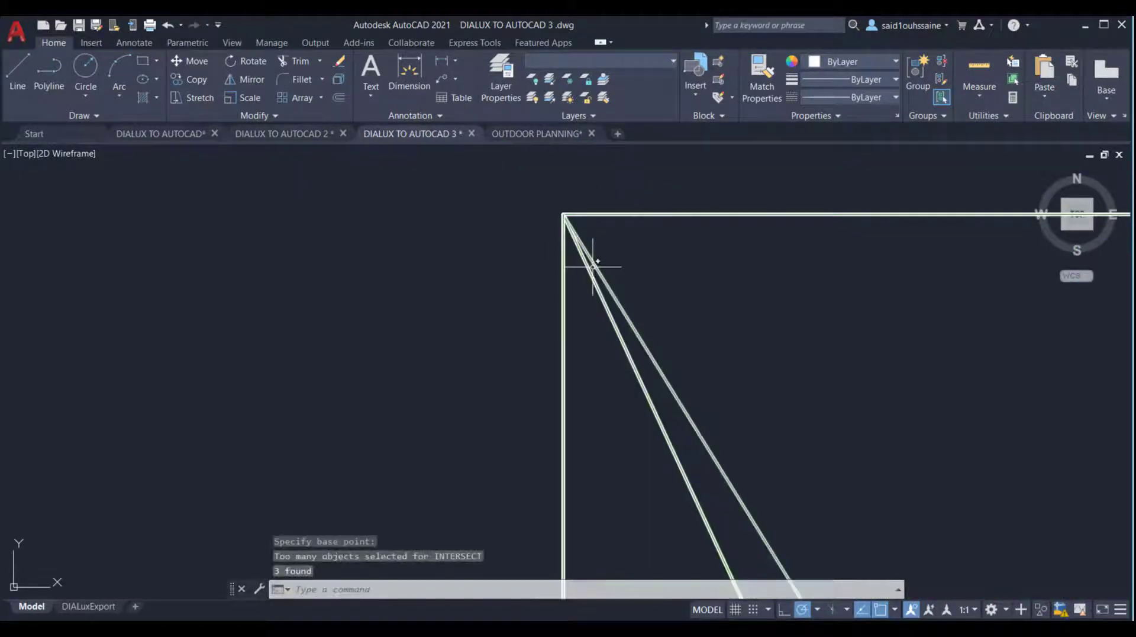
scroll(594, 248, down, 3)
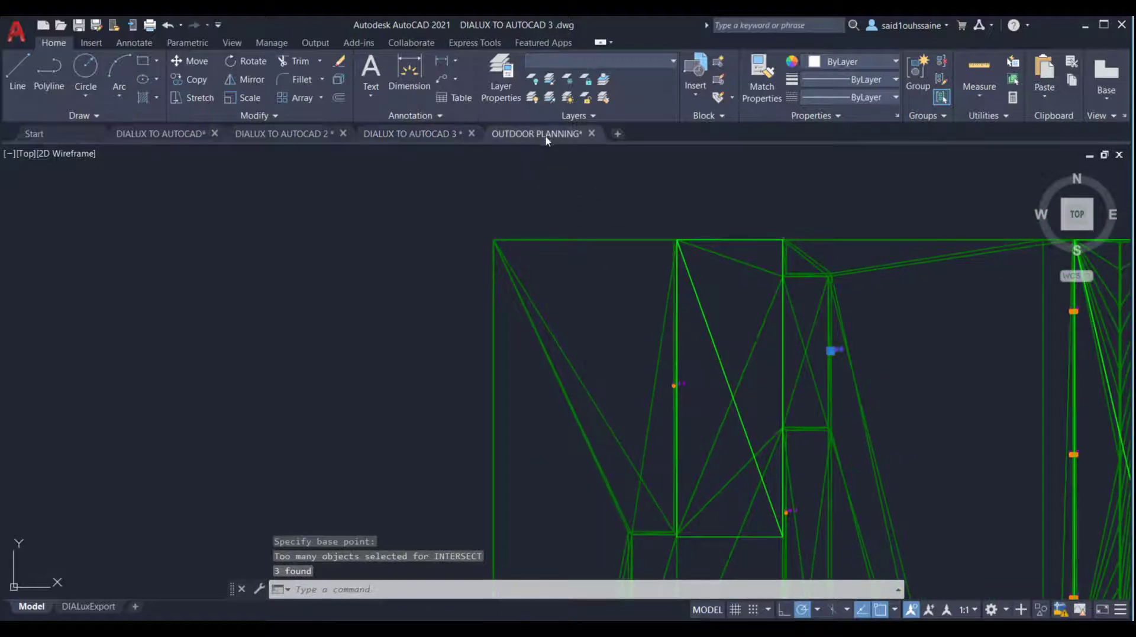
Step: Paste the copied luminaire and label into the OUTDOOR PLANNING drawing, inserted at the site outline's upper-left corner
click(545, 135)
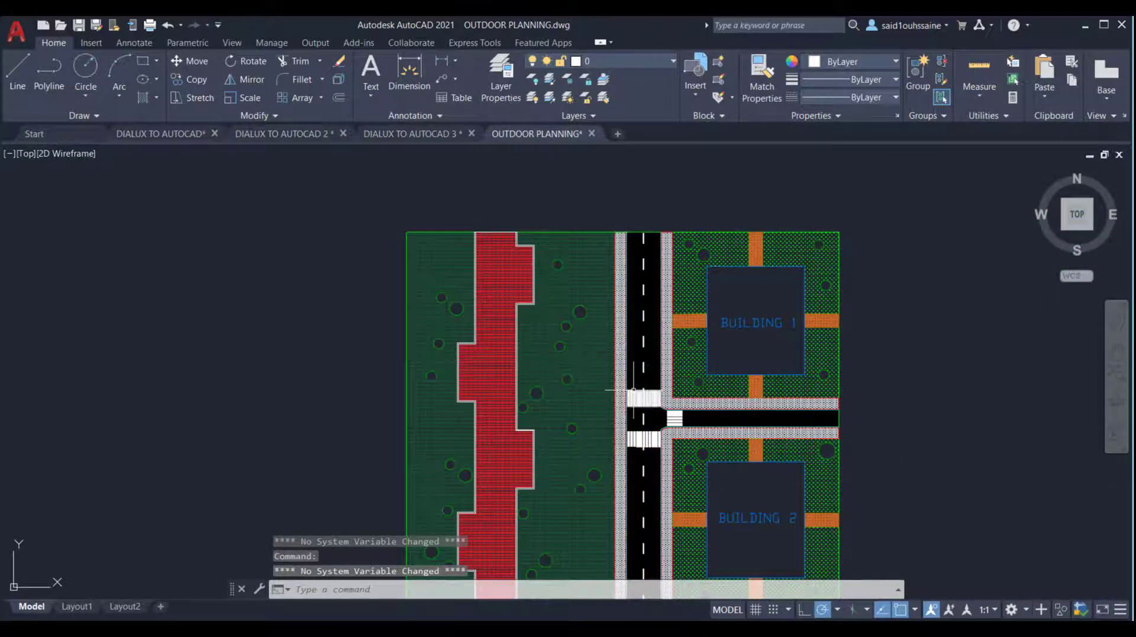
scroll(633, 390, up, 10)
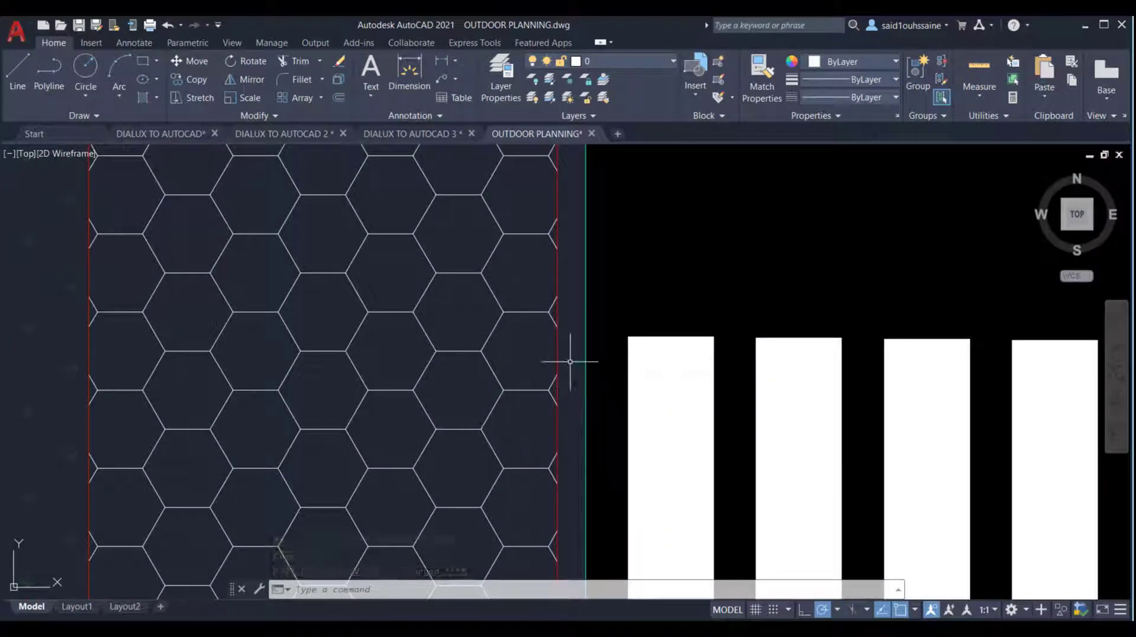
scroll(553, 380, down, 5)
scroll(570, 343, up, 5)
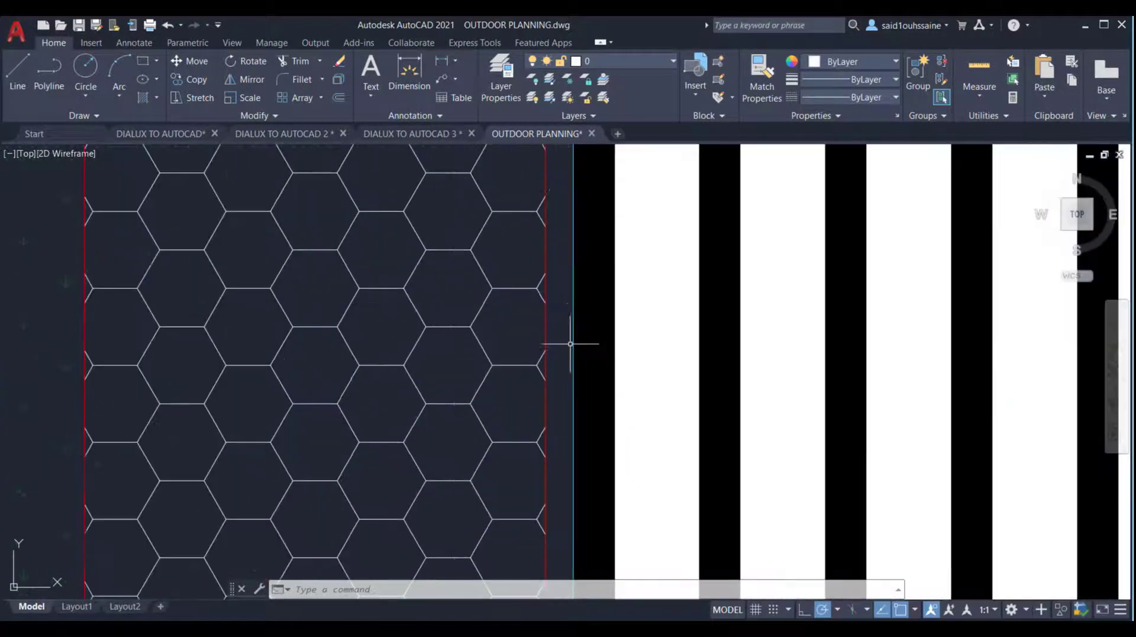
scroll(563, 314, down, 10)
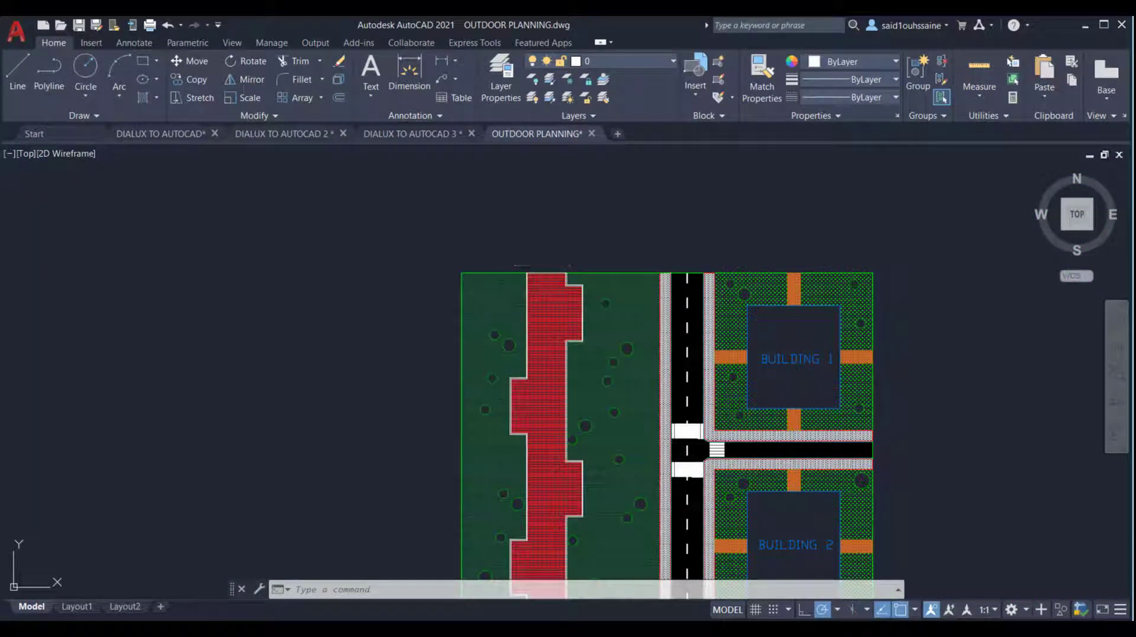
key(ctrl+v)
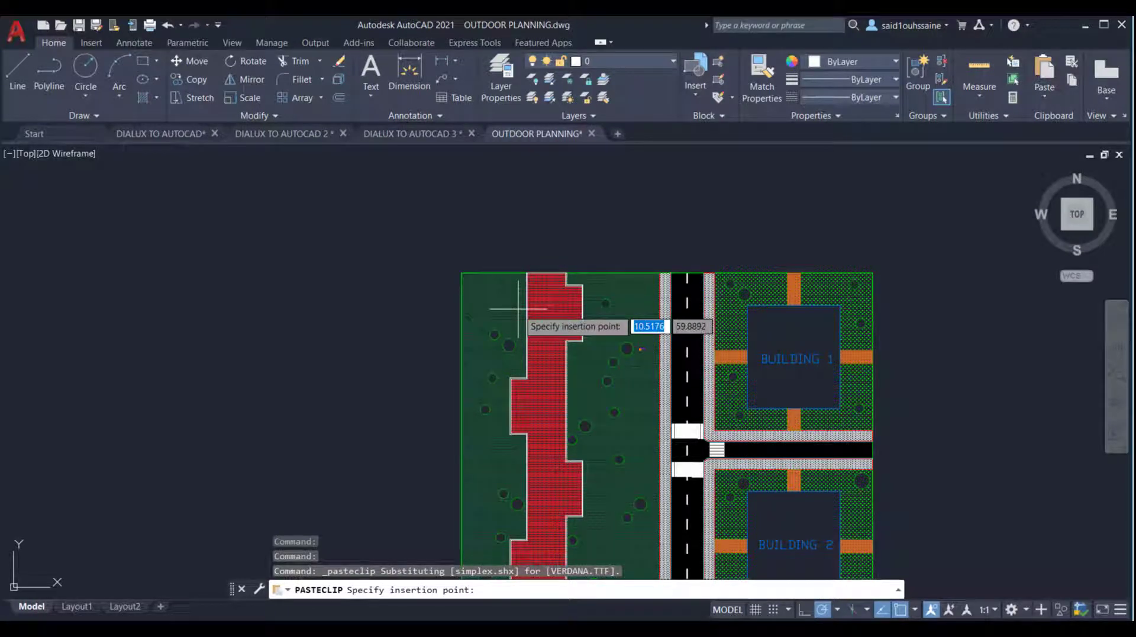
scroll(458, 274, up, 5)
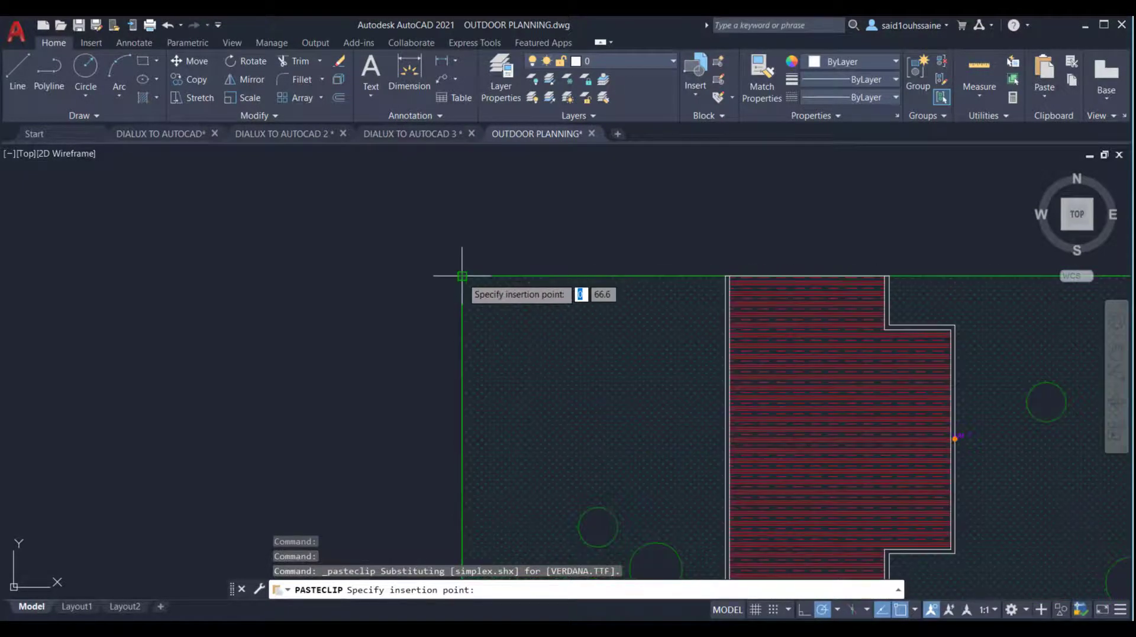
scroll(425, 311, down, 6)
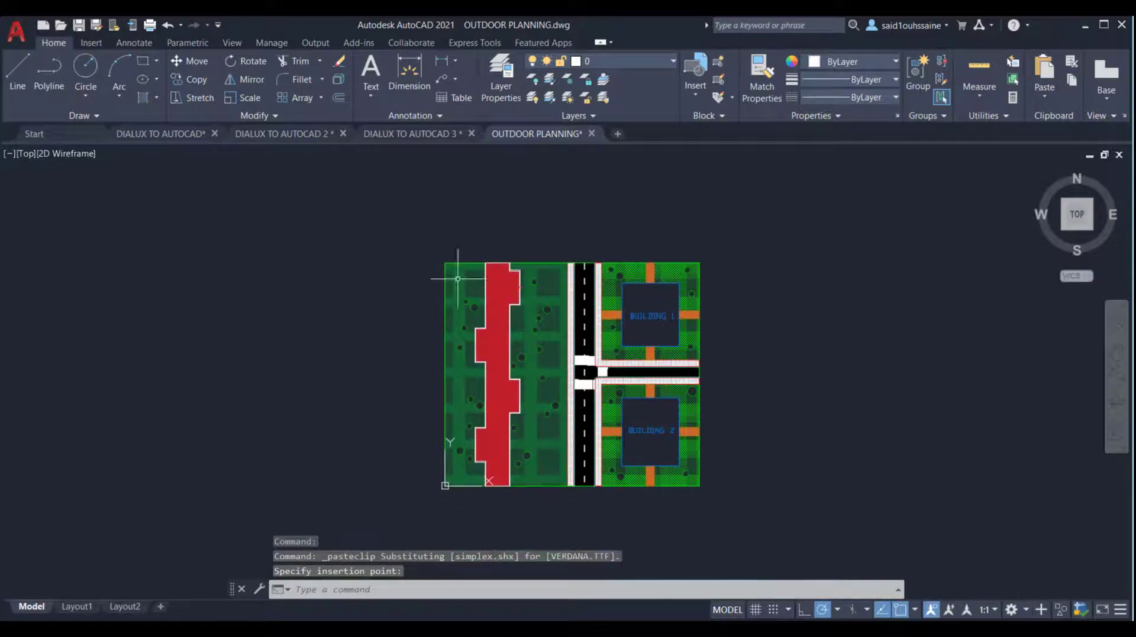
click(445, 484)
Step: Examine the pasted luminaire and its label on the edge of the red pedestrian path
scroll(588, 382, up, 6)
scroll(591, 380, down, 2)
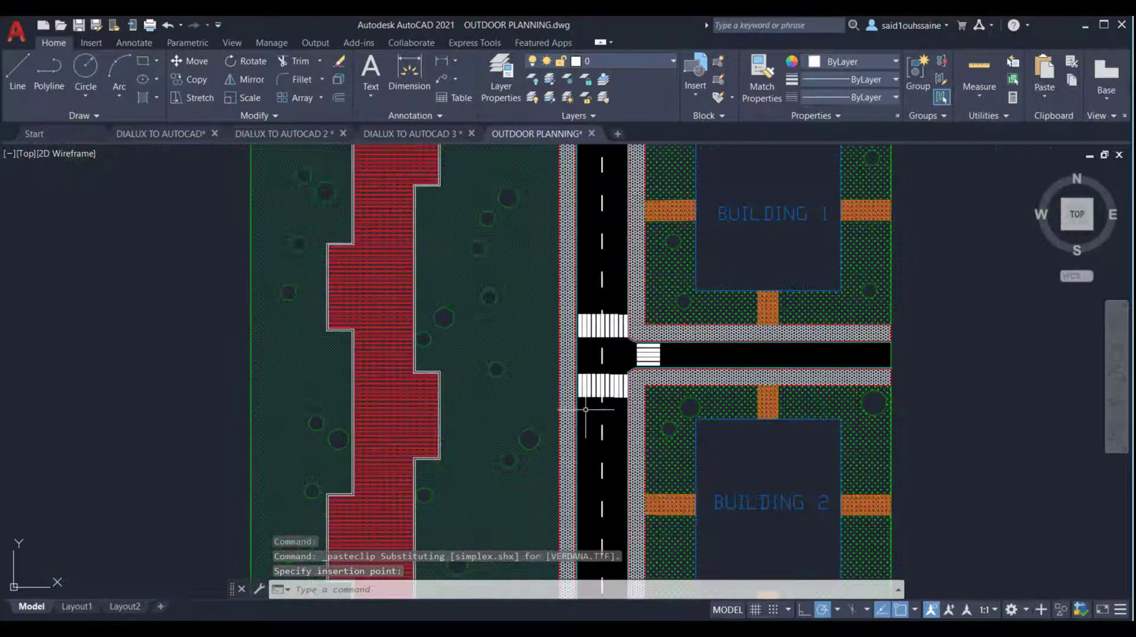
middle_drag(614, 338, 628, 272)
scroll(627, 275, down, 1)
scroll(515, 260, up, 2)
mouse_move(516, 298)
middle_down()
mouse_move(502, 456)
mouse_move(515, 376)
mouse_move(514, 444)
middle_up()
middle_drag(513, 260, 515, 331)
scroll(576, 263, up, 2)
scroll(559, 266, up, 4)
middle_drag(544, 258, 556, 337)
scroll(560, 328, down, 2)
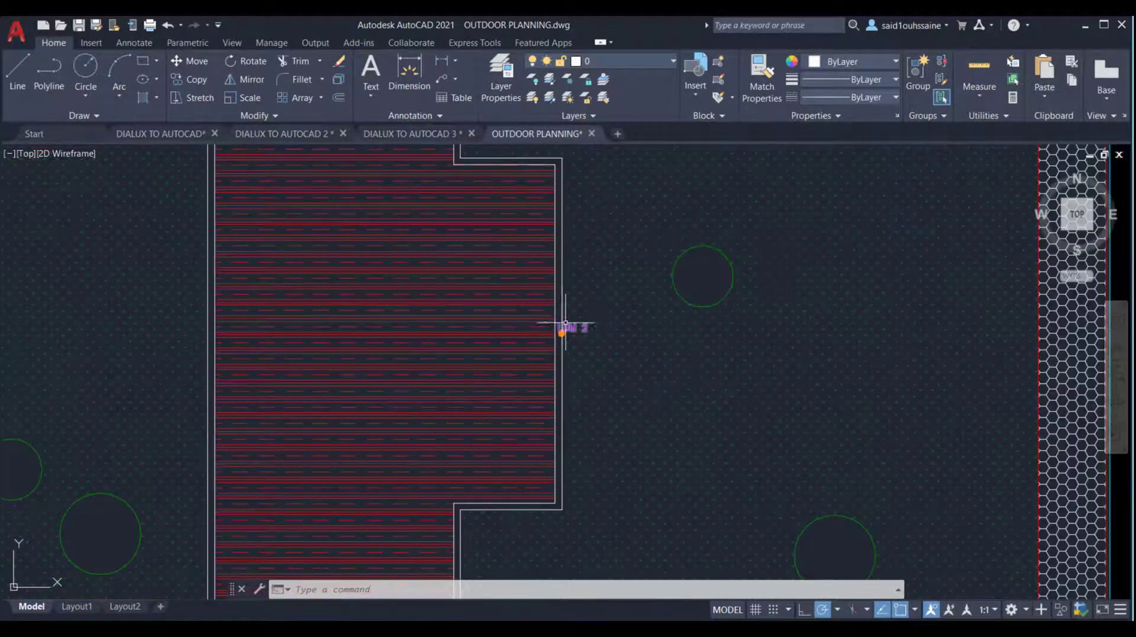
Step: Compare the luminaire's position in DIALUX TO AUTOCAD 3 with its pasted position in OUTDOOR PLANNING
click(408, 133)
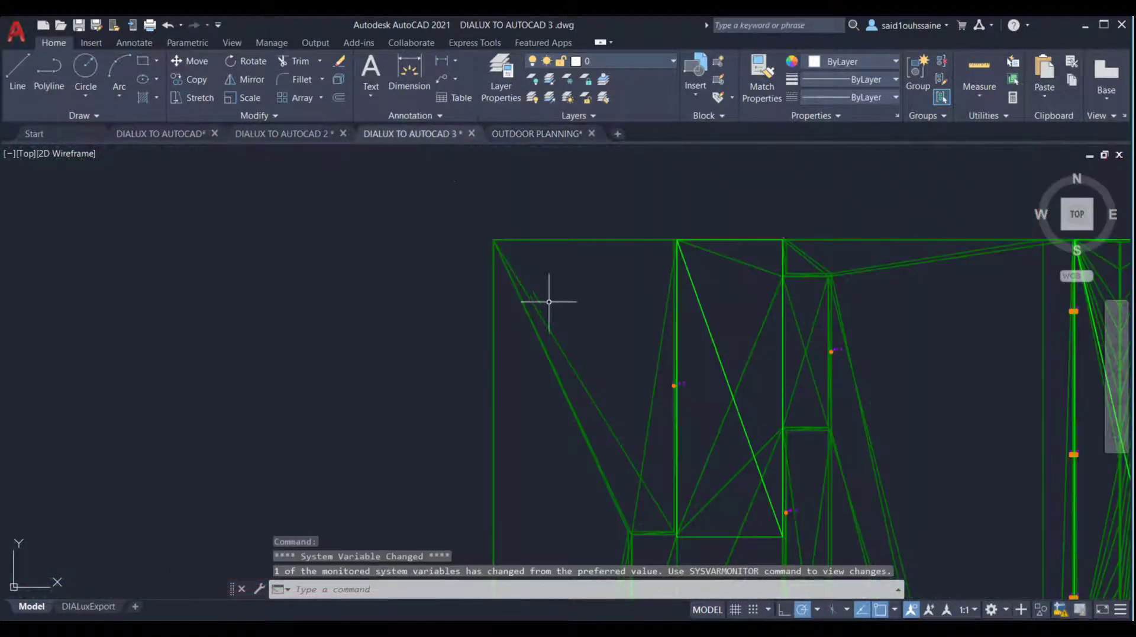
scroll(642, 378, down, 2)
middle_drag(645, 381, 623, 305)
scroll(623, 307, up, 2)
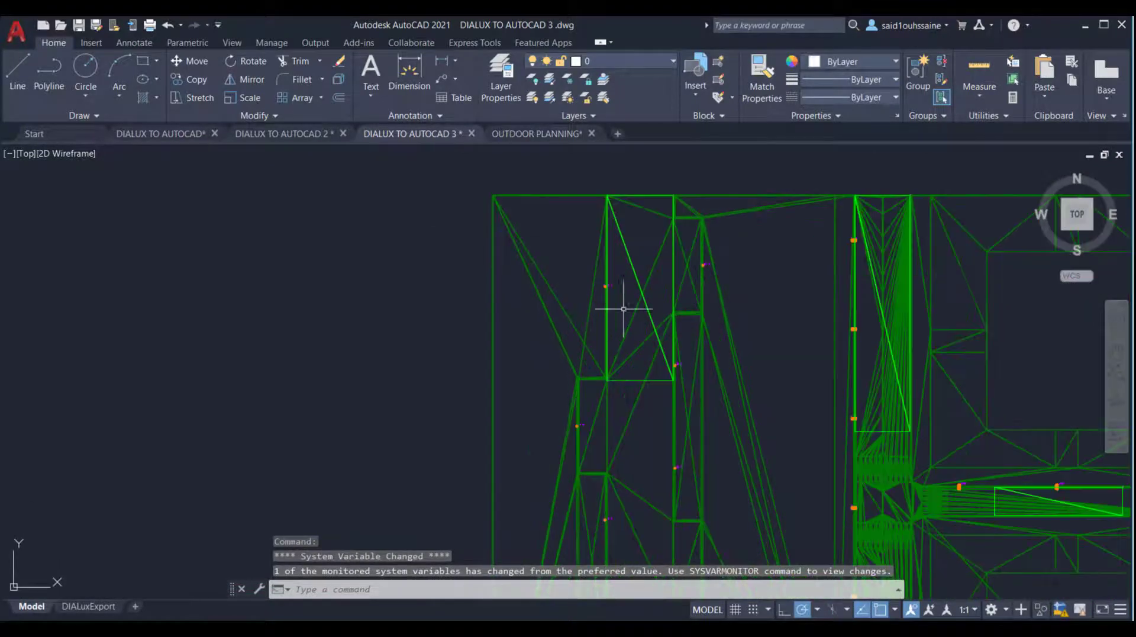
click(556, 134)
scroll(563, 311, up, 3)
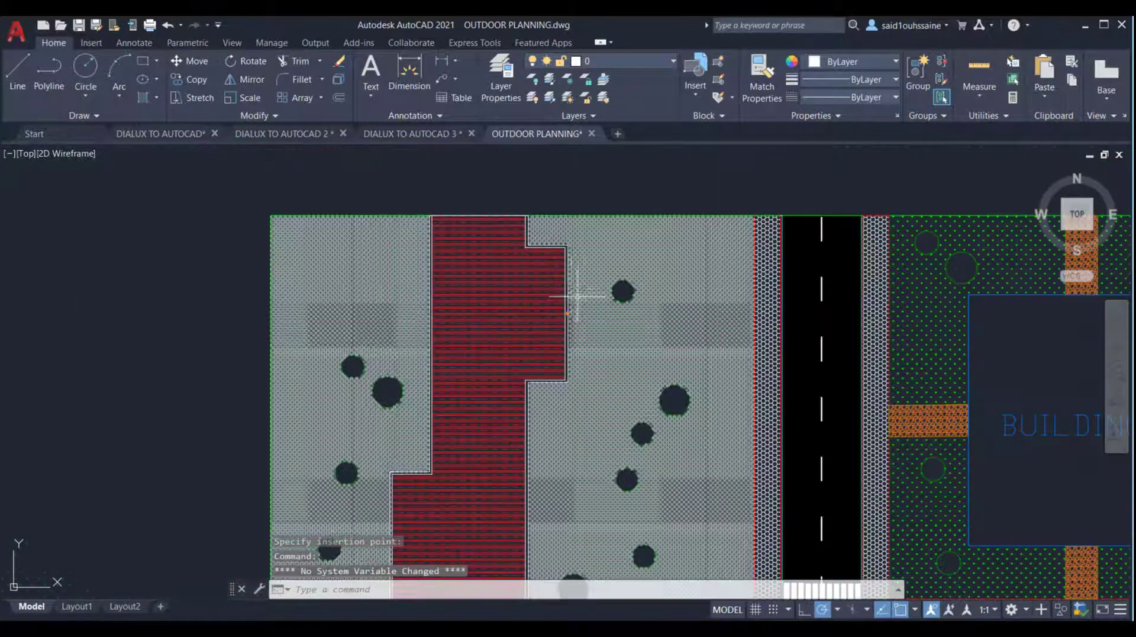
click(422, 135)
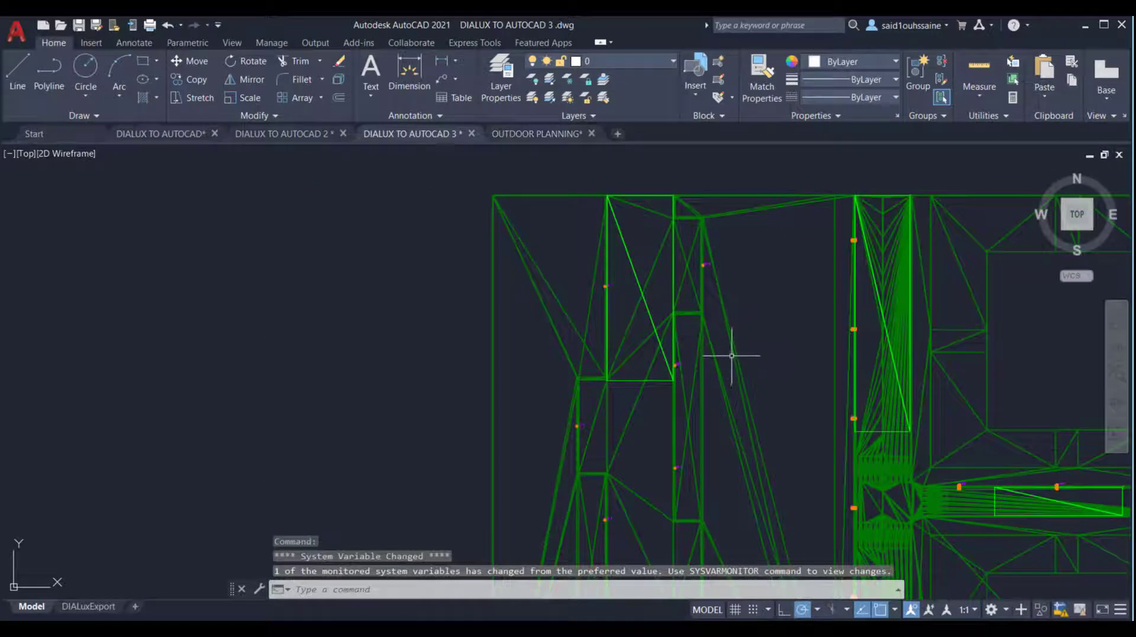
middle_drag(718, 256, 655, 296)
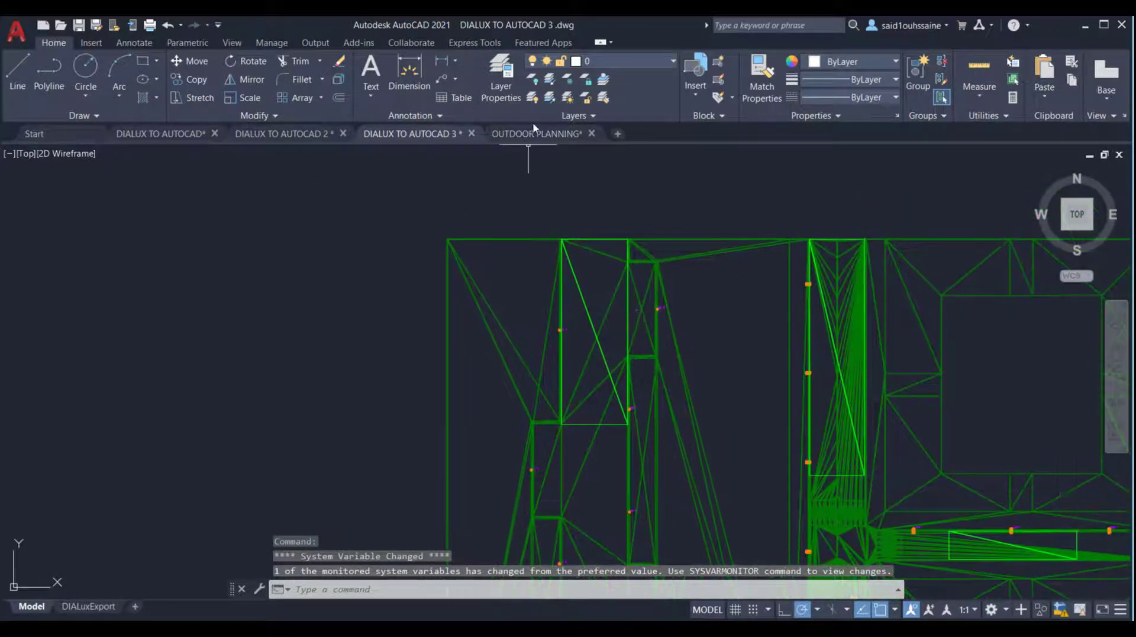
click(538, 135)
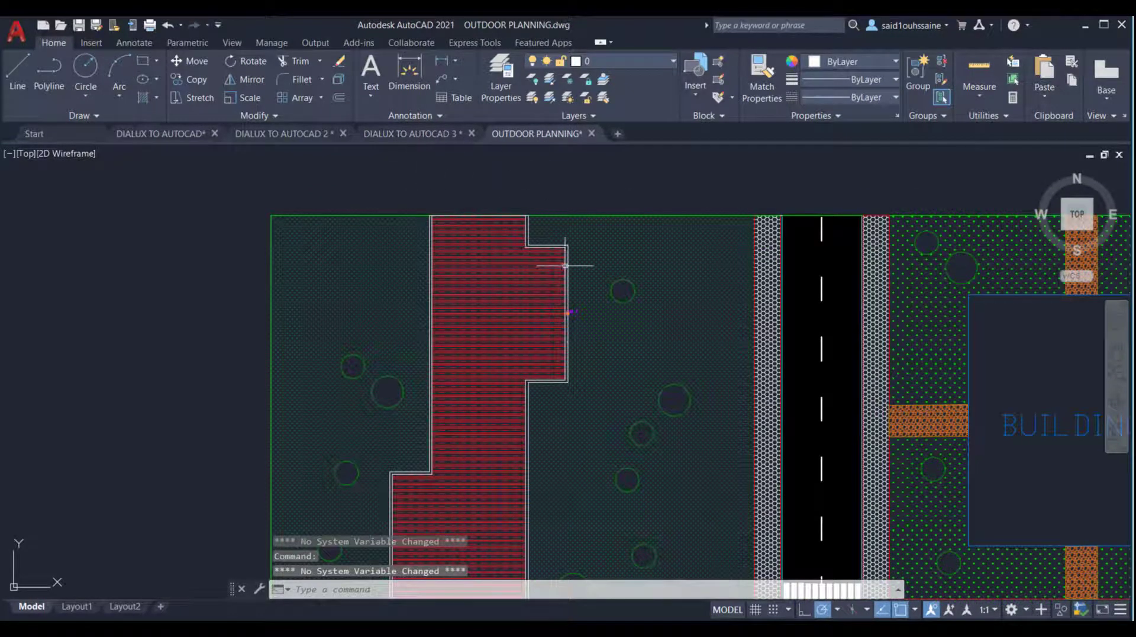
Step: Return to DIALUX TO AUTOCAD 3 and review the remaining luminaires along the pedestrian path and roads
click(436, 135)
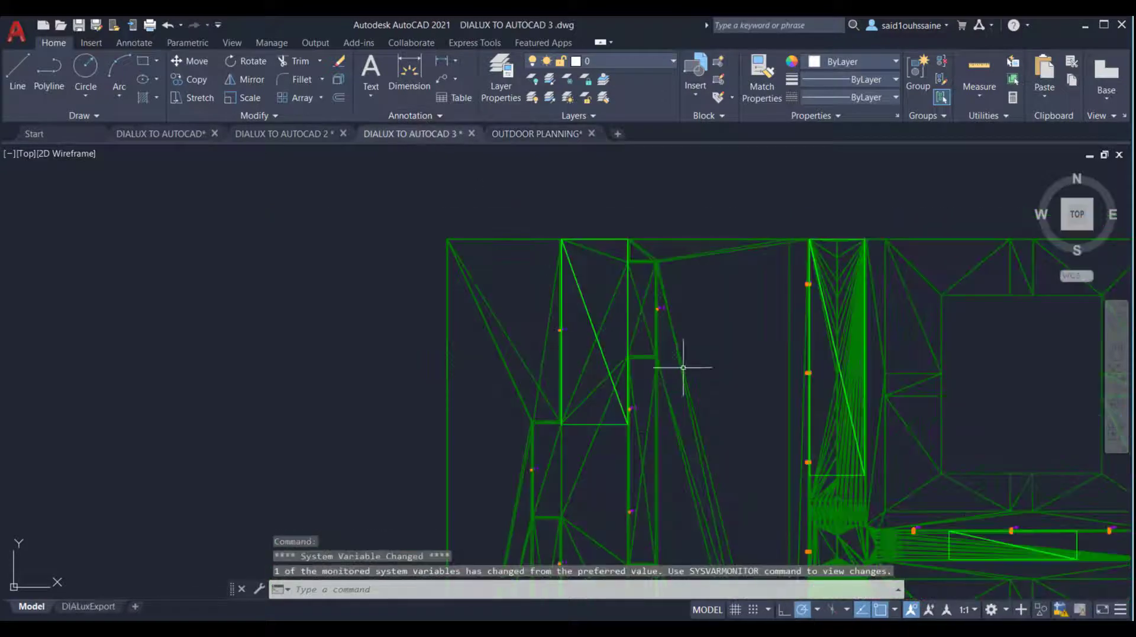
scroll(650, 313, up, 6)
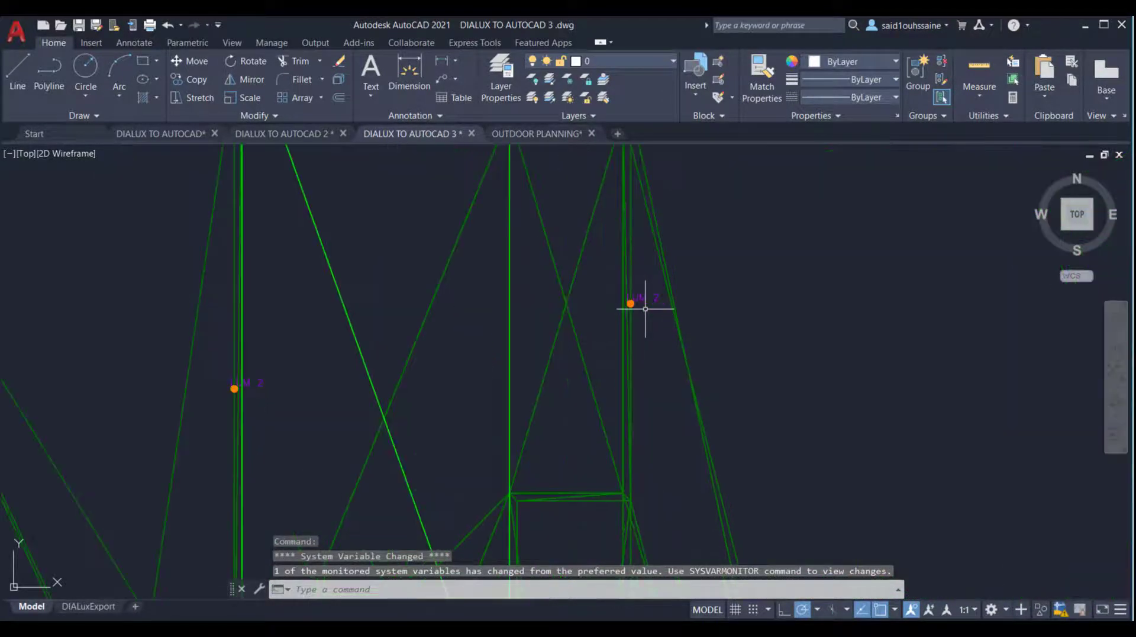
scroll(646, 311, down, 6)
scroll(645, 310, down, 7)
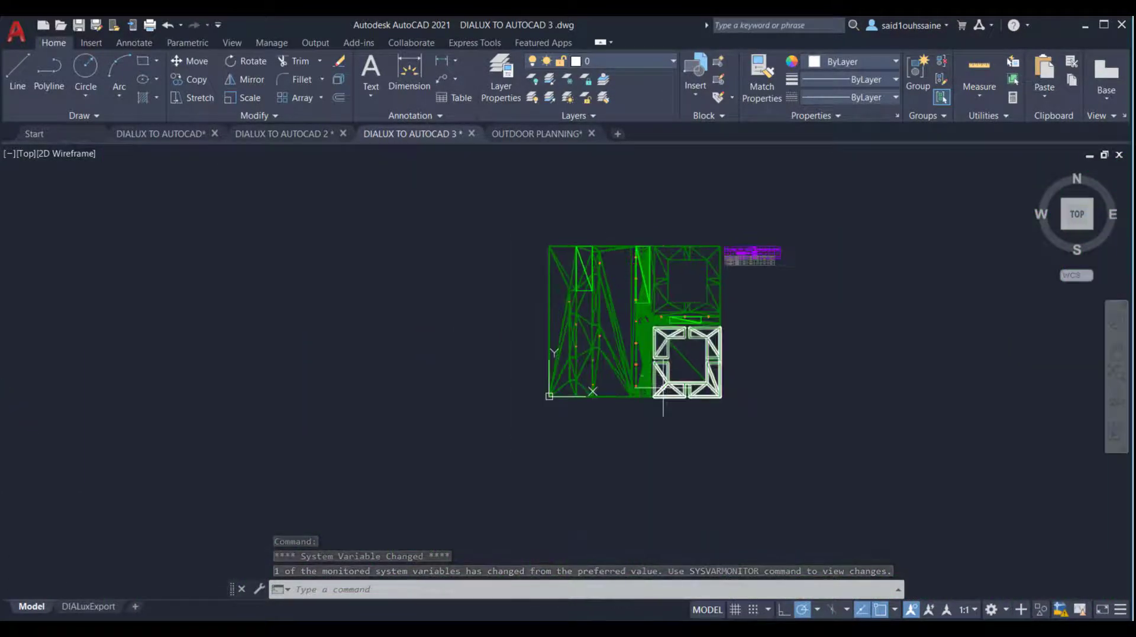
scroll(642, 348, up, 6)
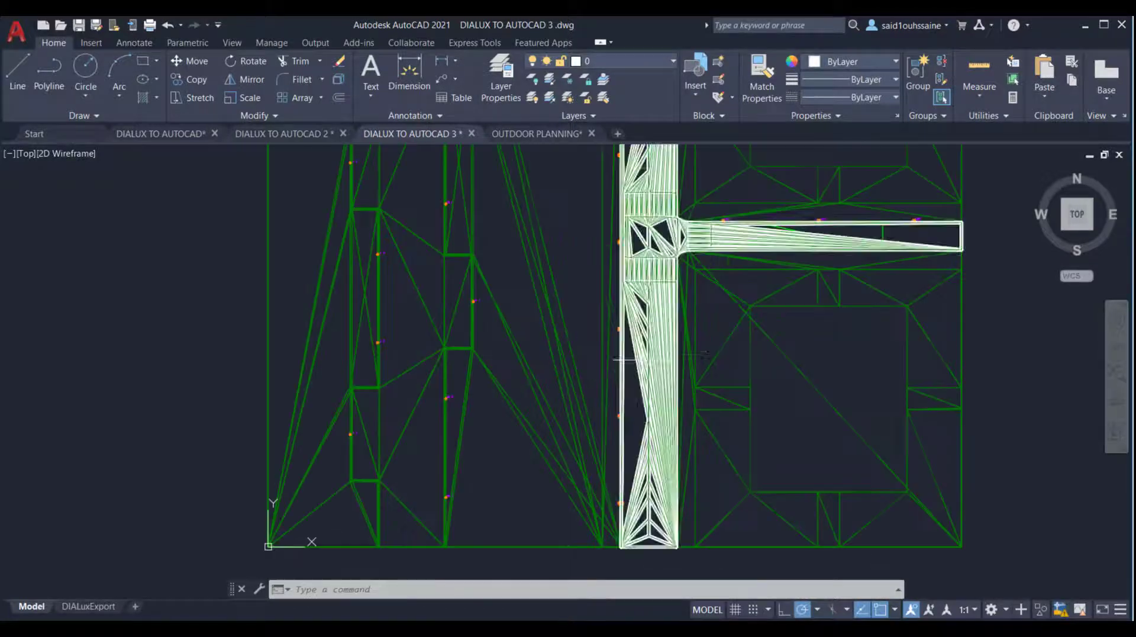
scroll(673, 351, down, 6)
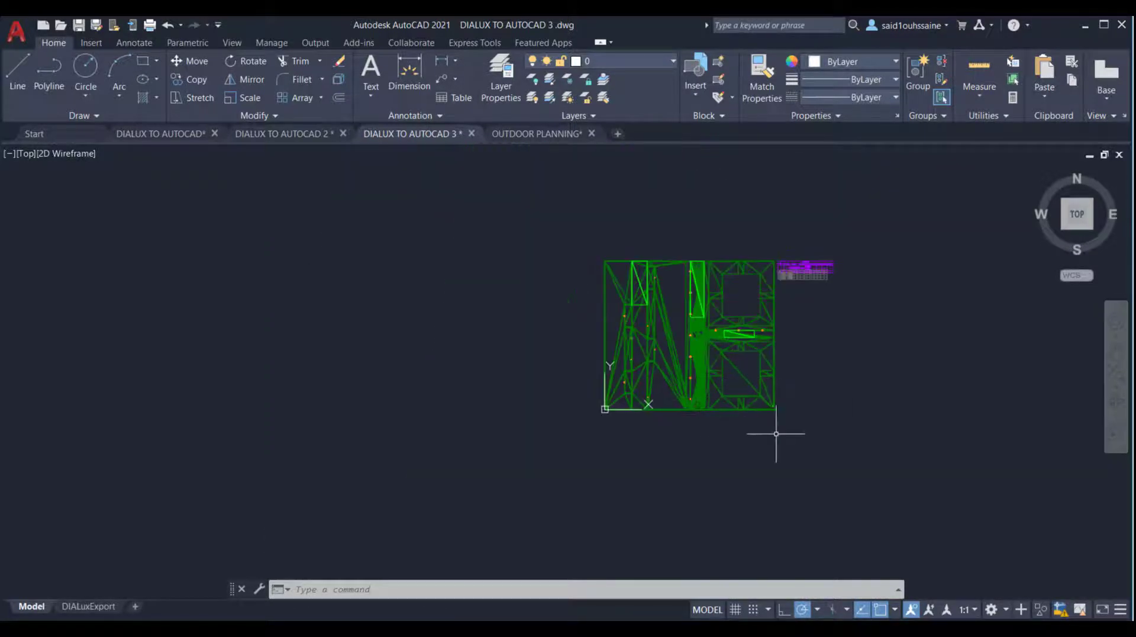
Step: Select the whole exported plan and remove the geometry around the lower-right building from the selection
click(773, 442)
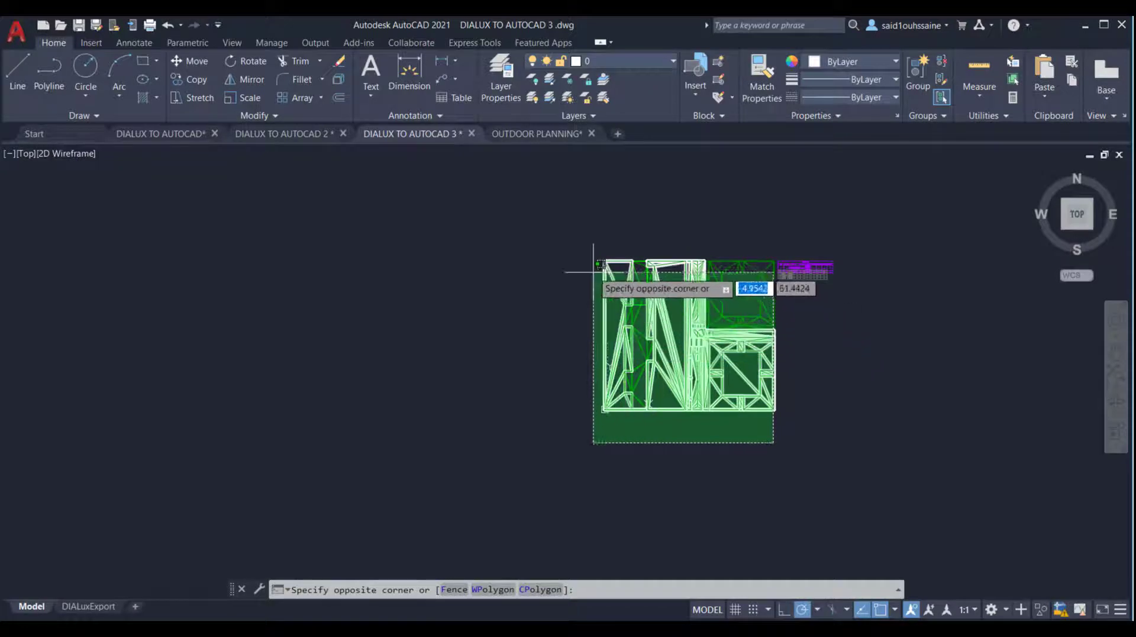
click(567, 249)
scroll(794, 415, up, 8)
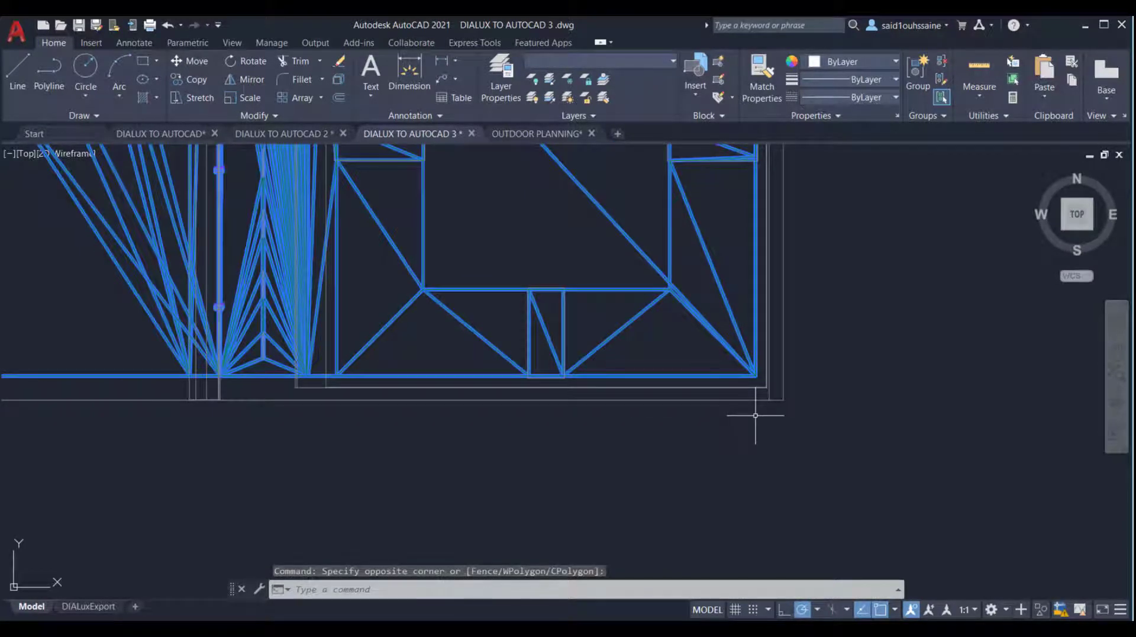
click(755, 415)
click(724, 401)
shift+click(859, 449)
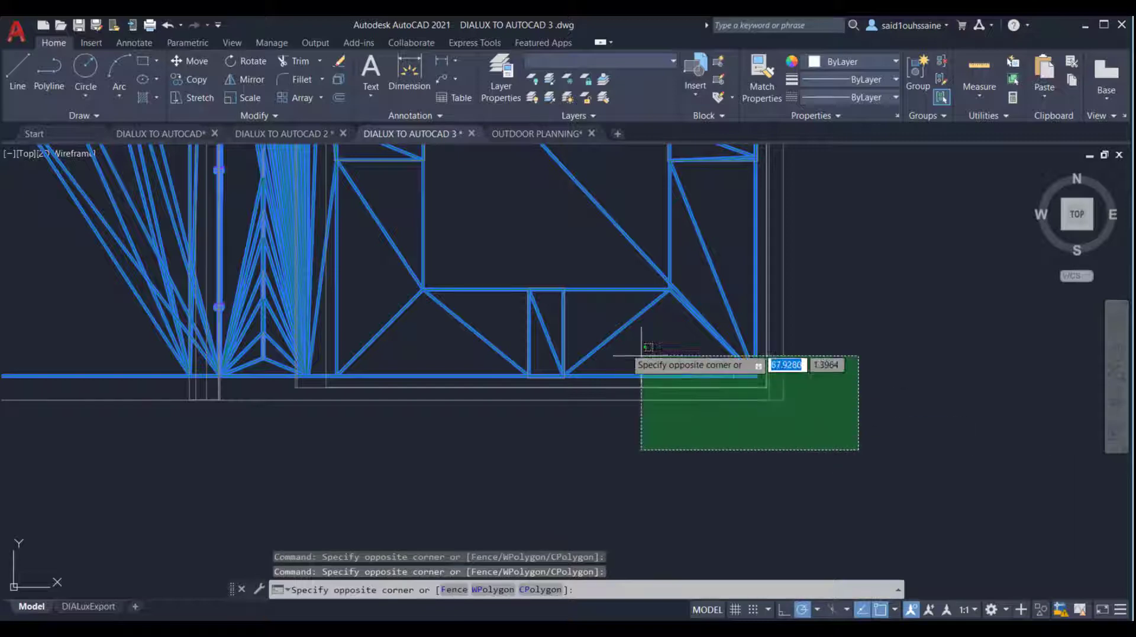
shift+click(433, 243)
Step: Remove the ground surfaces along the plan's lower edge, between and beside the pedestrian path and road, from the selection
scroll(505, 335, down, 3)
middle_drag(570, 350, 758, 404)
scroll(580, 400, up, 3)
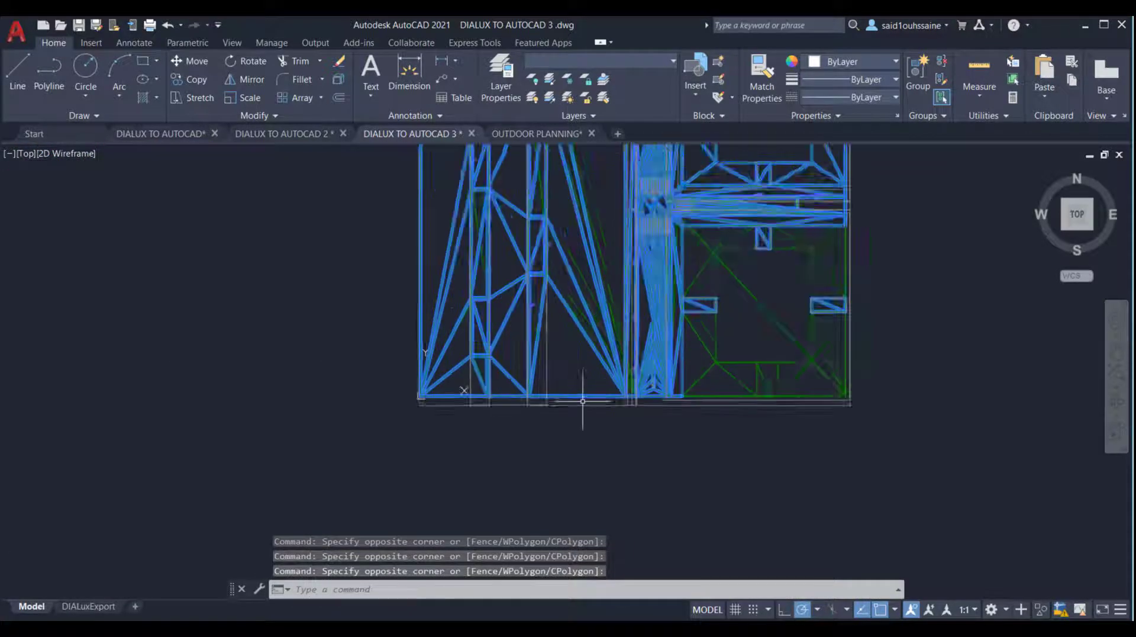
shift+click(652, 437)
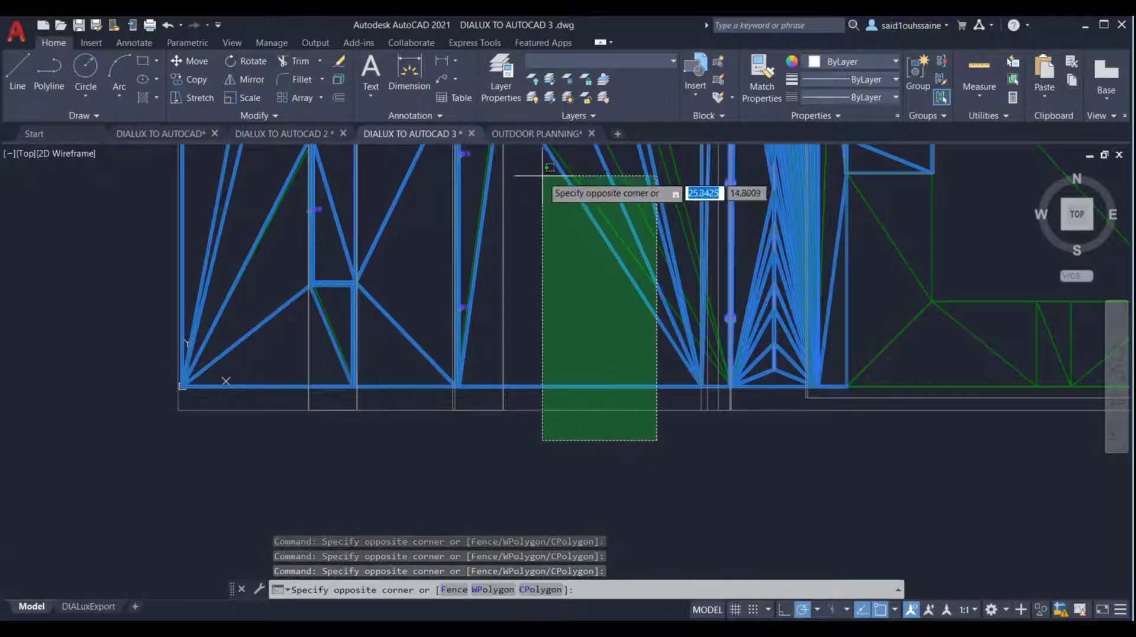
shift+click(547, 222)
shift+click(314, 431)
shift+click(132, 317)
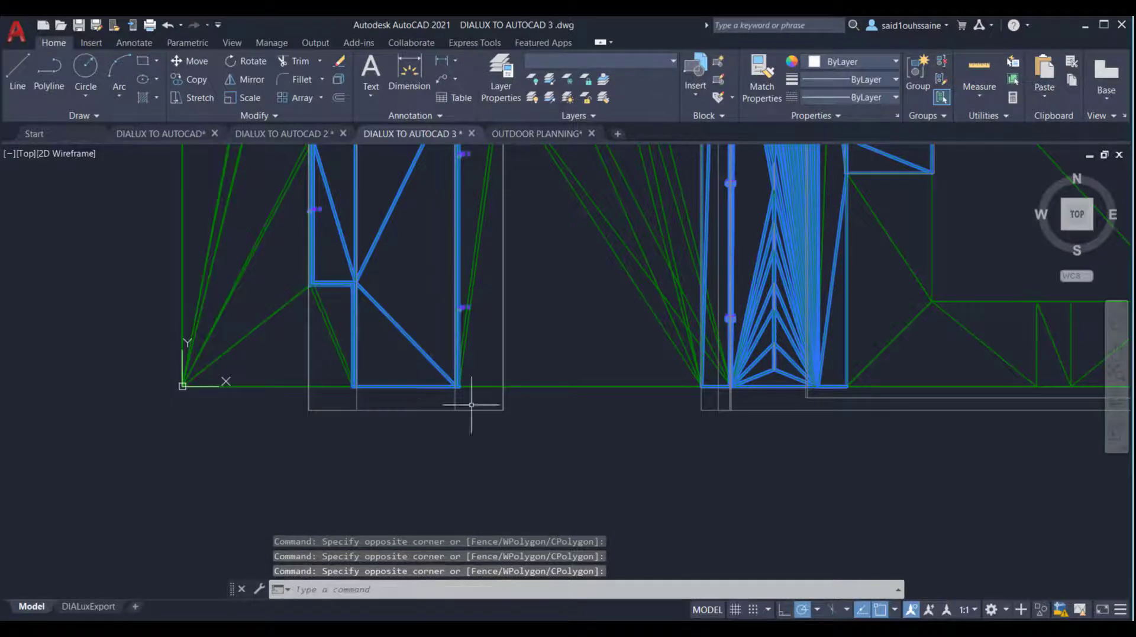
Step: Remove the pedestrian path and main road surface geometry from the selection, keeping the luminaires selected
shift+click(500, 447)
shift+click(305, 332)
scroll(776, 355, up, 5)
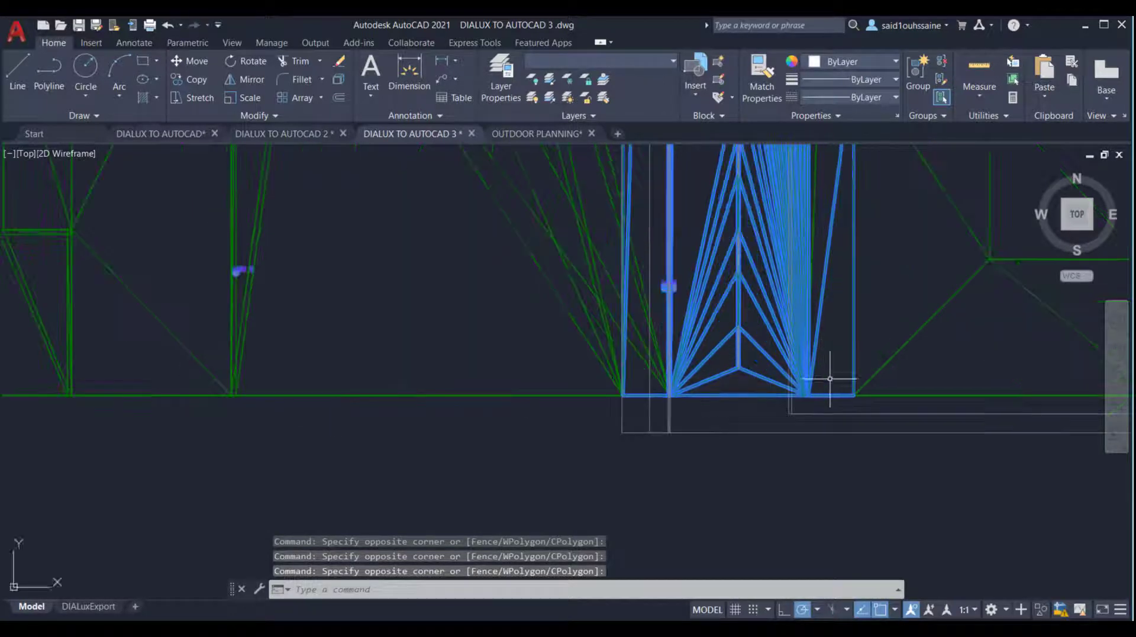
shift+click(955, 496)
shift+click(240, 336)
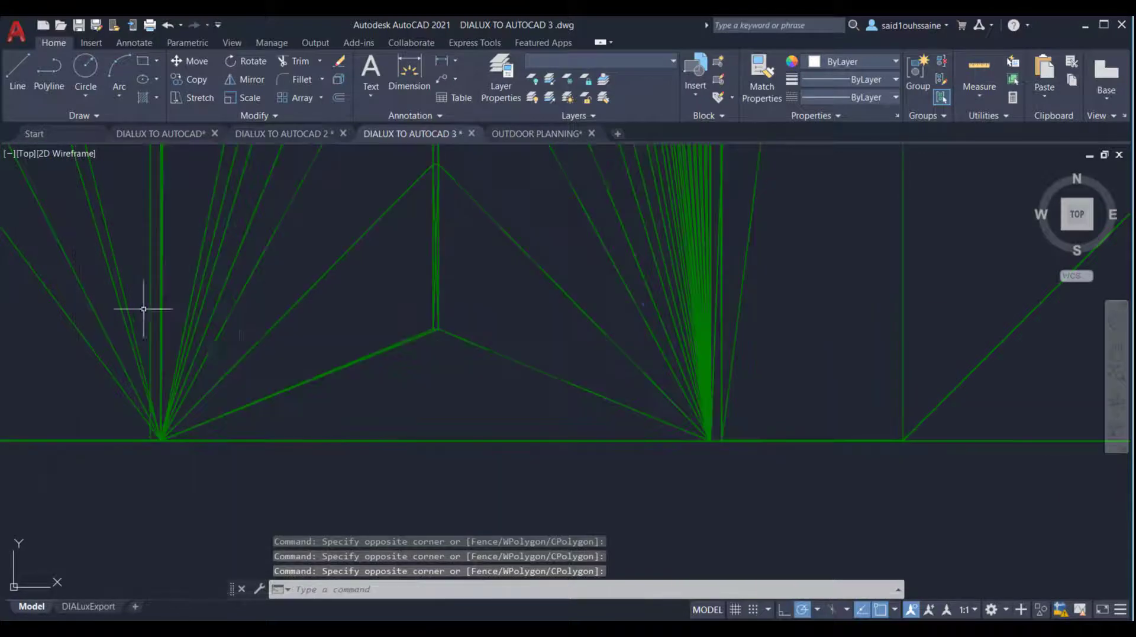
Step: Remove the small rectangles around the lower-right building and the side-street geometry above it from the selection
scroll(145, 309, down, 6)
scroll(602, 391, up, 5)
shift+click(603, 391)
shift+click(559, 354)
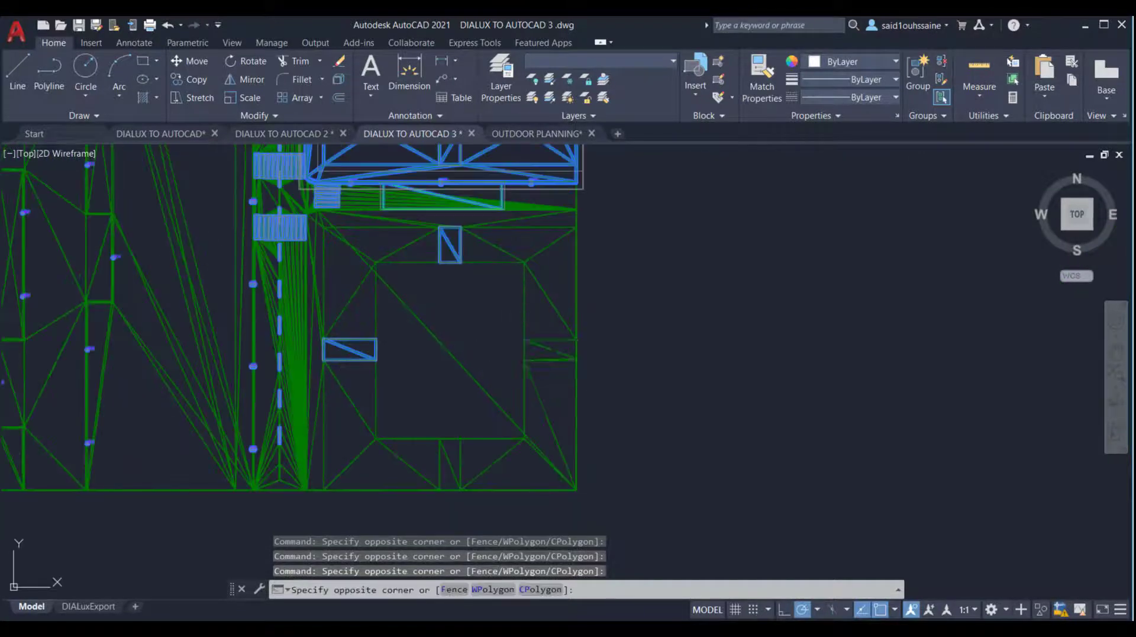
shift+click(452, 375)
shift+click(372, 340)
shift+click(621, 329)
shift+click(437, 203)
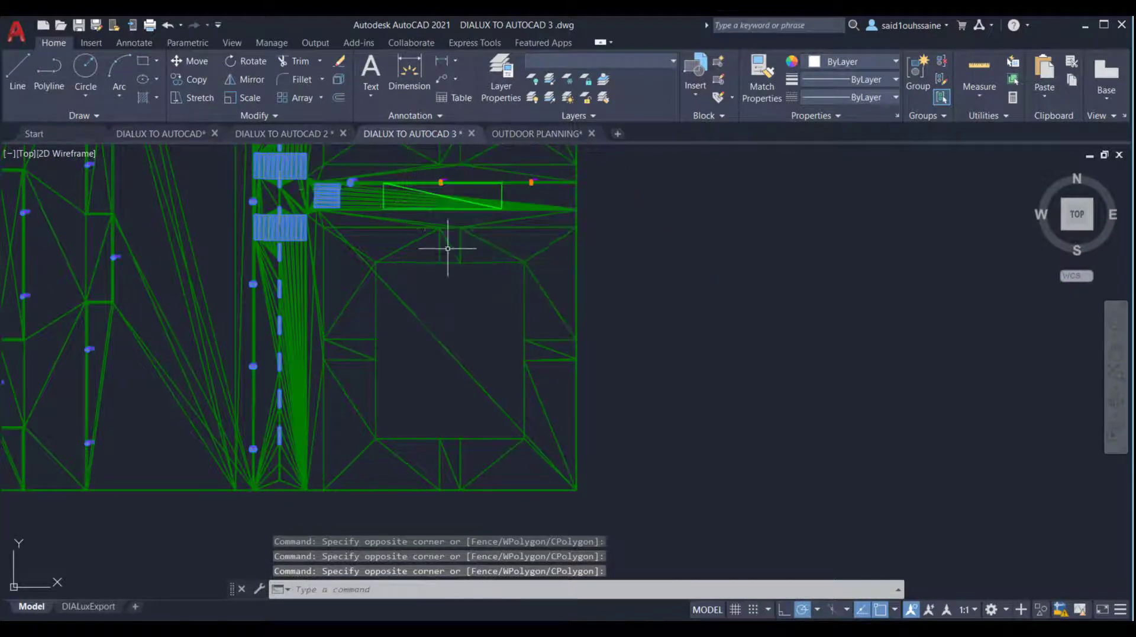
Step: Remove the three striped pedestrian crossings at the road junction from the selection
scroll(446, 249, down, 2)
middle_drag(474, 287, 584, 266)
scroll(591, 259, down, 1)
scroll(650, 367, up, 5)
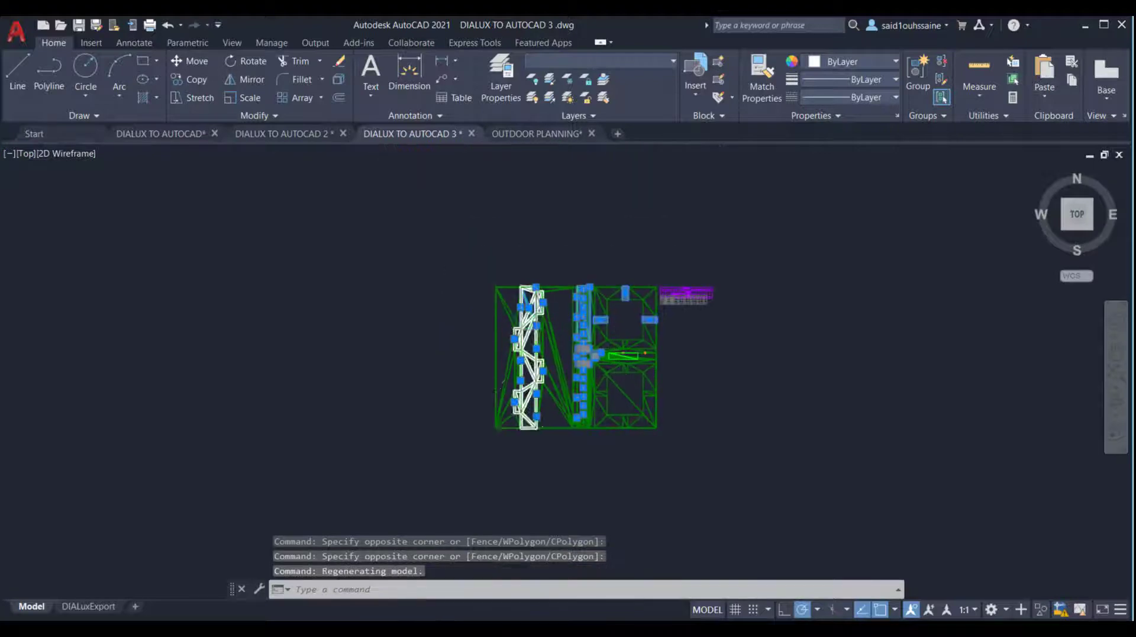
shift+click(640, 350)
shift+click(484, 340)
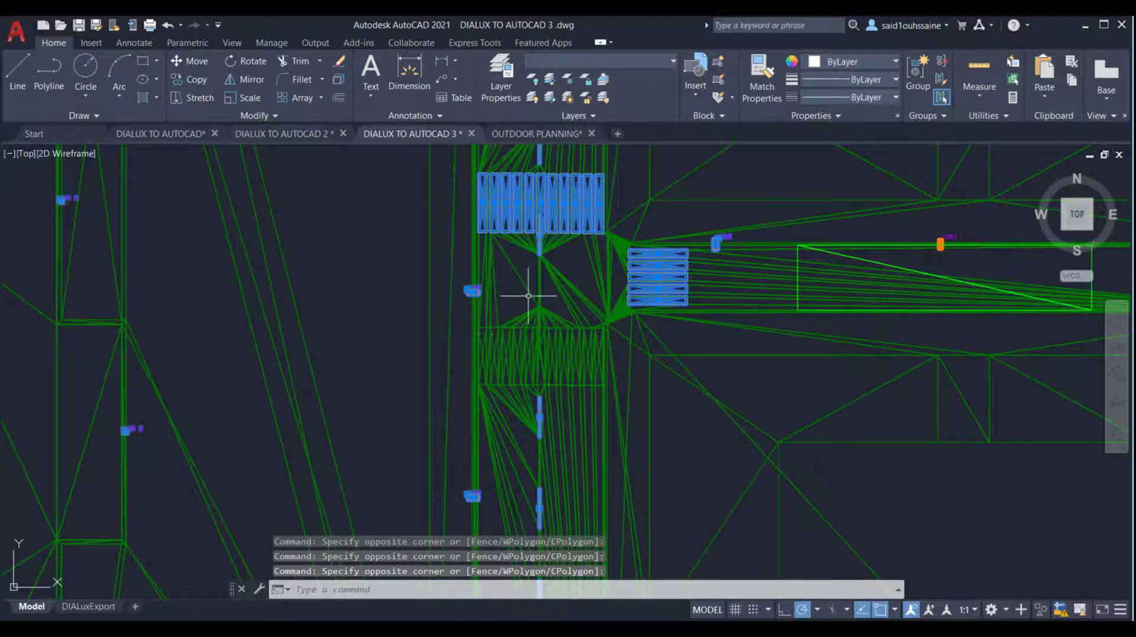
shift+click(699, 203)
shift+click(484, 203)
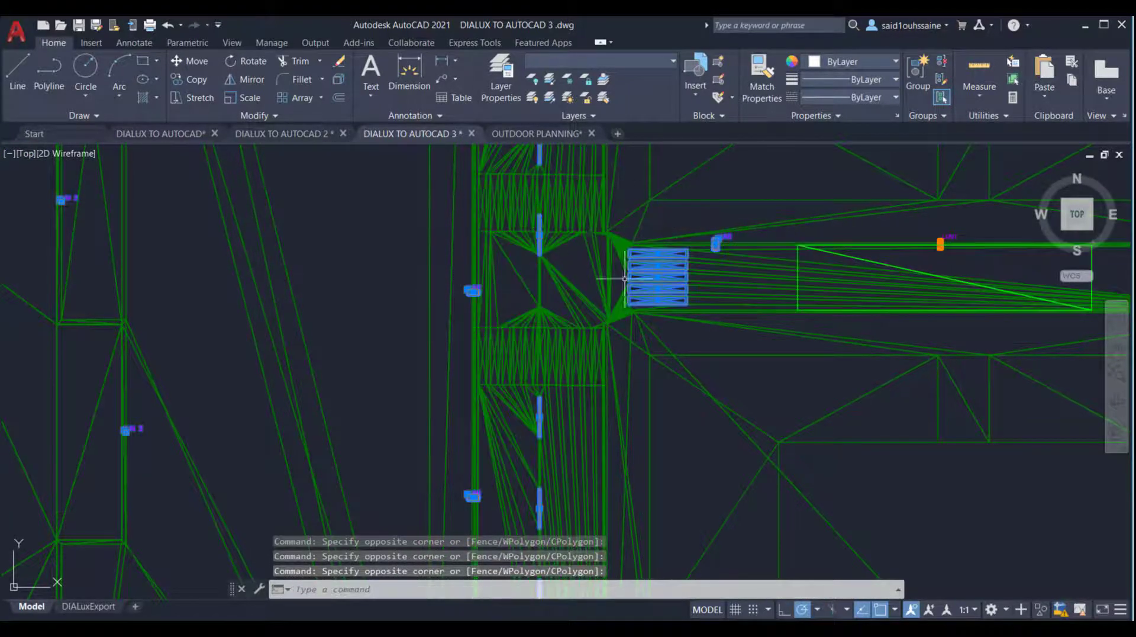
shift+click(692, 342)
shift+click(622, 241)
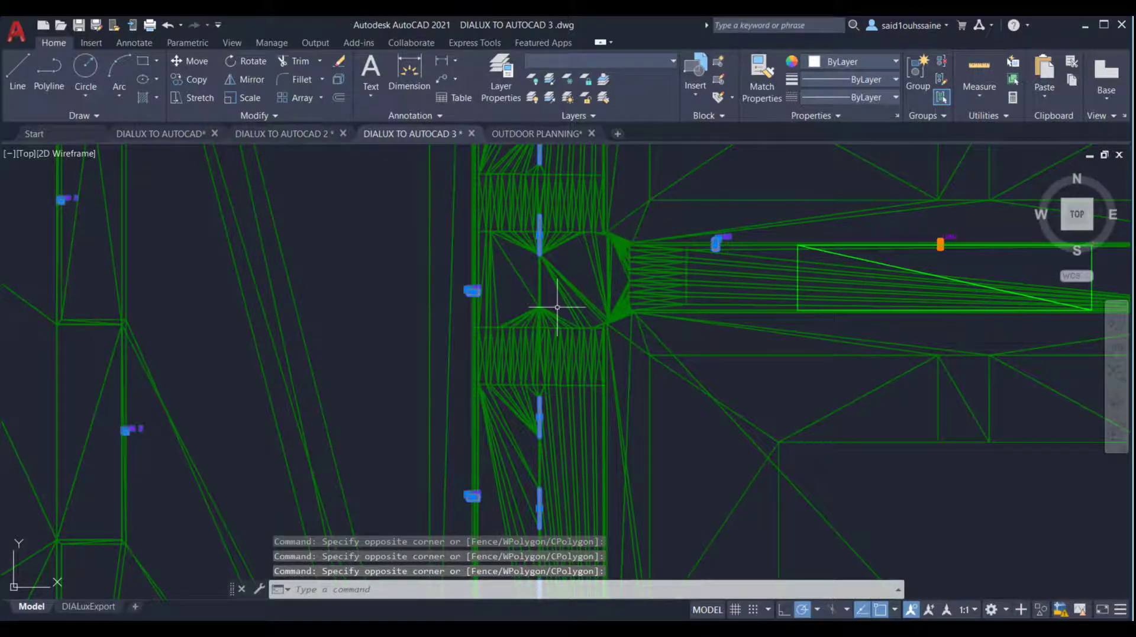
Step: Remove the dashed centre-line markings along the full length of the main road from the selection
middle_drag(553, 304, 587, 195)
scroll(588, 304, down, 3)
scroll(616, 343, up, 4)
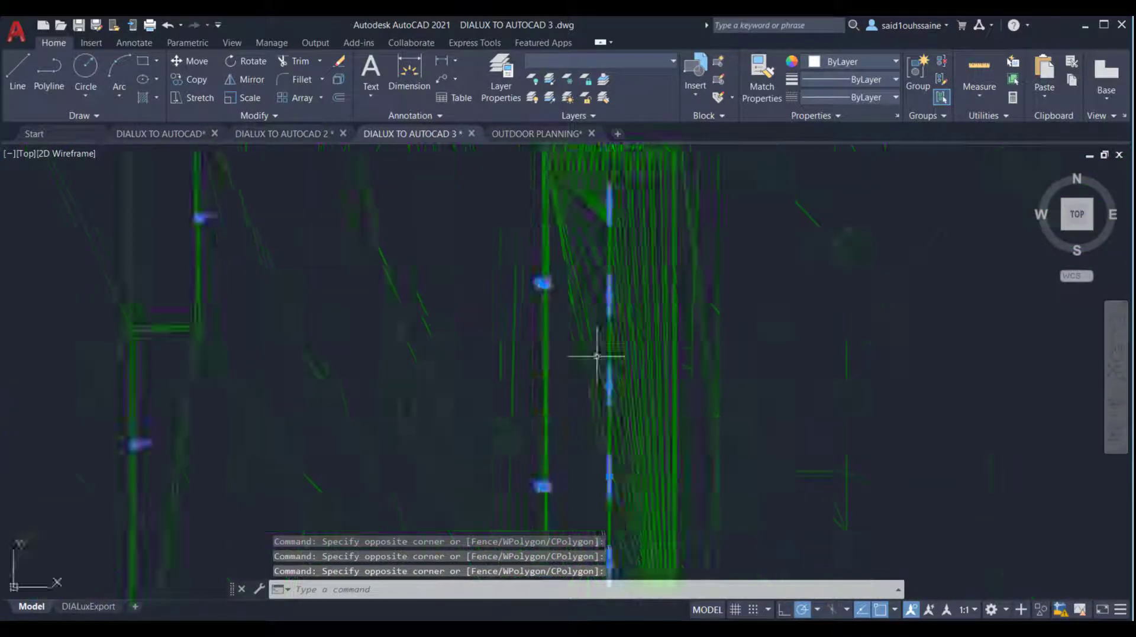
scroll(630, 371, down, 3)
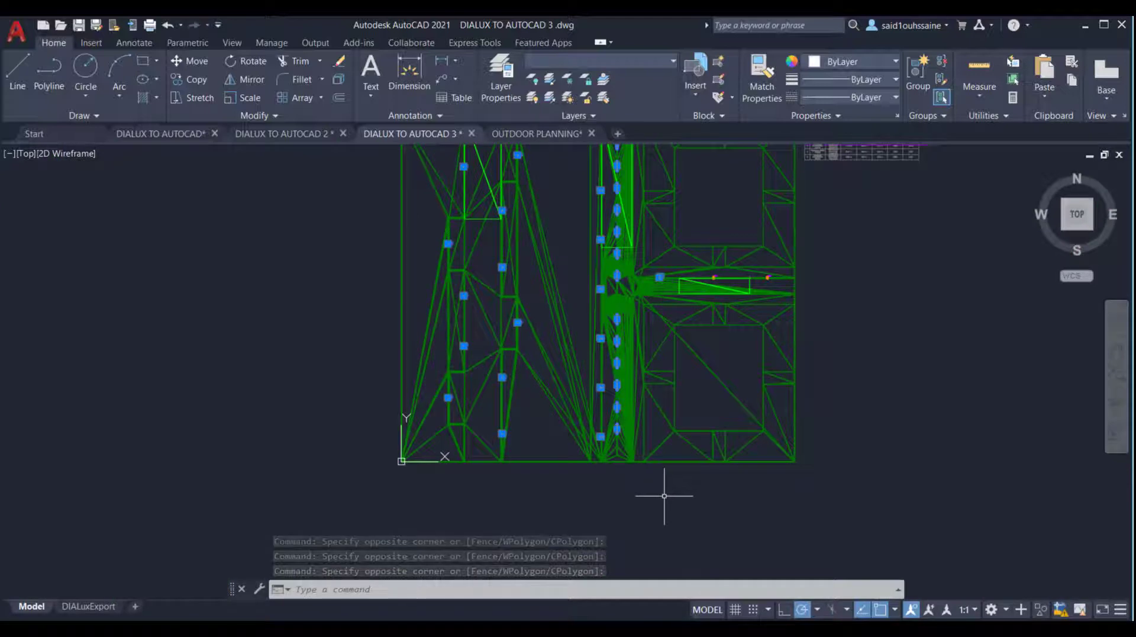
middle_drag(638, 464, 651, 539)
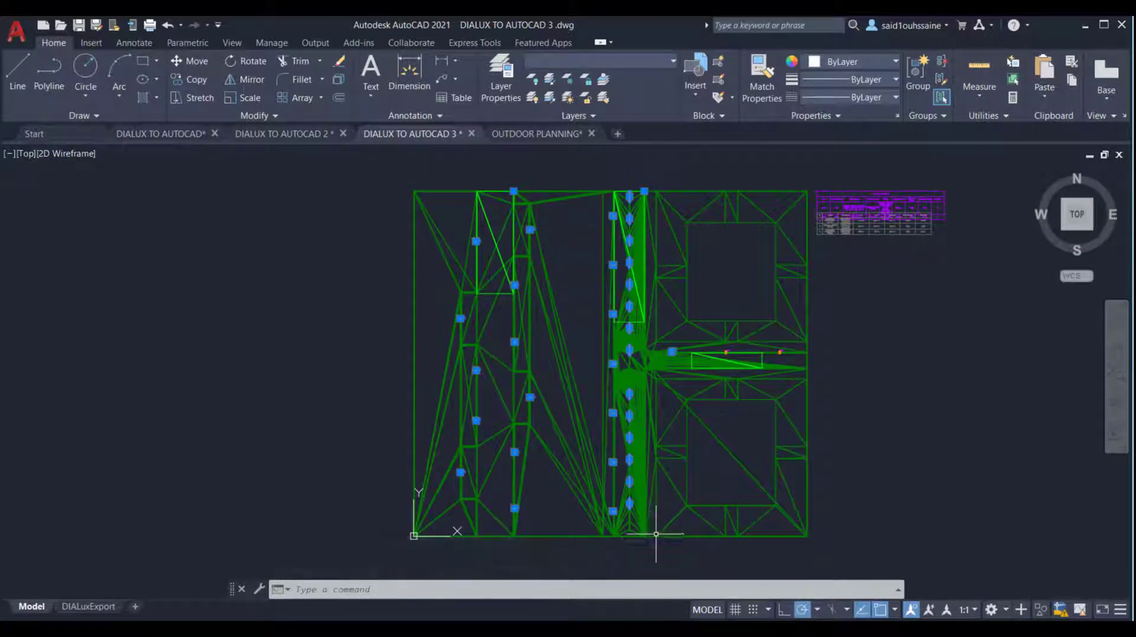
shift+click(643, 546)
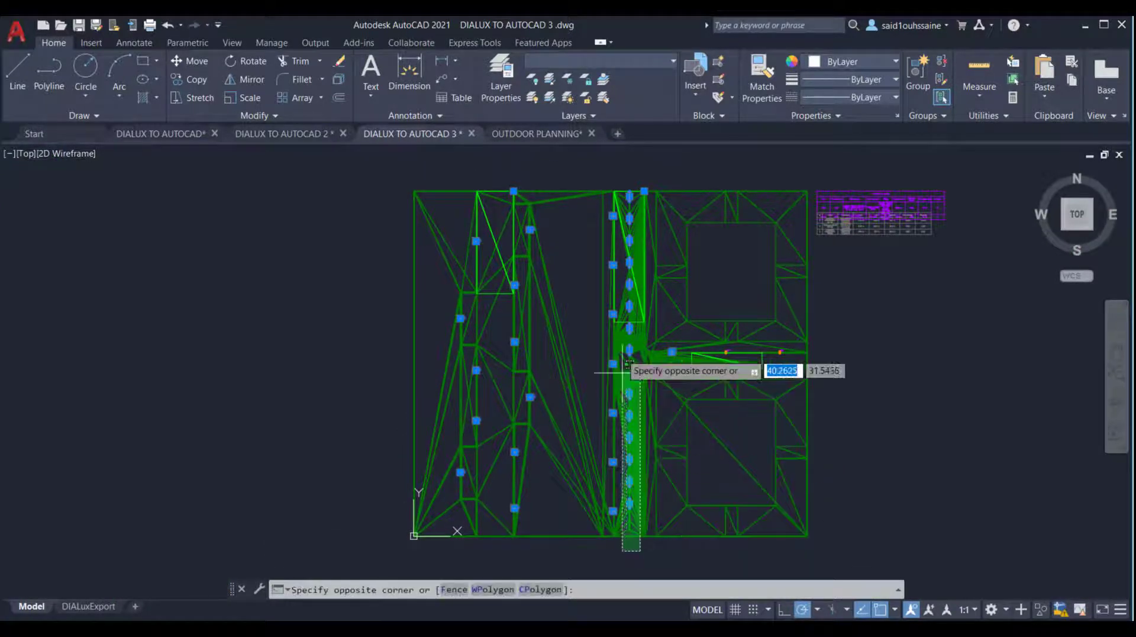
shift+click(624, 190)
Step: Remove the item at the upper right corner of the main road from the selection
scroll(642, 180, up, 8)
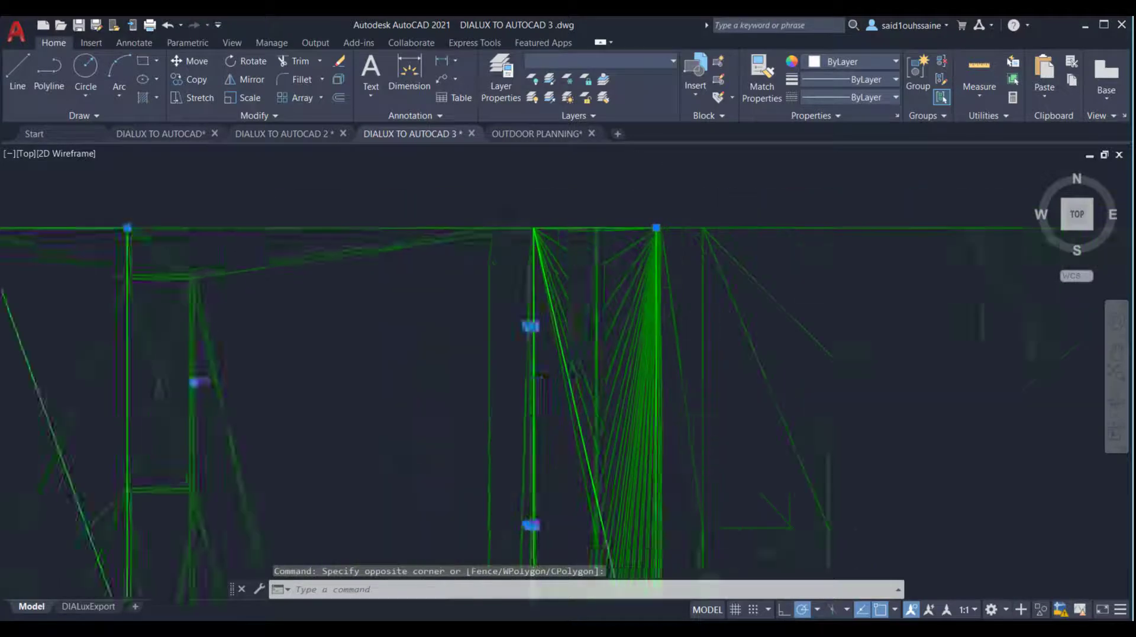
shift+click(710, 295)
shift+click(638, 220)
scroll(628, 320, down, 9)
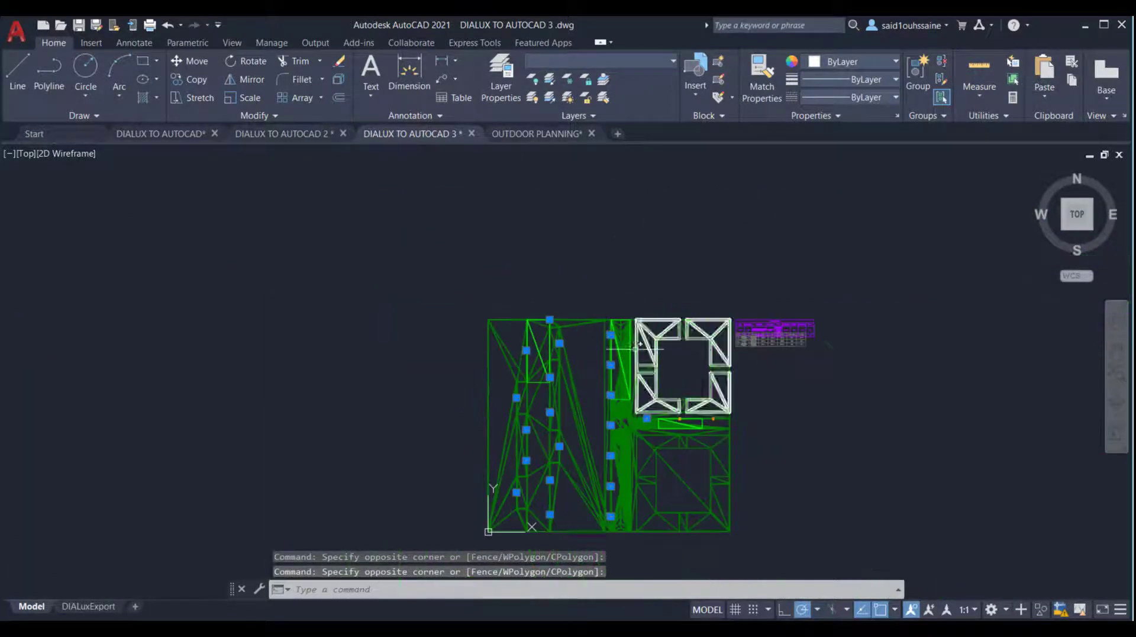
Step: Remove the side-street luminaire nearest the road junction from the selection
middle_drag(628, 324, 631, 337)
scroll(645, 346, up, 10)
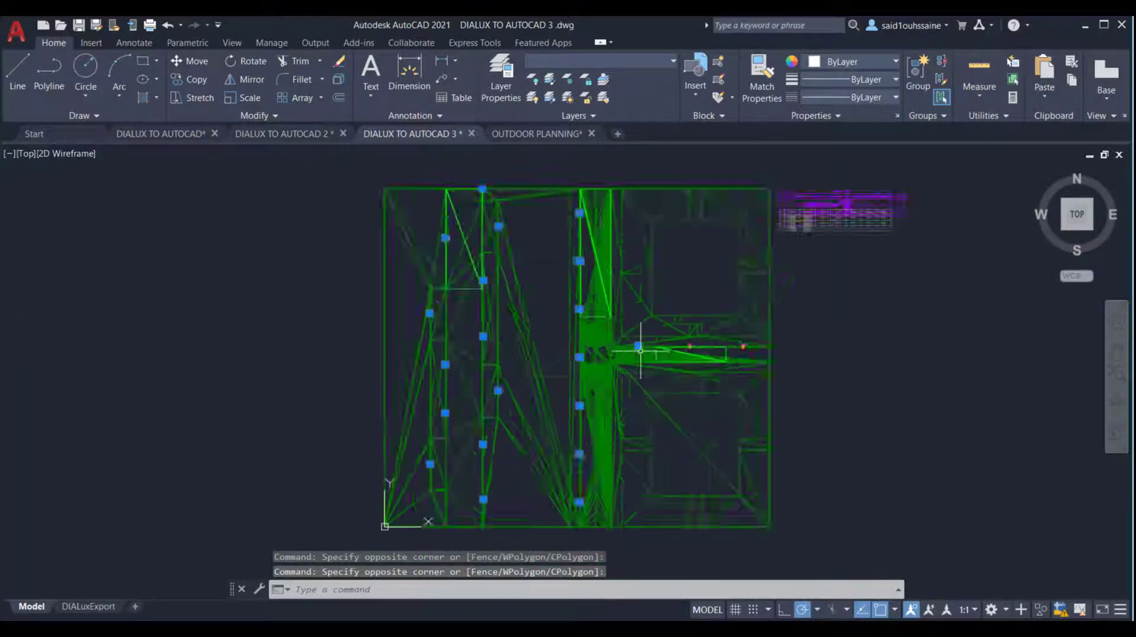
shift+click(693, 310)
shift+click(573, 255)
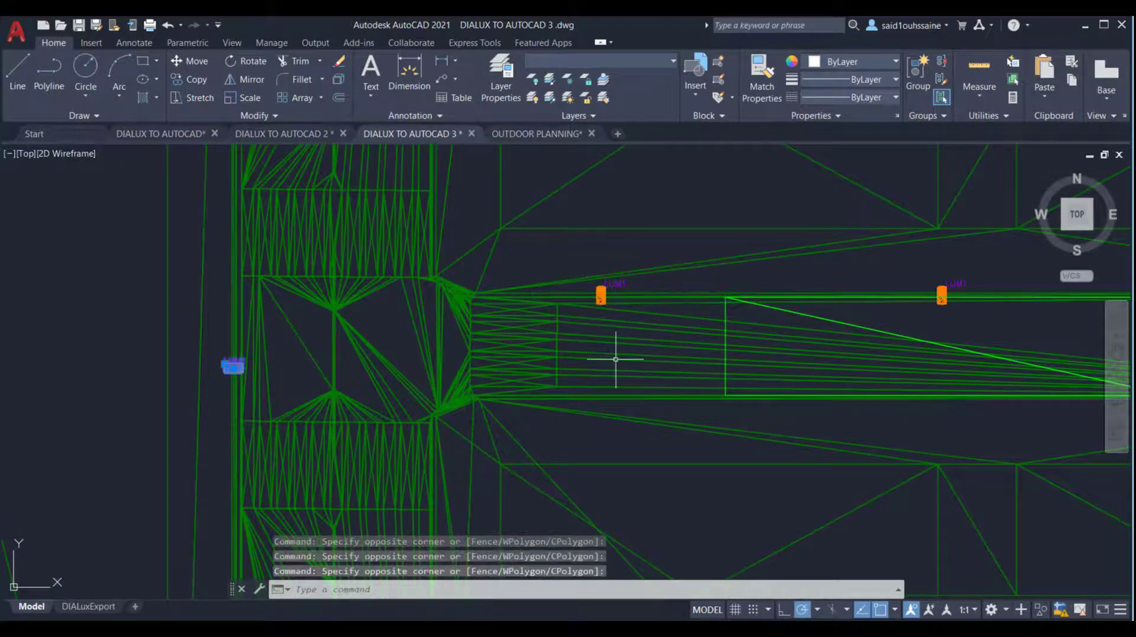
Step: Check the plan's upper edge for leftover objects and remove the number label above the pedestrian path from the selection
scroll(614, 349, down, 10)
middle_drag(591, 222, 644, 351)
scroll(644, 351, up, 5)
scroll(653, 414, down, 3)
scroll(655, 401, up, 6)
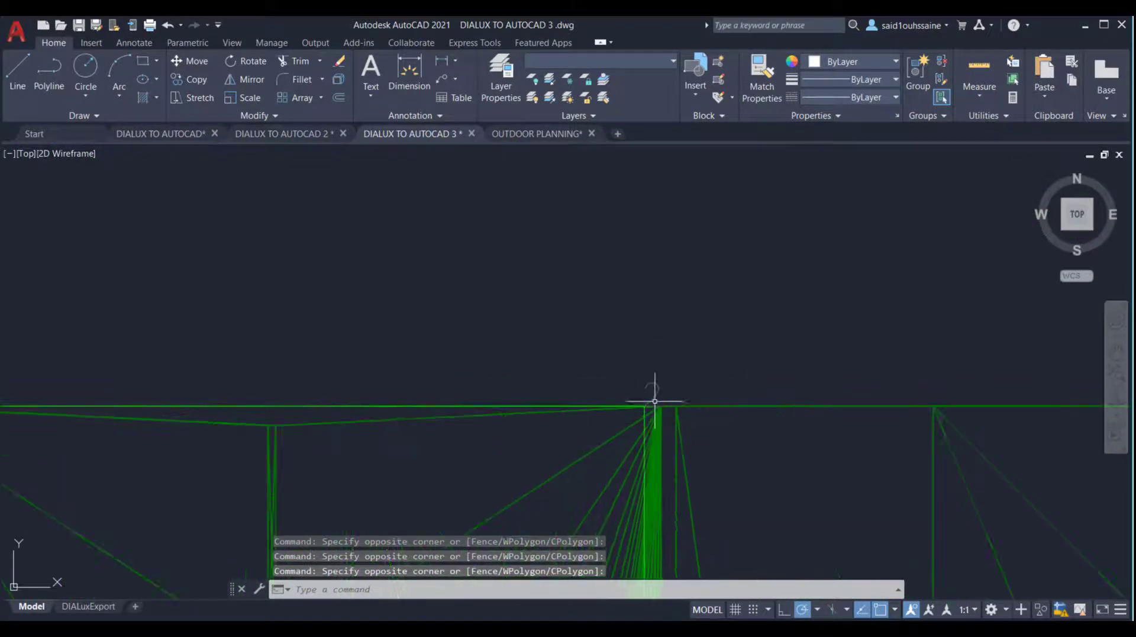
scroll(649, 384, down, 3)
scroll(645, 381, up, 3)
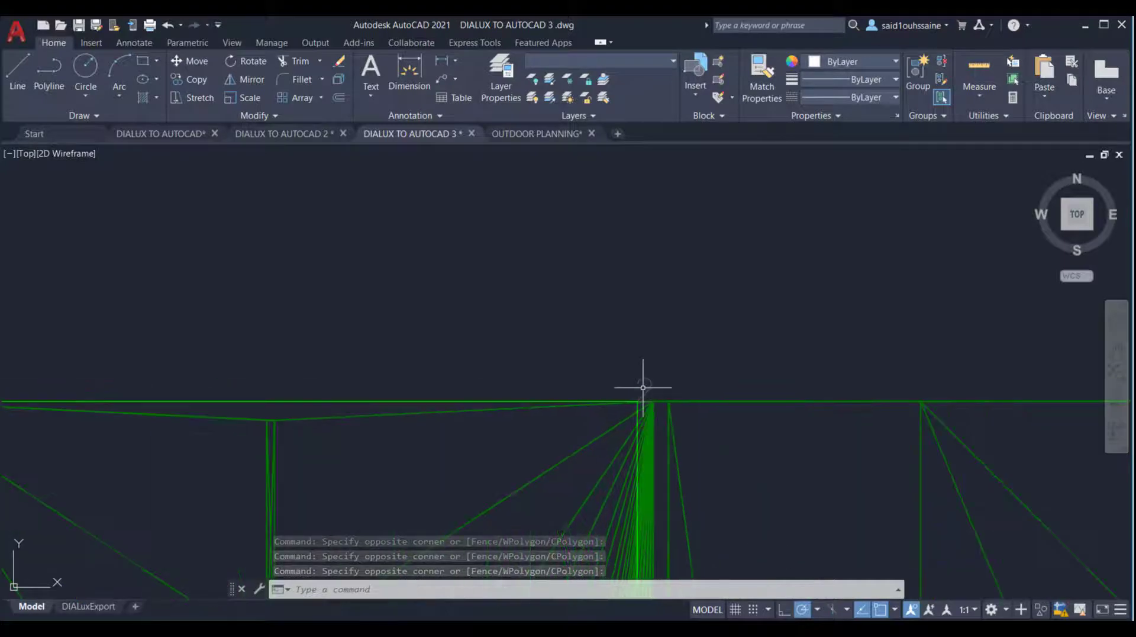
scroll(533, 398, down, 5)
scroll(497, 396, up, 5)
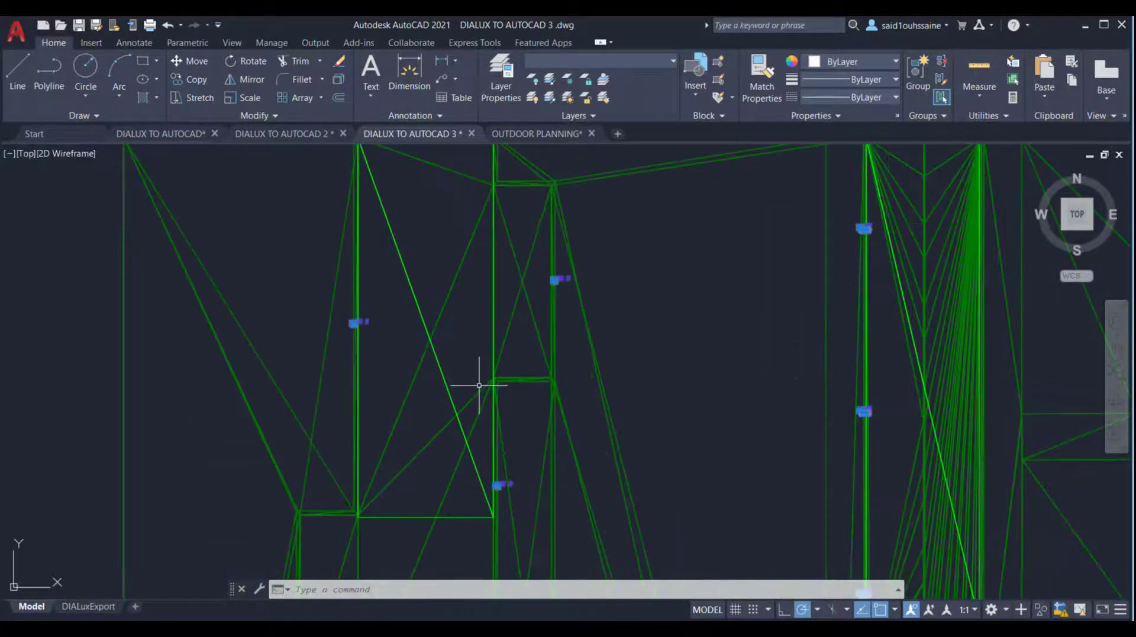
scroll(423, 514, down, 3)
scroll(419, 367, up, 8)
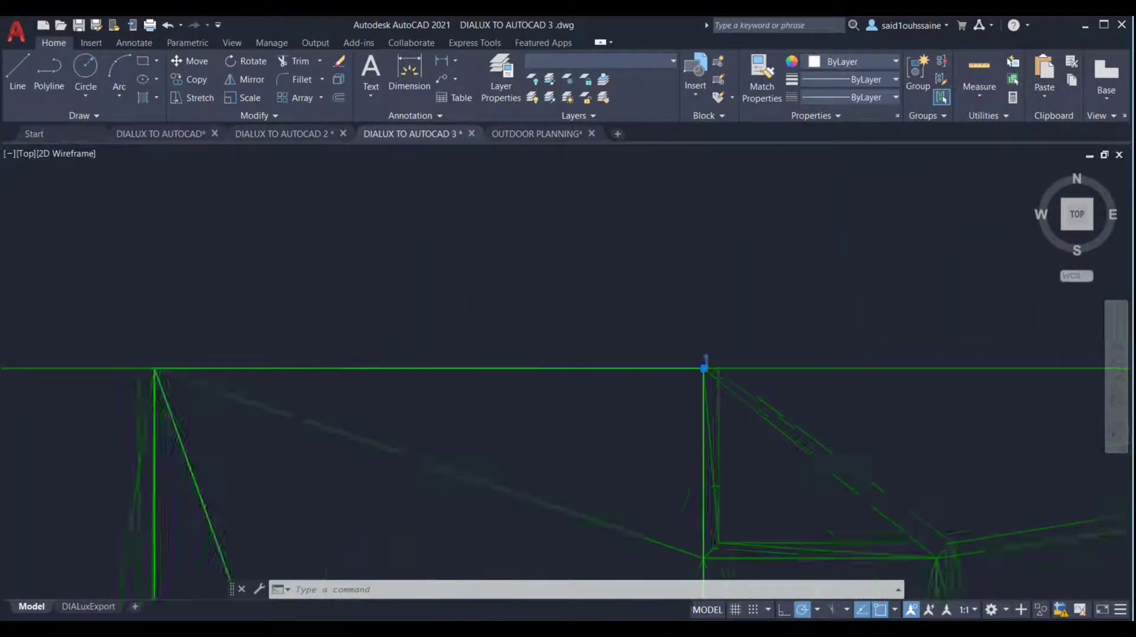
scroll(533, 379, down, 8)
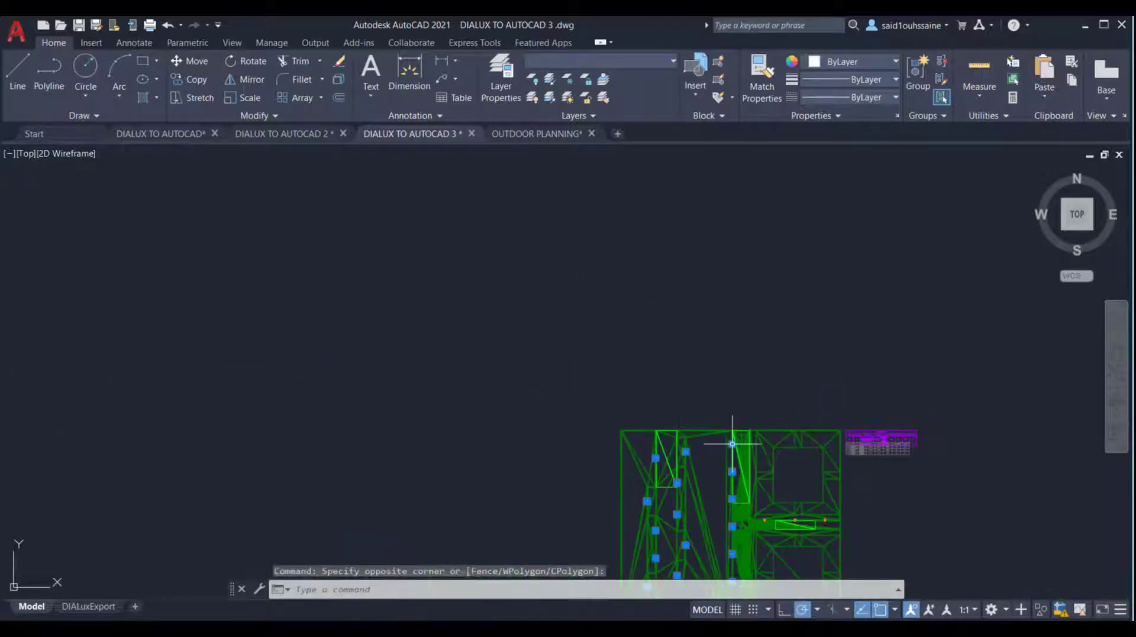
Step: Add the three LUM1 luminaires and their labels along the side street back to the selection
middle_drag(732, 443, 545, 286)
scroll(628, 402, up, 8)
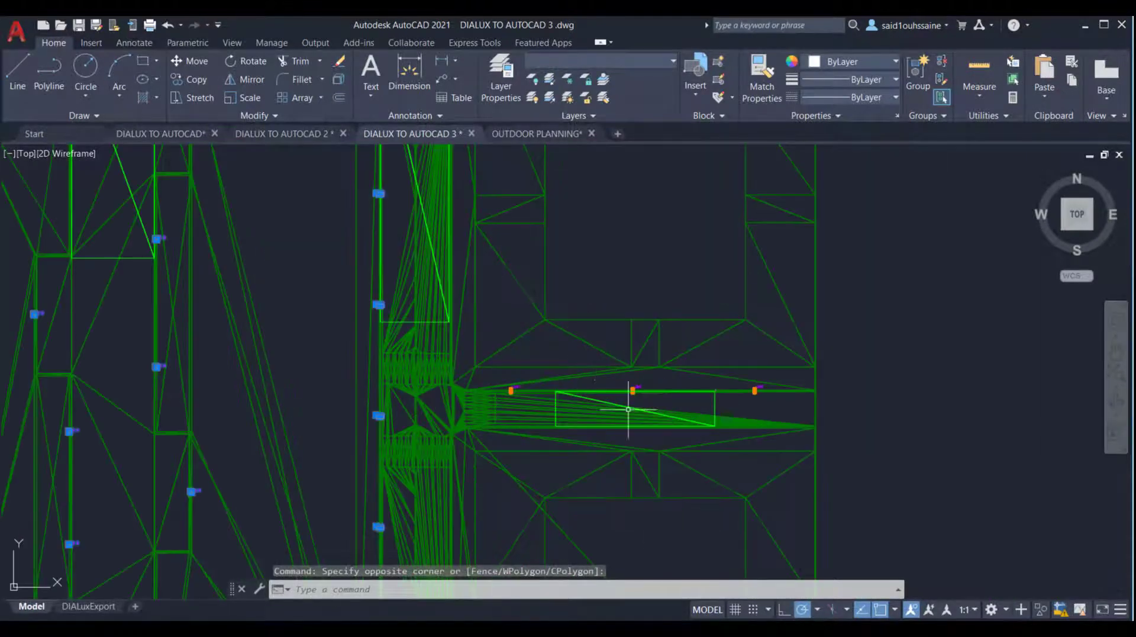
scroll(659, 380, down, 3)
scroll(770, 327, up, 6)
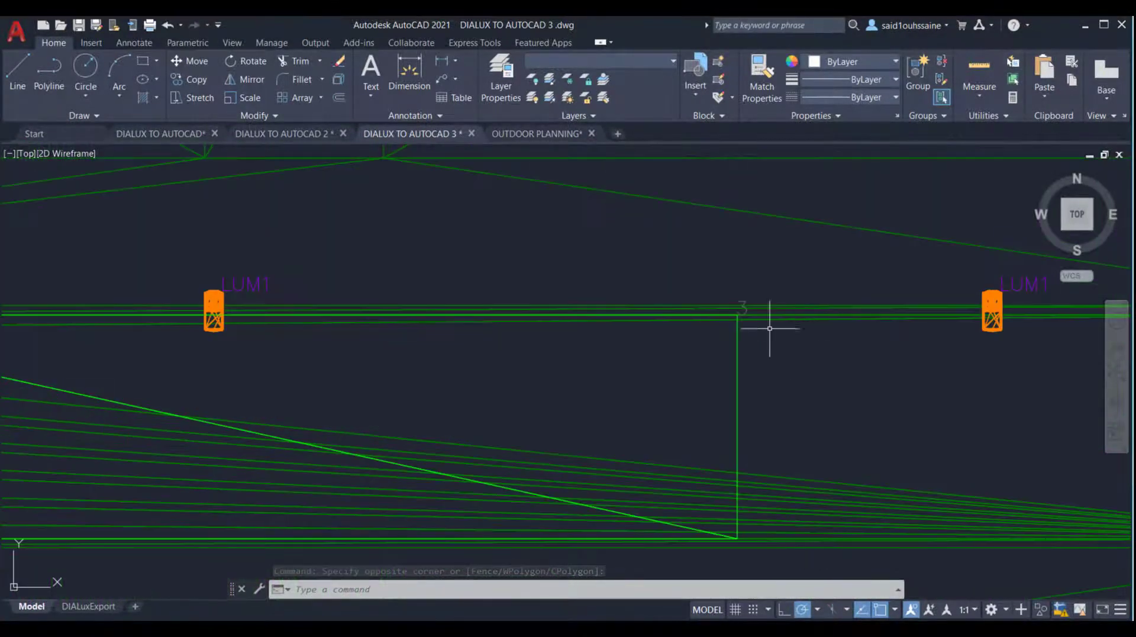
scroll(740, 301, down, 9)
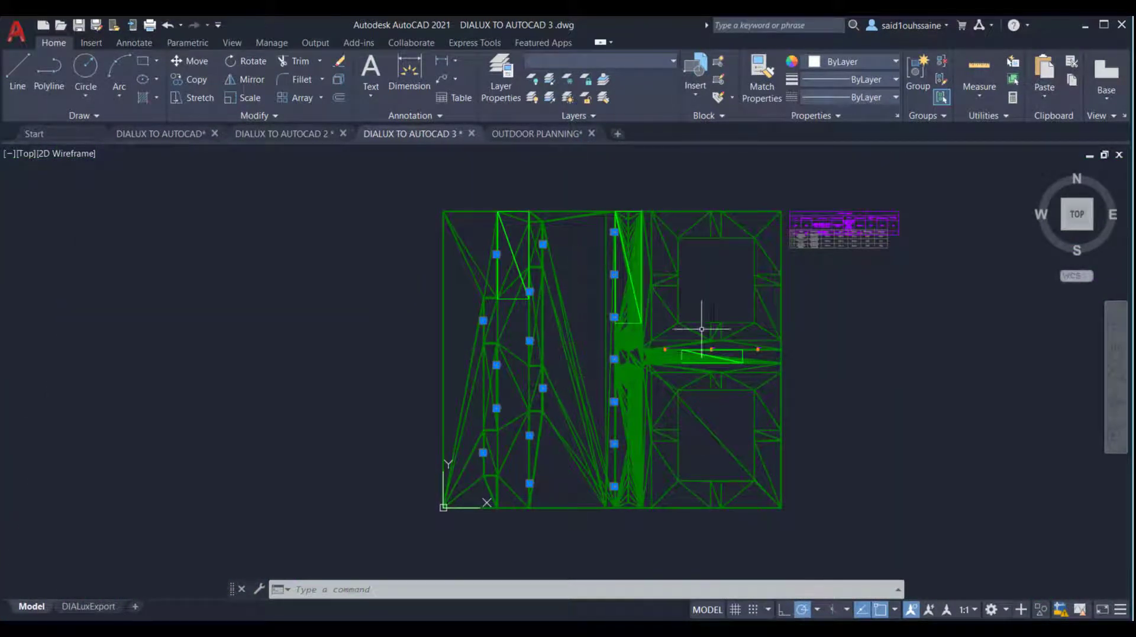
scroll(736, 337, up, 7)
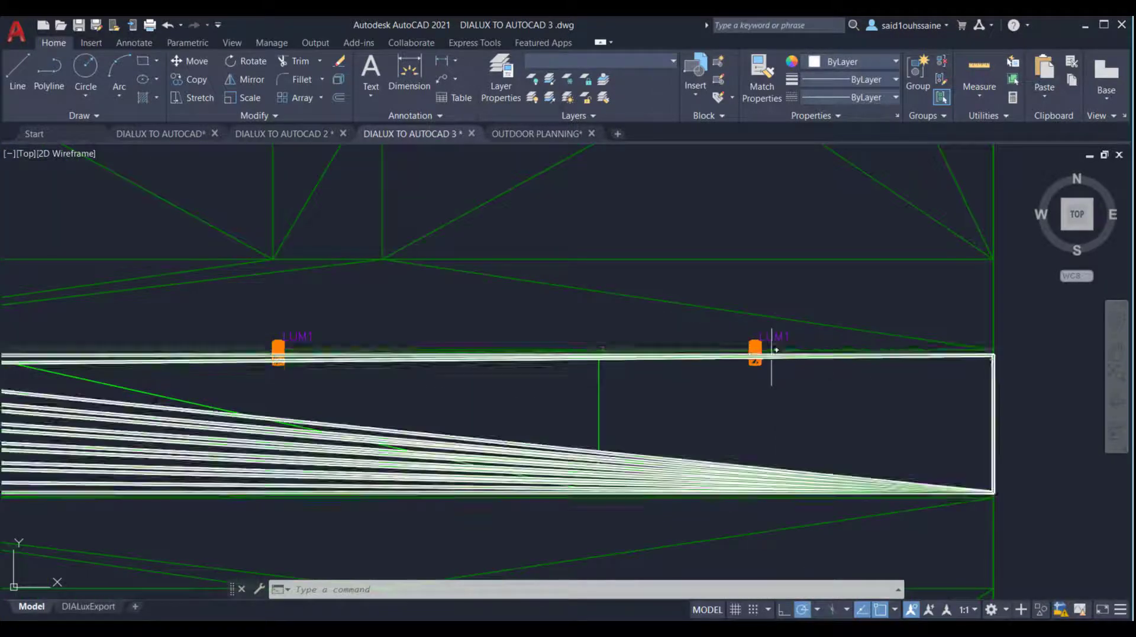
scroll(771, 354, up, 4)
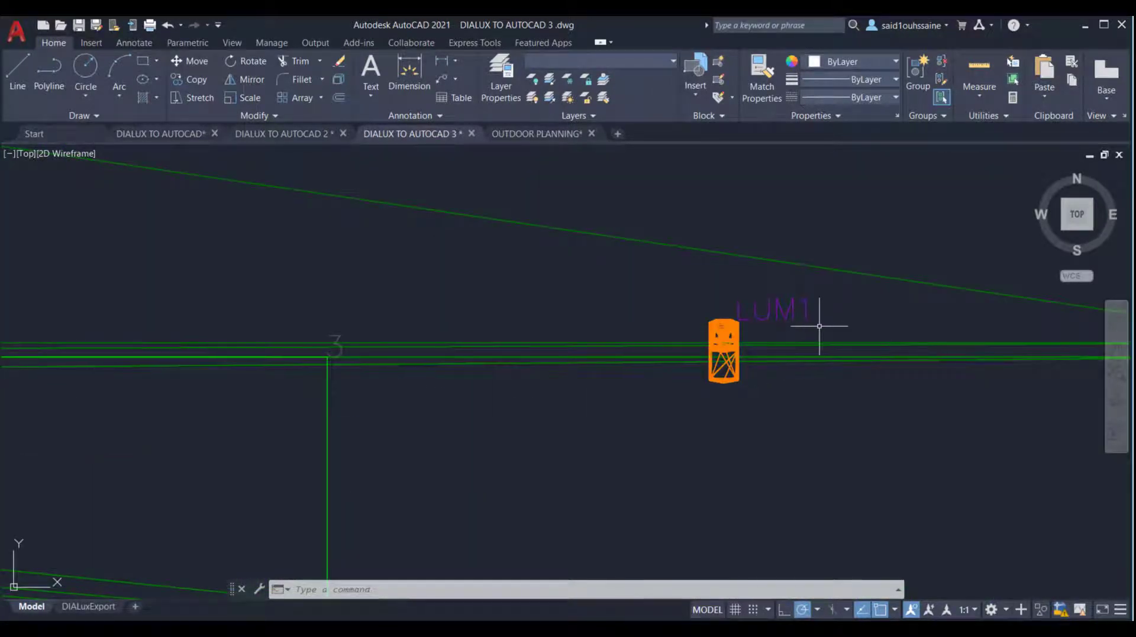
click(948, 290)
click(724, 356)
scroll(705, 354, down, 6)
middle_drag(594, 348, 814, 342)
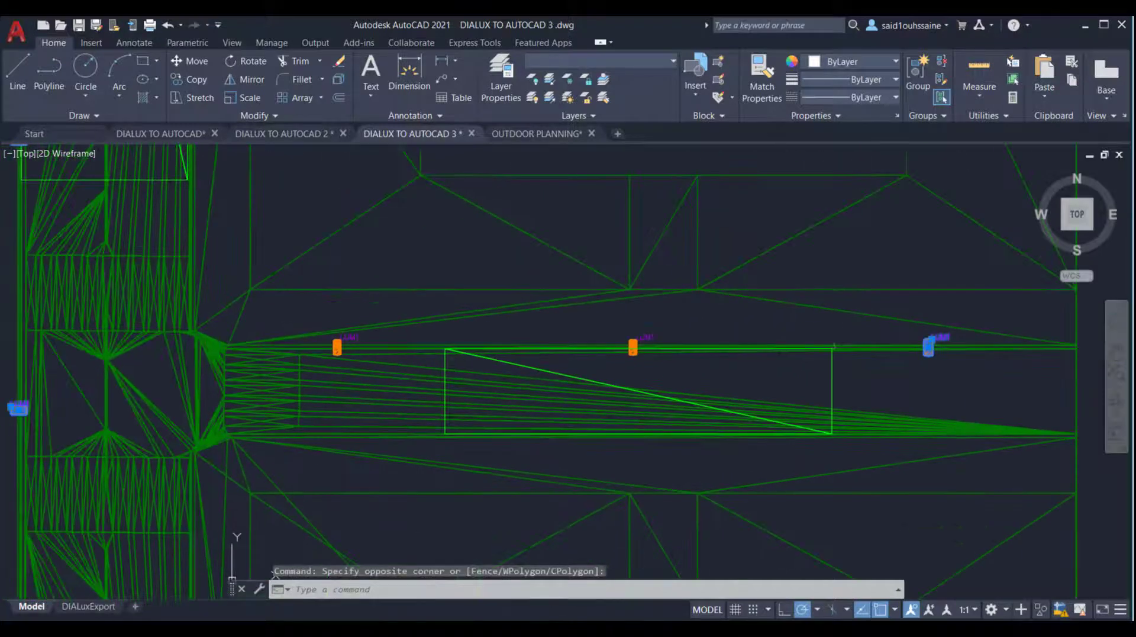
scroll(636, 334, up, 6)
middle_drag(484, 348, 570, 371)
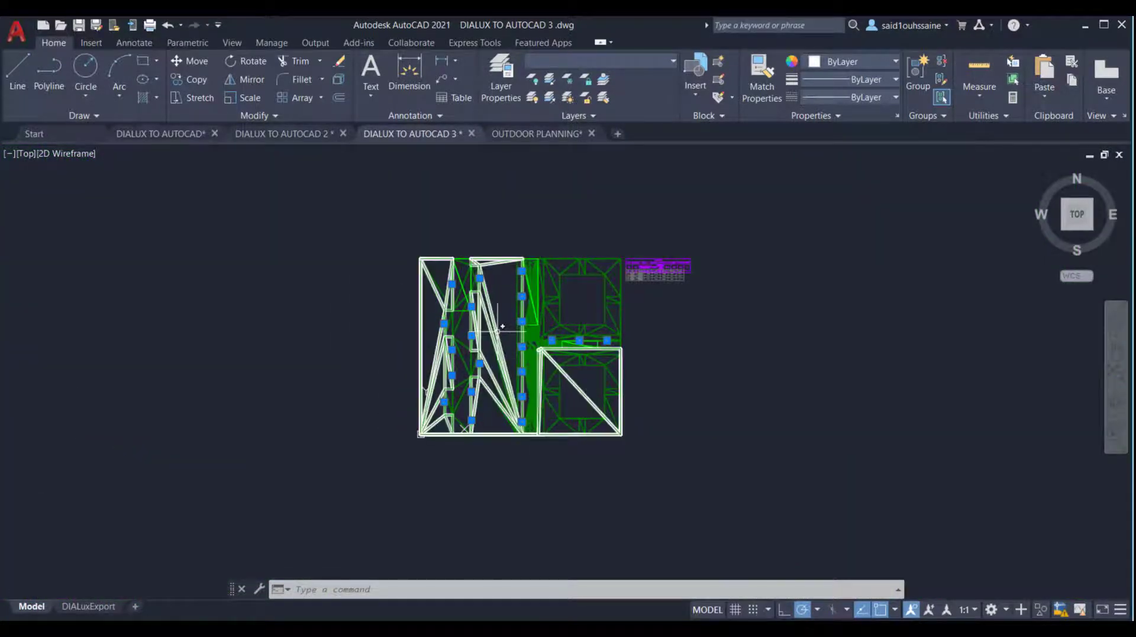
scroll(476, 311, up, 6)
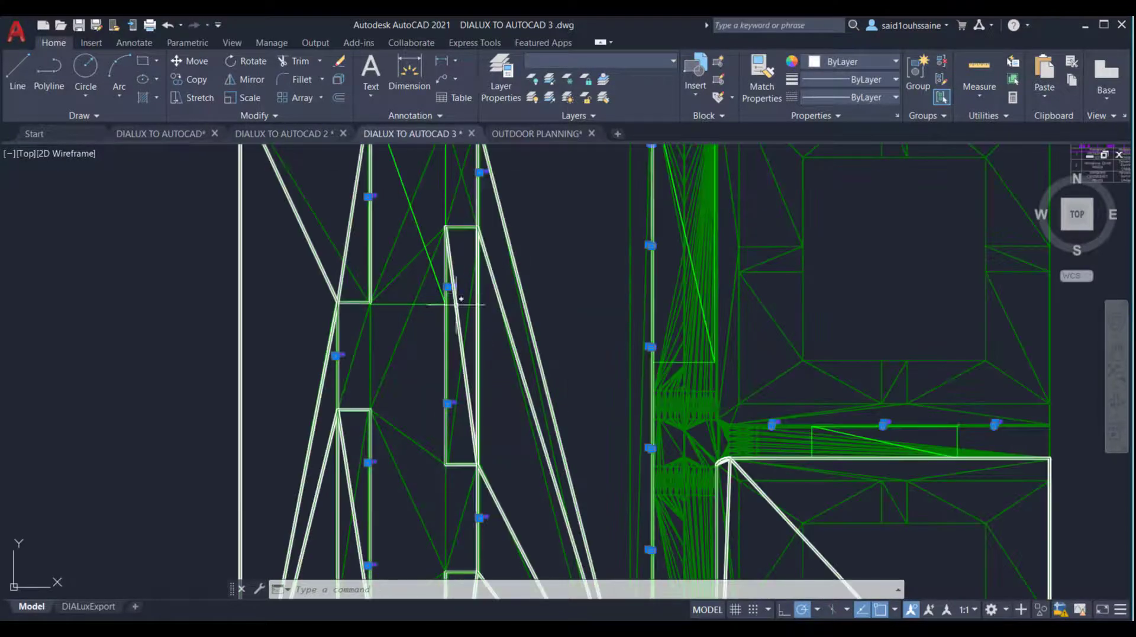
right_click(450, 286)
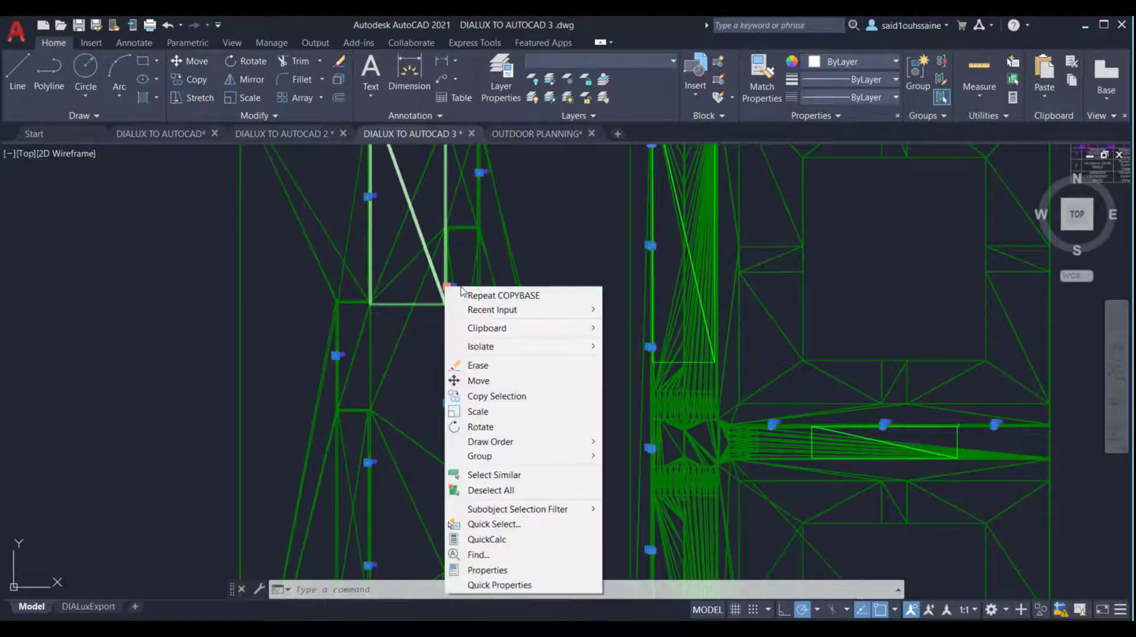
mouse_move(513, 330)
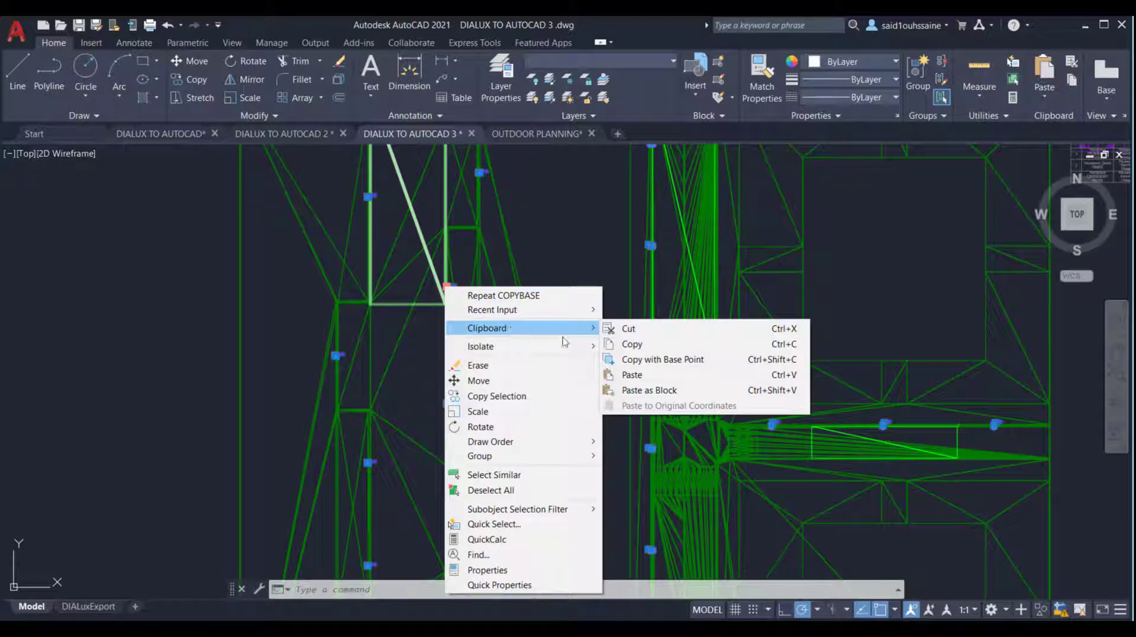
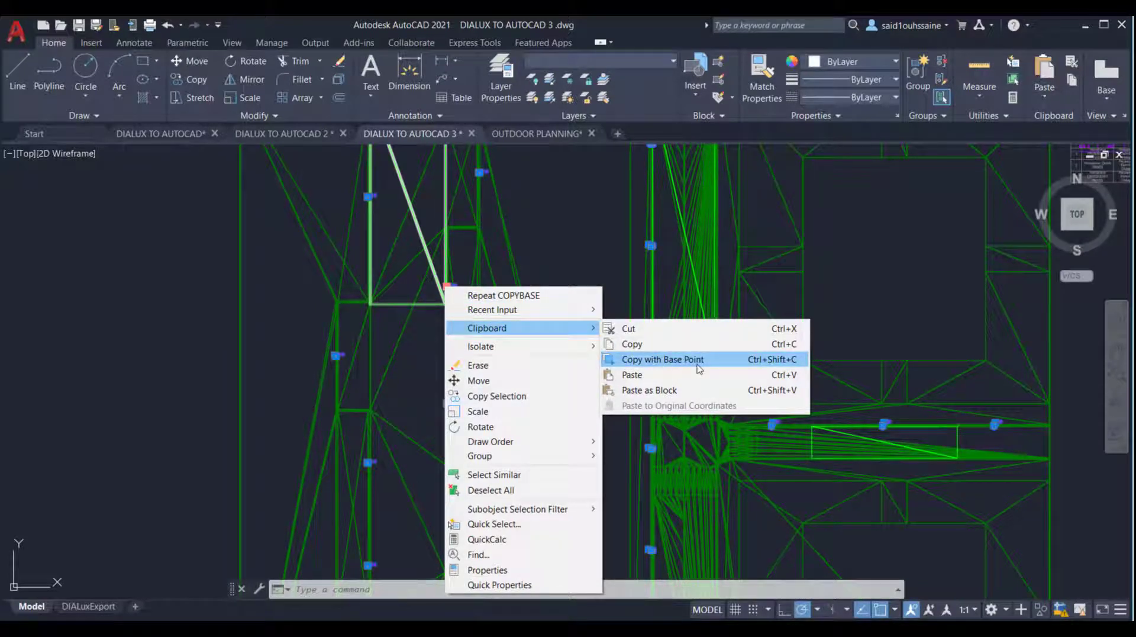
click(594, 255)
click(569, 319)
Step: Copy the selected luminaires and labels with a base point at the lower-left corner of the upper building's outline
scroll(565, 319, down, 2)
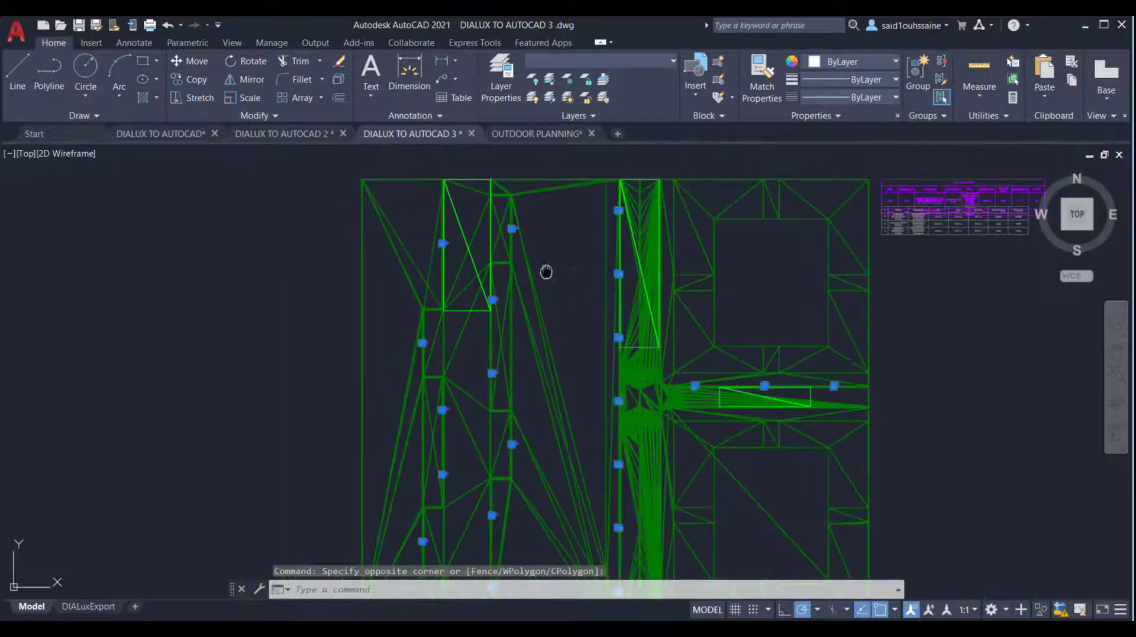
middle_drag(546, 272, 566, 310)
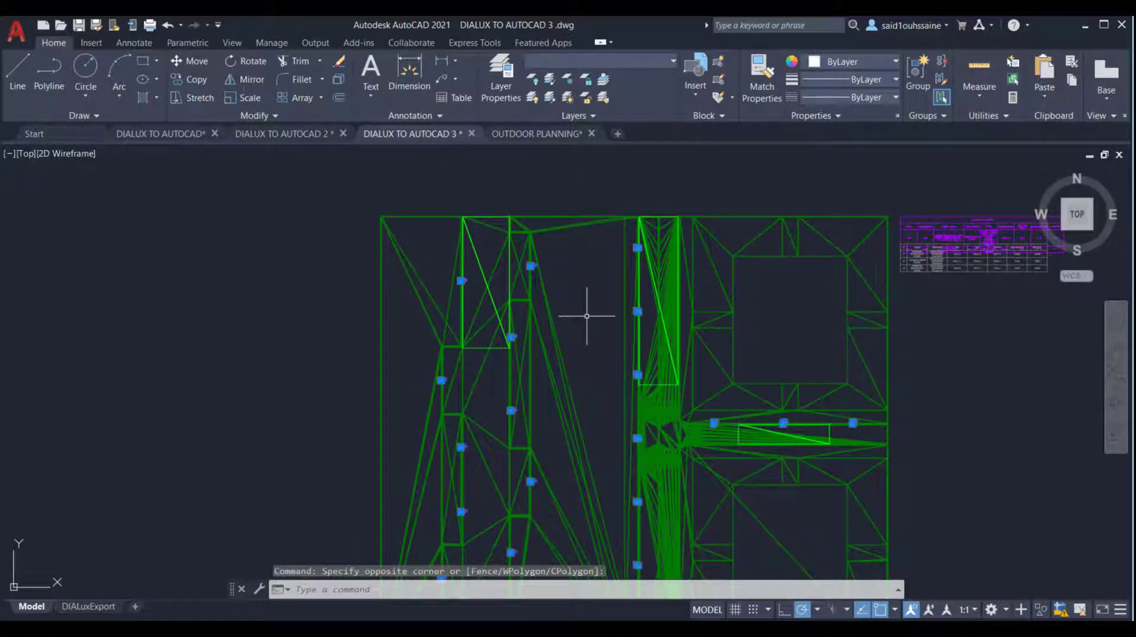
key(ctrl+shift+c)
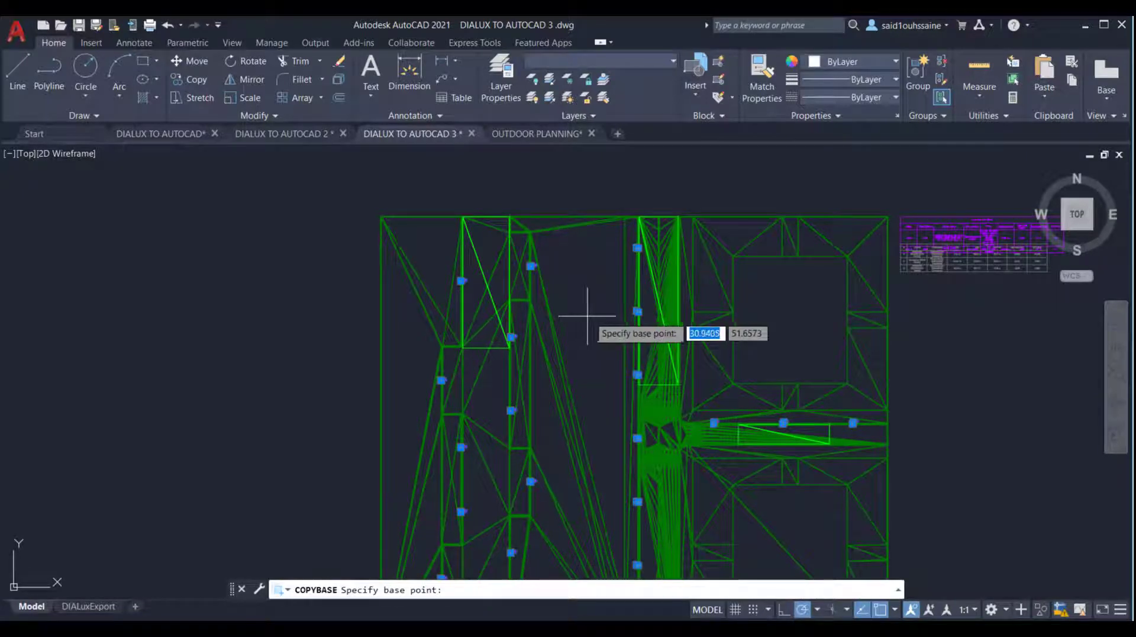
middle_drag(765, 291, 730, 318)
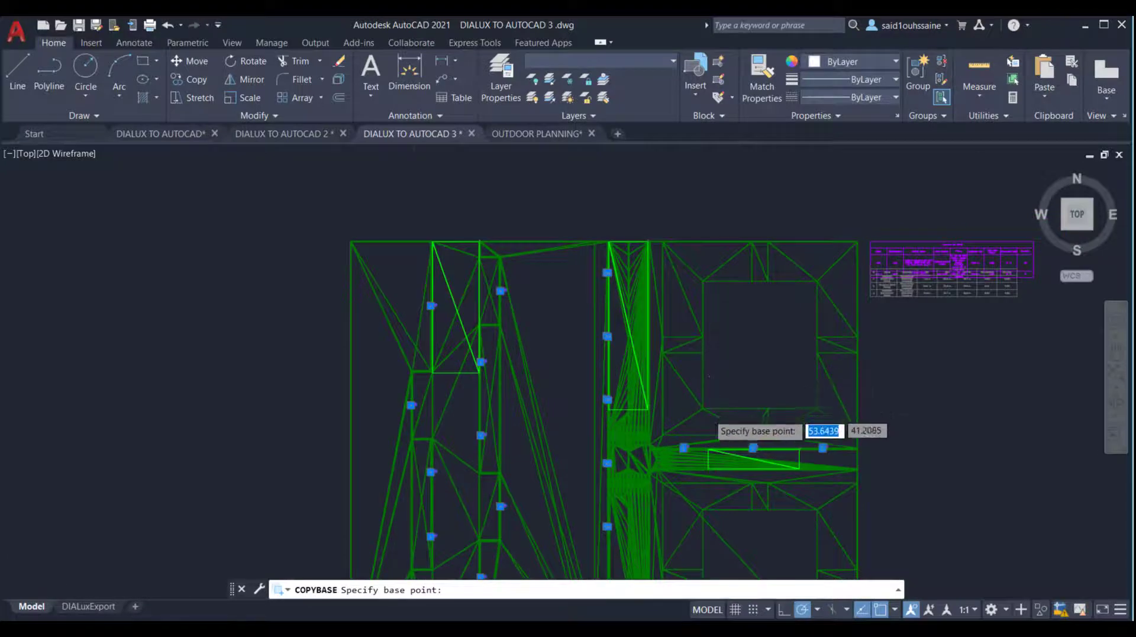
scroll(707, 413, up, 8)
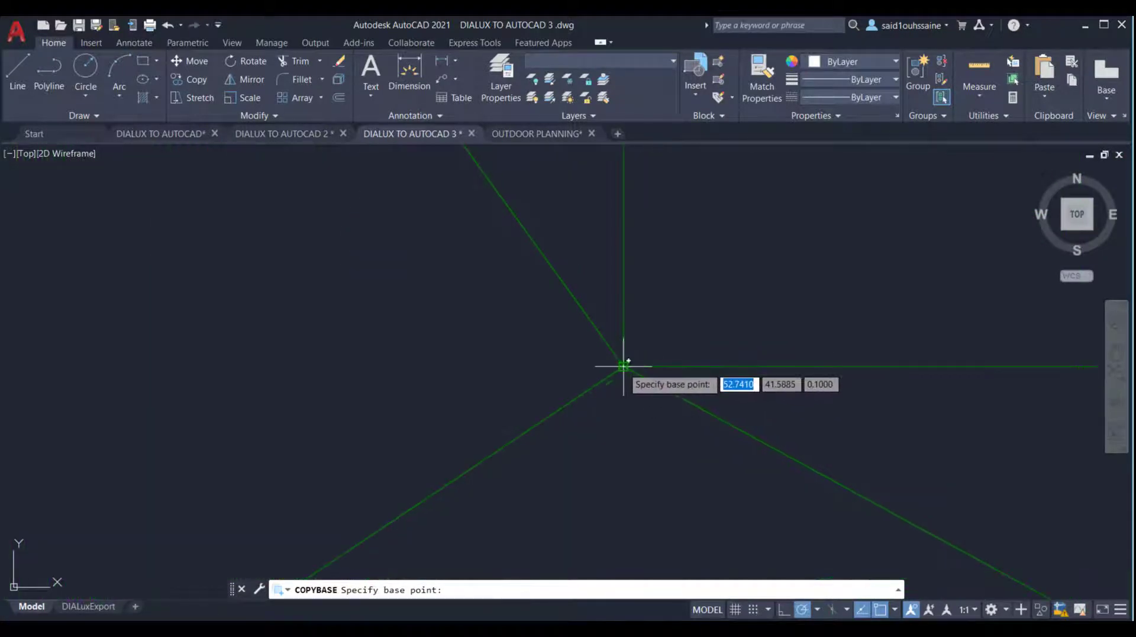
click(623, 366)
scroll(621, 367, down, 8)
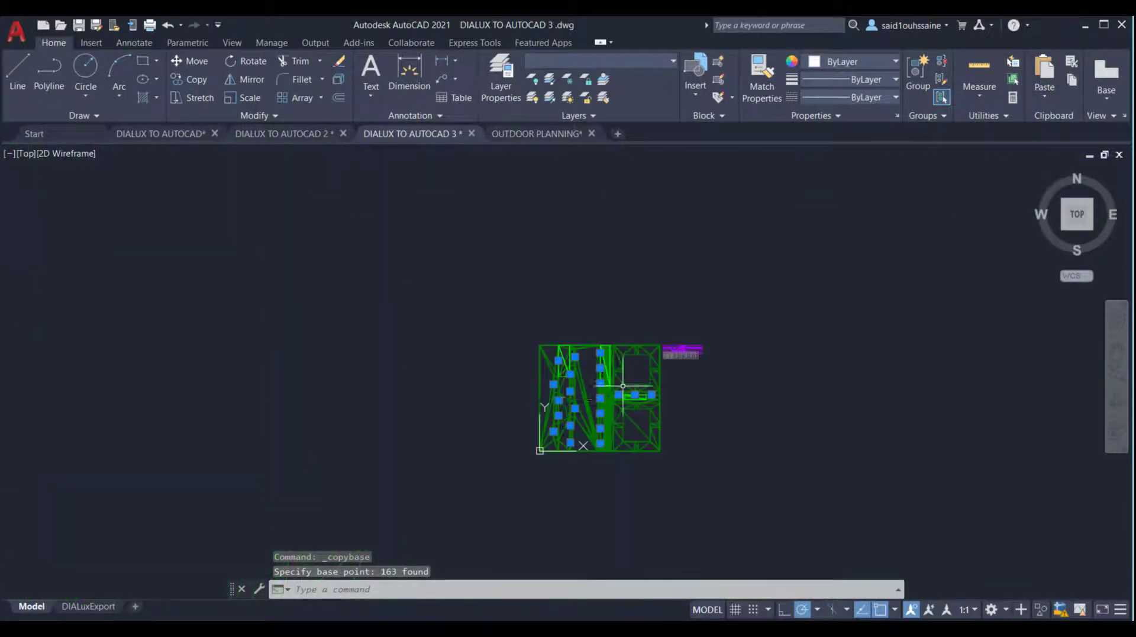
scroll(586, 382, up, 4)
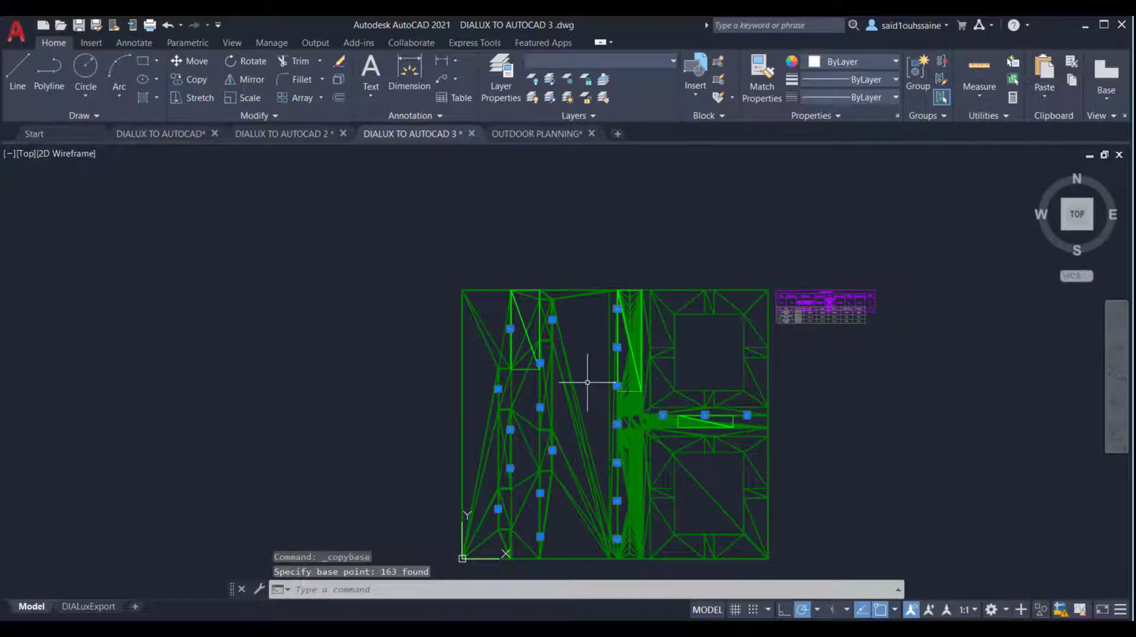
Step: In the OUTDOOR PLANNING drawing, erase the existing orange luminaire and its LUM 2 label beside the upper pedestrian path
click(526, 137)
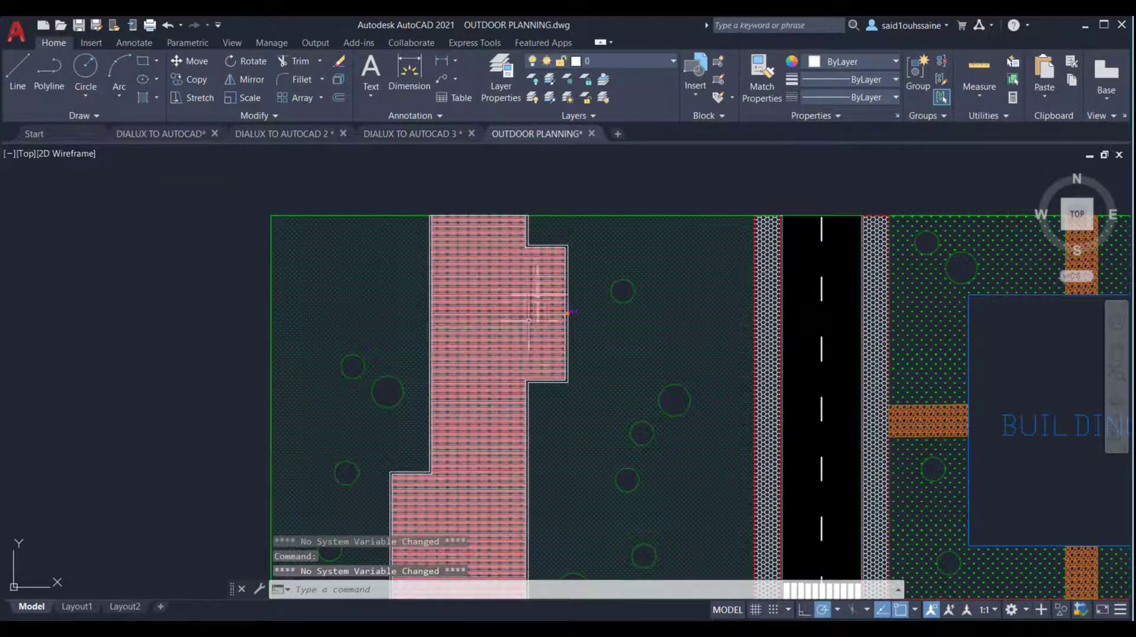
scroll(569, 314, up, 15)
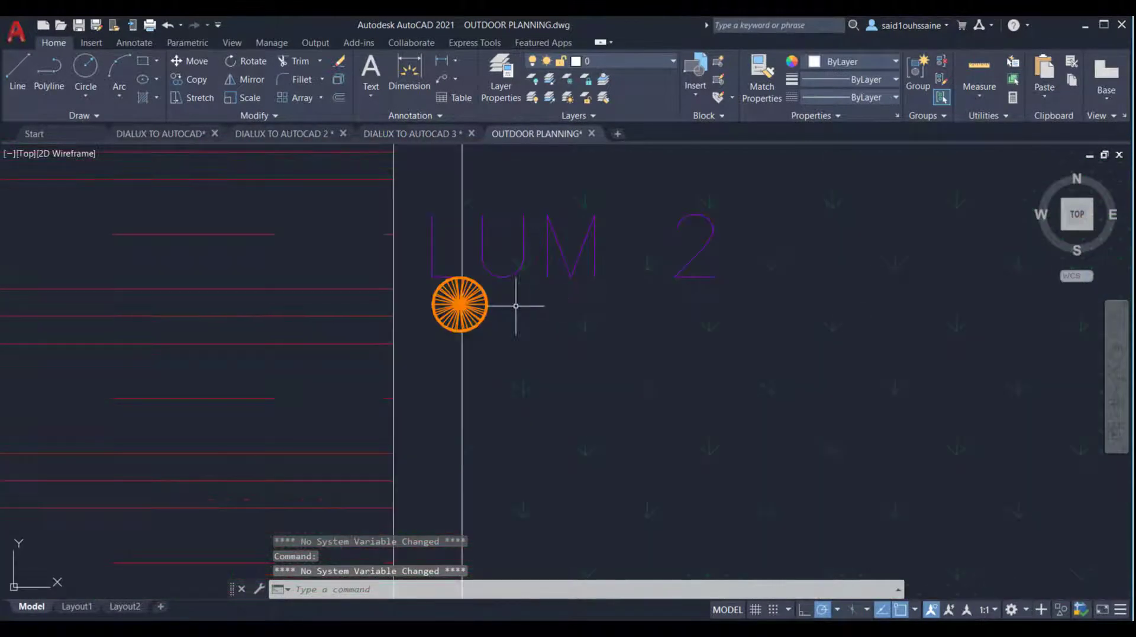
click(418, 377)
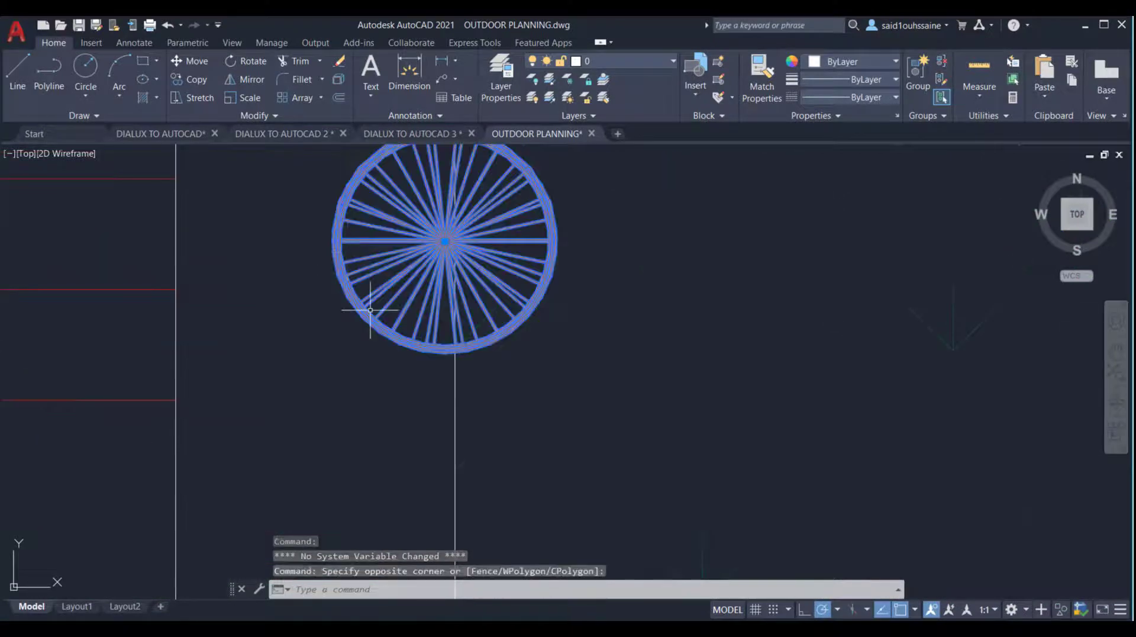
key(Delete)
scroll(451, 332, down, 3)
scroll(437, 296, up, 1)
middle_drag(432, 286, 474, 337)
click(481, 357)
click(439, 261)
key(Delete)
scroll(477, 307, down, 3)
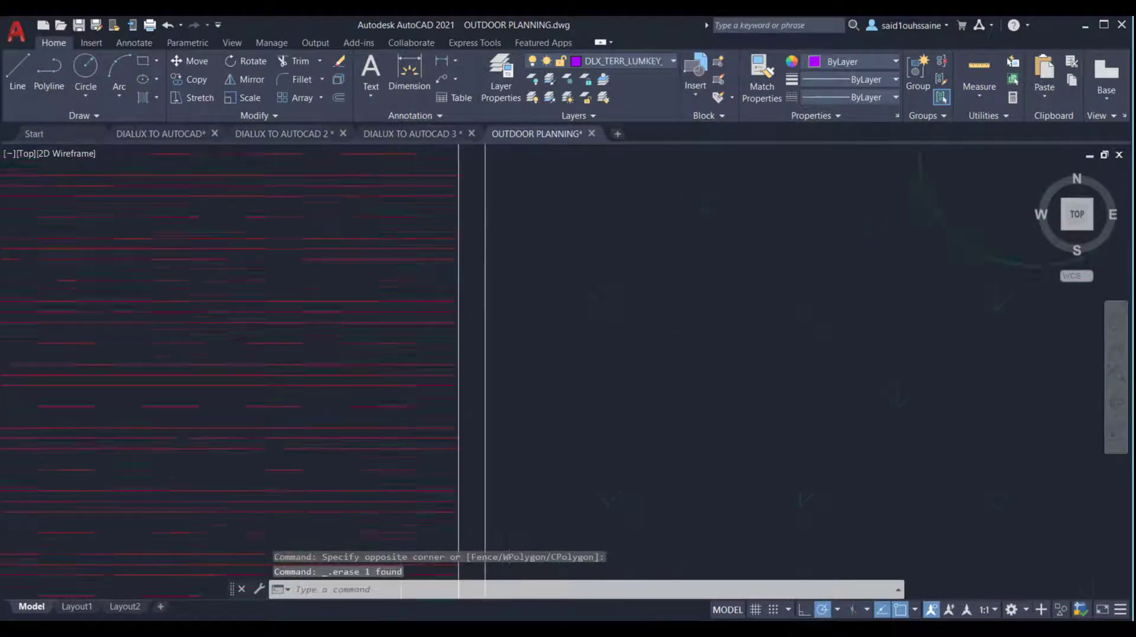
scroll(471, 363, down, 6)
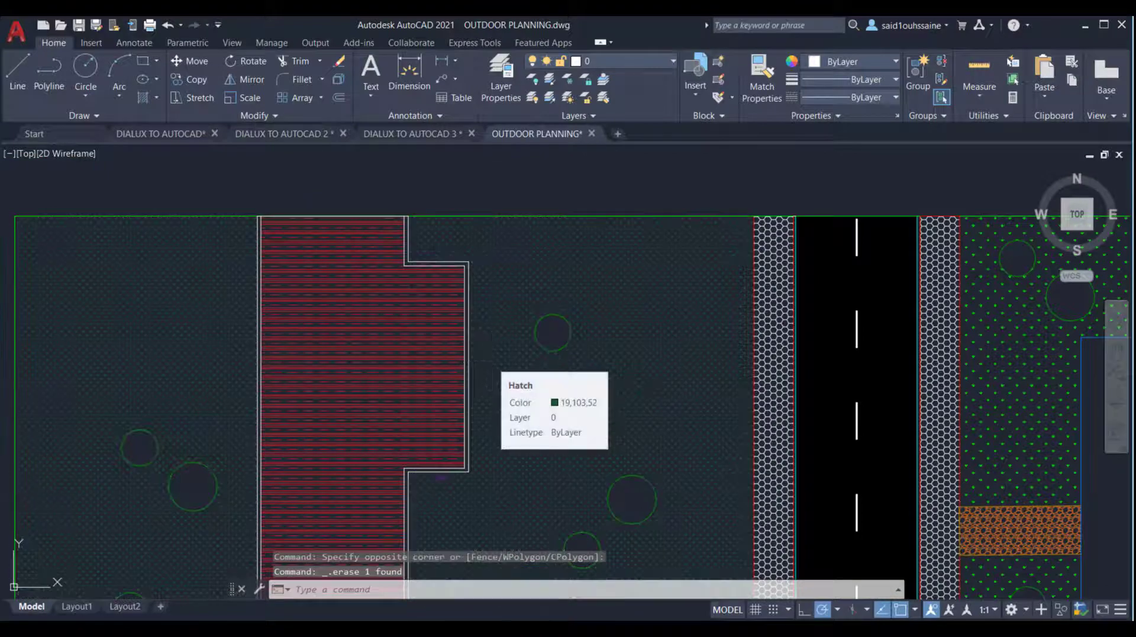
Step: Paste the copied luminaires and labels with the insertion point at the lower-left corner of BUILDING 1
key(ctrl+v)
scroll(497, 355, down, 5)
scroll(504, 325, up, 1)
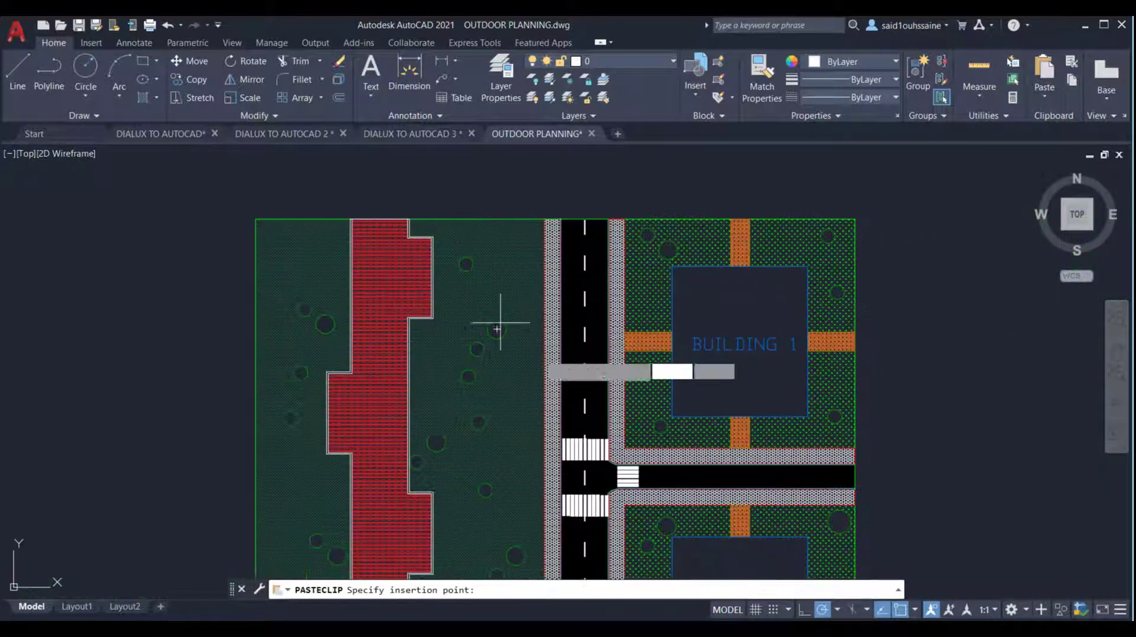
scroll(674, 422, up, 5)
scroll(674, 422, up, 5)
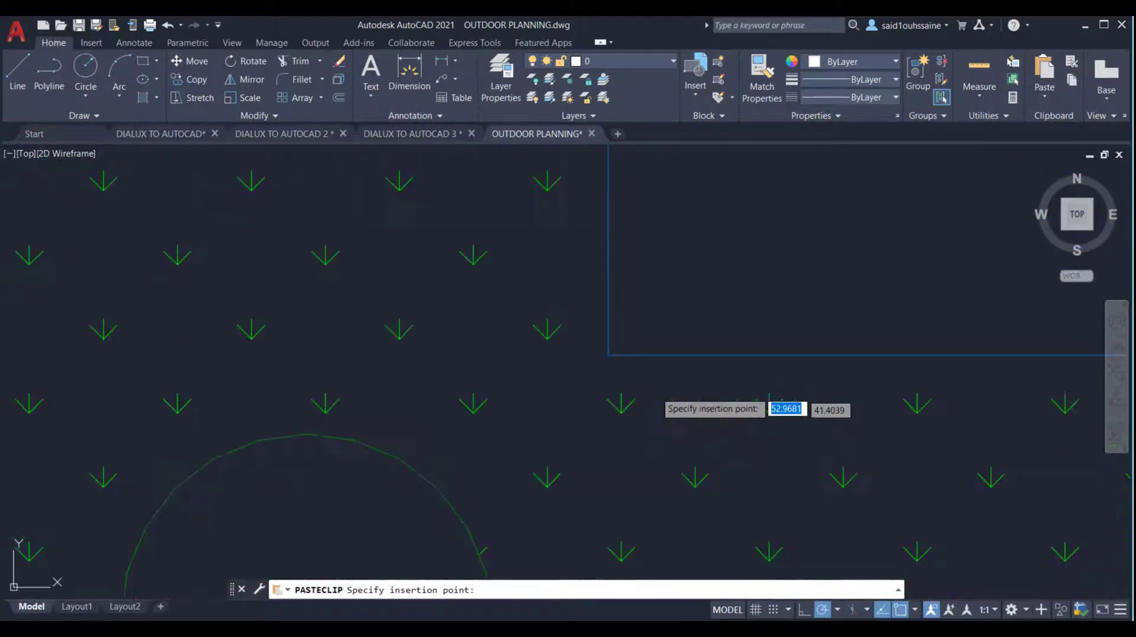
click(606, 355)
scroll(601, 431, down, 6)
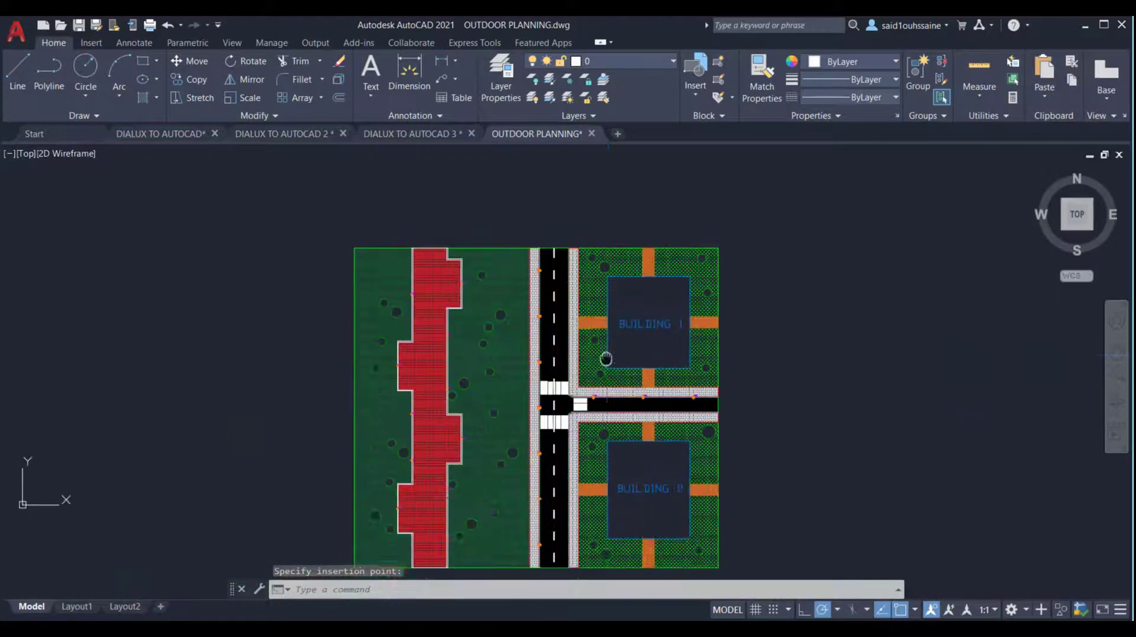
Step: Inspect the pasted LUM1 luminaires on the side street and road junction, and the LUM 2 luminaires along the pedestrian path
scroll(650, 385, up, 4)
scroll(650, 384, up, 8)
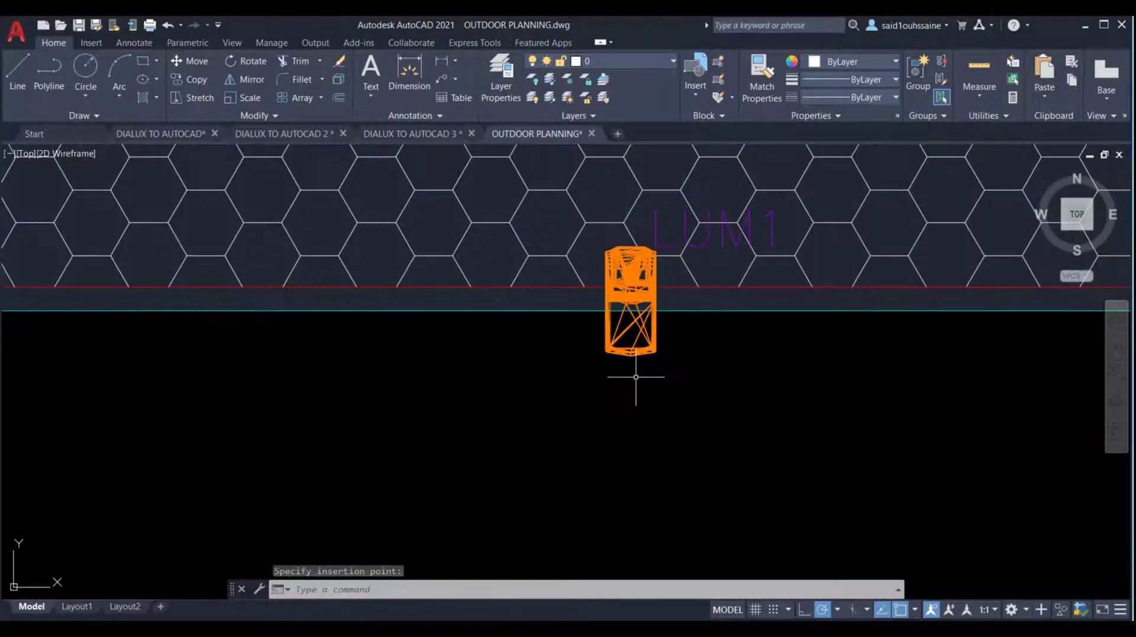
scroll(633, 380, down, 8)
middle_drag(622, 380, 781, 253)
scroll(359, 287, up, 5)
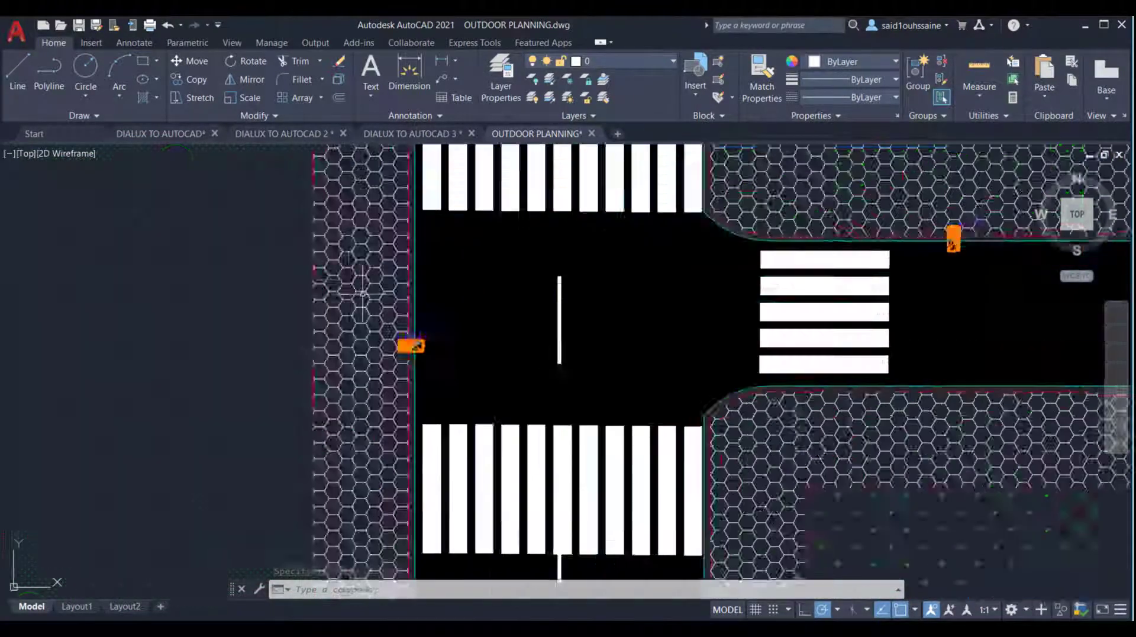
scroll(472, 346, down, 4)
scroll(473, 352, down, 4)
scroll(489, 377, up, 10)
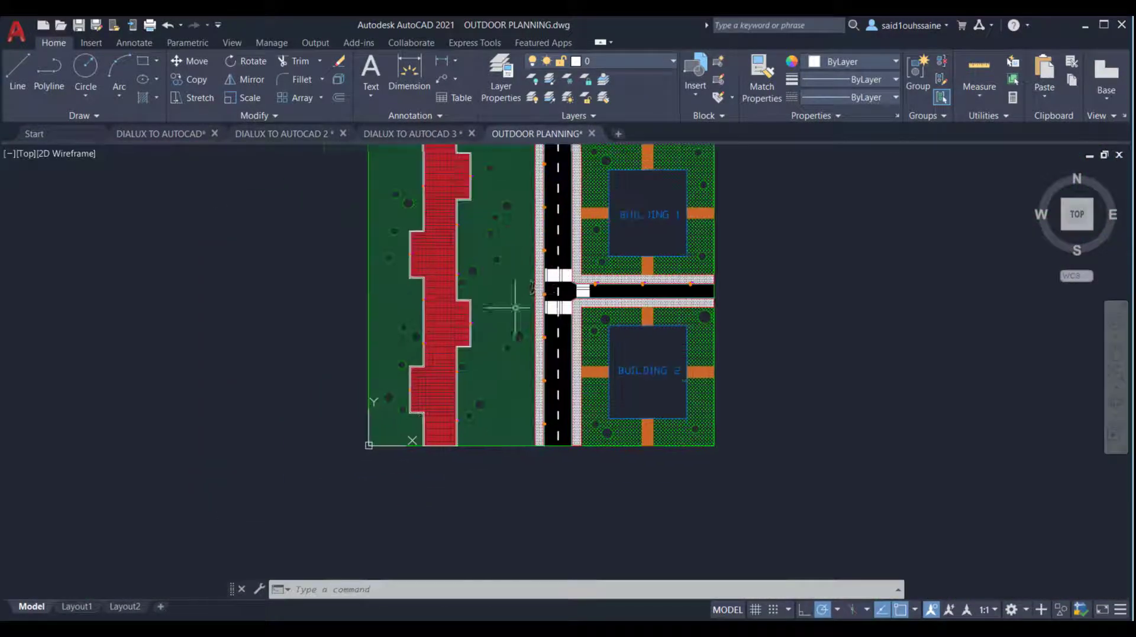
scroll(488, 378, up, 2)
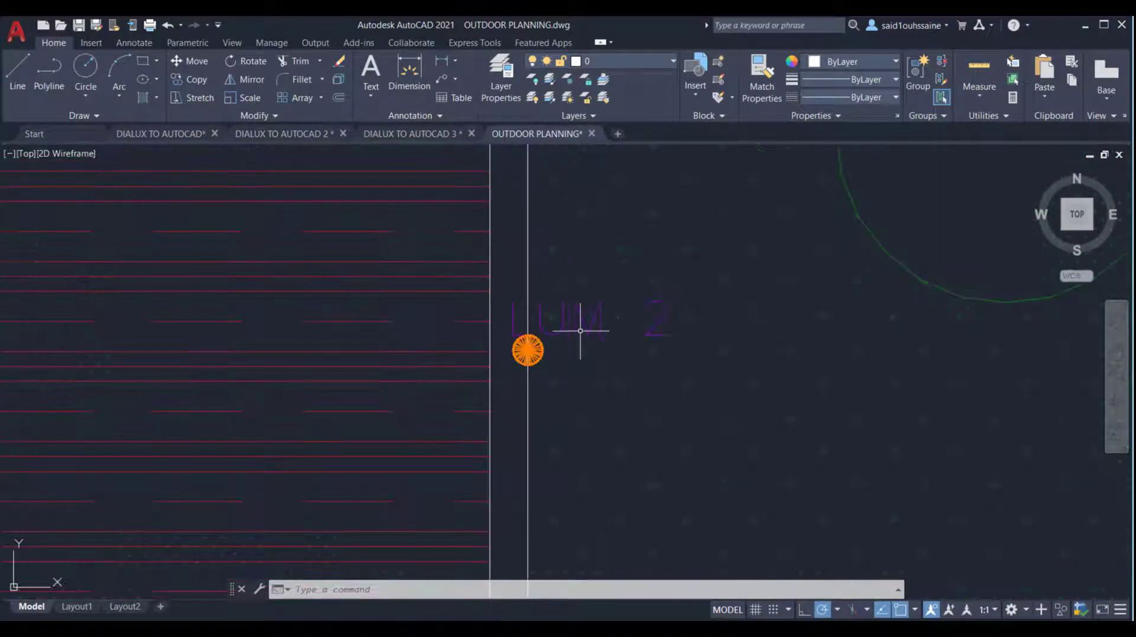
scroll(583, 325, up, 2)
scroll(571, 330, down, 8)
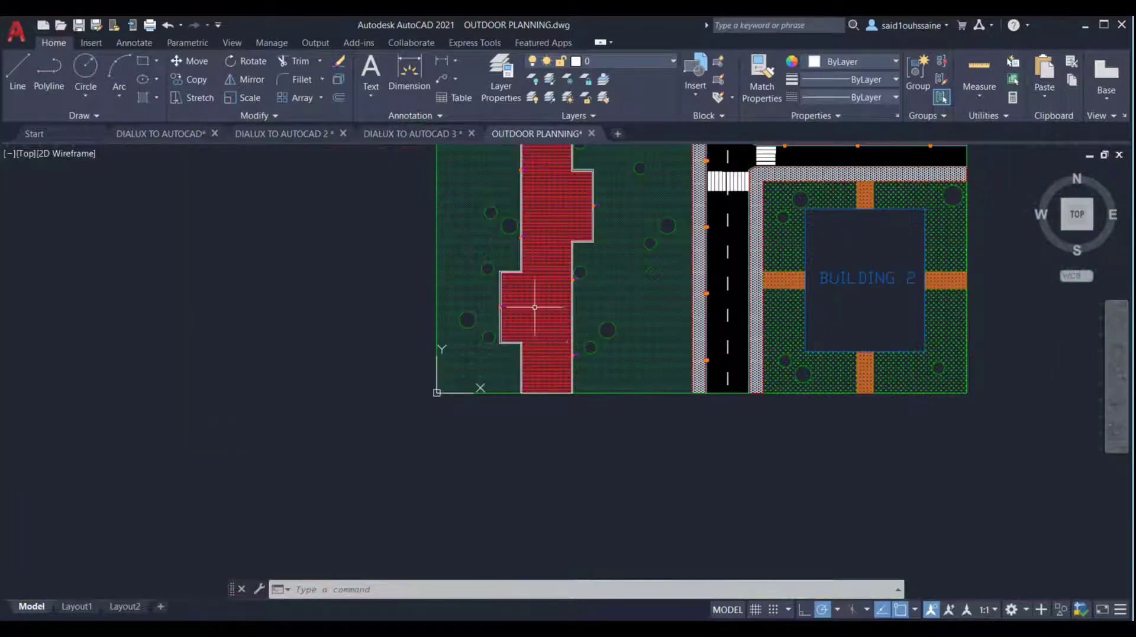
middle_drag(517, 294, 487, 401)
Step: Check the luminaire row along the side street and a LUM 2 luminaire's placement on the pedestrian path's edge
middle_drag(809, 271, 710, 352)
scroll(710, 328, up, 2)
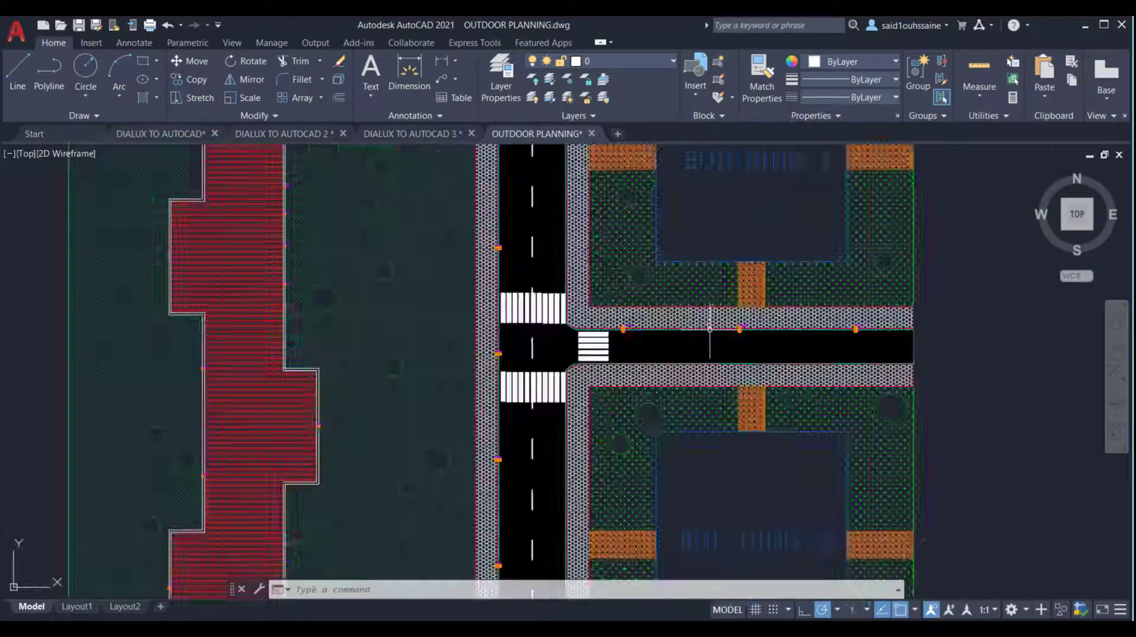
scroll(787, 330, up, 6)
scroll(763, 410, down, 5)
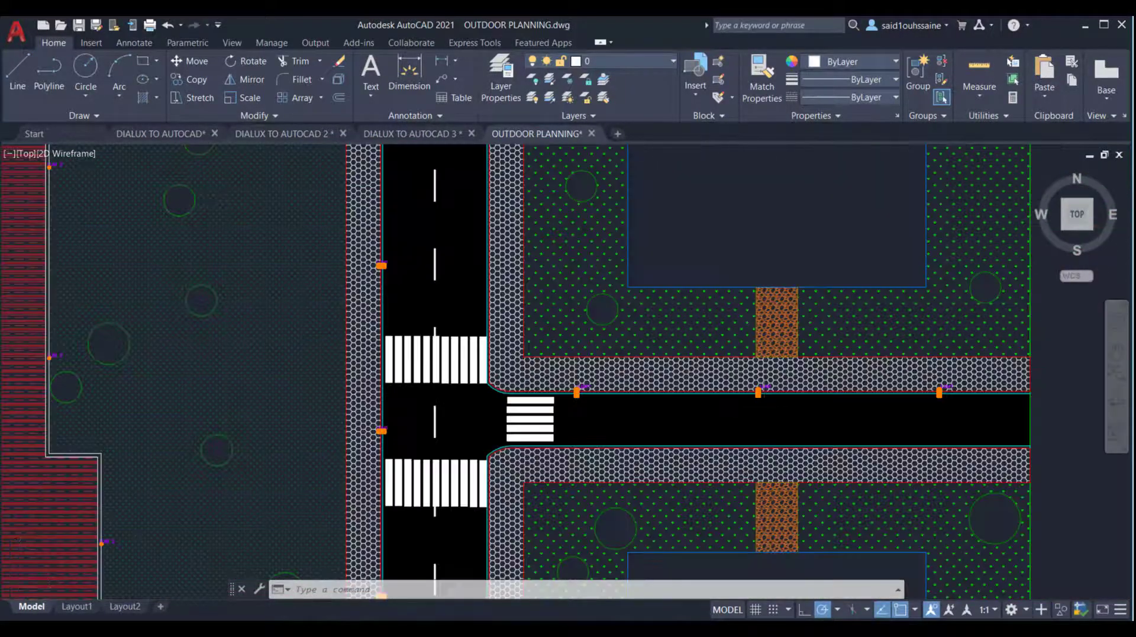
scroll(621, 322, down, 6)
scroll(528, 267, up, 9)
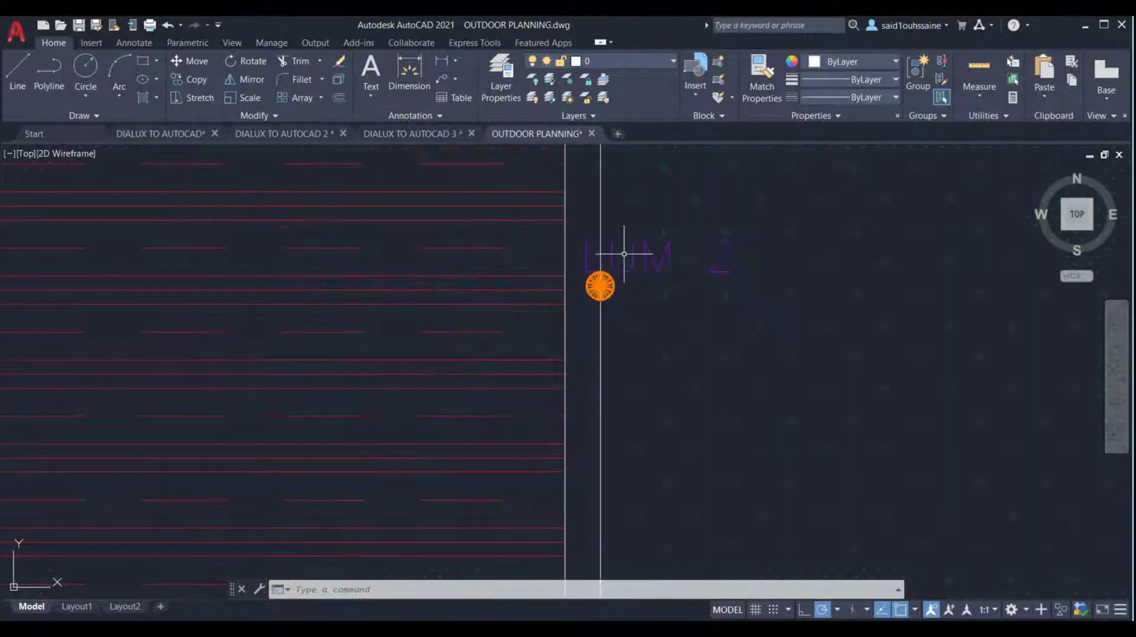
scroll(624, 253, up, 7)
scroll(564, 338, down, 8)
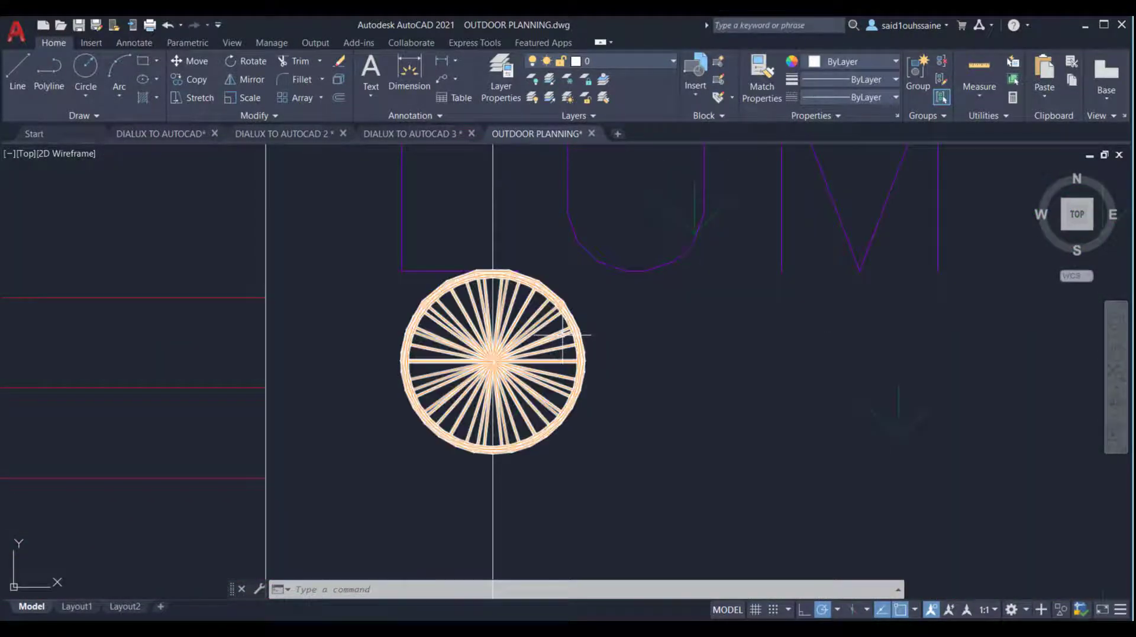
scroll(557, 339, down, 4)
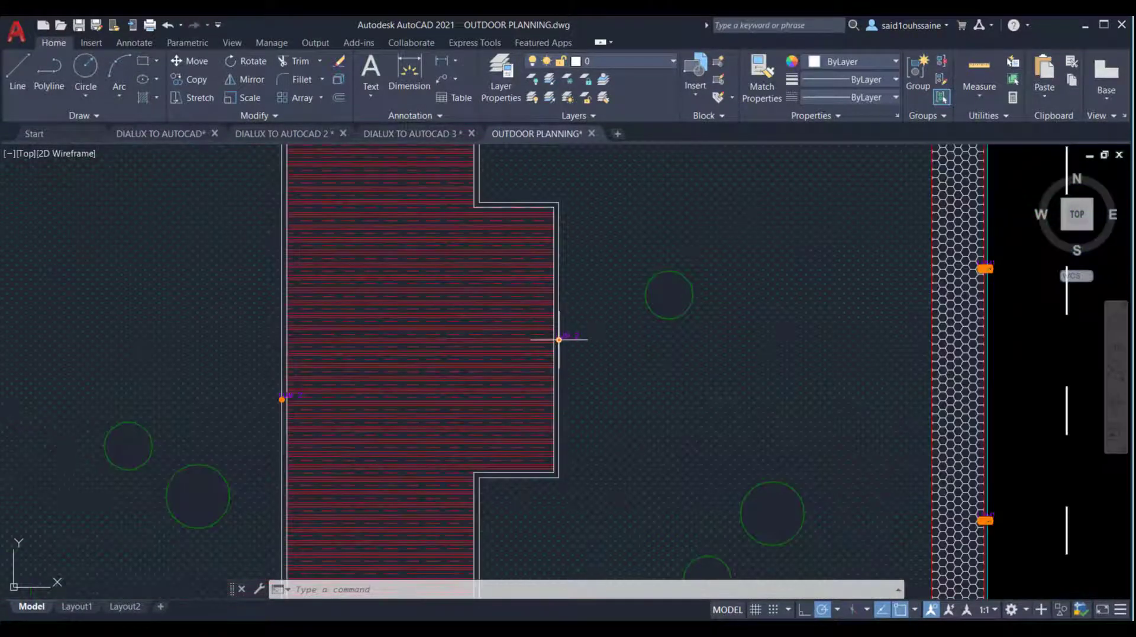
Step: Examine the uppermost LUM1 luminaire on the main road and review the drawing's layer list
scroll(525, 344, down, 5)
scroll(722, 326, up, 6)
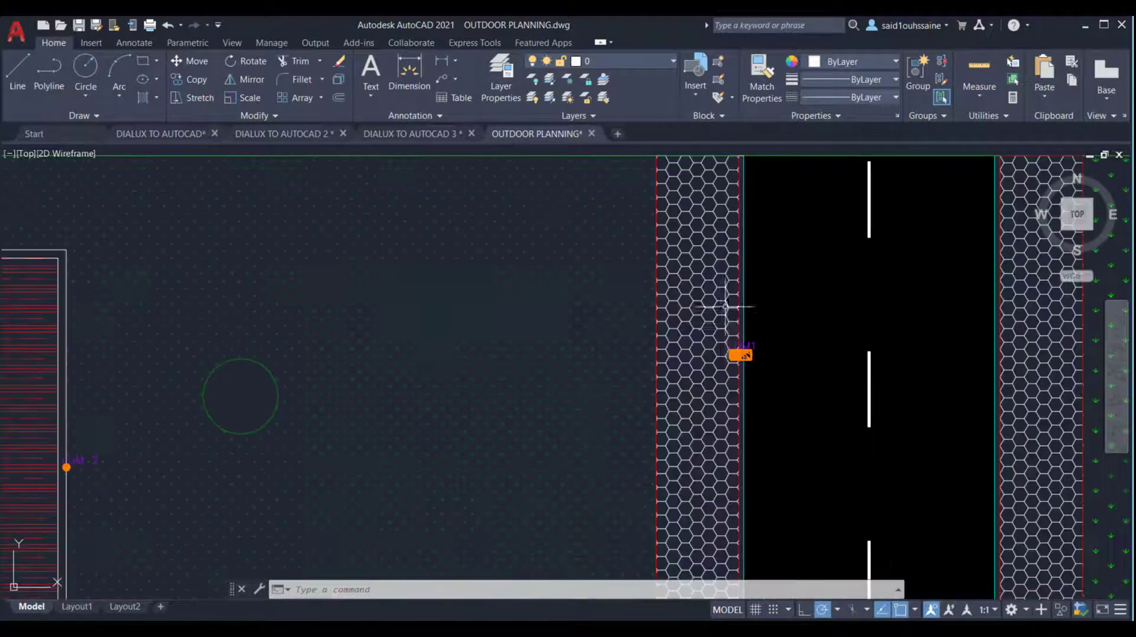
scroll(736, 350, up, 10)
scroll(731, 318, down, 4)
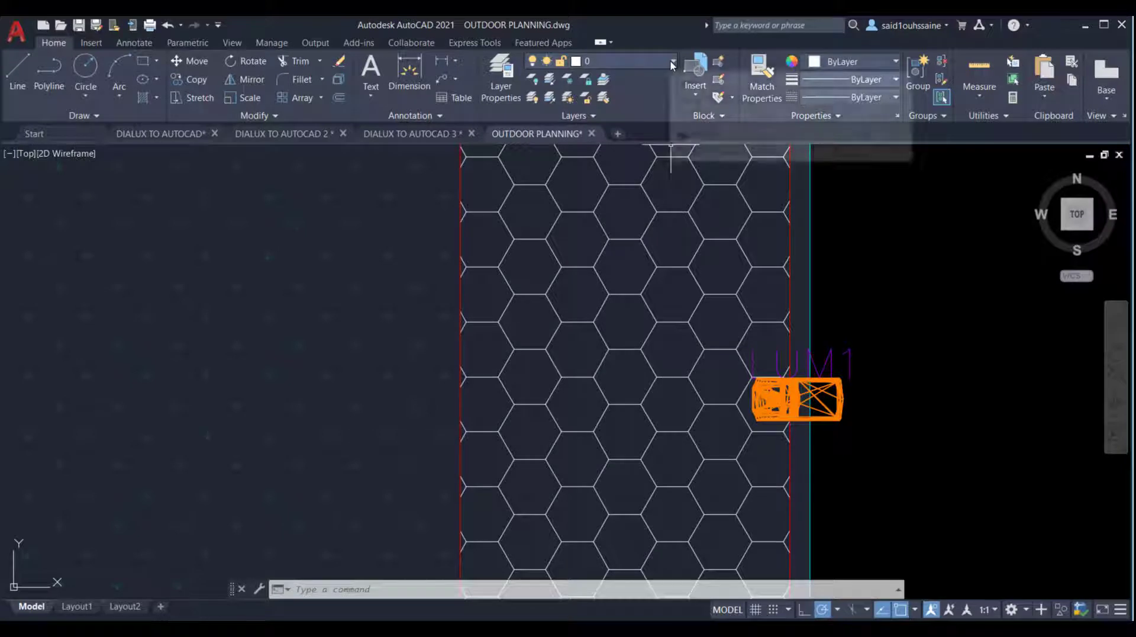
click(672, 61)
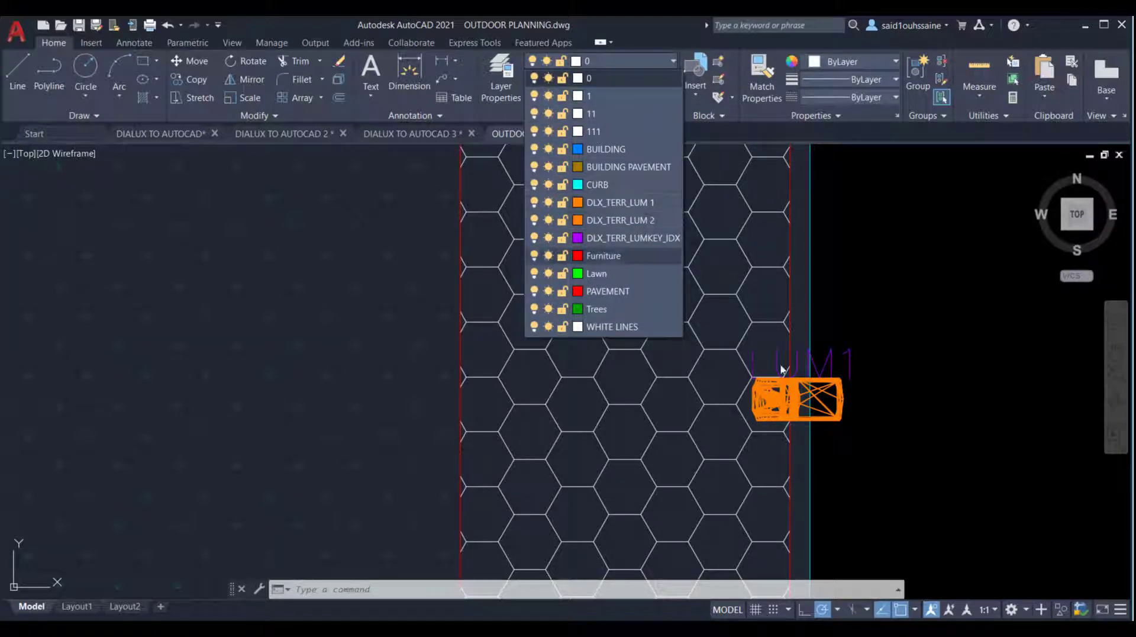
click(805, 397)
Step: In the DIALUX TO AUTOCAD 3 drawing, delete the workplane illuminance results table that overlaps the luminaire list
click(416, 135)
scroll(495, 276, down, 1)
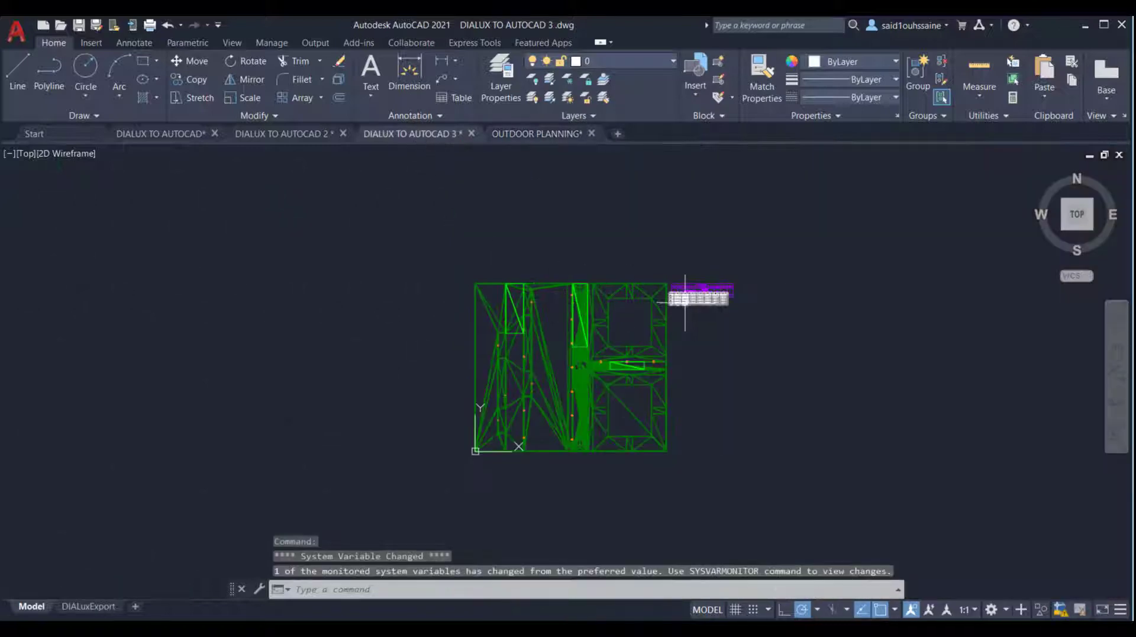
scroll(725, 294, up, 4)
click(794, 405)
click(598, 320)
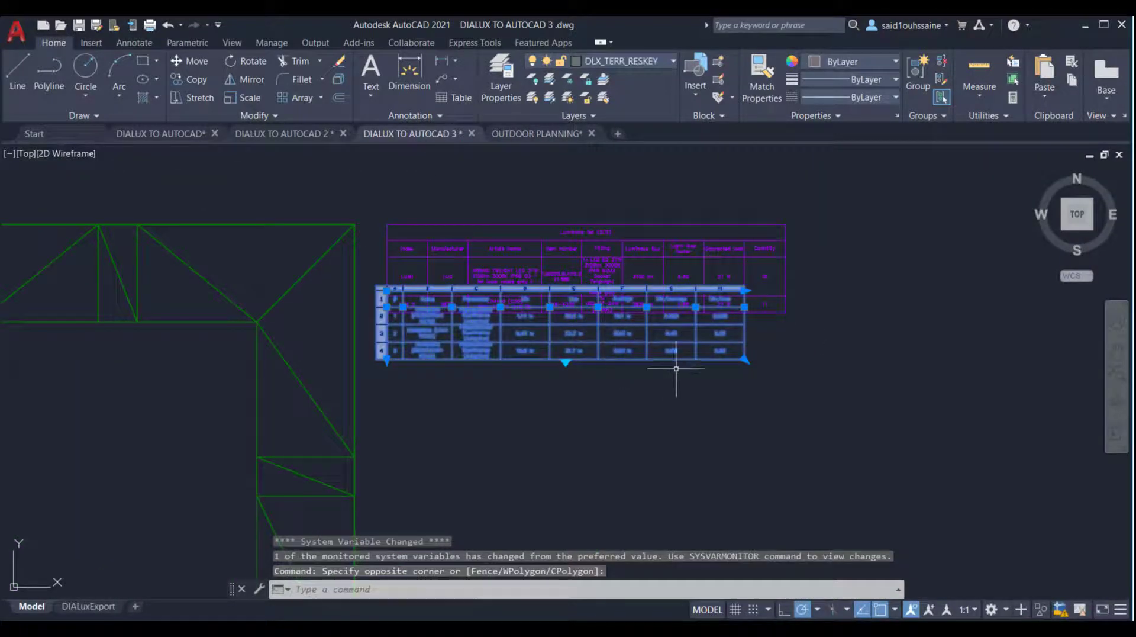
scroll(637, 346, up, 3)
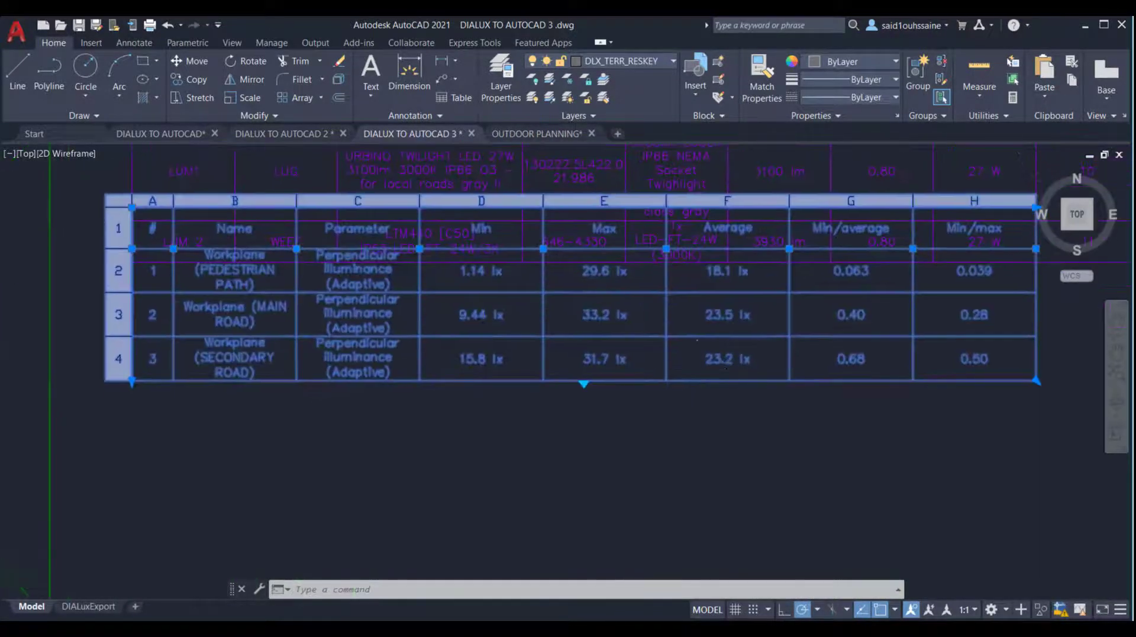
scroll(754, 387, down, 2)
key(Delete)
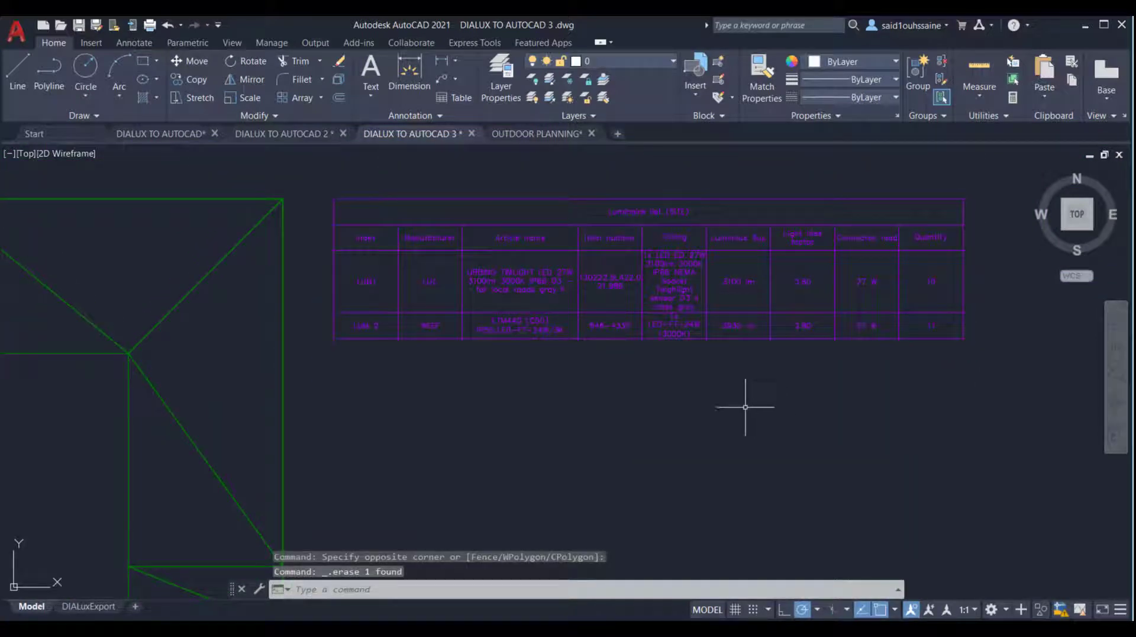
Step: Copy the whole Luminaire list (SITE) table beside the exported site plan
scroll(708, 353, down, 2)
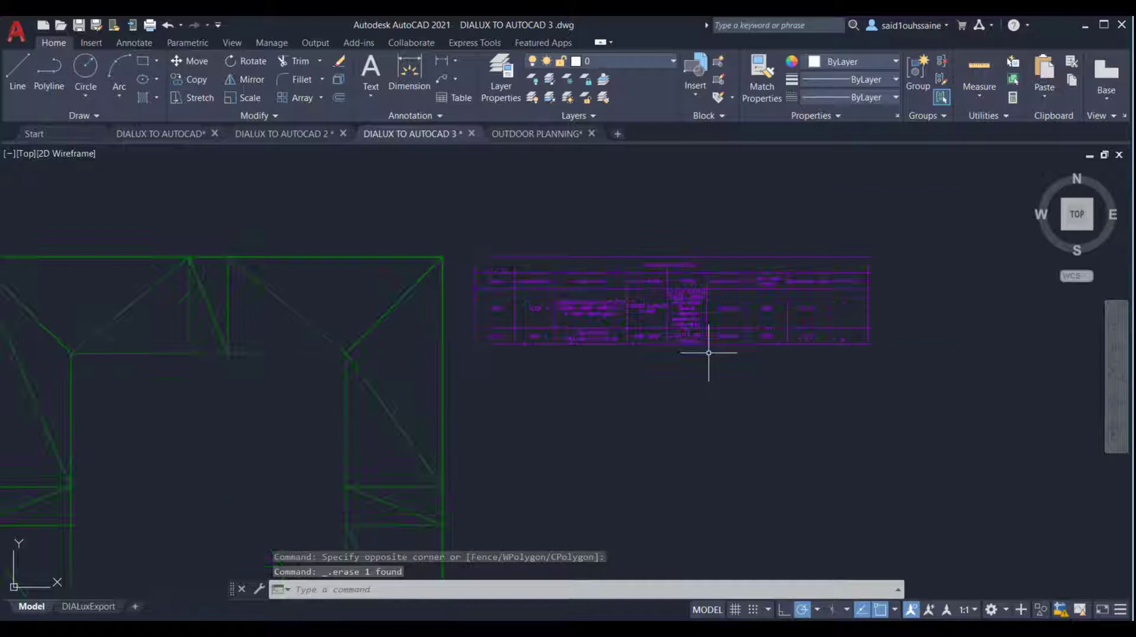
click(881, 392)
click(603, 200)
scroll(621, 242, up, 4)
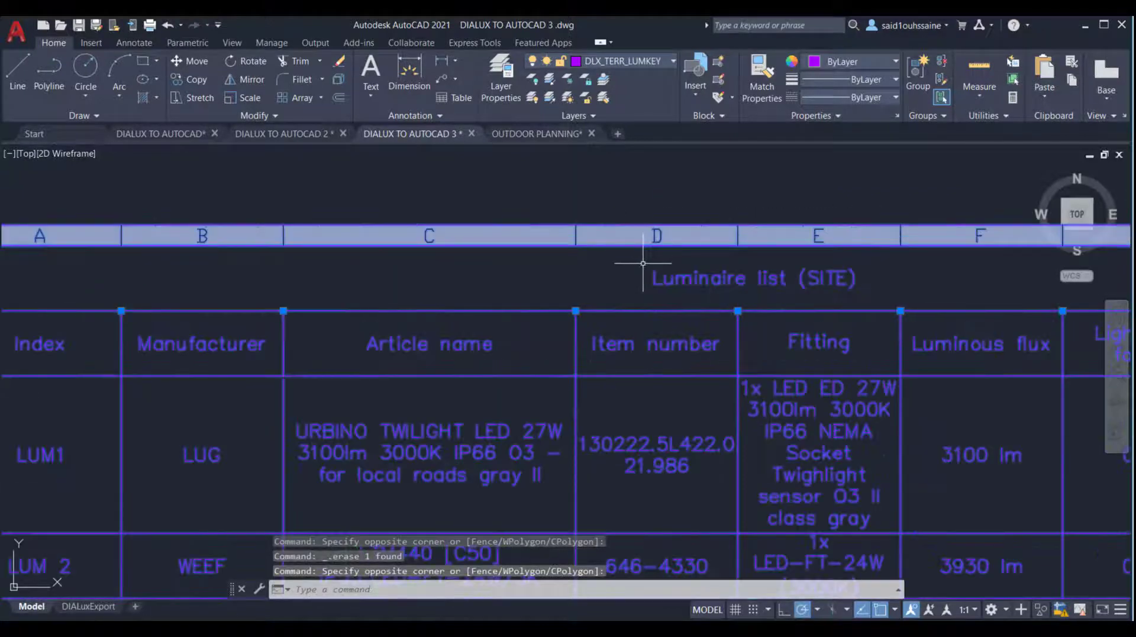
scroll(643, 263, down, 2)
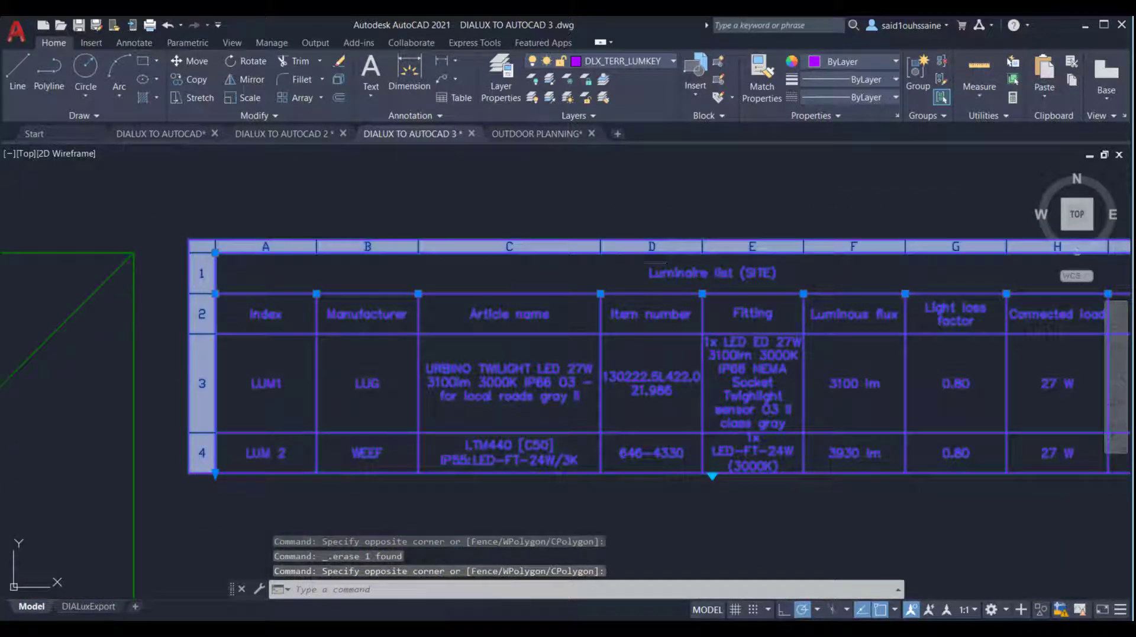
key(ctrl+c)
scroll(638, 263, down, 10)
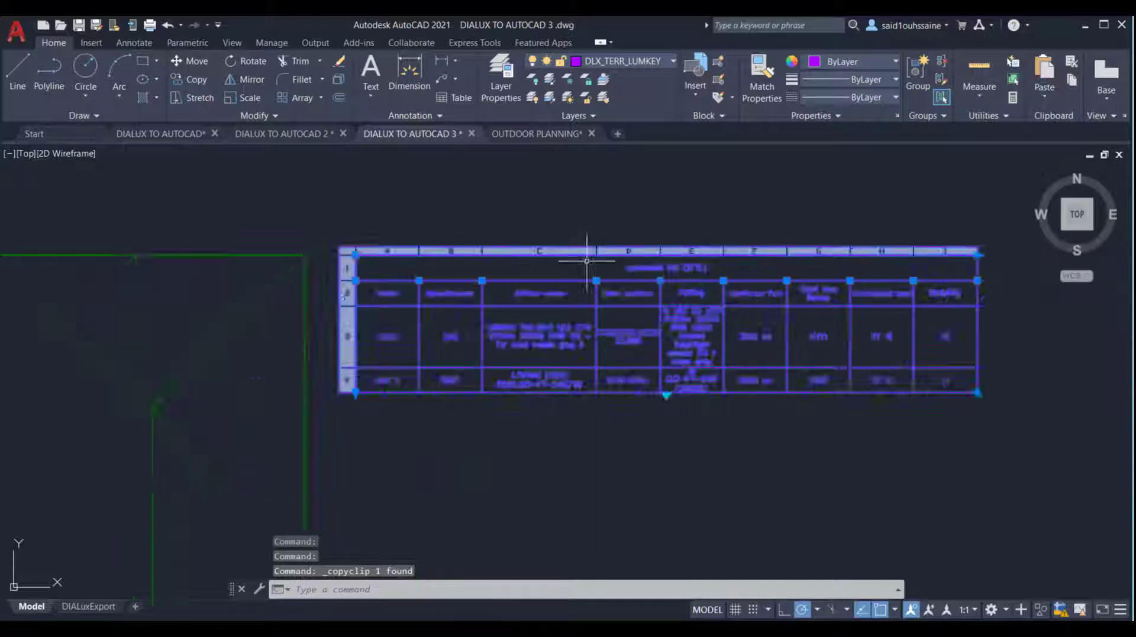
scroll(545, 275, up, 10)
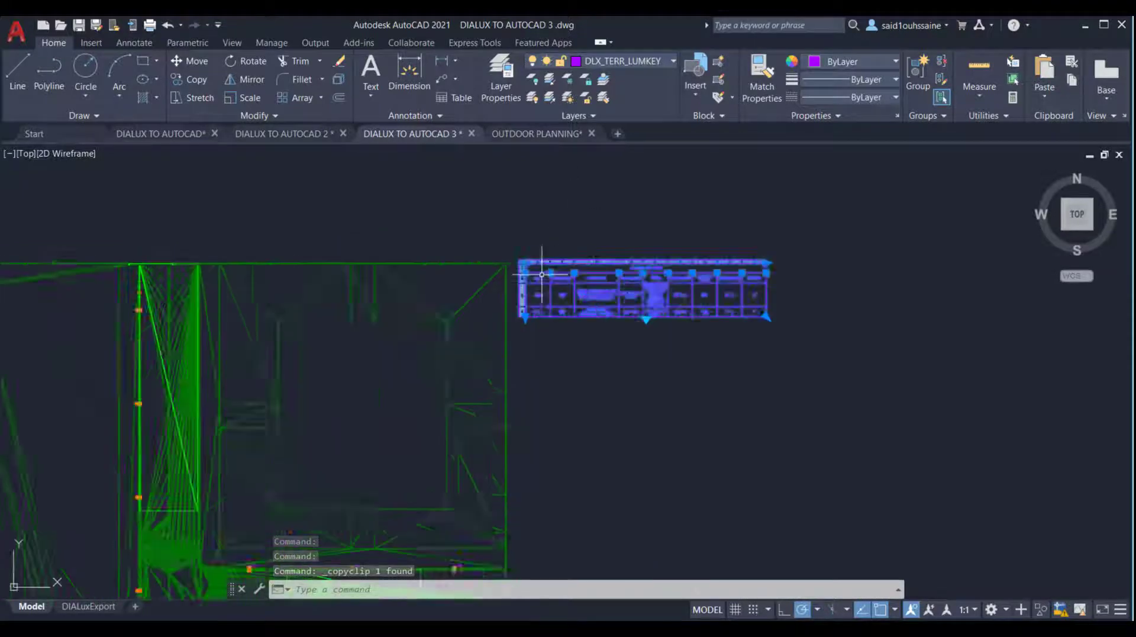
scroll(490, 274, down, 5)
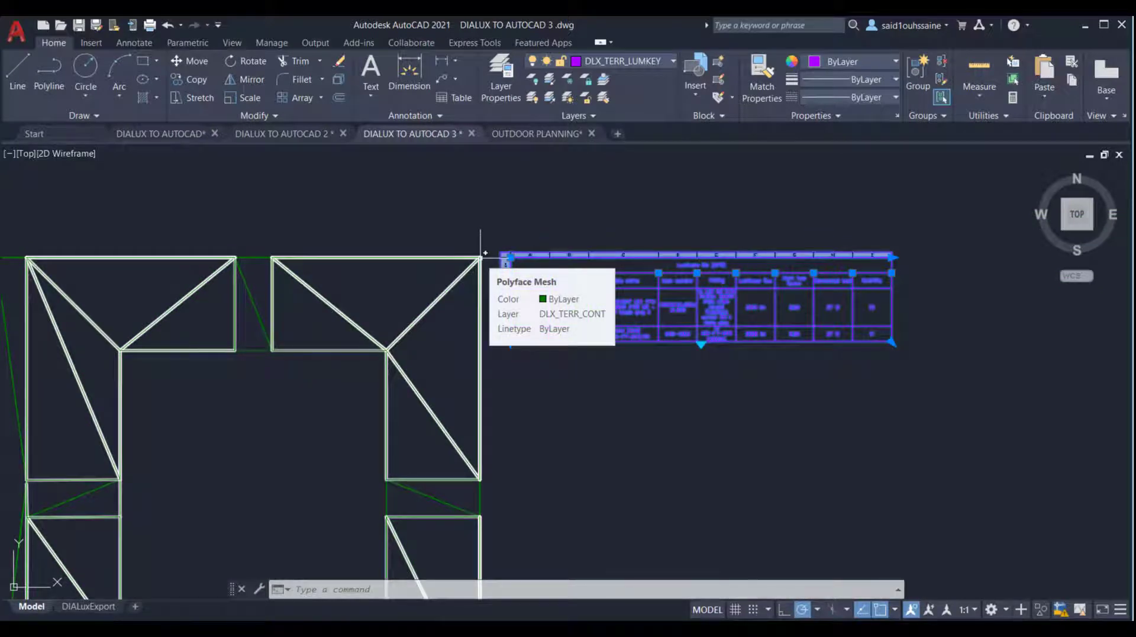
scroll(480, 254, down, 8)
middle_drag(576, 284, 600, 273)
Step: Paste the copied luminaire list table into the OUTDOOR PLANNING drawing, in the empty area east of BUILDING 1
click(551, 134)
scroll(763, 295, down, 6)
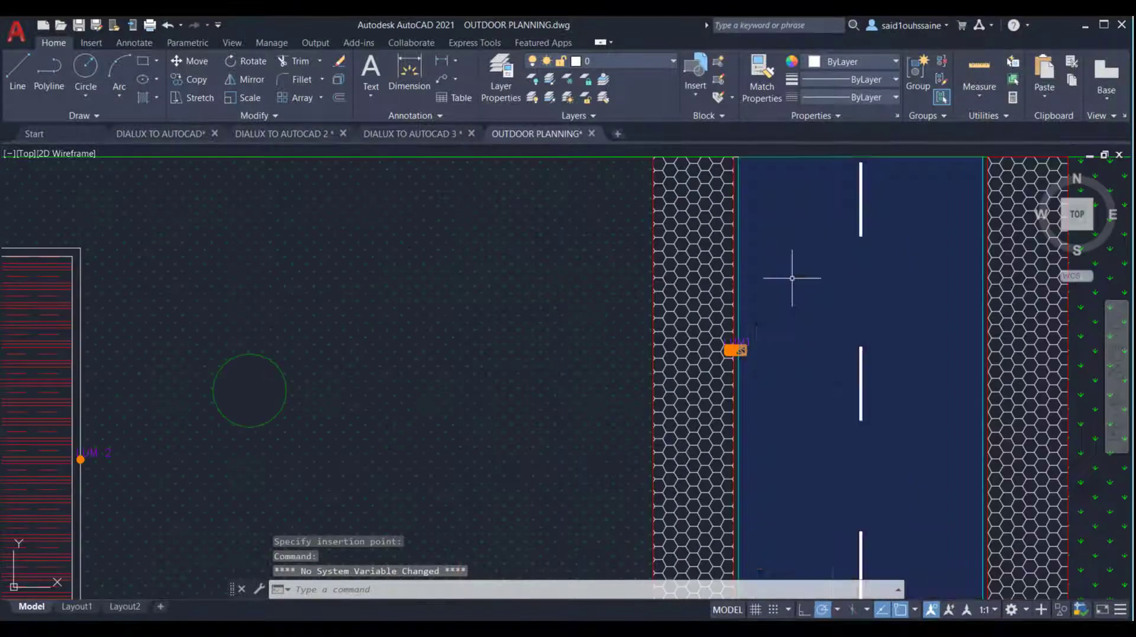
middle_drag(660, 258, 507, 237)
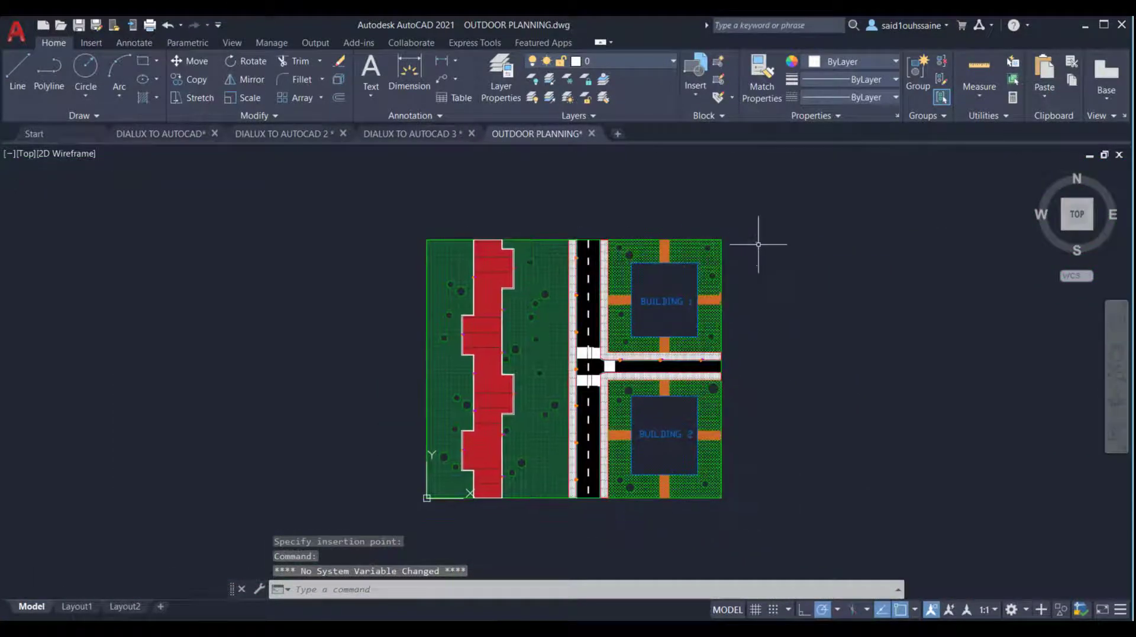
scroll(758, 244, up, 6)
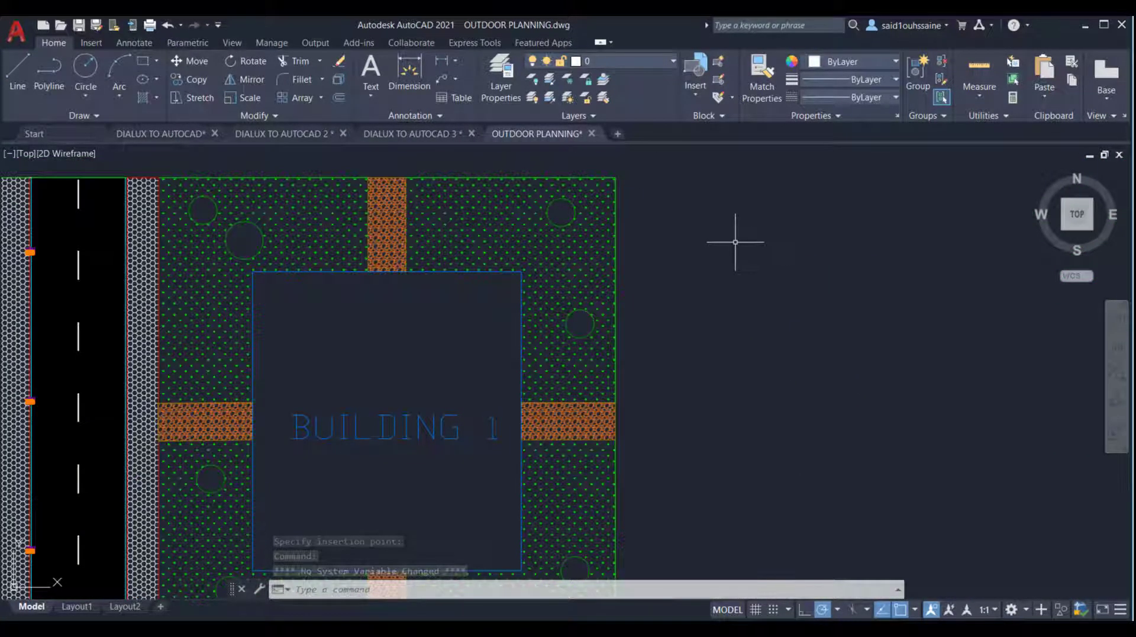
key(ctrl+v)
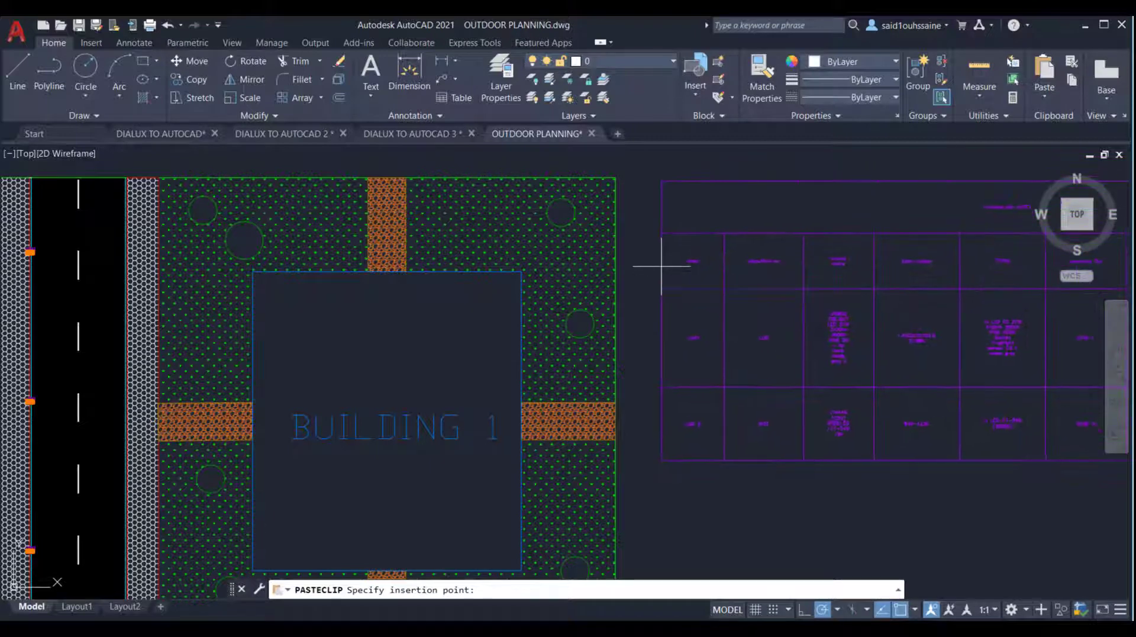
click(661, 265)
scroll(578, 314, down, 7)
scroll(644, 324, up, 3)
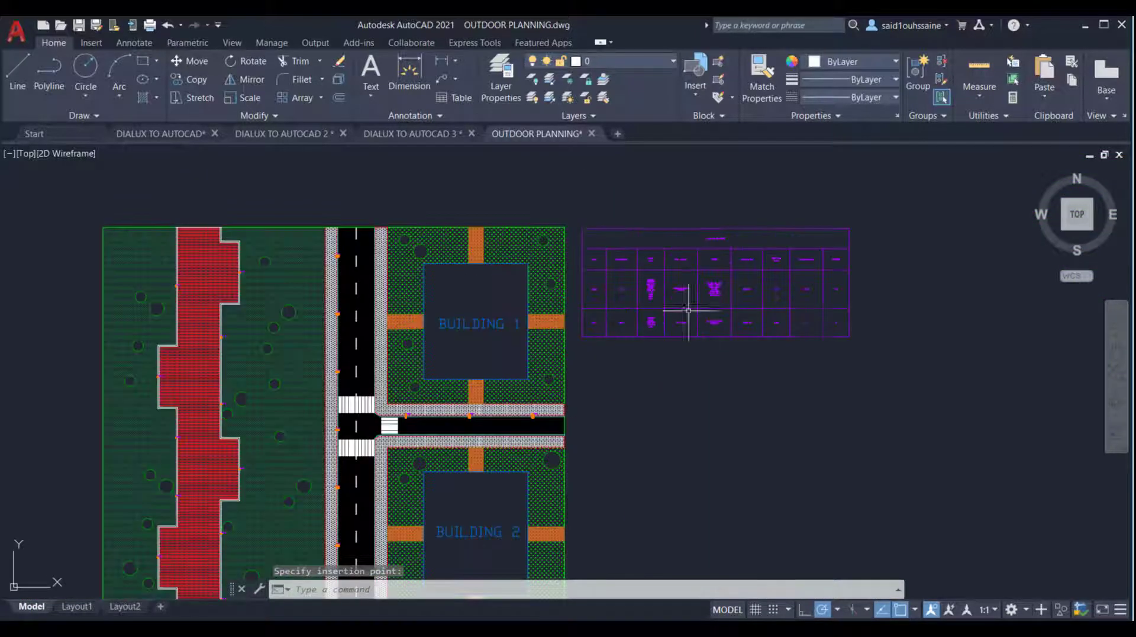
Step: Scale the pasted luminaire list table down to less than half its size, using its lower-right corner as base point
click(914, 380)
click(664, 215)
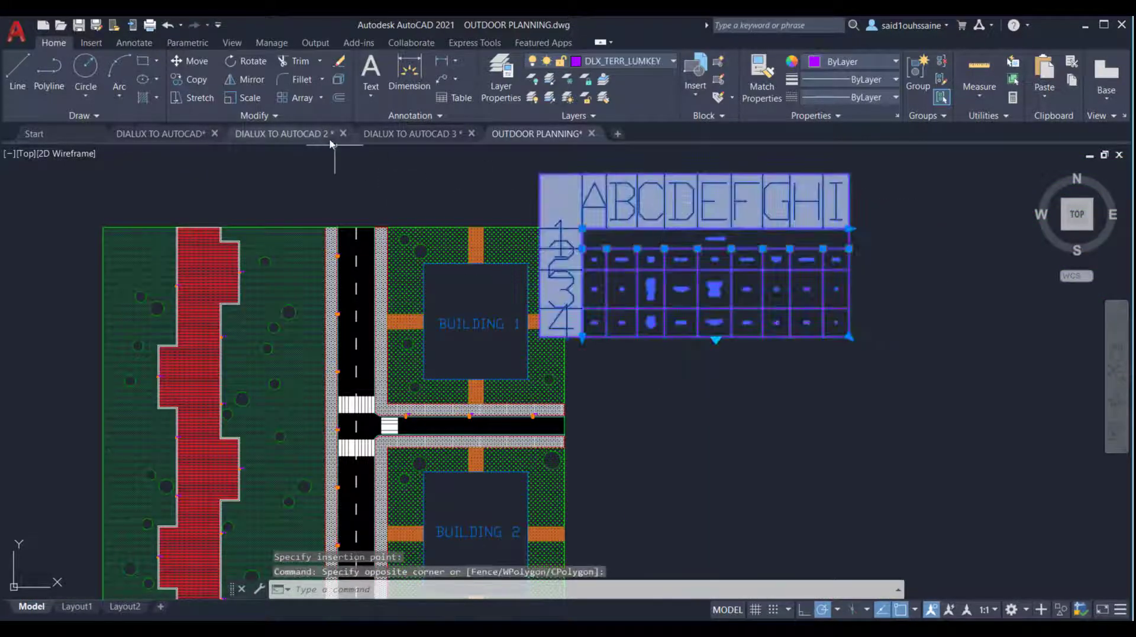
click(238, 97)
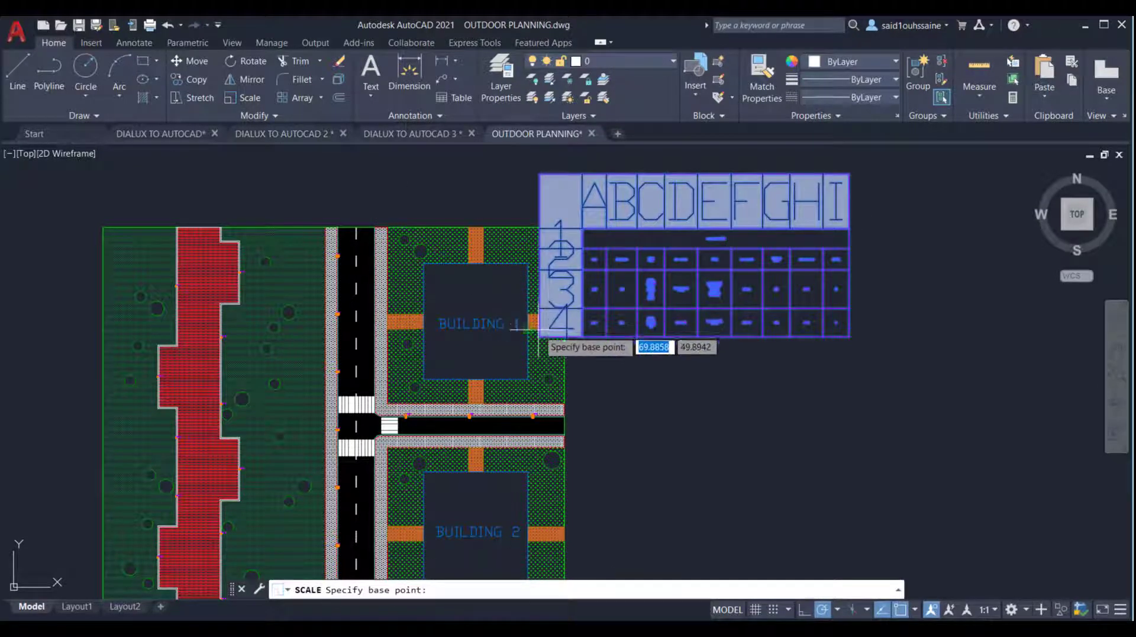
click(850, 336)
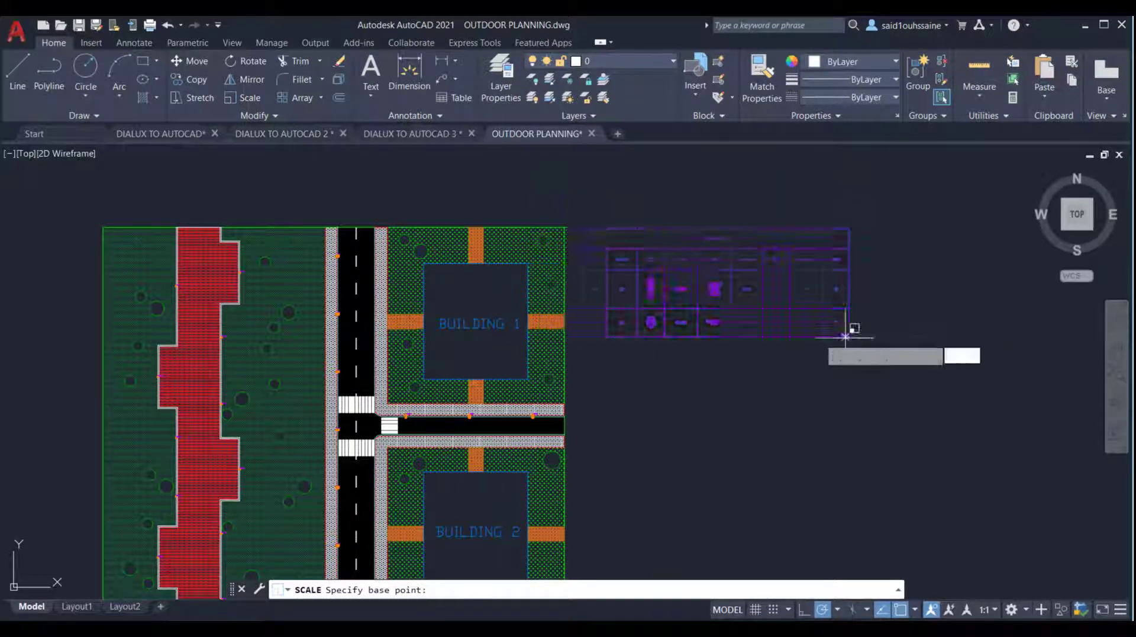
click(790, 325)
scroll(812, 308, up, 5)
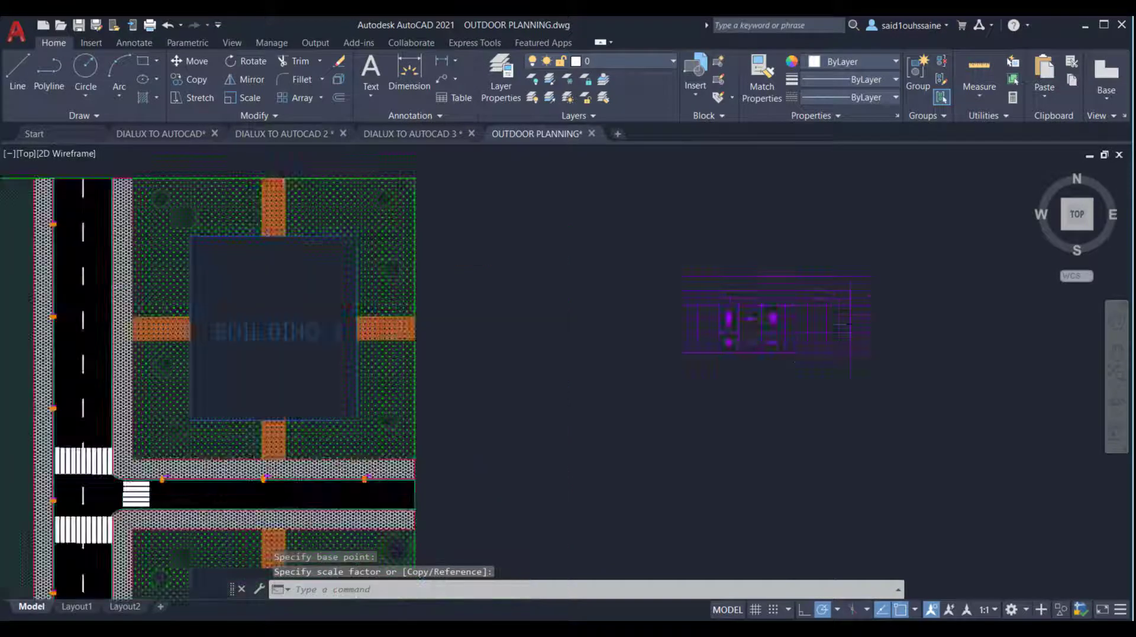
Step: Move the scaled luminaire list table closer to the site plan, beside its north-east corner
click(899, 390)
click(710, 256)
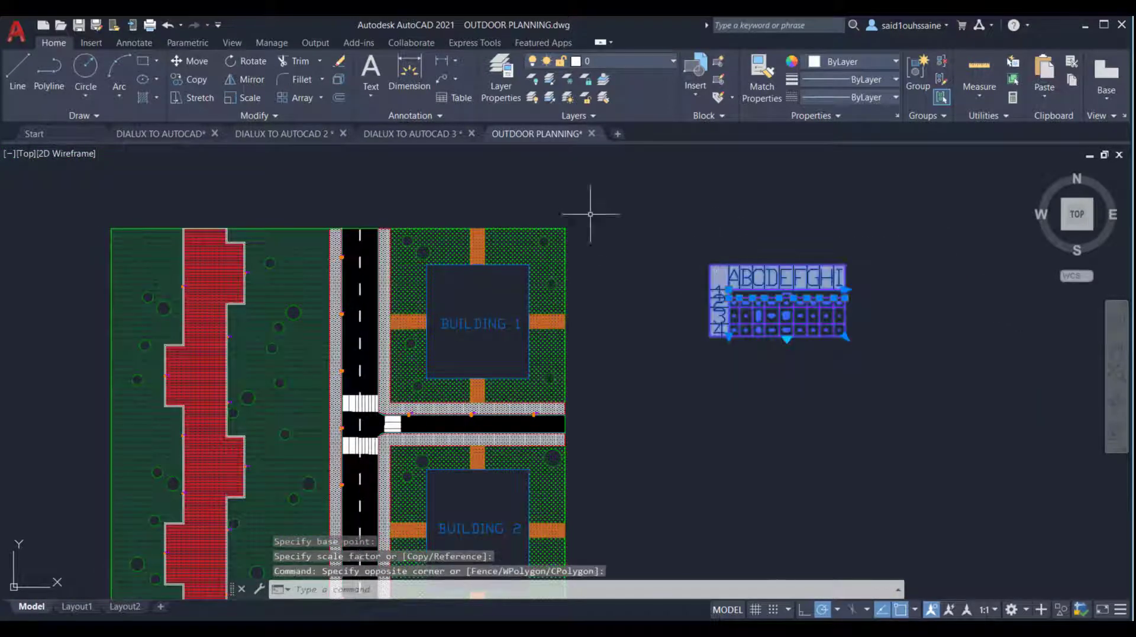
click(185, 62)
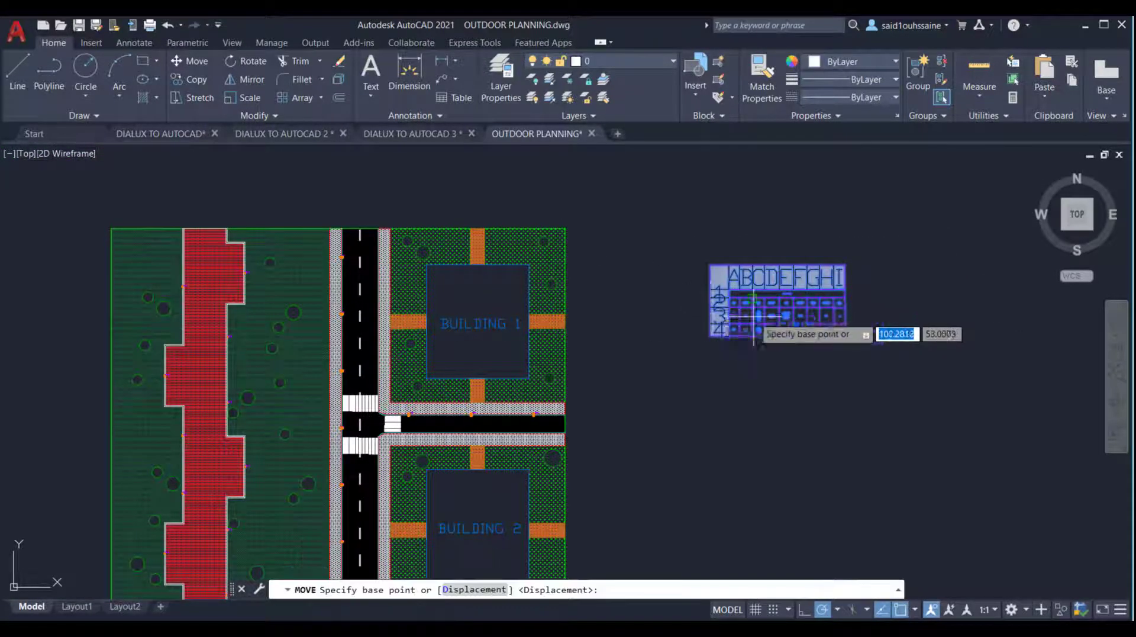
click(754, 323)
click(630, 265)
scroll(645, 249, up, 7)
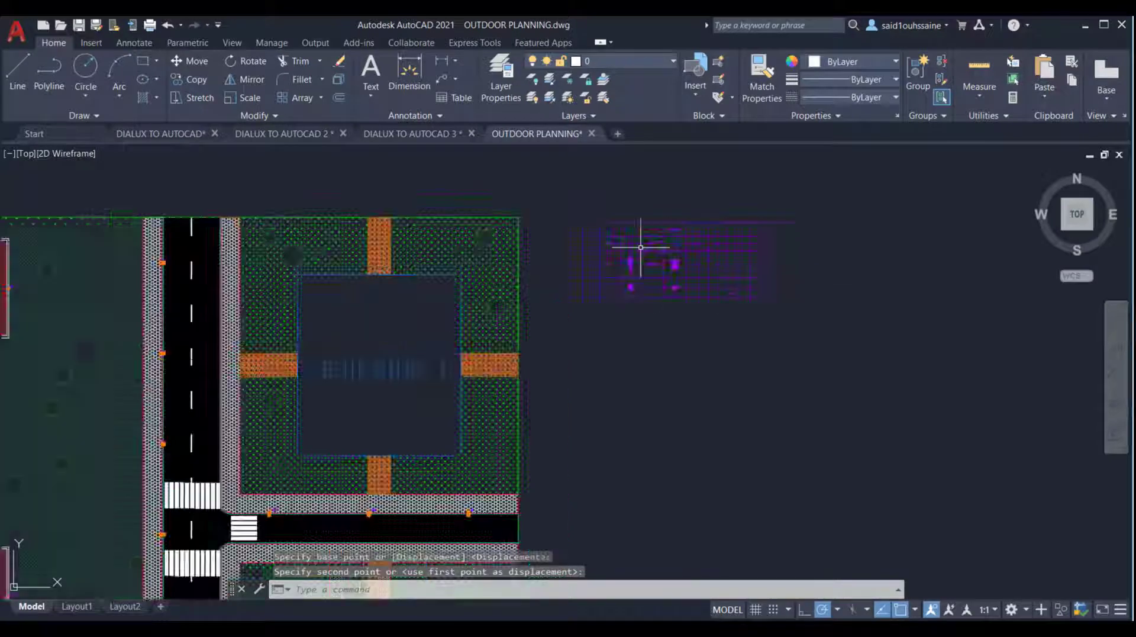
scroll(680, 286, down, 2)
scroll(535, 332, up, 8)
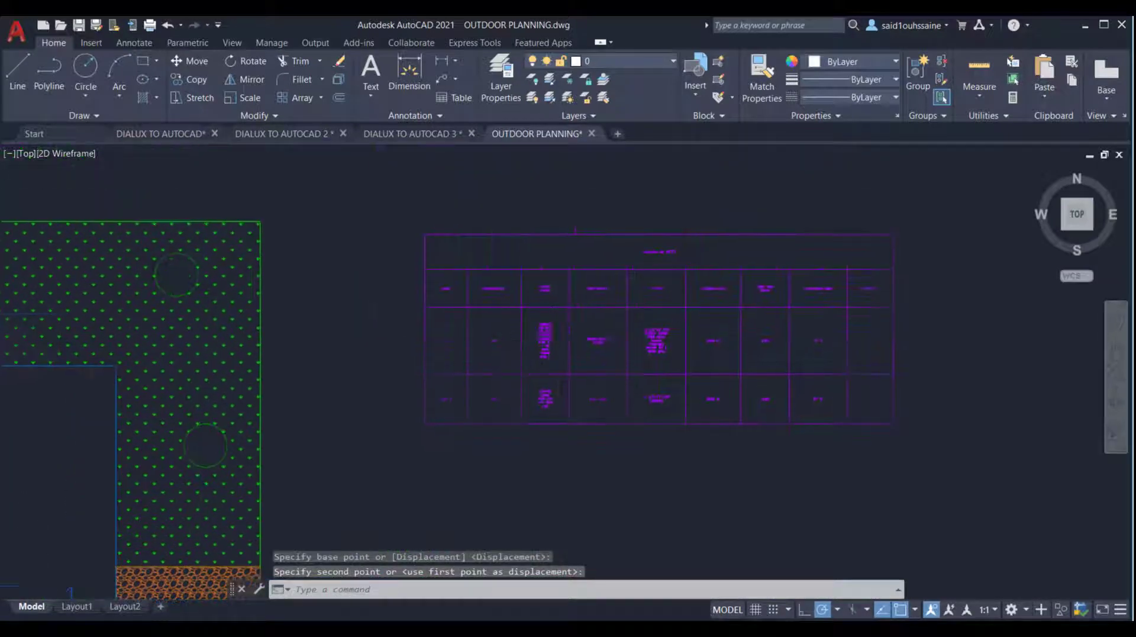
Step: Review the complete site plan with its luminaire table, road luminaires and a LUM 2 luminaire on the pedestrian path's edge
scroll(556, 360, down, 10)
middle_drag(556, 360, 616, 314)
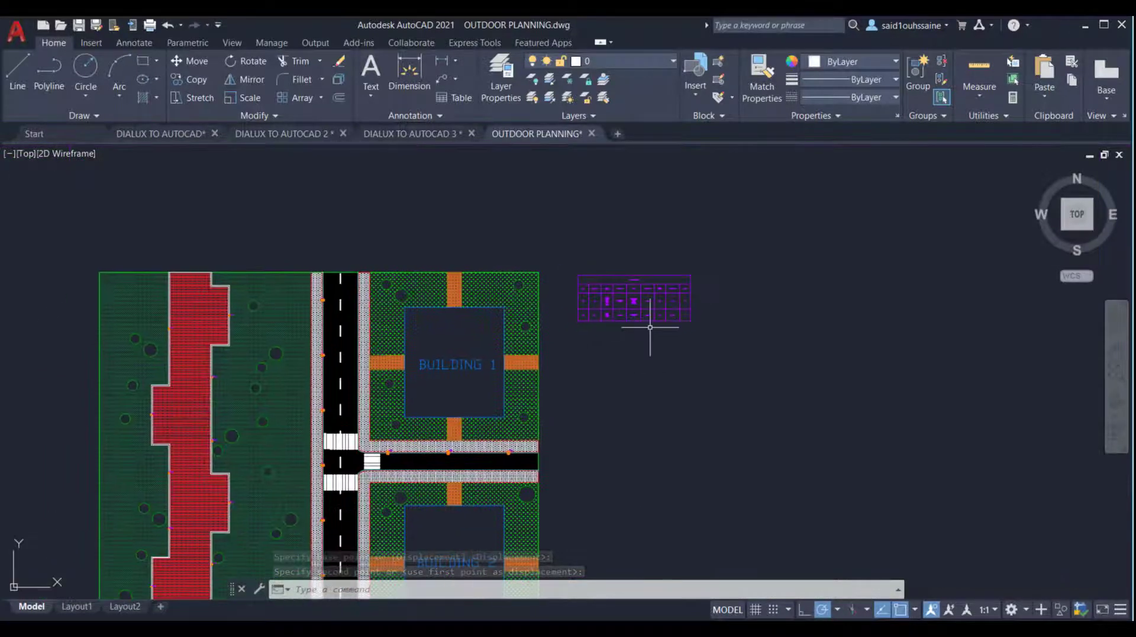
scroll(698, 286, down, 4)
scroll(674, 287, up, 2)
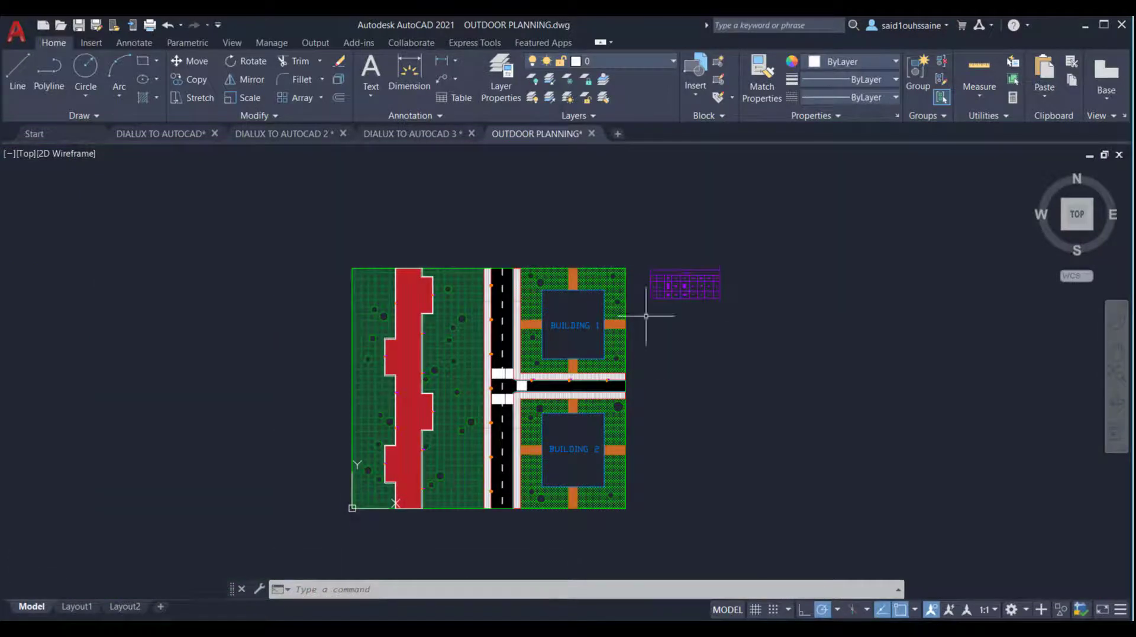
middle_drag(738, 364, 832, 311)
scroll(787, 335, up, 5)
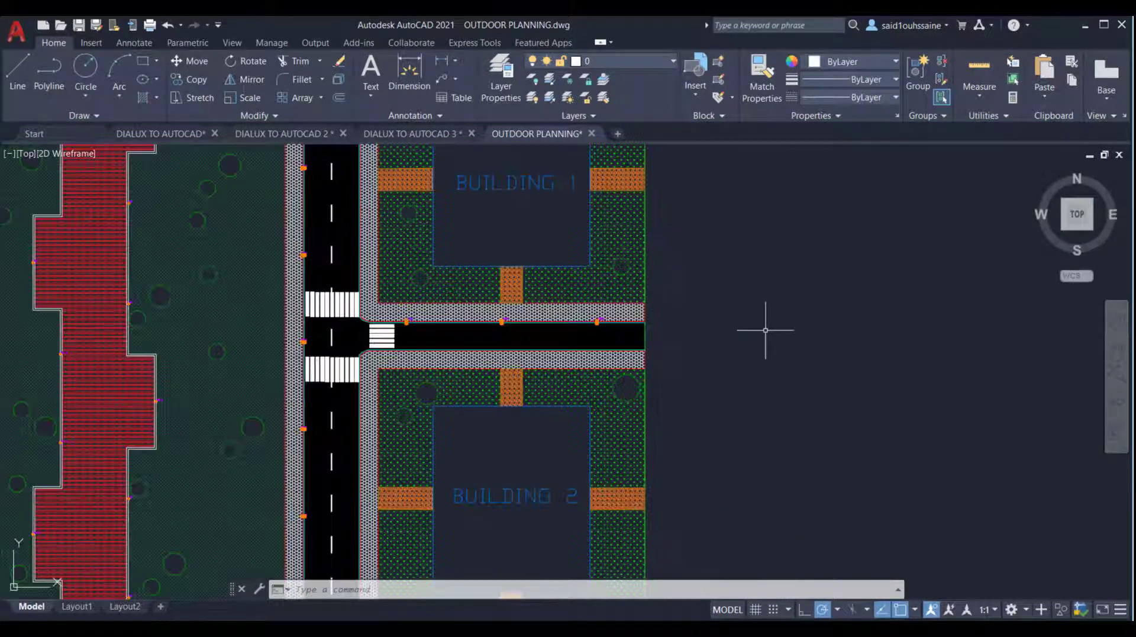
scroll(584, 283, down, 8)
middle_drag(563, 320, 550, 369)
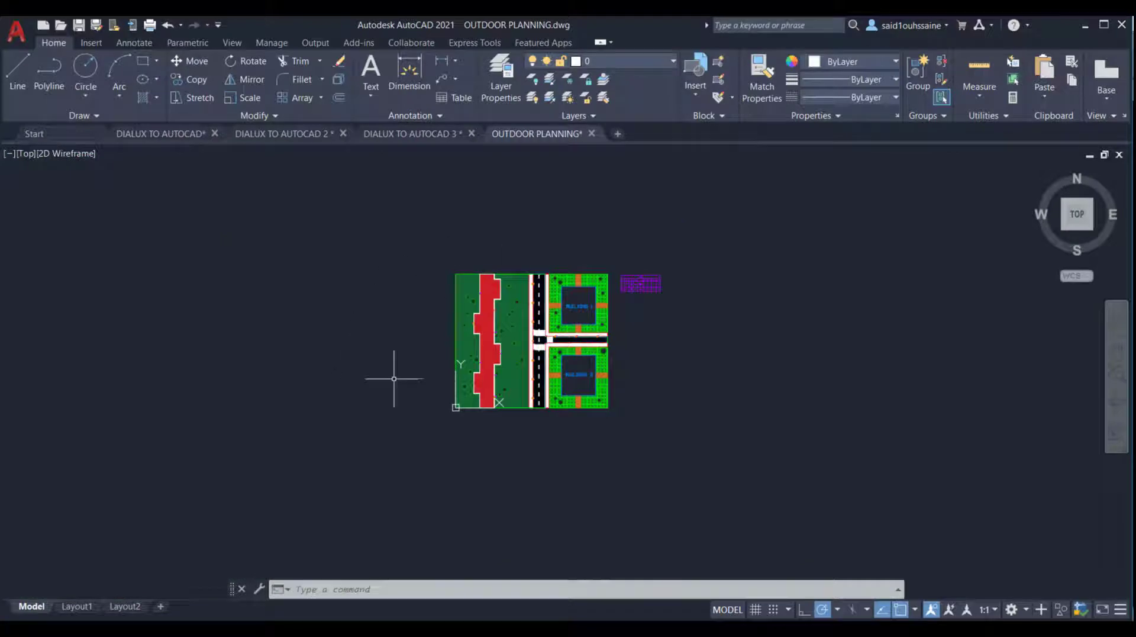
scroll(578, 375, up, 15)
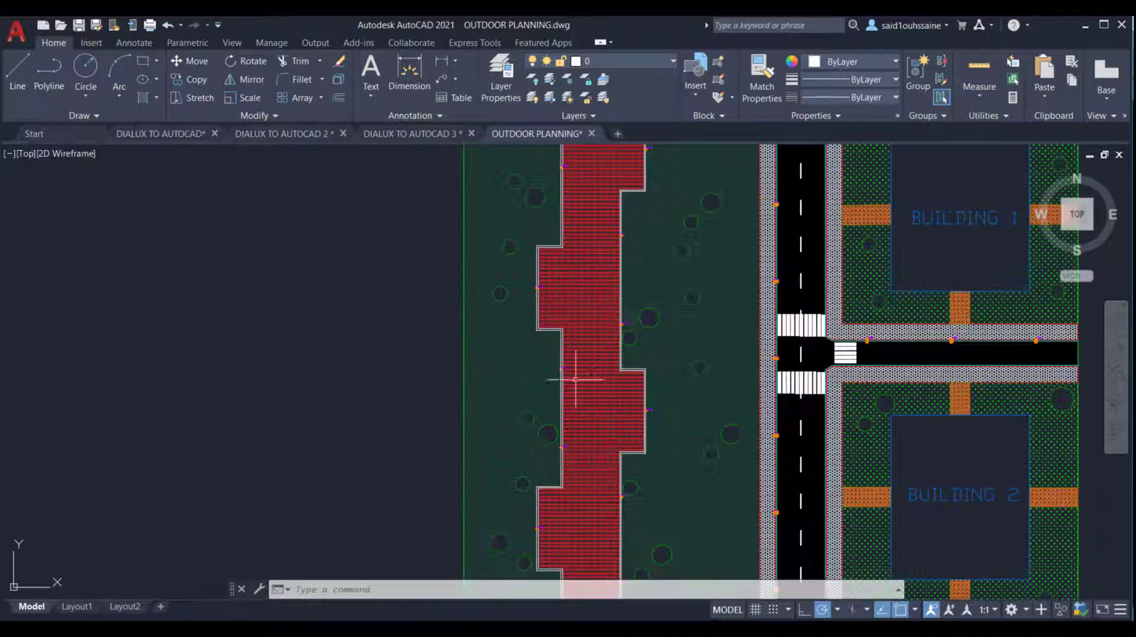
scroll(535, 362, down, 10)
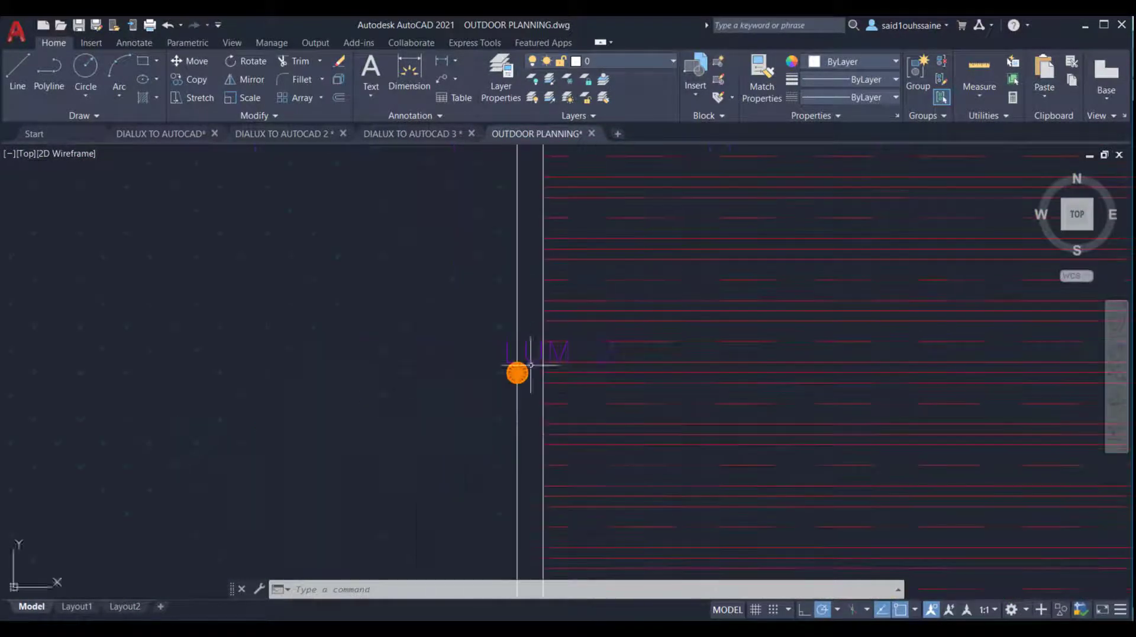
scroll(605, 338, up, 9)
scroll(616, 311, down, 6)
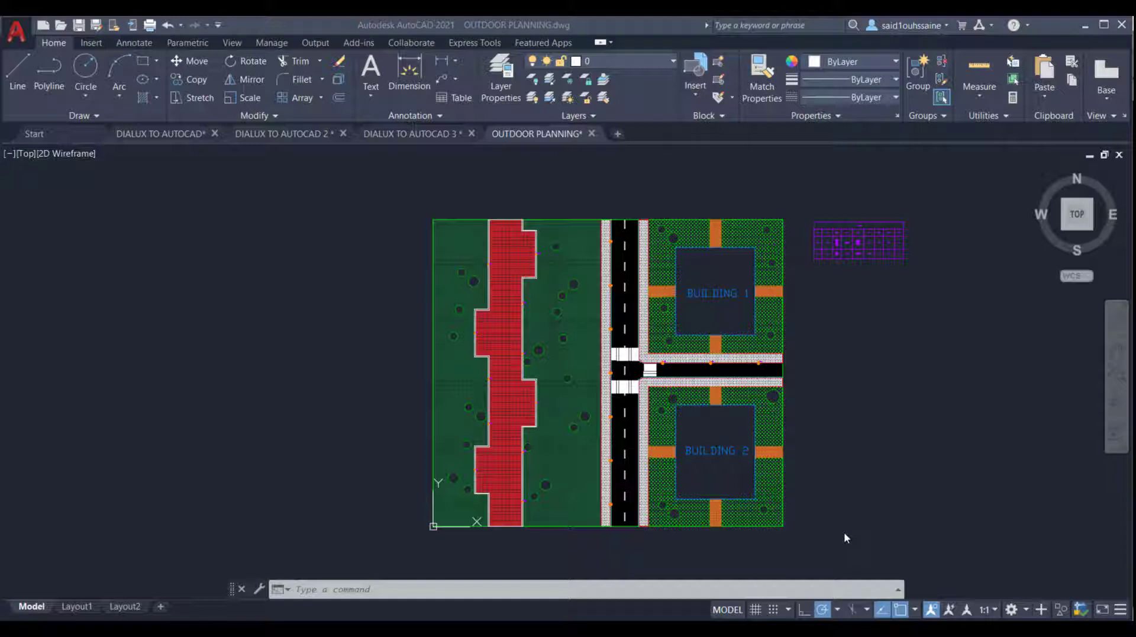
key(ctrl+z)
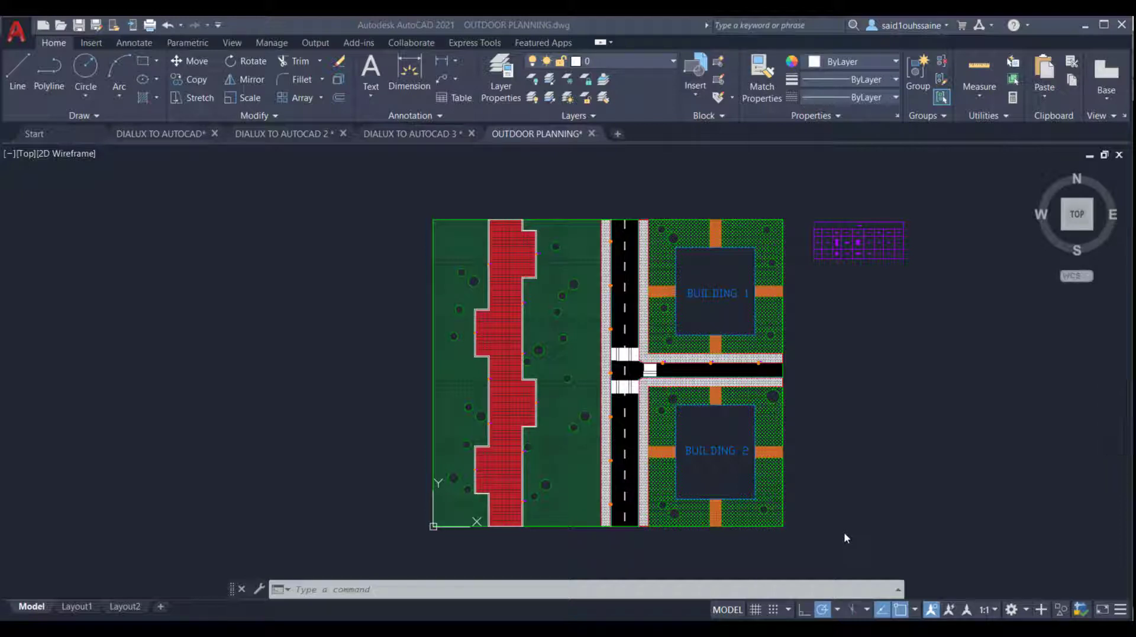